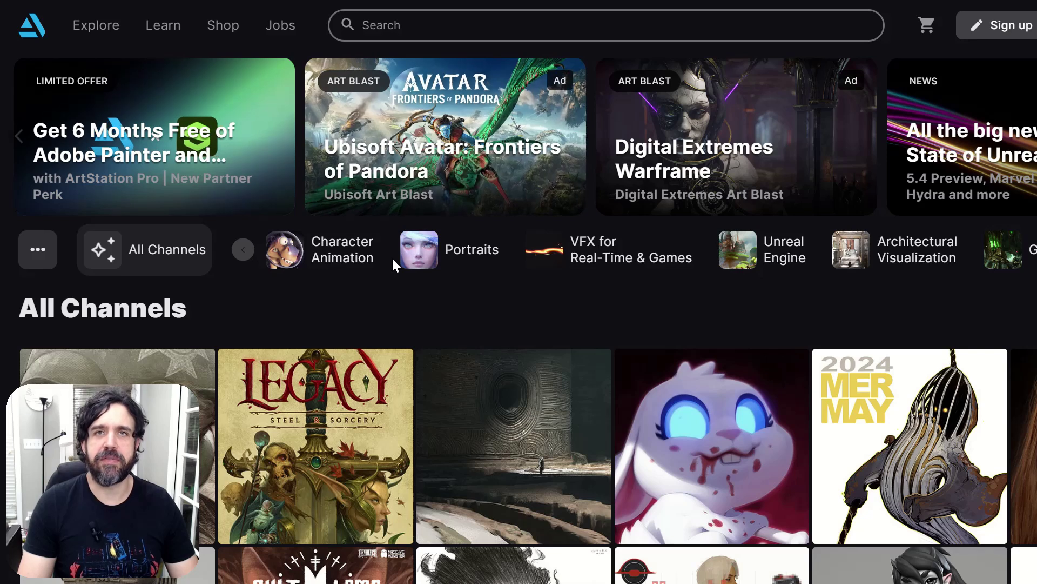
# - Switch to the Softonic NexusFont for Windows page and look over its app details
pyautogui.scroll(-8, 488, 376)
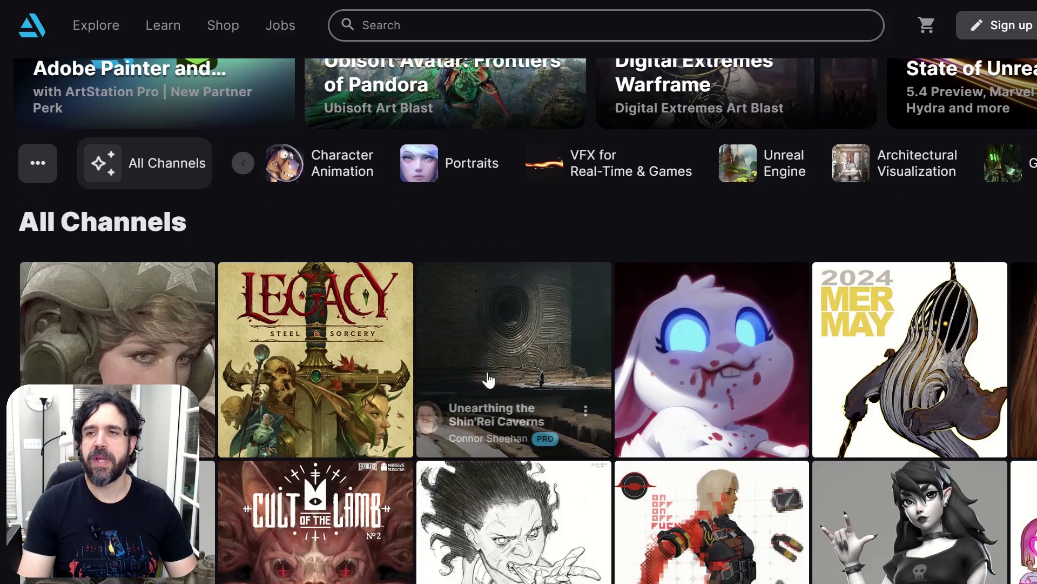
pyautogui.scroll(-3, 488, 378)
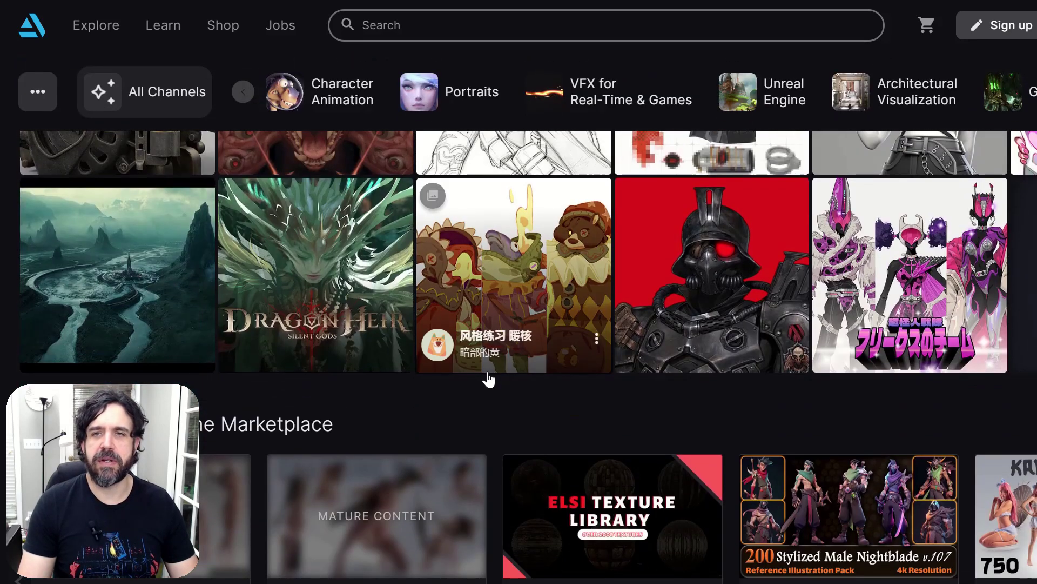
pyautogui.scroll(-3, 530, 340)
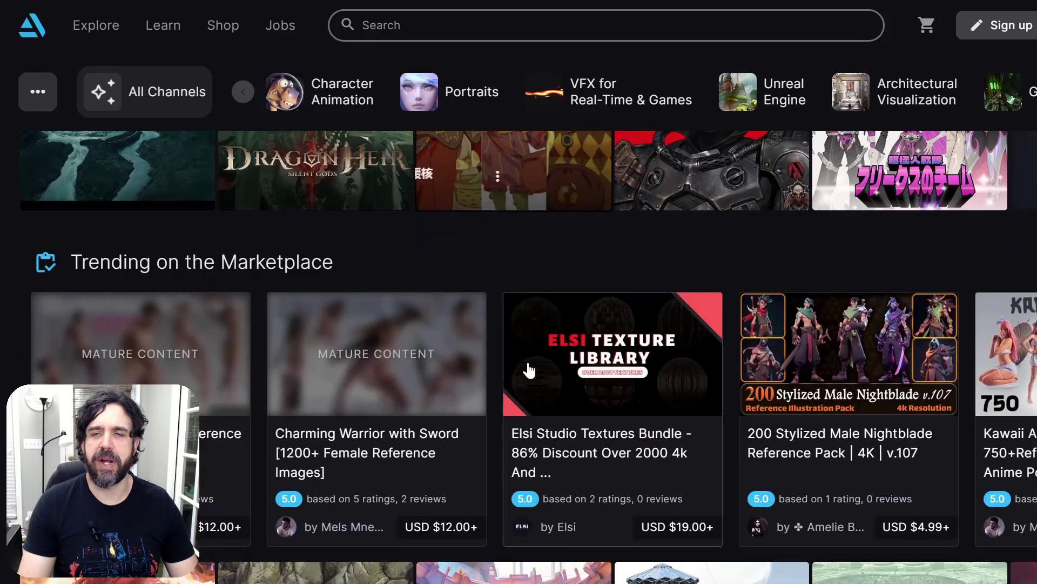
pyautogui.scroll(8, 533, 356)
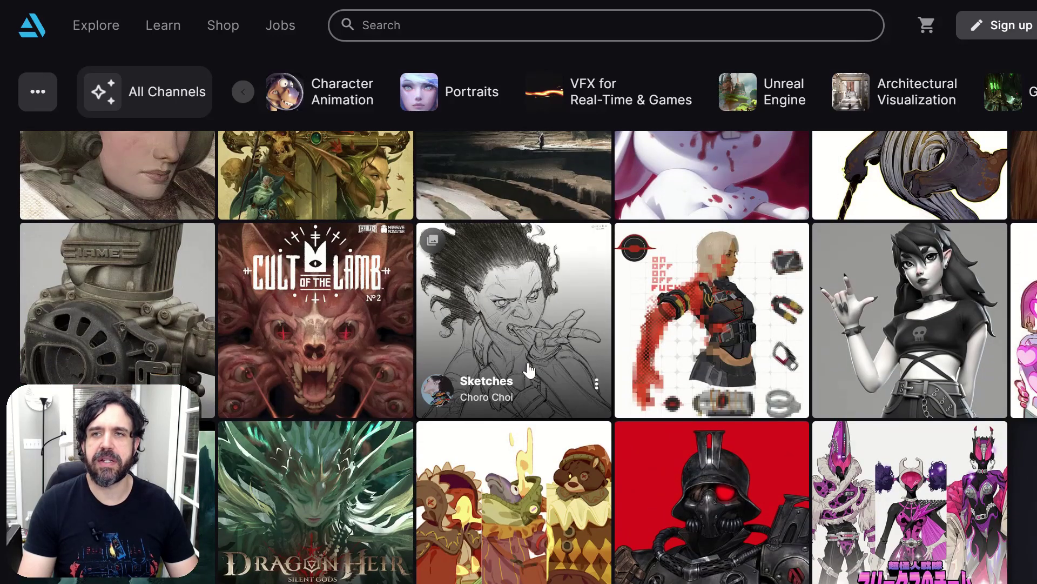
pyautogui.scroll(3, 530, 370)
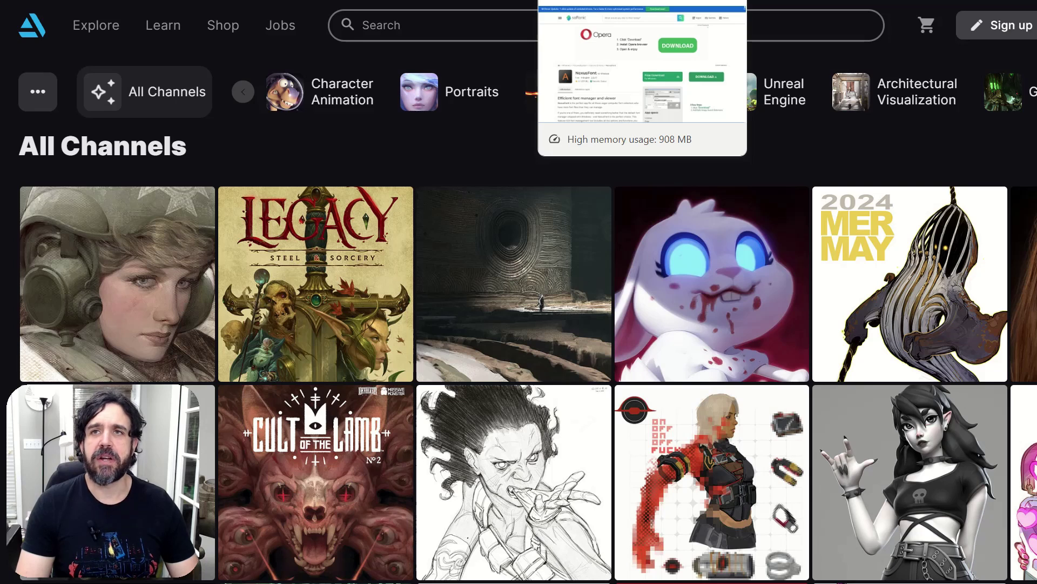
pyautogui.hotkey('ctrl', 'Tab')
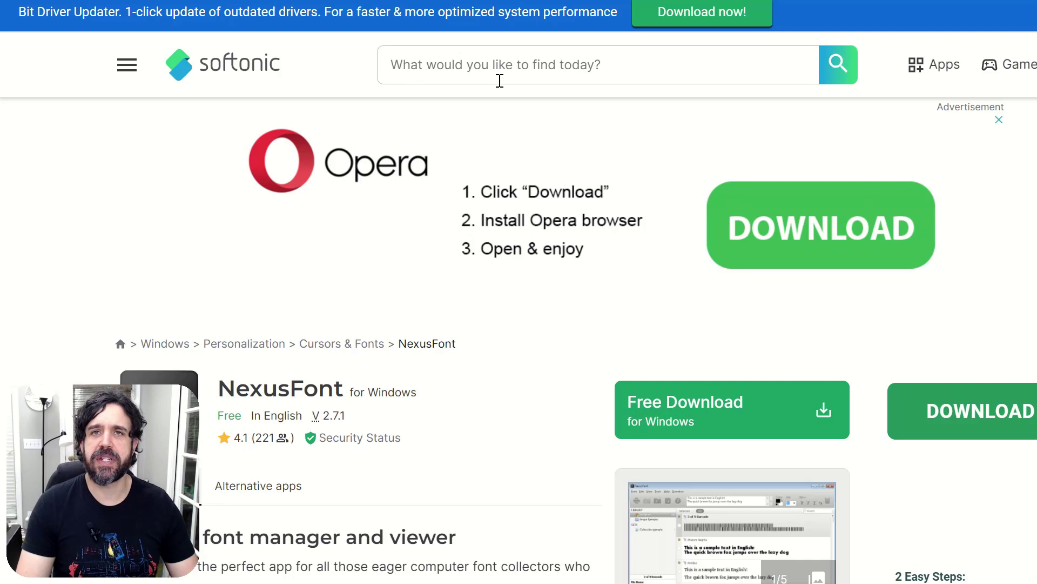
pyautogui.scroll(-1, 384, 369)
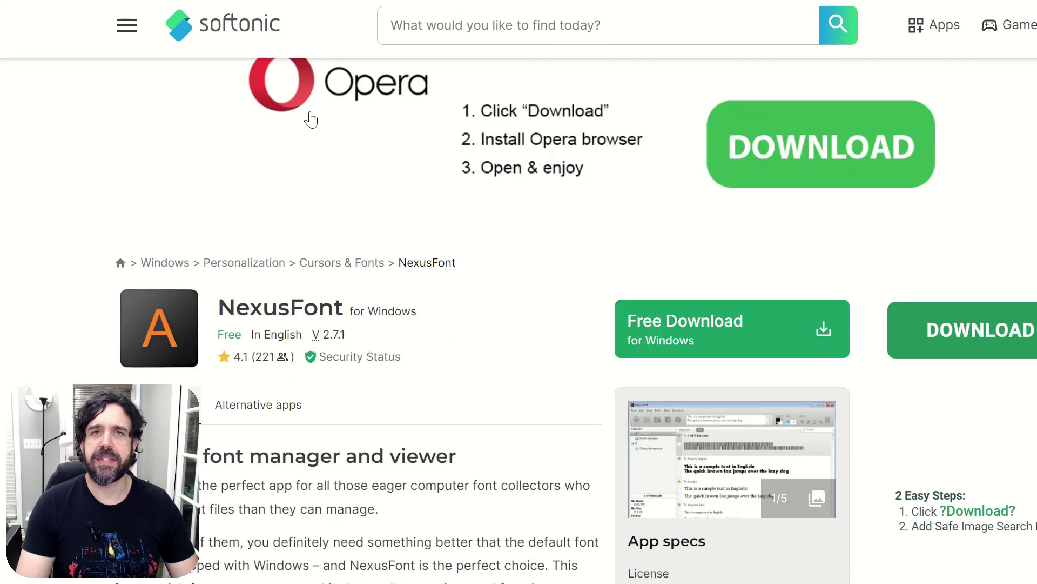
pyautogui.scroll(-1, 343, 270)
pyautogui.scroll(2, 371, 297)
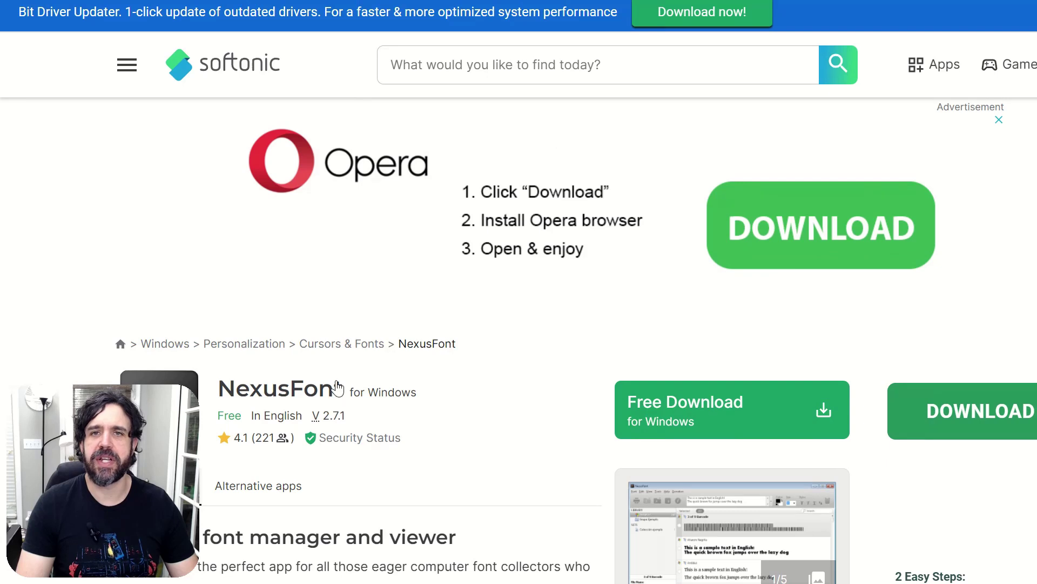
pyautogui.scroll(-3, 338, 387)
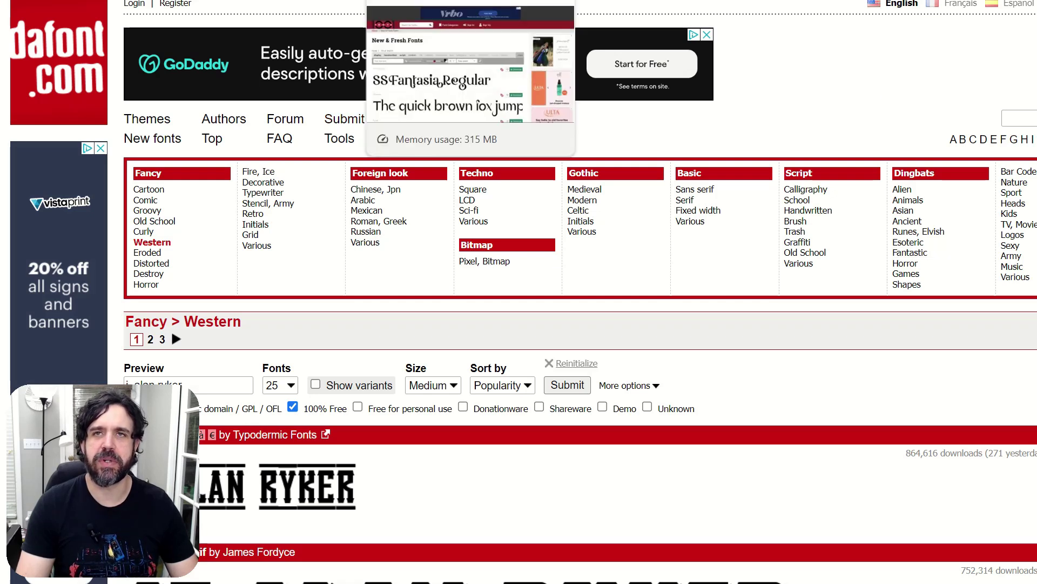
# - Browse the Western font listing and edit the preview sample text
pyautogui.scroll(-3, 530, 255)
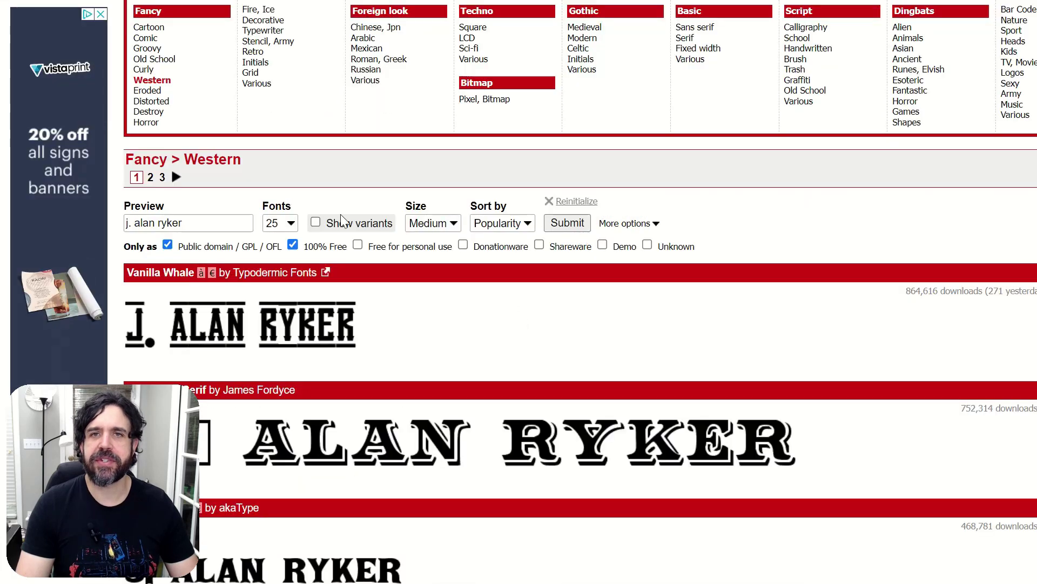
pyautogui.scroll(2, 281, 205)
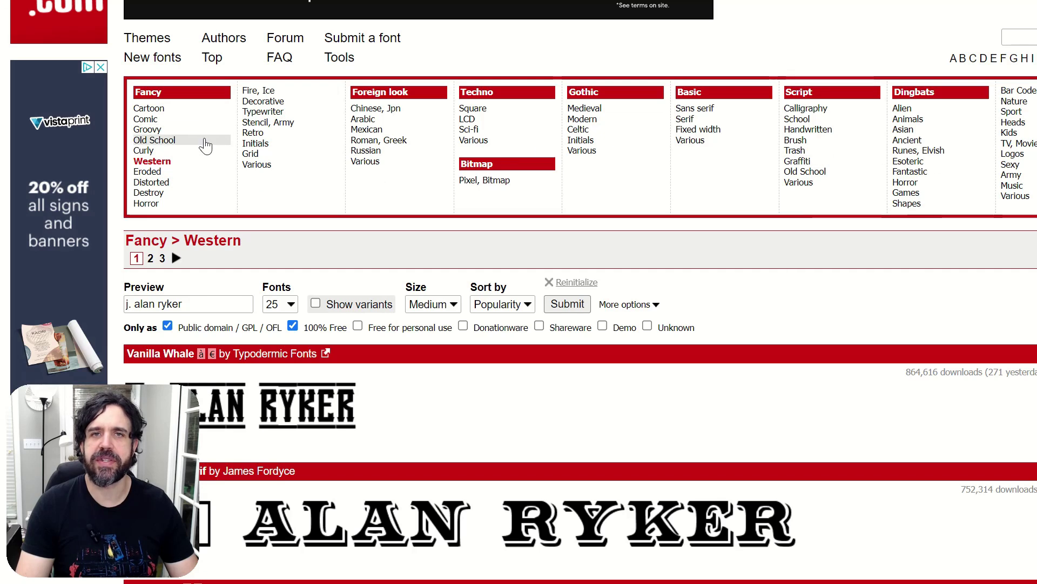
pyautogui.scroll(-4, 204, 144)
pyautogui.scroll(1, 210, 118)
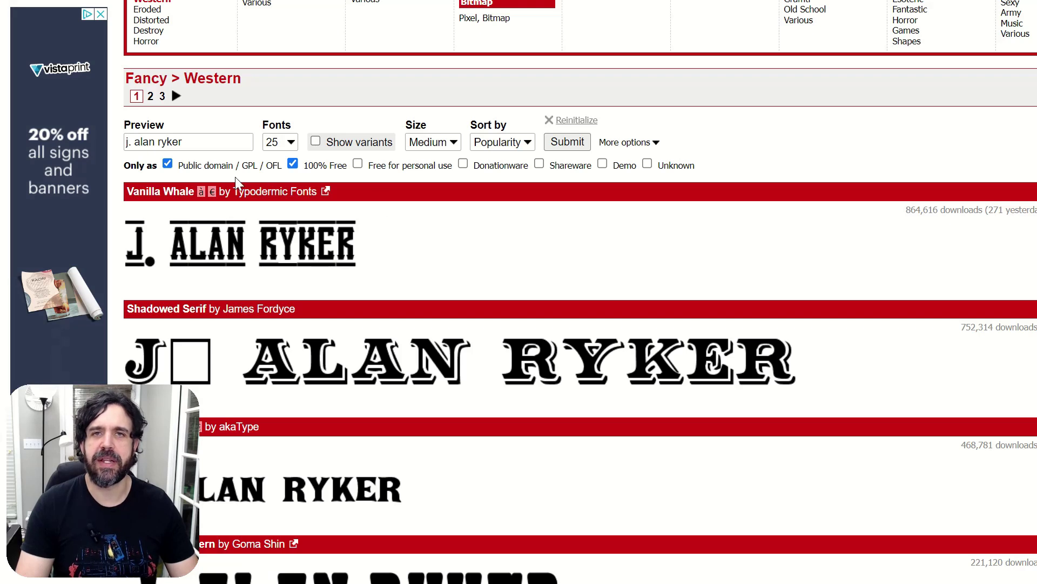
pyautogui.scroll(1, 221, 181)
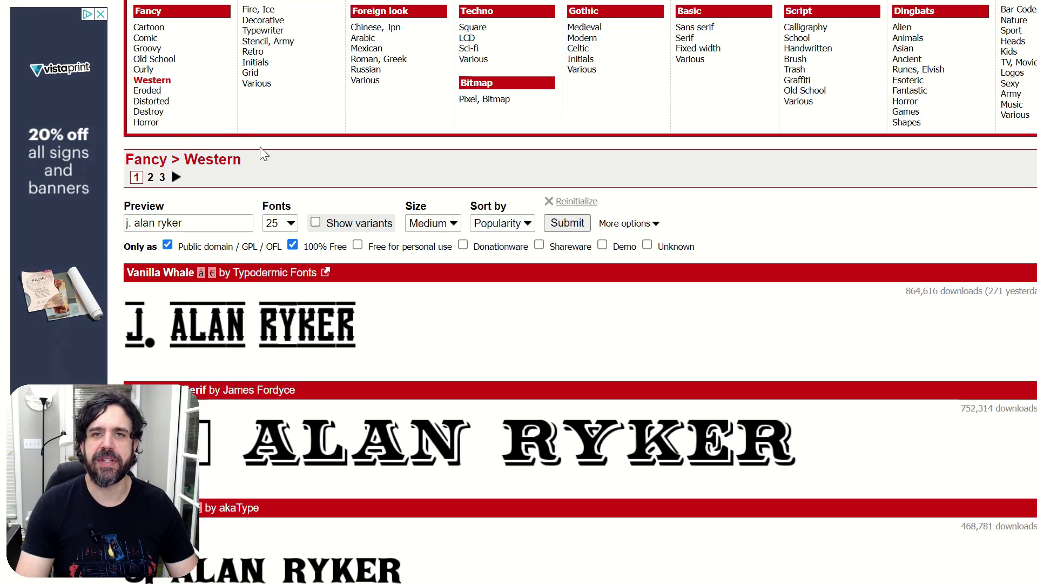
pyautogui.scroll(-3, 153, 184)
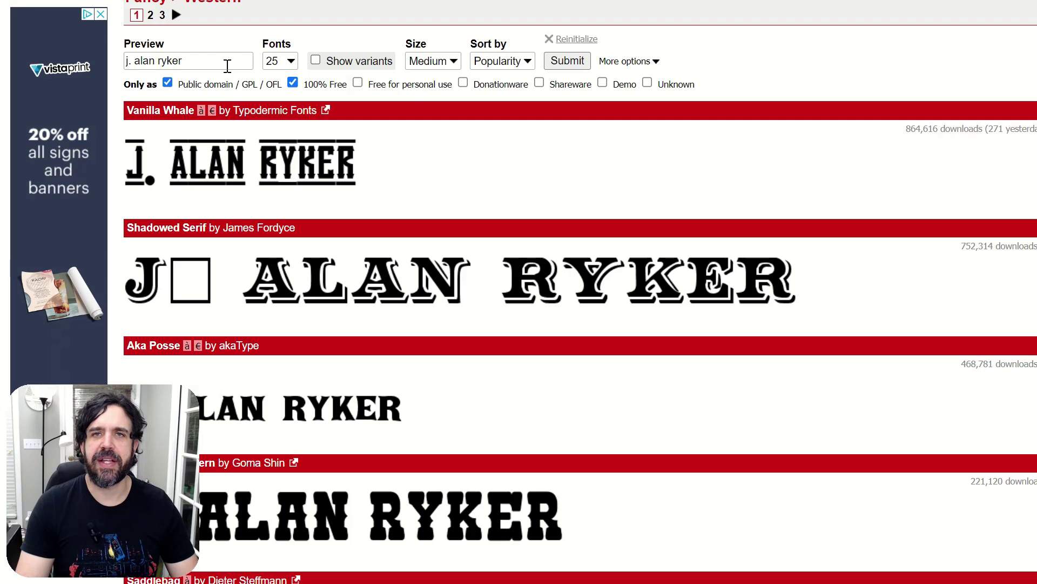
pyautogui.click(186, 64)
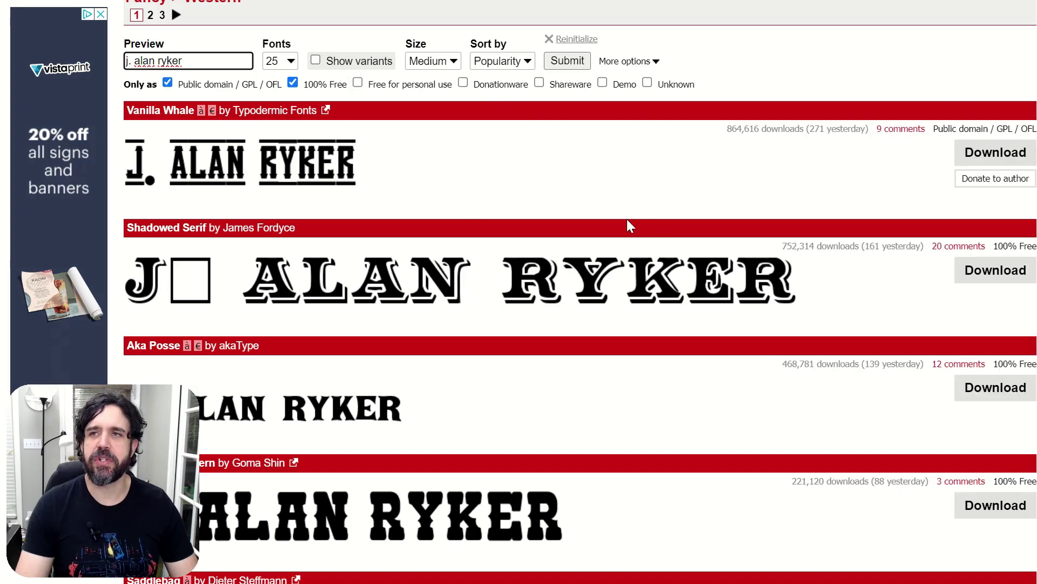
# - Download the Nashville font and dismiss Chrome's recent downloads list
pyautogui.scroll(-5, 624, 230)
pyautogui.scroll(-3, 558, 260)
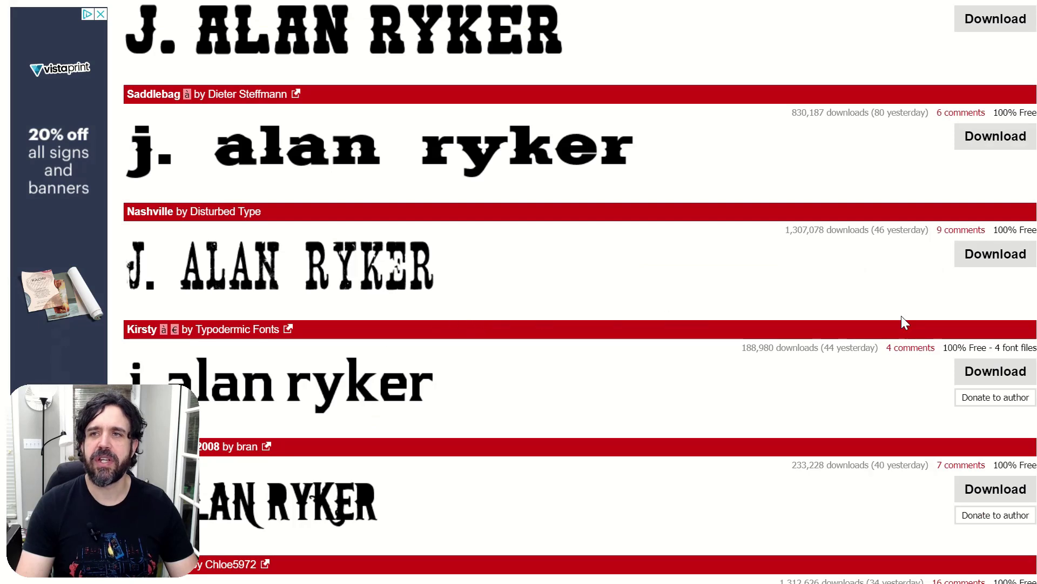
pyautogui.click(1003, 262)
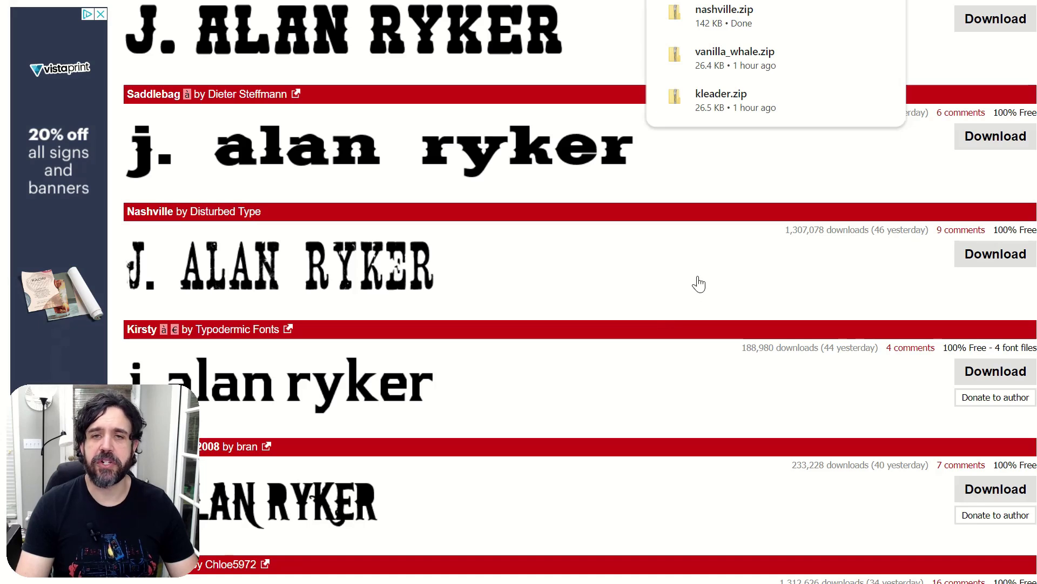
pyautogui.click(699, 283)
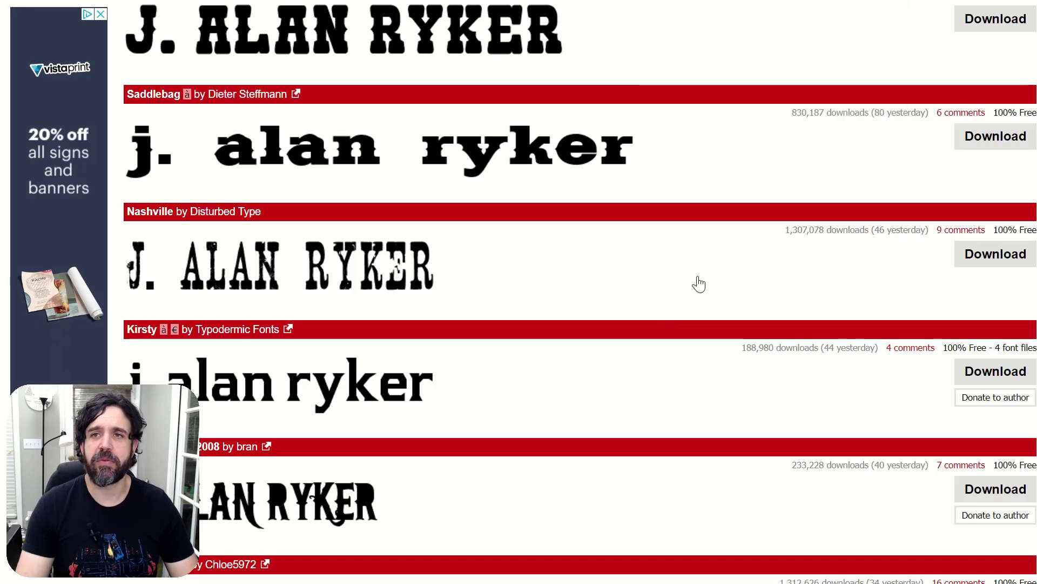
# - View the Nashville font's detail page, then return to the results list
pyautogui.click(698, 283)
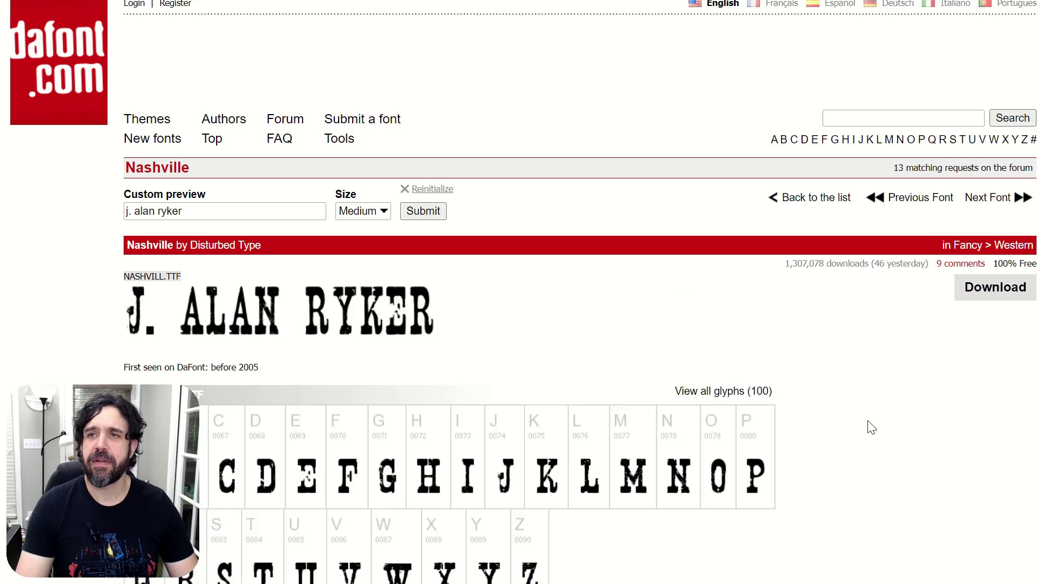
pyautogui.scroll(-15, 869, 424)
pyautogui.scroll(15, 869, 424)
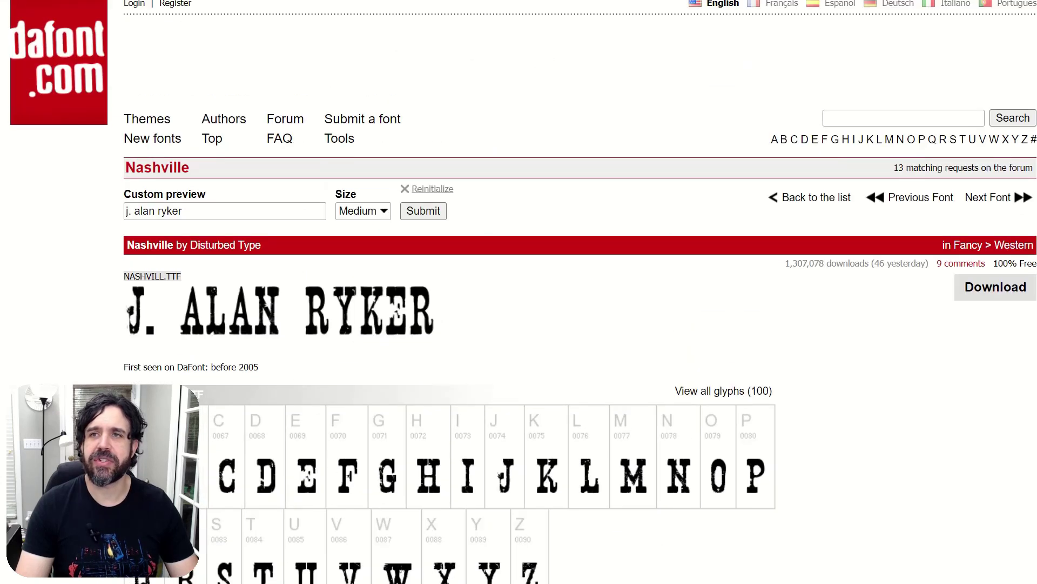
pyautogui.hotkey('alt', 'Left')
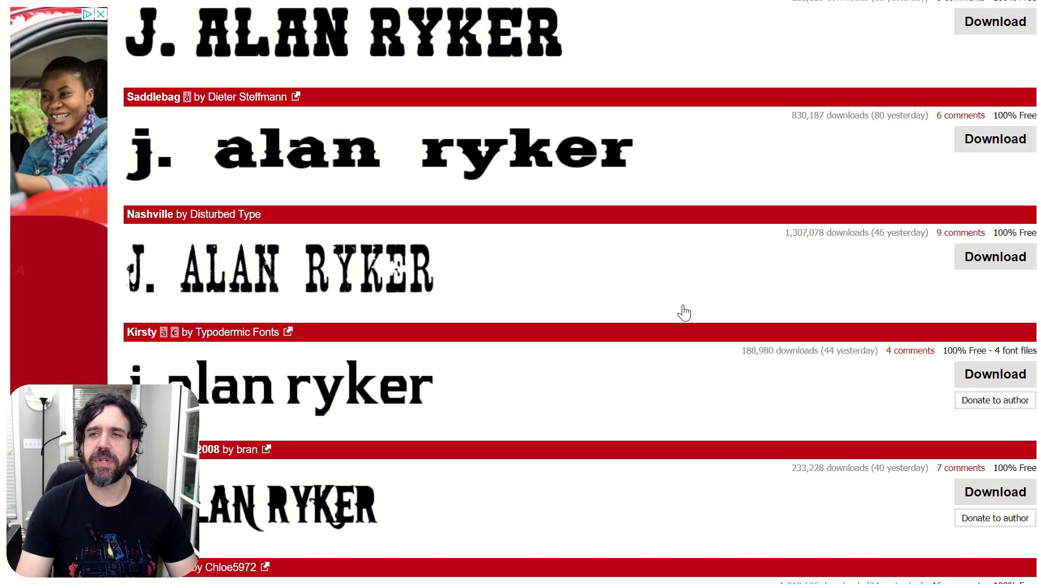
pyautogui.scroll(10, 692, 311)
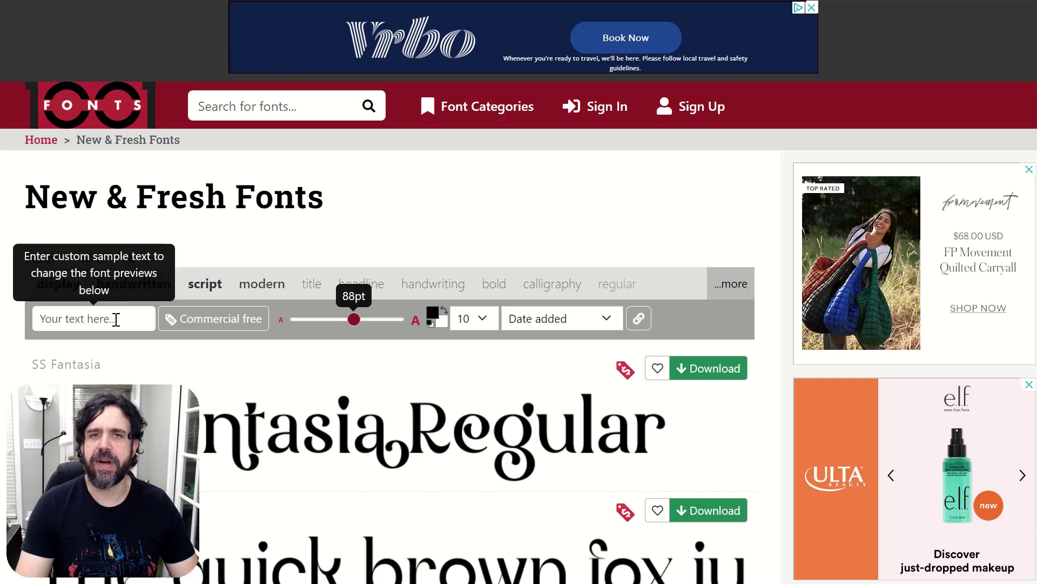
# - Browse the New & Fresh fonts, open SS Fantasia, then position the Windows Fonts settings window
pyautogui.scroll(-4, 505, 486)
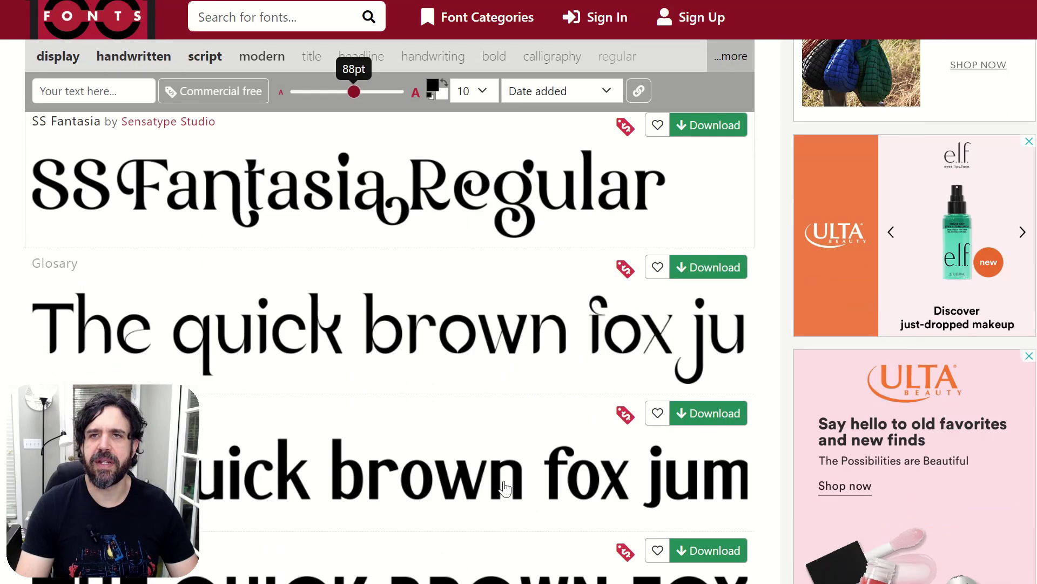
pyautogui.scroll(3, 505, 486)
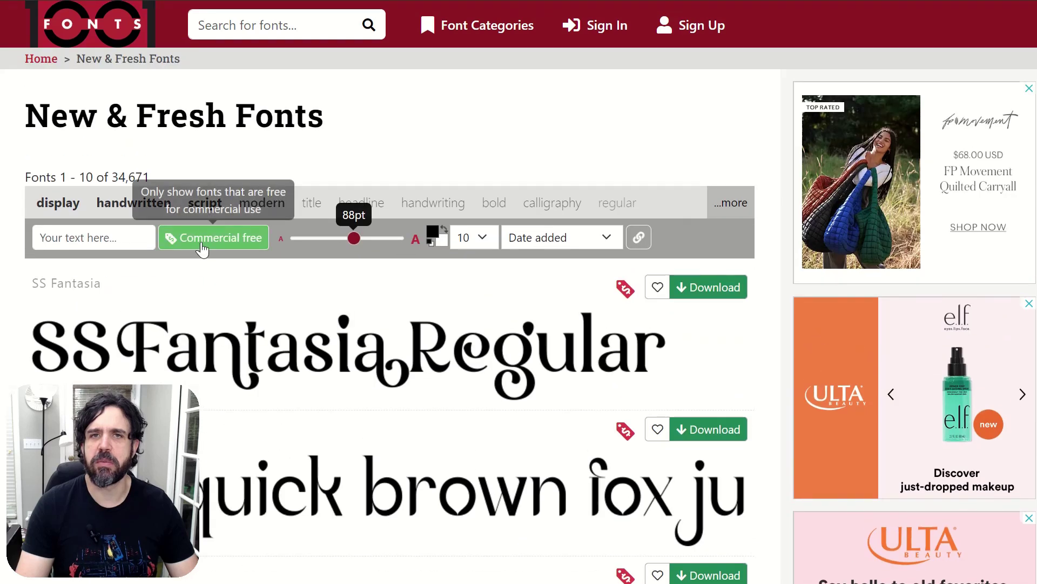
pyautogui.scroll(-5, 245, 331)
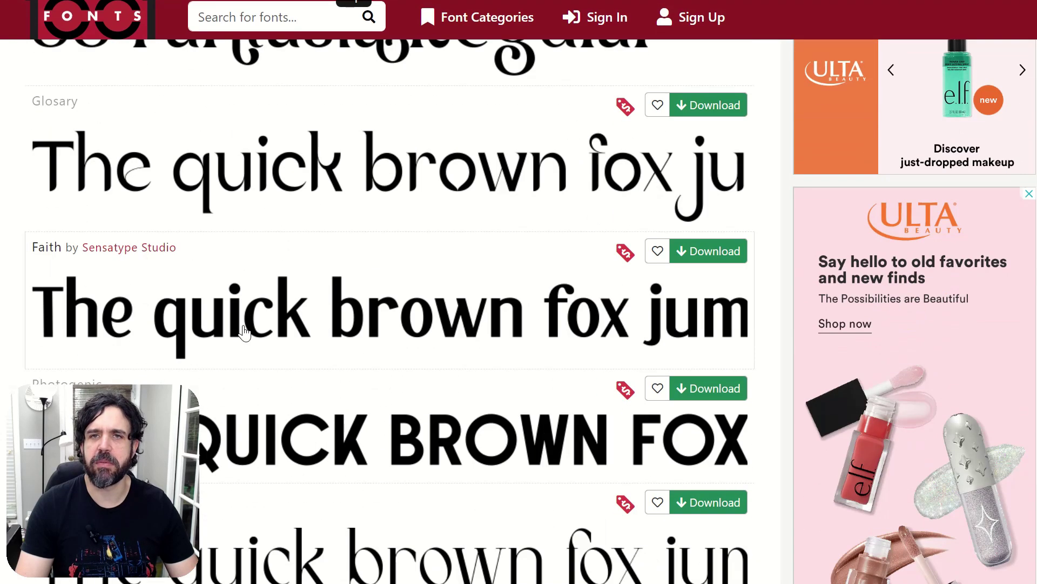
pyautogui.scroll(-3, 243, 331)
pyautogui.scroll(10, 558, 373)
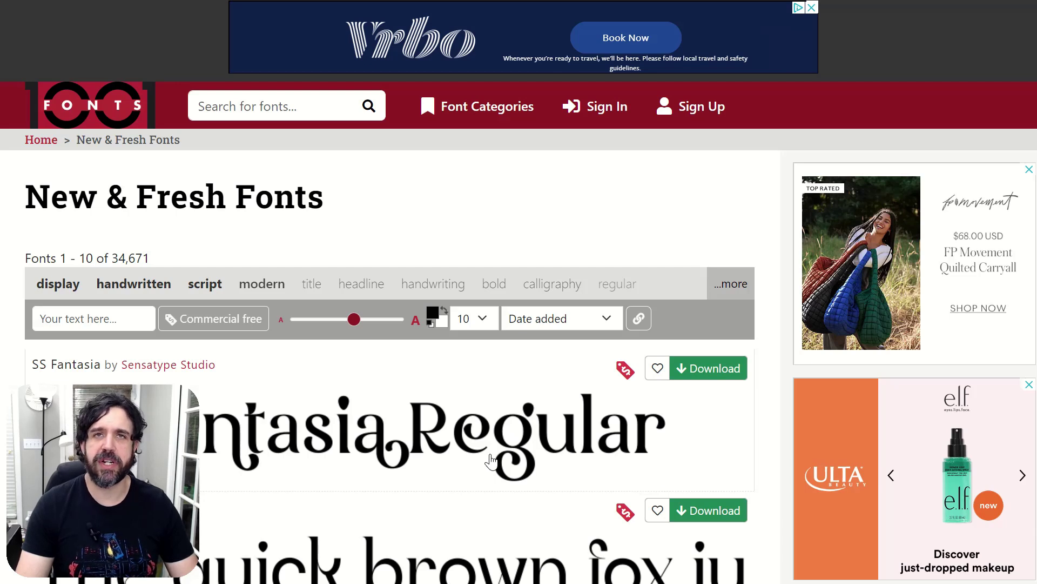
pyautogui.click(696, 381)
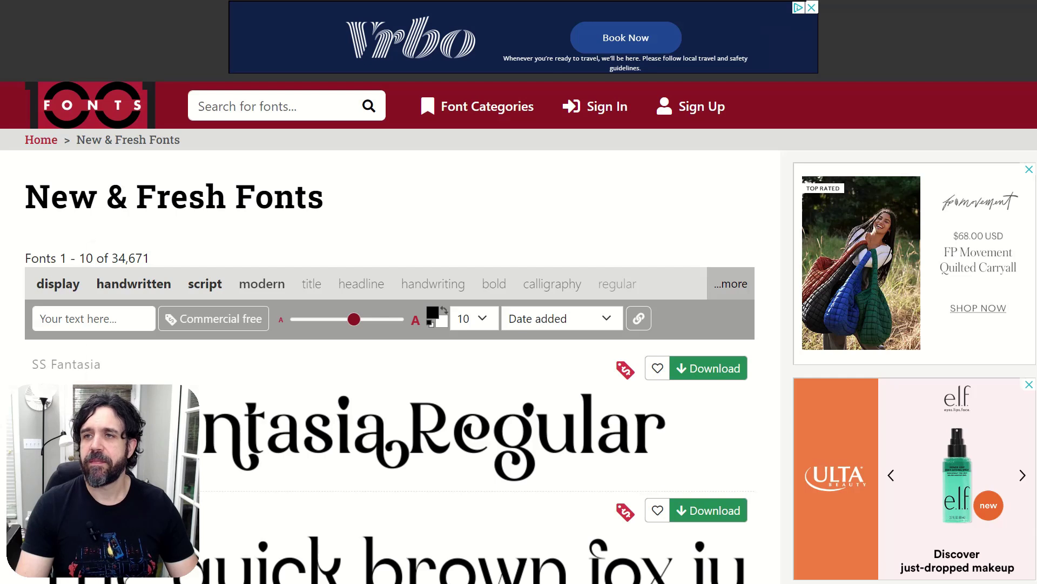
pyautogui.hotkey('alt', 'Tab')
pyautogui.moveTo(853, 274); pyautogui.dragTo(757, 30)
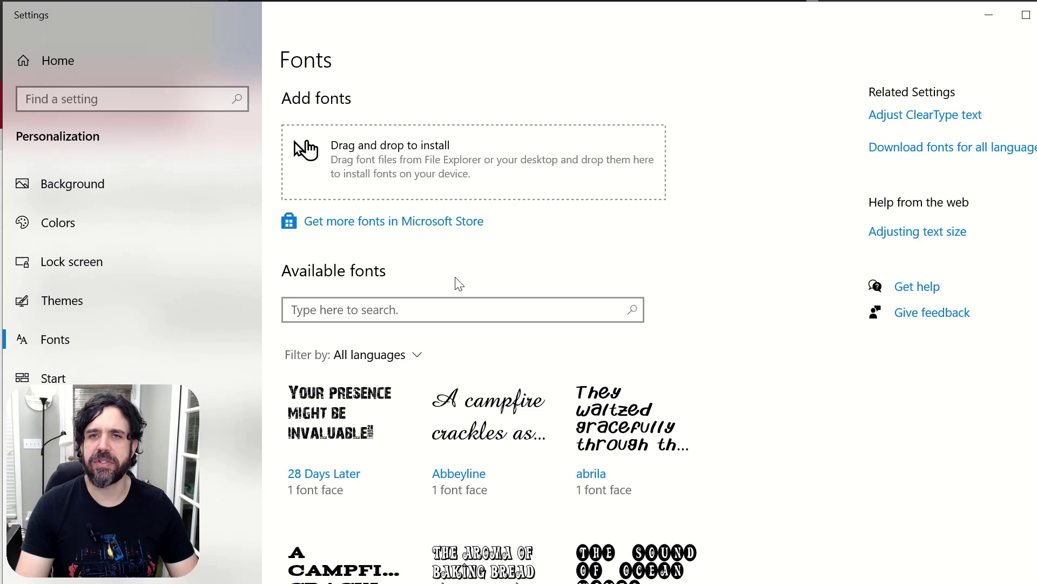
# - Scroll through the available fonts on the Windows Personalization > Fonts page
pyautogui.scroll(-2, 359, 319)
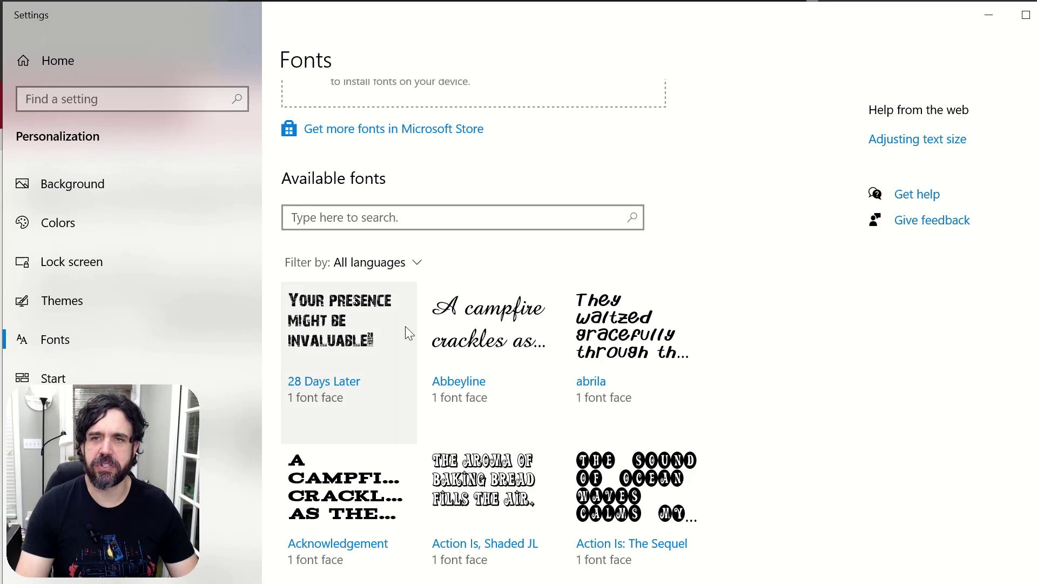
pyautogui.scroll(-3, 400, 333)
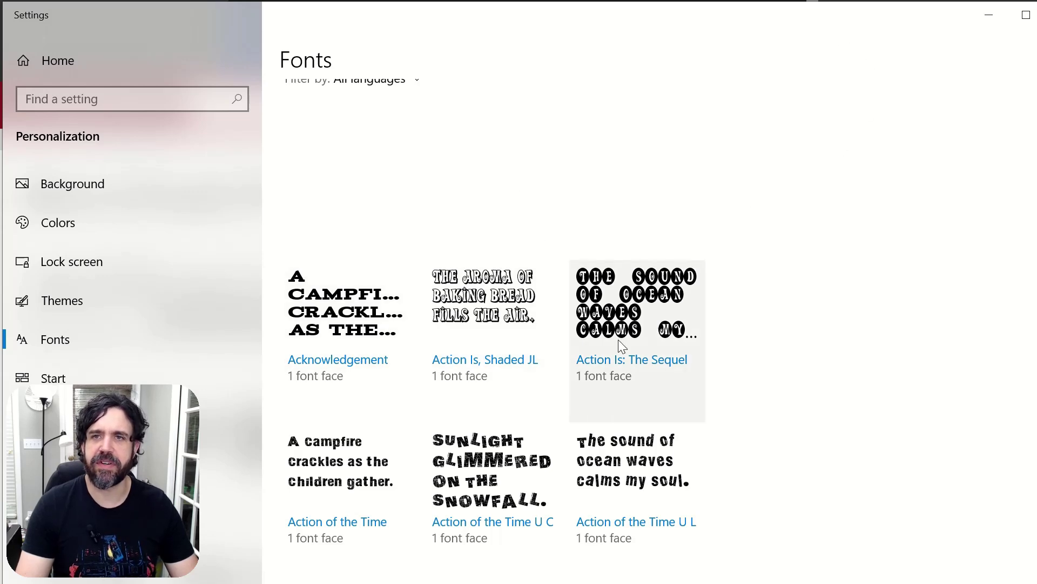
pyautogui.scroll(-3, 399, 422)
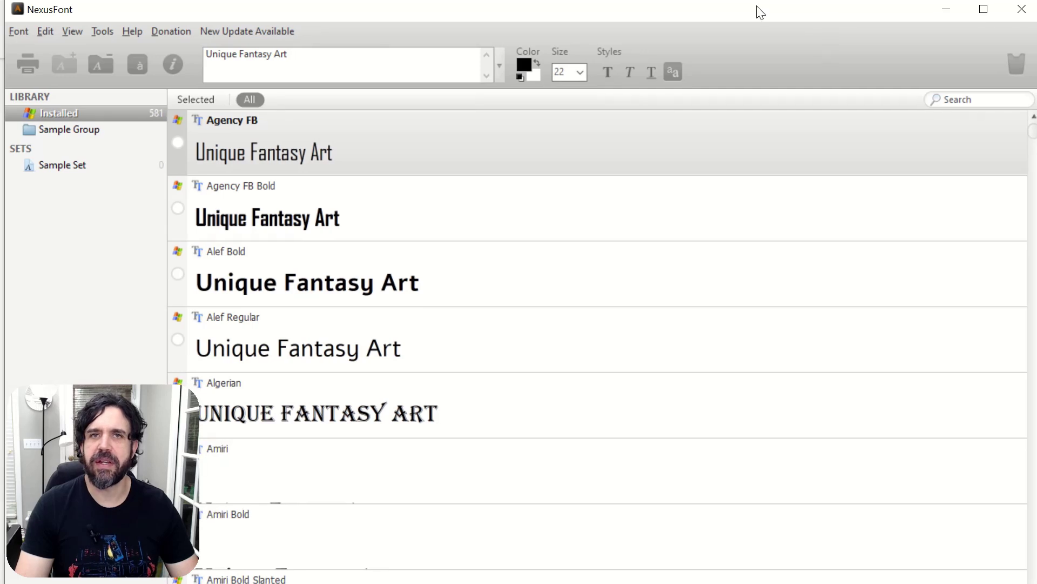
# - Mark Agency FB, Arial Bold and Arial Rounded MT Bold, then filter to Selected fonts
pyautogui.doubleClick(297, 56)
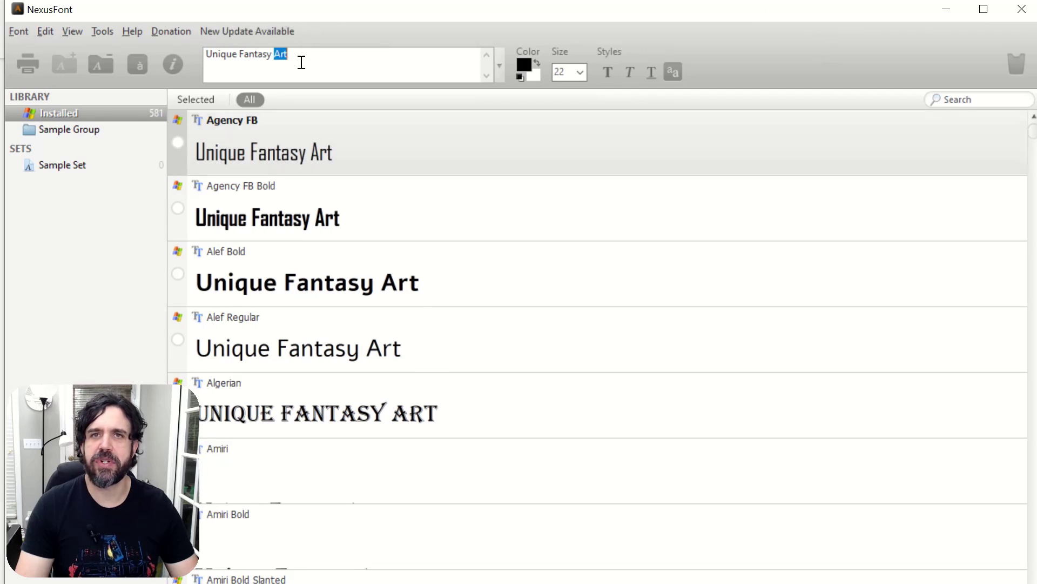
pyautogui.click(302, 60)
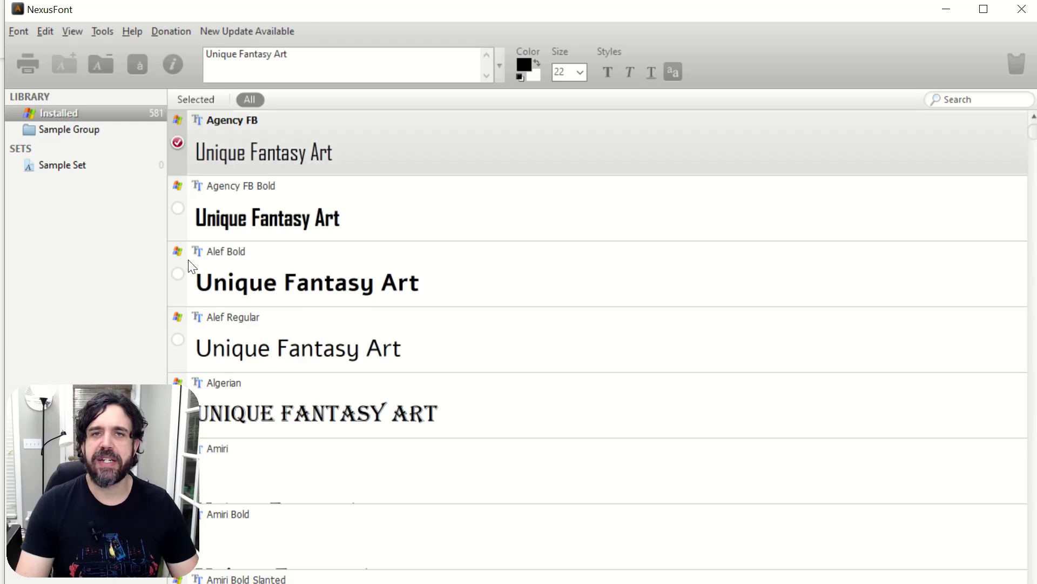
pyautogui.scroll(-5, 189, 265)
pyautogui.scroll(-2, 189, 262)
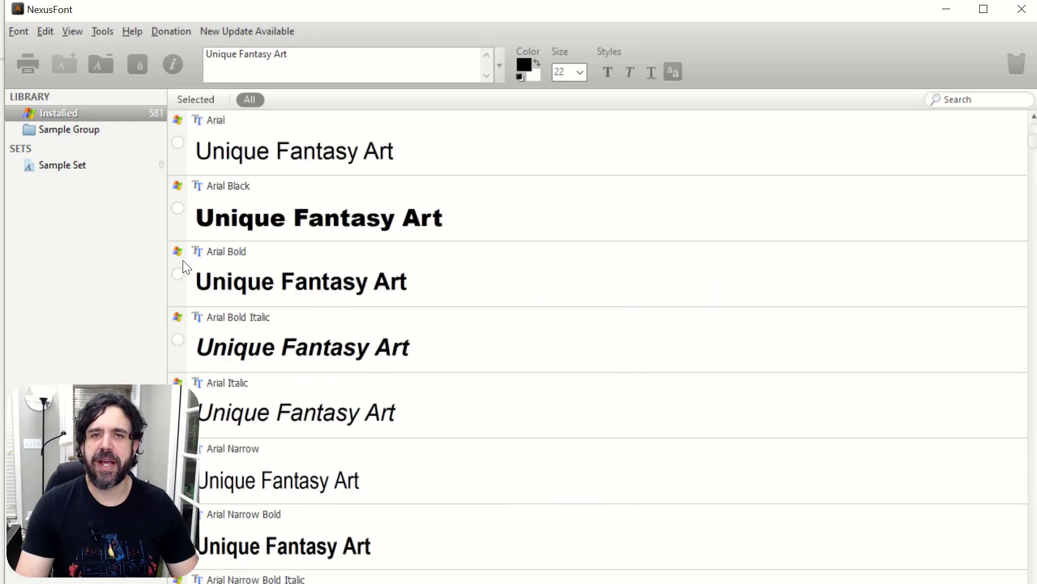
pyautogui.scroll(-3, 179, 271)
pyautogui.scroll(-3, 209, 279)
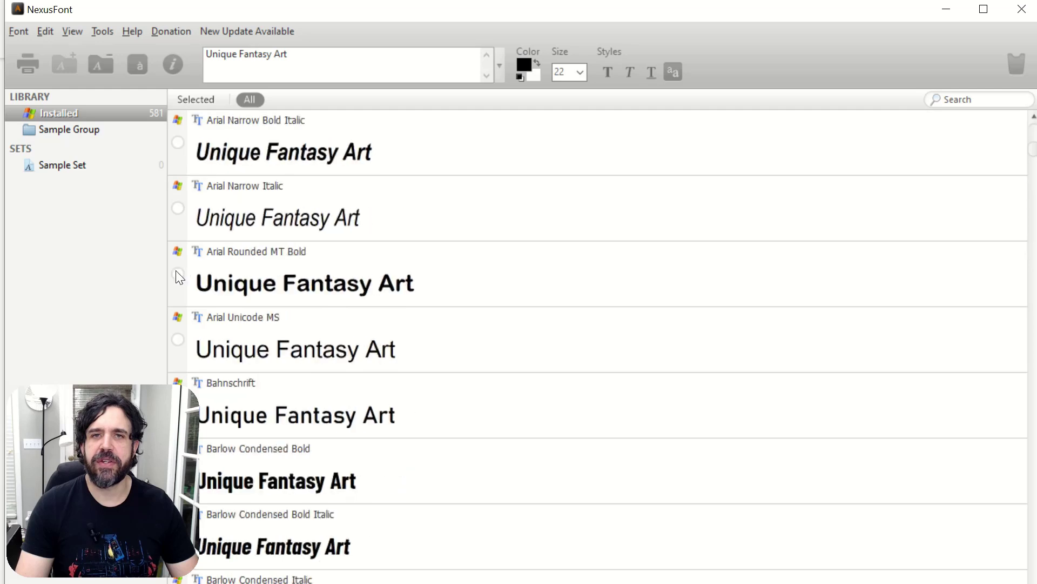
pyautogui.click(178, 273)
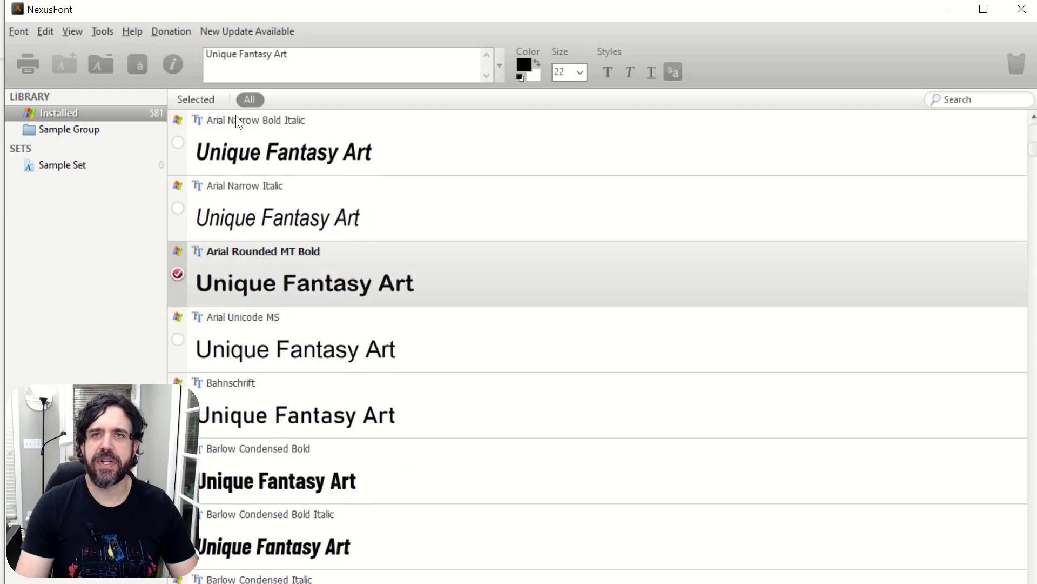
pyautogui.click(190, 100)
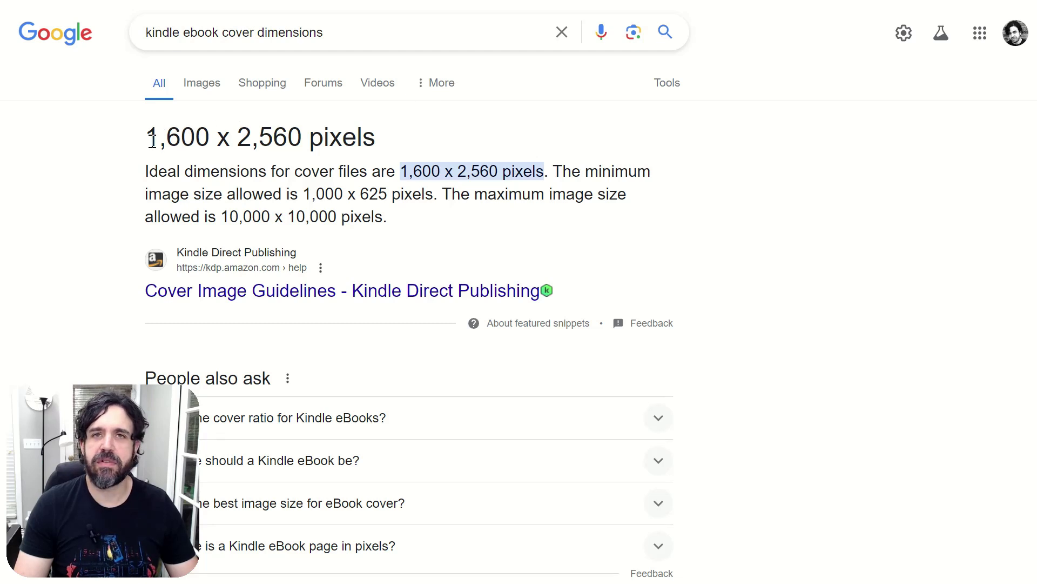
# - Highlight the 1,600 x 2,560 cover size, then start a new image in GIMP
pyautogui.moveTo(152, 140); pyautogui.dragTo(302, 142)
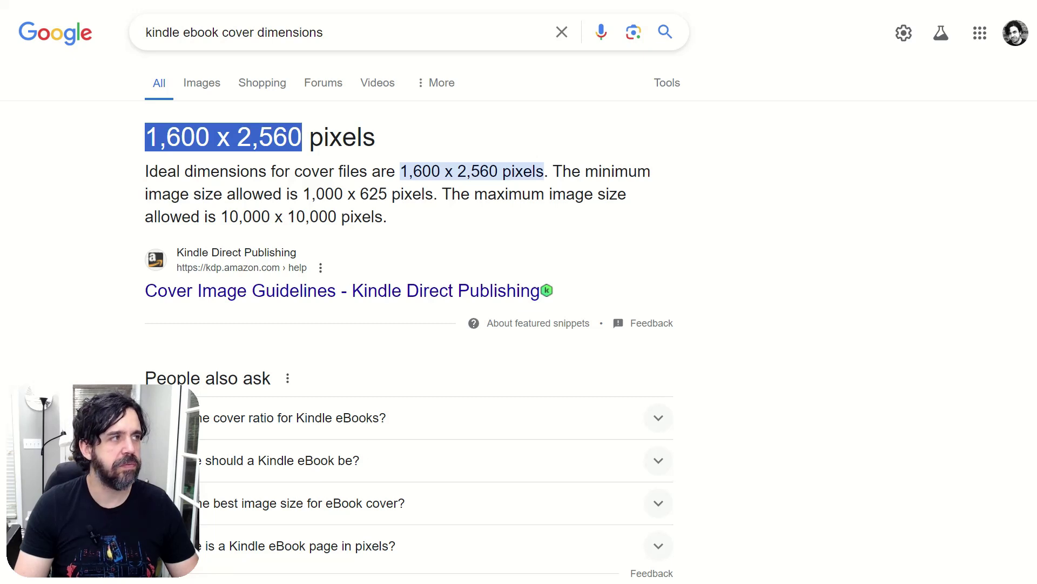
pyautogui.hotkey('alt', 'Tab')
pyautogui.click(20, 11)
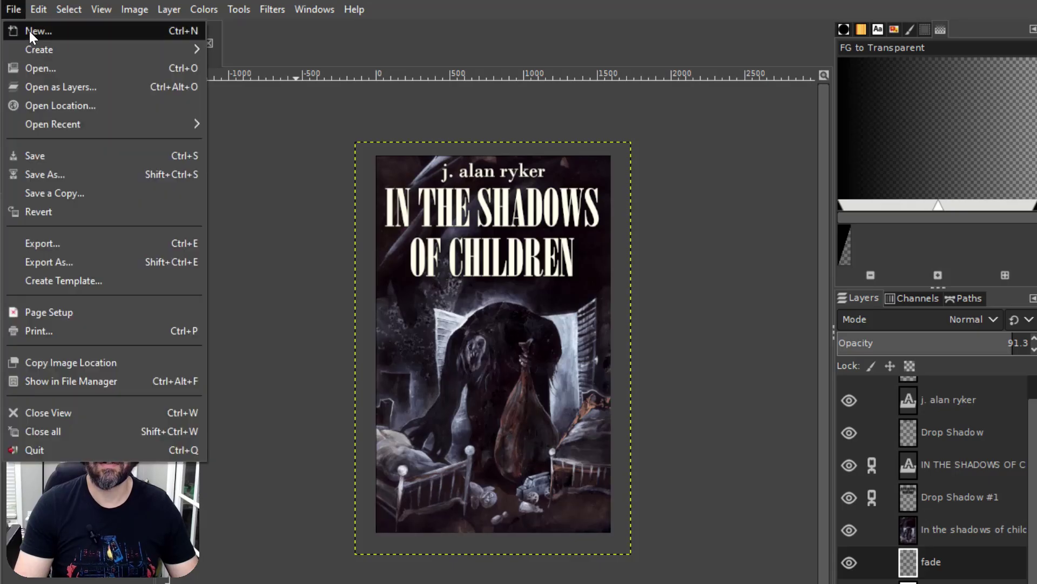
pyautogui.click(30, 30)
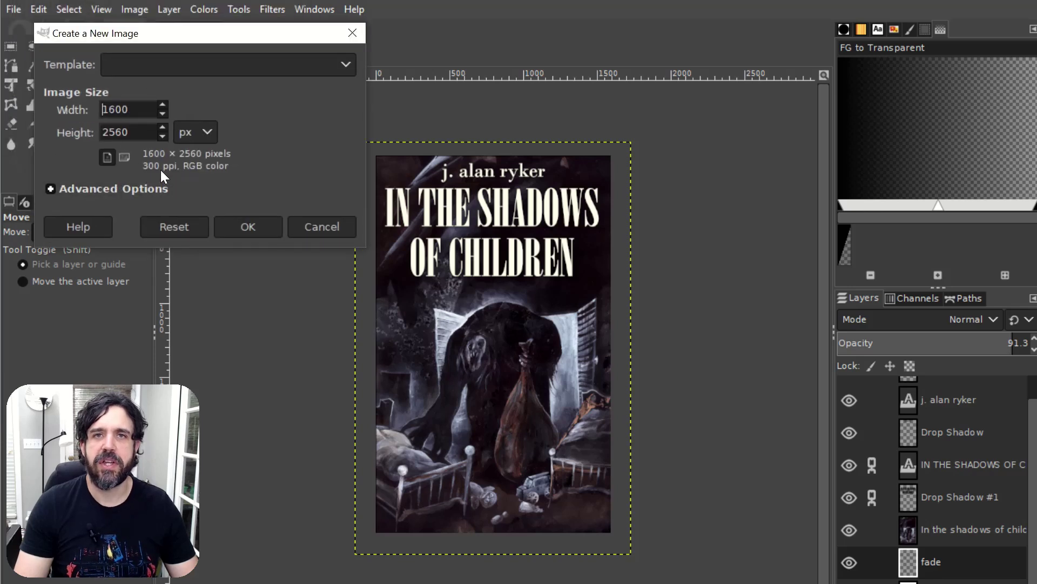
# - Create the blank 1600×2560 canvas and add hoard.jpg as a layer above Background
pyautogui.click(248, 227)
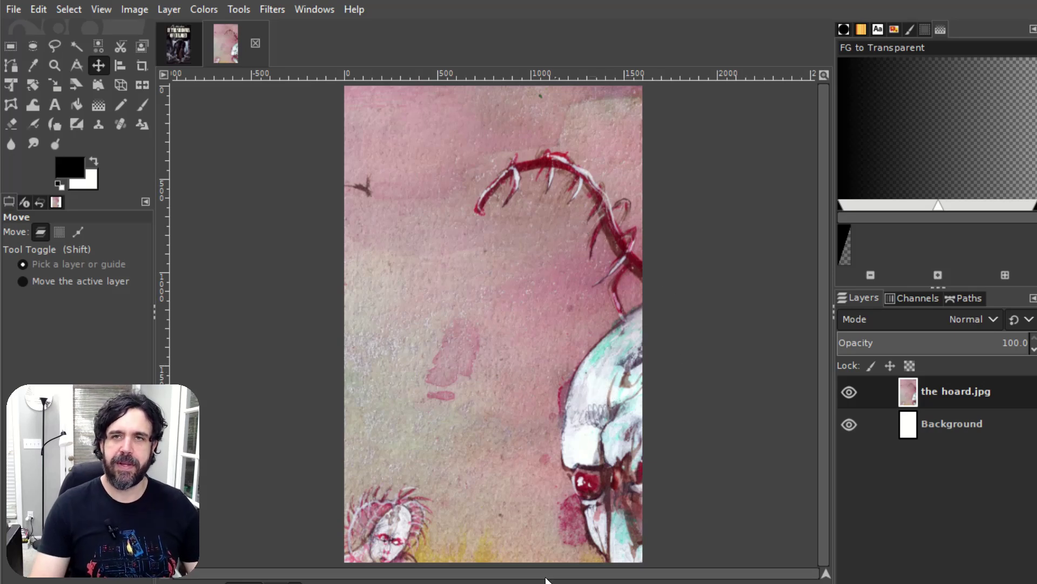
pyautogui.keyDown('ctrl'); pyautogui.scroll(-5, 511, 280); pyautogui.keyUp('ctrl')
pyautogui.keyDown('ctrl'); pyautogui.scroll(-1, 507, 271); pyautogui.keyUp('ctrl')
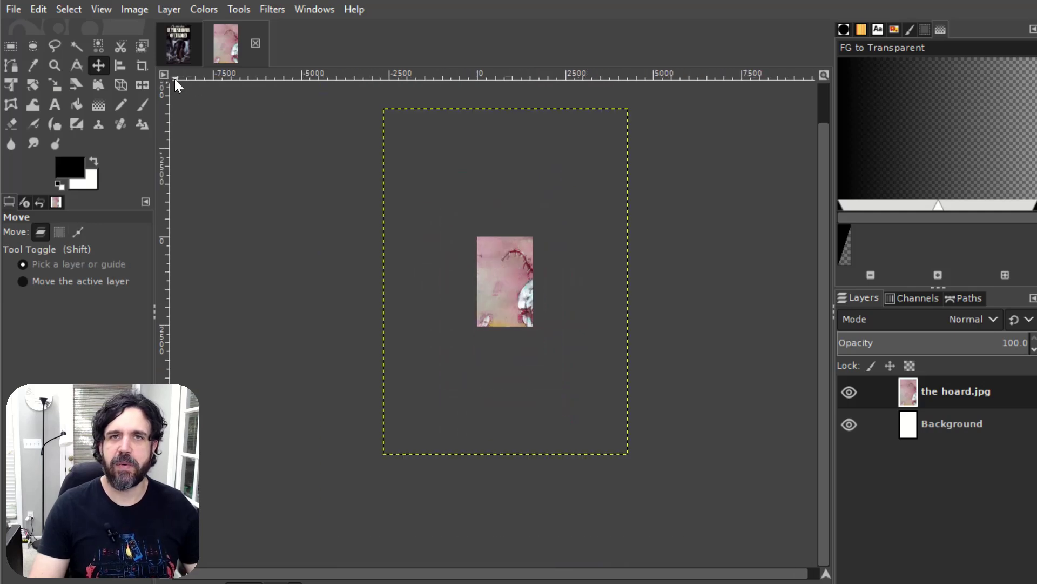
# - Scale the hoard painting layer down to about 2070×2925 px
pyautogui.press('shift')
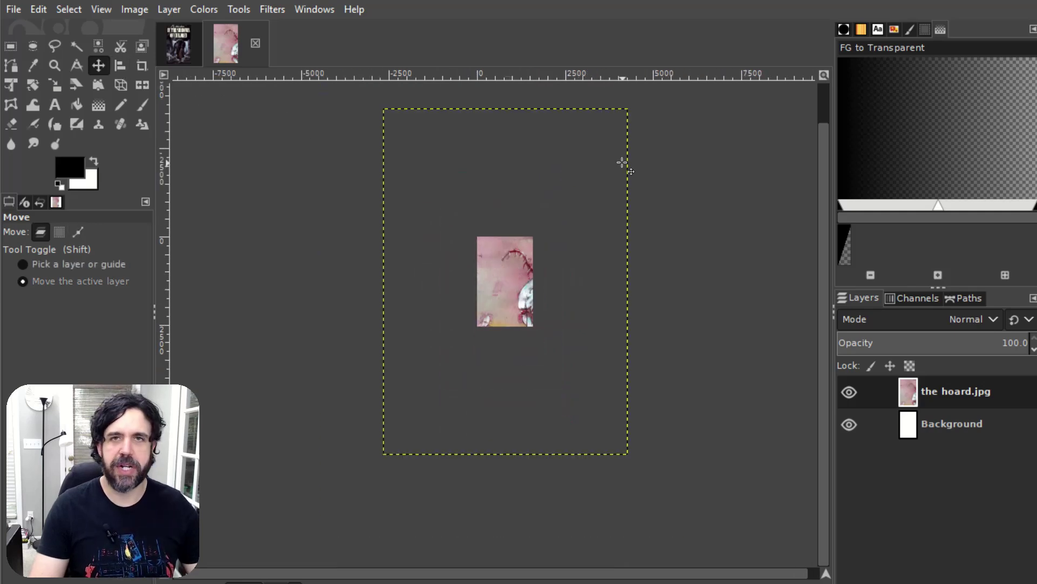
pyautogui.hotkey('shift', 's')
pyautogui.click(623, 162)
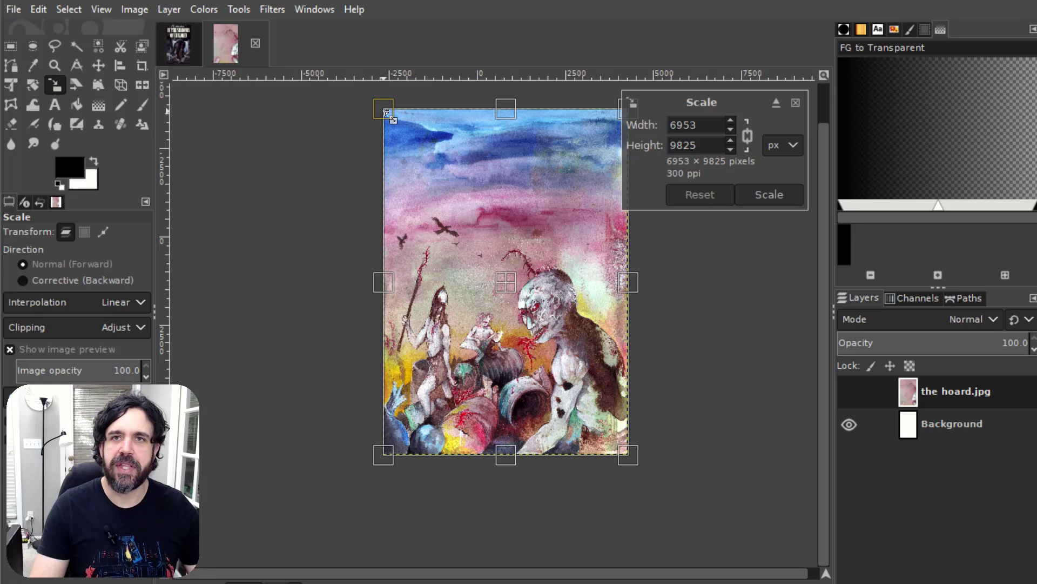
pyautogui.moveTo(387, 113); pyautogui.dragTo(441, 189)
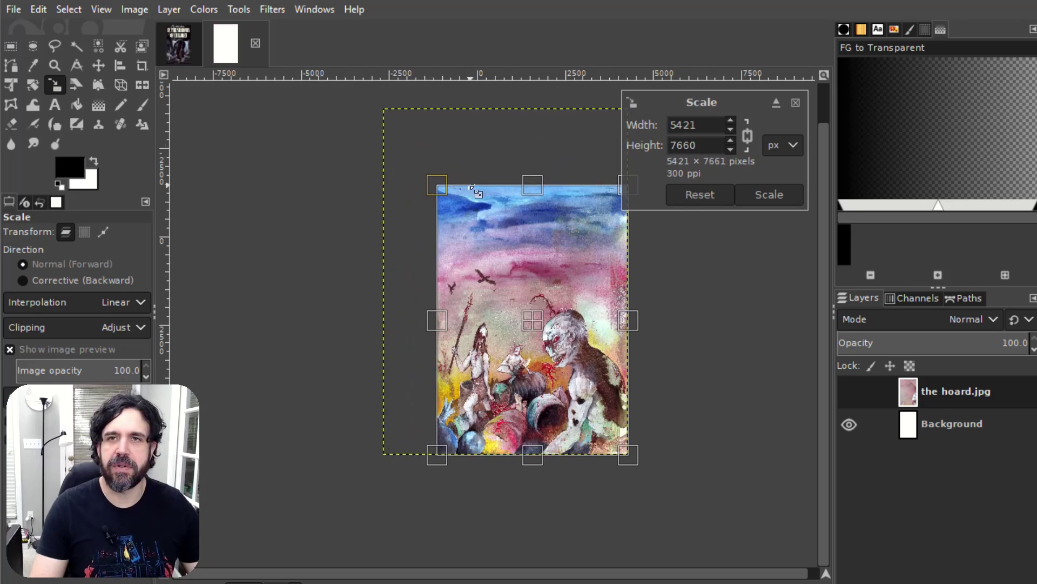
pyautogui.hotkey('ctrl', 'z')
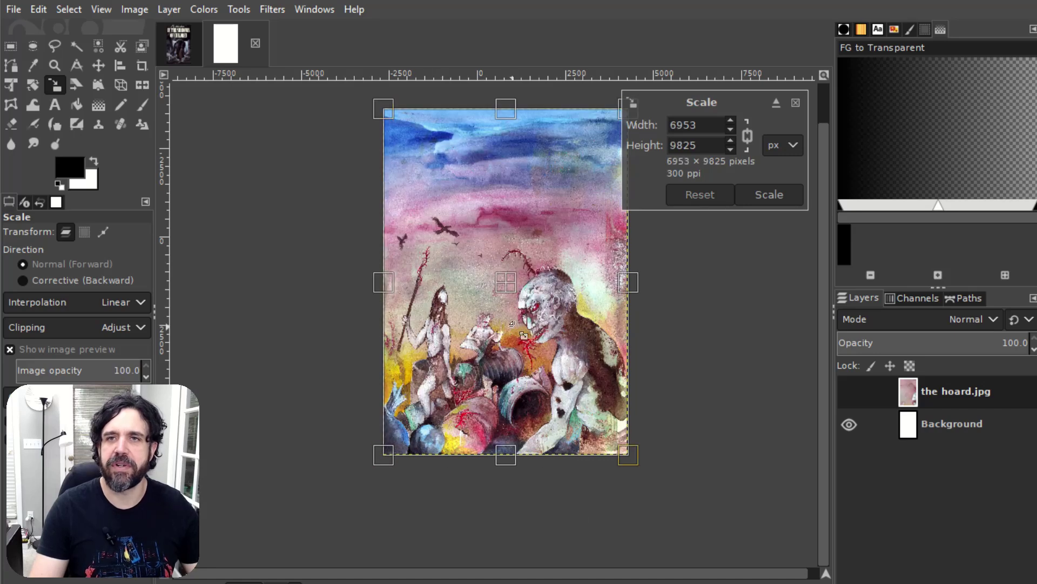
pyautogui.moveTo(382, 122); pyautogui.dragTo(576, 358)
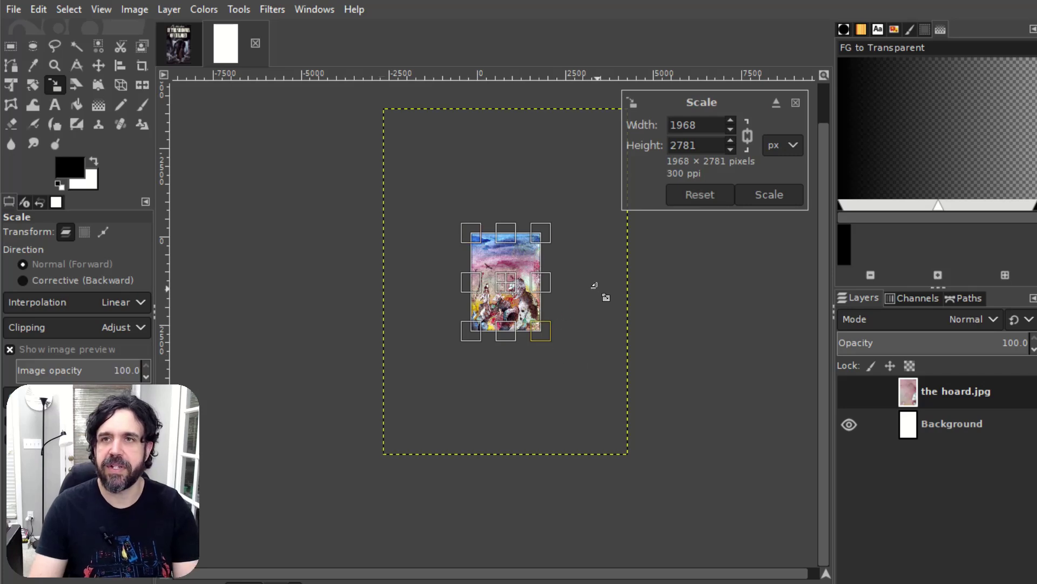
pyautogui.press('Return')
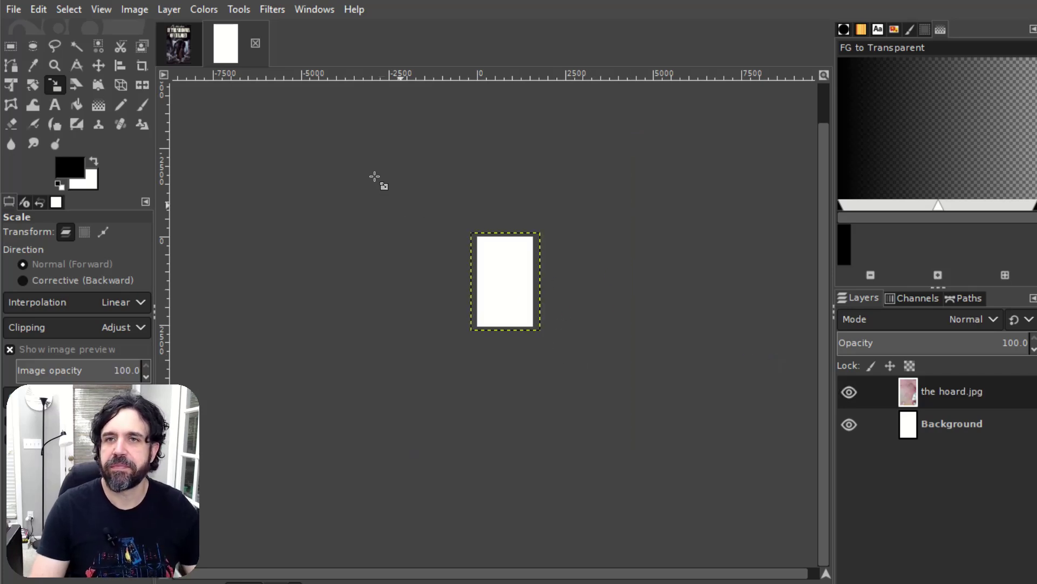
# - Scale the painting again to about 1839 x 2598 px to fit the cover
pyautogui.scroll(5, 495, 265)
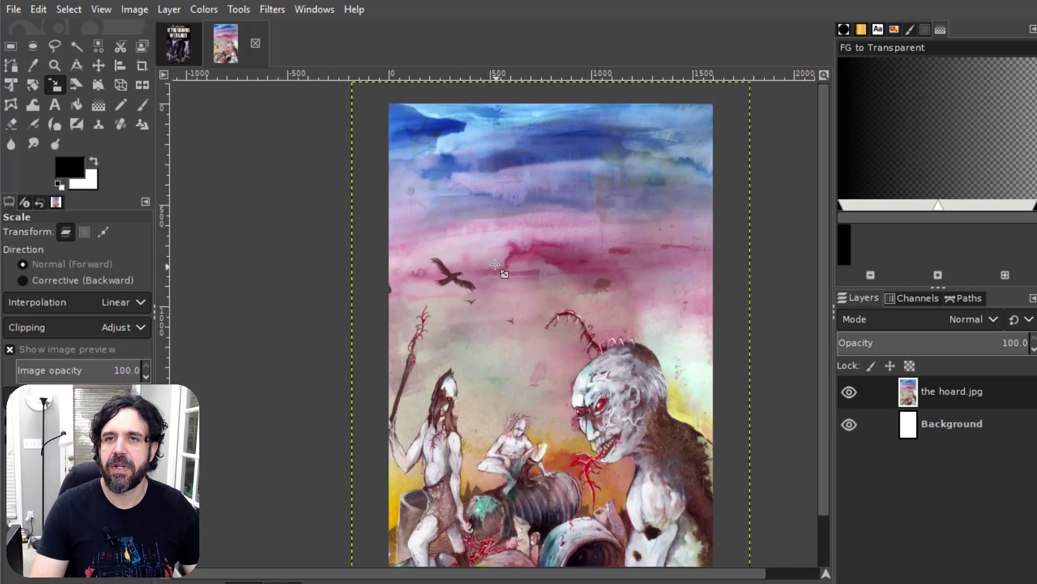
pyautogui.scroll(-1, 495, 265)
pyautogui.scroll(1, 509, 267)
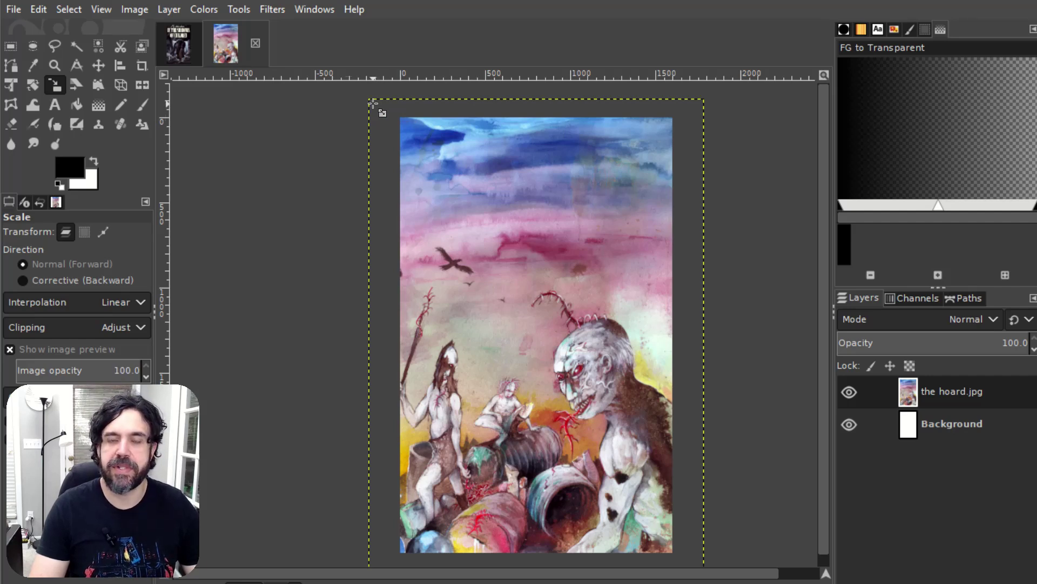
pyautogui.click(372, 103)
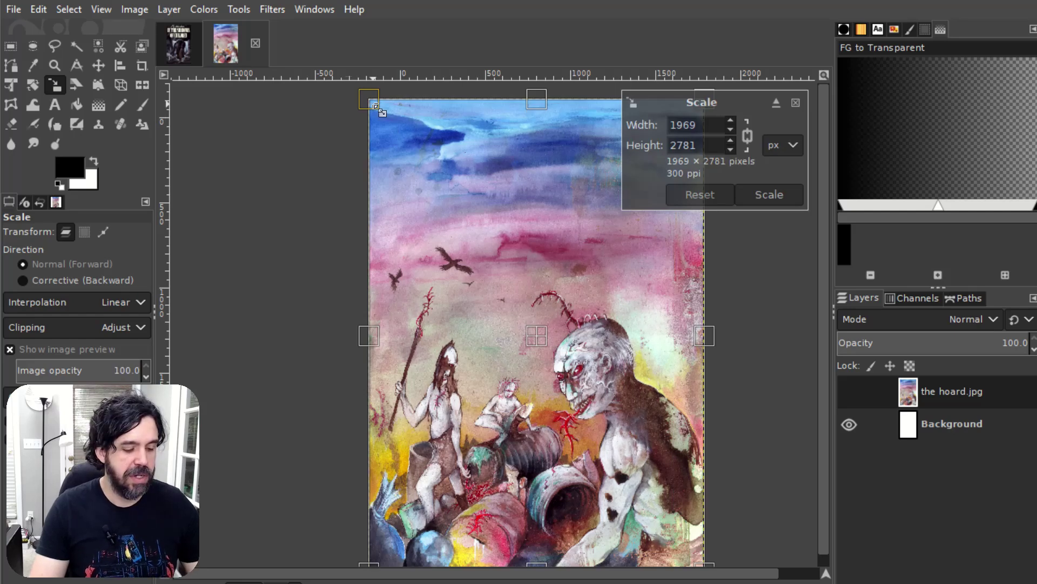
pyautogui.moveTo(376, 105); pyautogui.dragTo(410, 131)
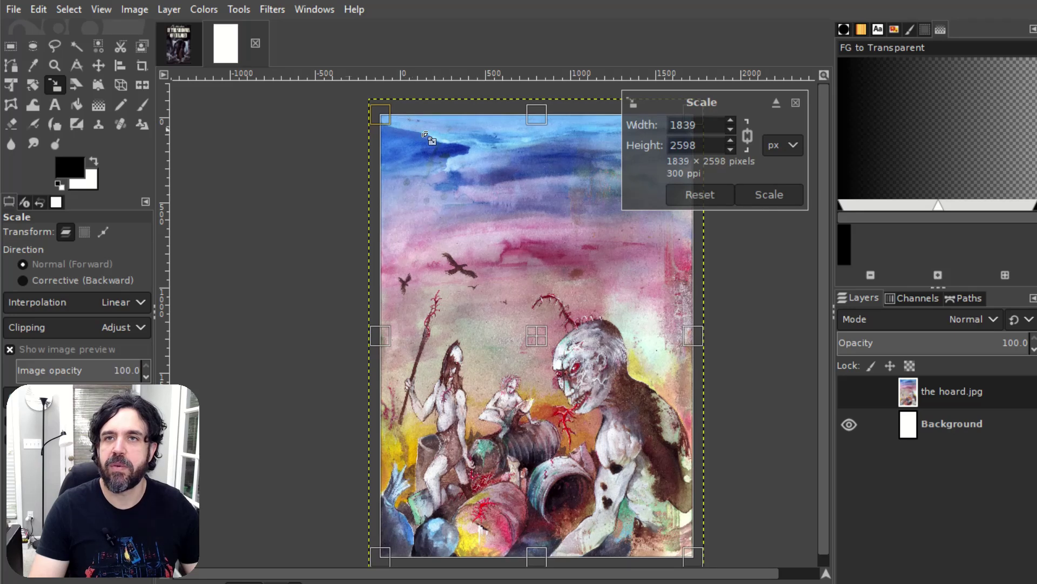
pyautogui.press('Return')
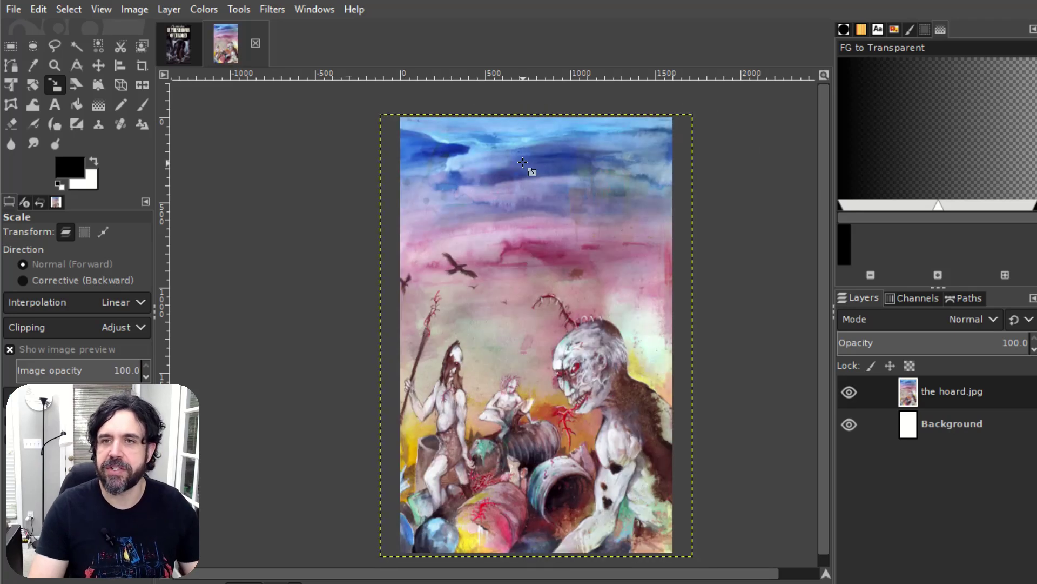
pyautogui.click(99, 66)
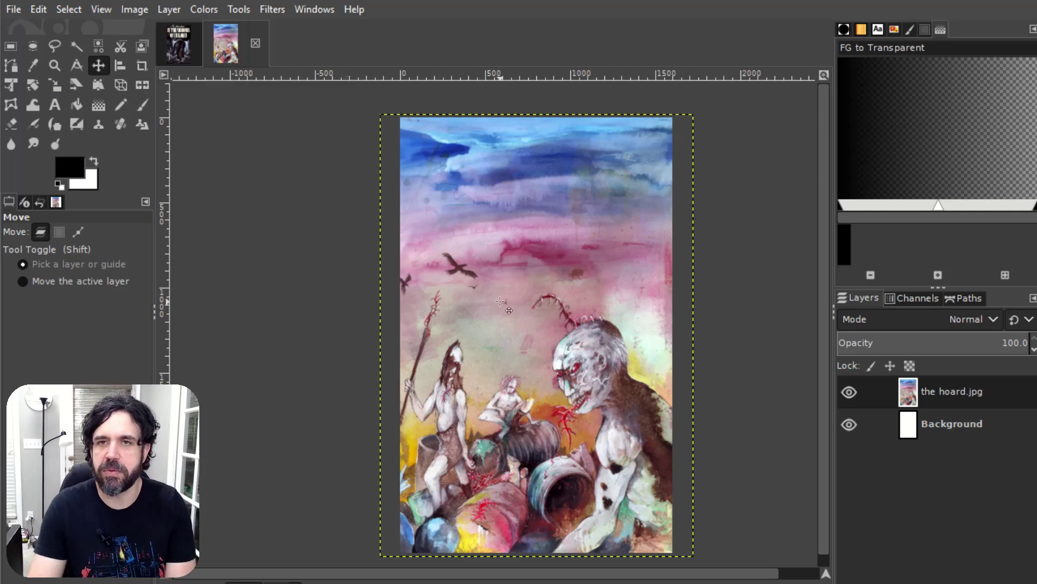
# - Nudge the hoard.jpg layer three steps left, then eight steps right
pyautogui.press('Left')
pyautogui.press('Left')
pyautogui.press('Left')
pyautogui.press('Left')
pyautogui.press('Left')
pyautogui.press('Left')
pyautogui.press('Left')
pyautogui.press('Left')
pyautogui.press('Left')
pyautogui.press('Left')
pyautogui.press('Left')
pyautogui.press('Left')
pyautogui.press('Left')
pyautogui.press('Left')
pyautogui.press('Left')
pyautogui.press('Left')
pyautogui.press('Left')
pyautogui.press('Left')
pyautogui.press('Left')
pyautogui.press('Left')
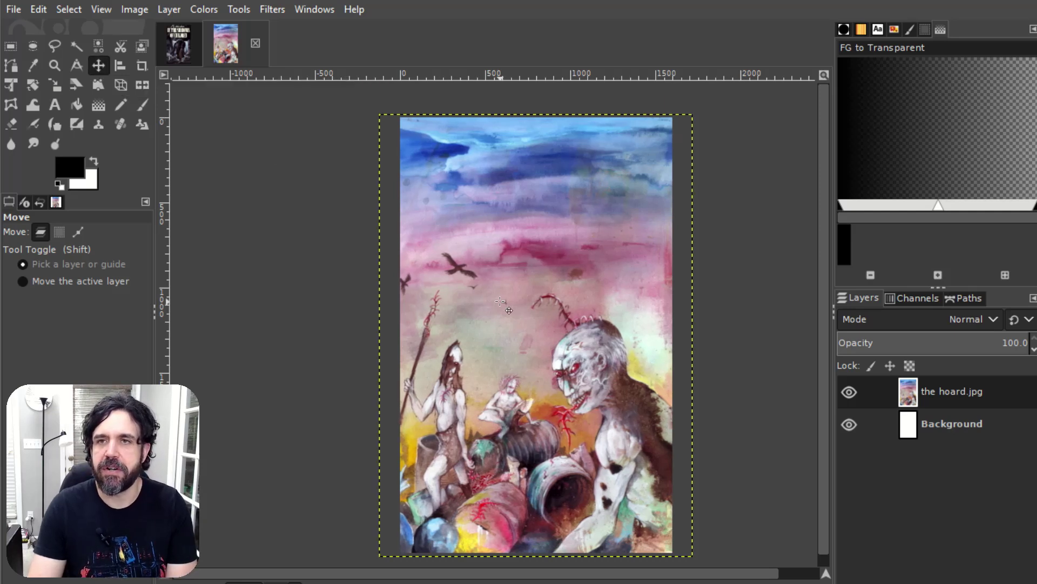
pyautogui.press('Left')
pyautogui.press('Left')
pyautogui.press('Left')
pyautogui.press('Left')
pyautogui.press('Left')
pyautogui.press('Left')
pyautogui.press('Left')
pyautogui.press('Left')
pyautogui.press('Left')
pyautogui.press('Left')
pyautogui.press('Left')
pyautogui.press('Left')
pyautogui.press('Left')
pyautogui.press('Left')
pyautogui.press('Left')
pyautogui.press('Left')
pyautogui.press('Left')
pyautogui.press('Left')
pyautogui.press('Left')
pyautogui.press('Left')
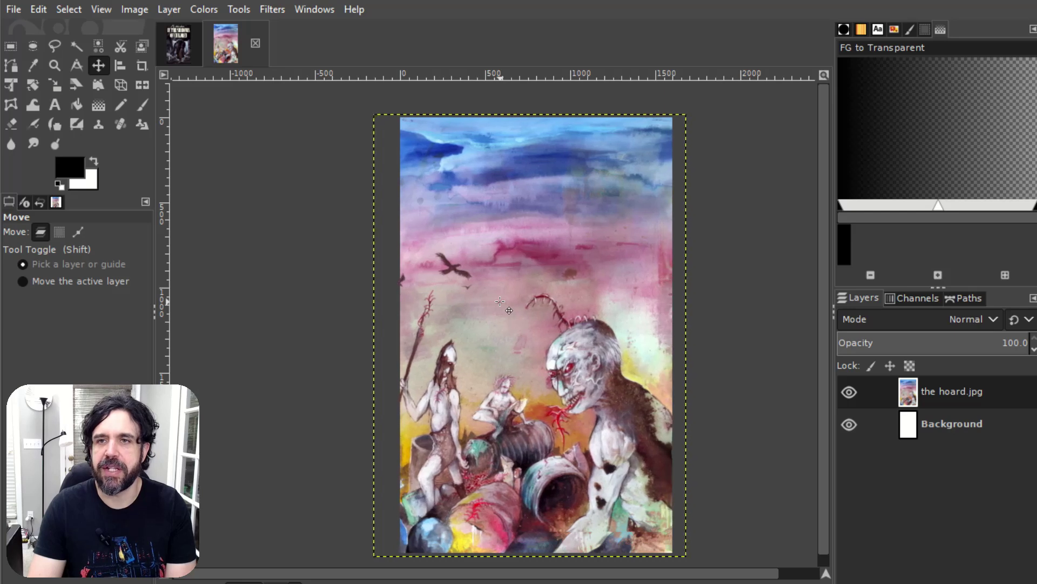
pyautogui.press('Left')
pyautogui.press('Left')
pyautogui.press('Left')
pyautogui.press('Left')
pyautogui.press('Left')
pyautogui.press('Left')
pyautogui.press('Left')
pyautogui.press('Left')
pyautogui.press('Left')
pyautogui.press('Left')
pyautogui.press('Left')
pyautogui.press('Left')
pyautogui.press('Left')
pyautogui.press('Left')
pyautogui.press('Left')
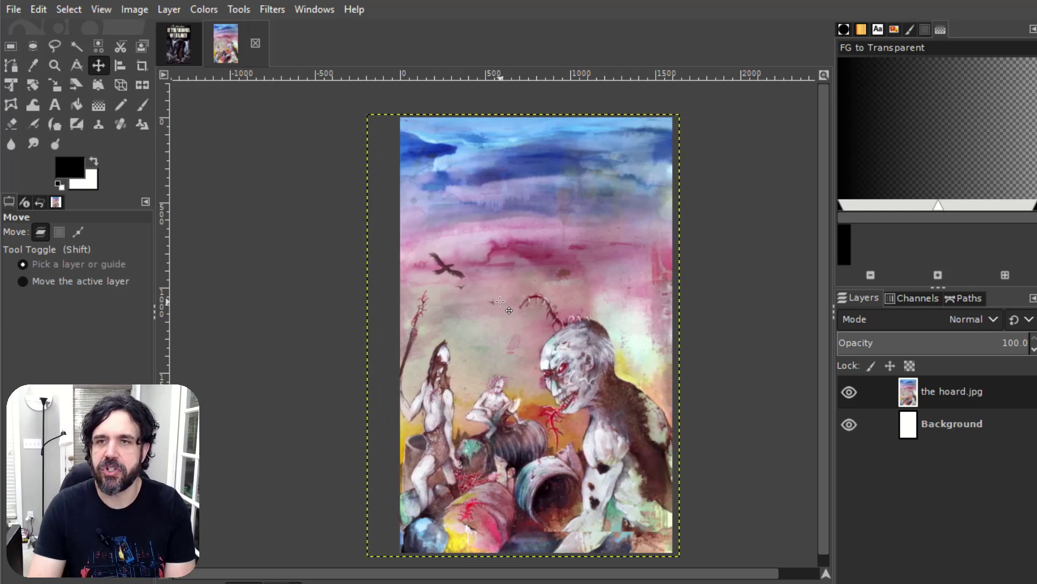
pyautogui.press('Right')
pyautogui.press('Right')
pyautogui.press('Right')
pyautogui.press('Right')
pyautogui.press('Right')
pyautogui.press('Right')
pyautogui.press('Right')
pyautogui.press('Right')
pyautogui.press('Right')
pyautogui.press('Right')
pyautogui.press('Right')
pyautogui.press('Right')
pyautogui.press('Right')
pyautogui.press('Right')
pyautogui.press('Right')
pyautogui.press('Right')
pyautogui.press('Right')
pyautogui.press('Right')
pyautogui.press('Right')
pyautogui.press('Right')
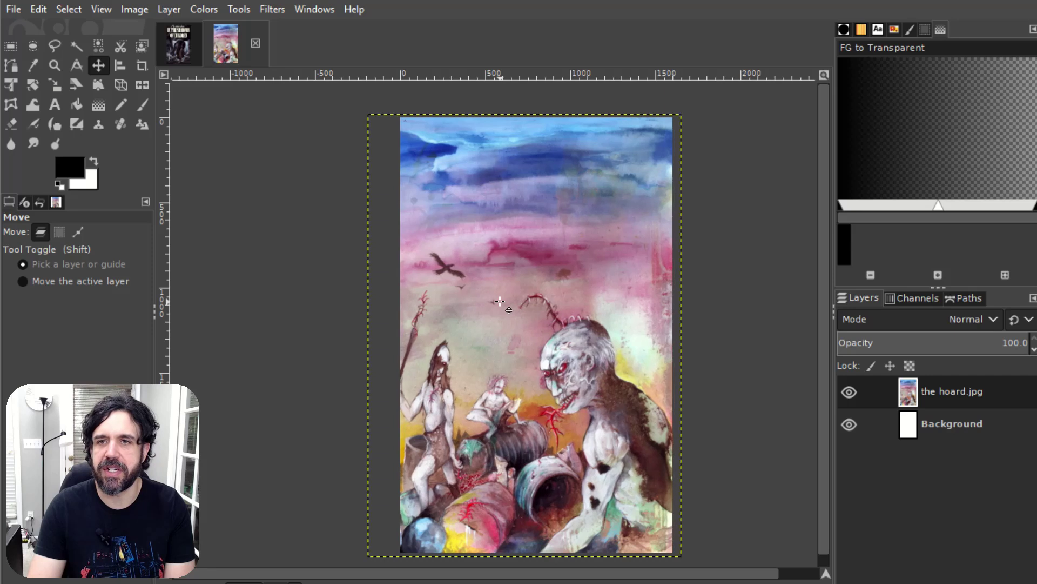
pyautogui.press('Right')
pyautogui.press('Right')
pyautogui.press('Right')
pyautogui.press('Right')
pyautogui.press('Right')
pyautogui.press('Right')
pyautogui.press('Right')
pyautogui.press('Right')
pyautogui.press('Right')
pyautogui.press('Right')
pyautogui.press('Right')
pyautogui.press('Right')
pyautogui.press('Right')
pyautogui.press('Right')
pyautogui.press('Right')
pyautogui.press('Right')
pyautogui.press('Right')
pyautogui.press('Right')
pyautogui.press('Right')
pyautogui.press('Right')
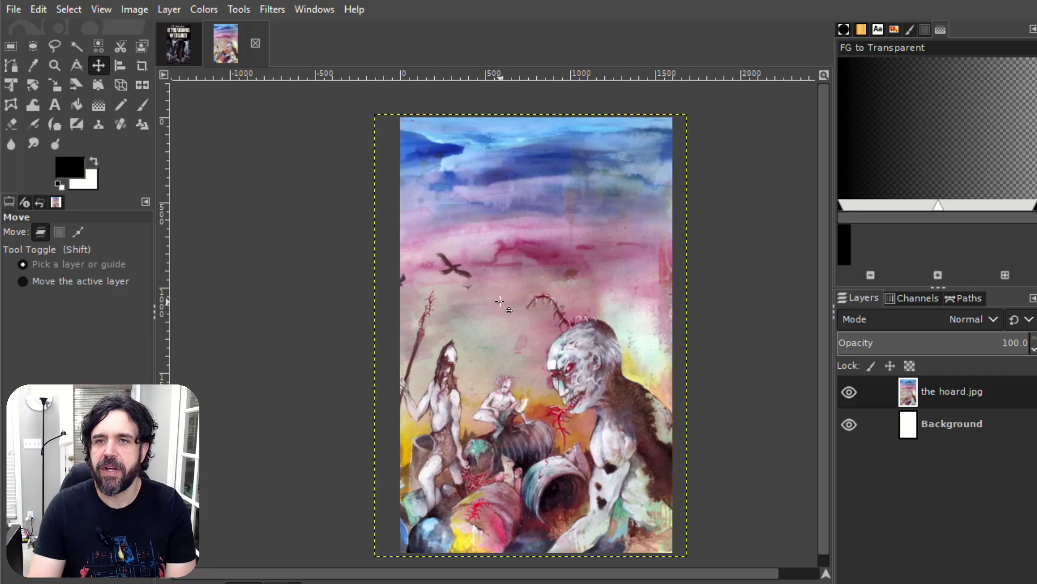
pyautogui.press('Right')
pyautogui.press('Right')
pyautogui.press('Right')
pyautogui.press('Right')
pyautogui.press('Right')
pyautogui.press('Right')
pyautogui.press('Right')
pyautogui.press('Right')
pyautogui.press('Right')
pyautogui.press('Right')
pyautogui.press('Right')
pyautogui.press('Right')
pyautogui.press('Right')
pyautogui.press('Right')
pyautogui.press('Right')
pyautogui.press('Right')
pyautogui.press('Right')
pyautogui.press('Right')
pyautogui.press('Right')
pyautogui.press('Right')
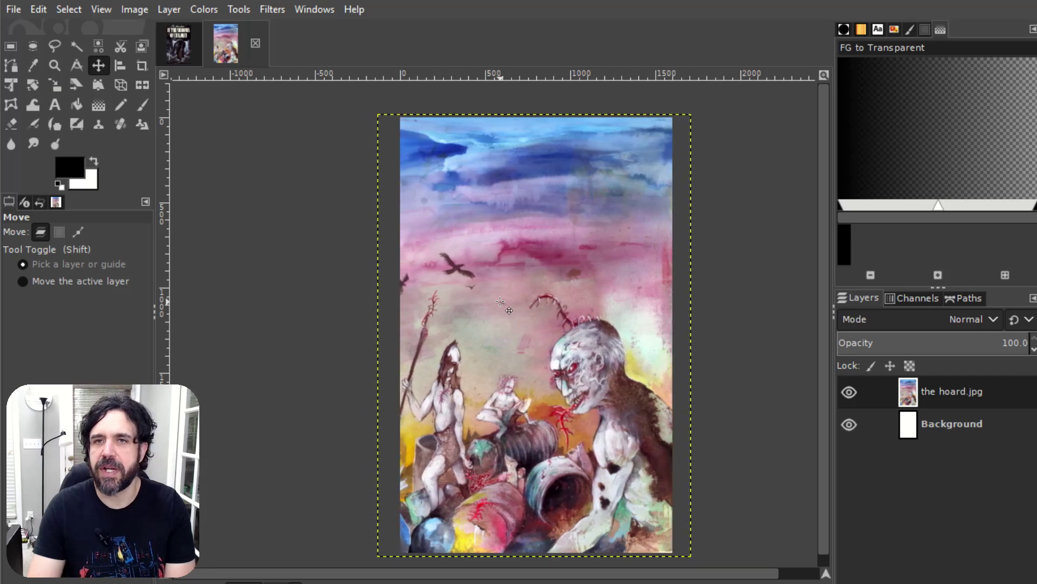
pyautogui.press('Right')
pyautogui.press('Right')
pyautogui.press('Right')
pyautogui.press('Right')
pyautogui.press('Right')
pyautogui.press('Right')
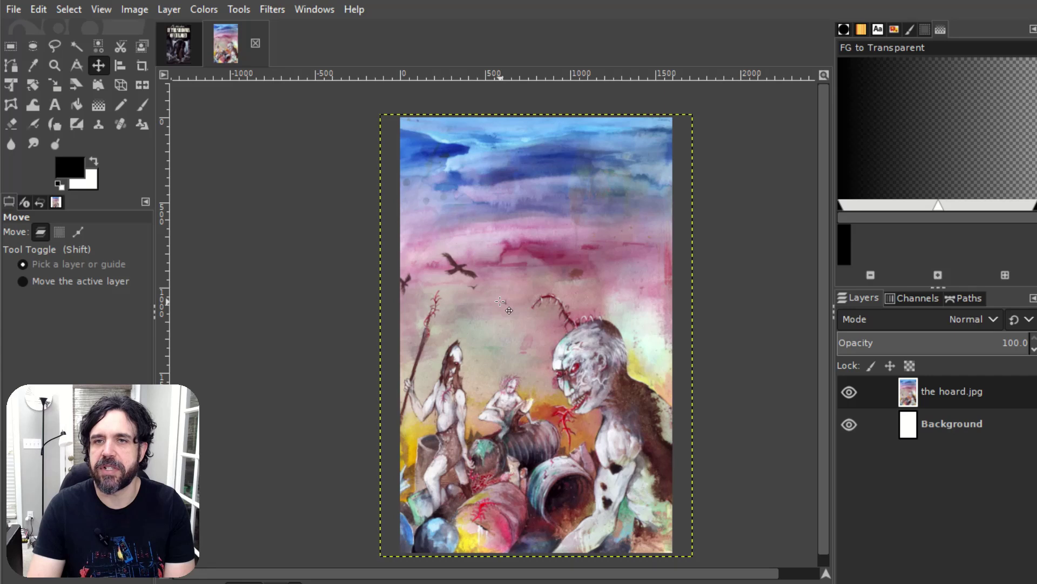
pyautogui.press('Right')
pyautogui.press('Right')
pyautogui.press('Right')
pyautogui.press('Right')
pyautogui.press('Right')
pyautogui.press('Right')
pyautogui.press('Right')
pyautogui.press('Right')
pyautogui.press('Right')
pyautogui.press('Right')
pyautogui.press('Right')
pyautogui.press('Right')
pyautogui.press('Right')
pyautogui.press('Right')
pyautogui.press('Right')
pyautogui.press('Right')
pyautogui.press('Right')
pyautogui.press('Right')
pyautogui.press('Right')
pyautogui.press('Right')
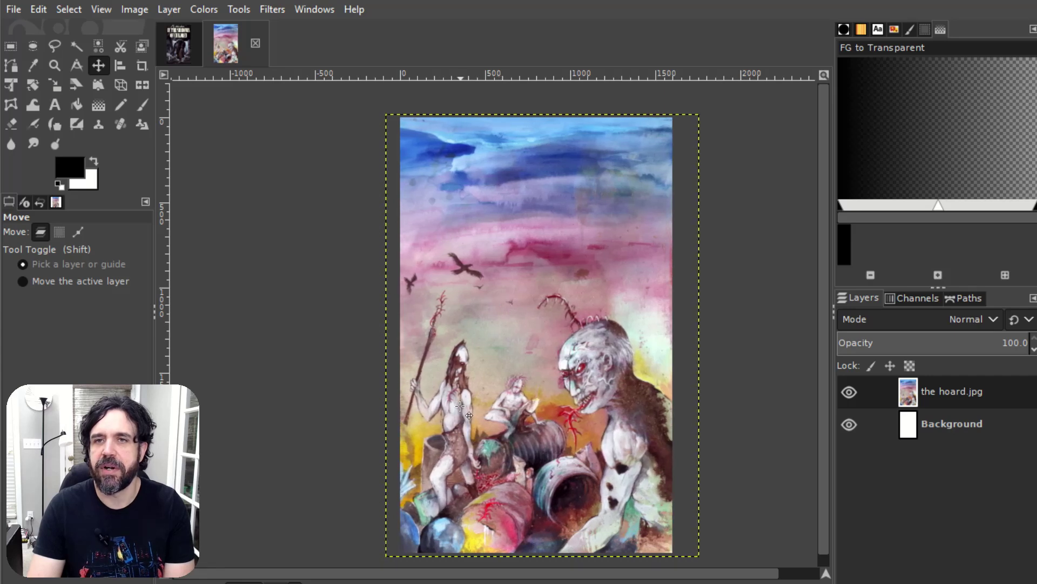
pyautogui.press('Right')
pyautogui.press('Right')
pyautogui.press('Right')
pyautogui.press('Right')
pyautogui.press('Right')
pyautogui.press('Right')
pyautogui.press('Right')
pyautogui.press('Right')
pyautogui.press('Right')
pyautogui.press('Right')
pyautogui.press('Right')
pyautogui.press('Right')
pyautogui.press('Right')
pyautogui.press('Right')
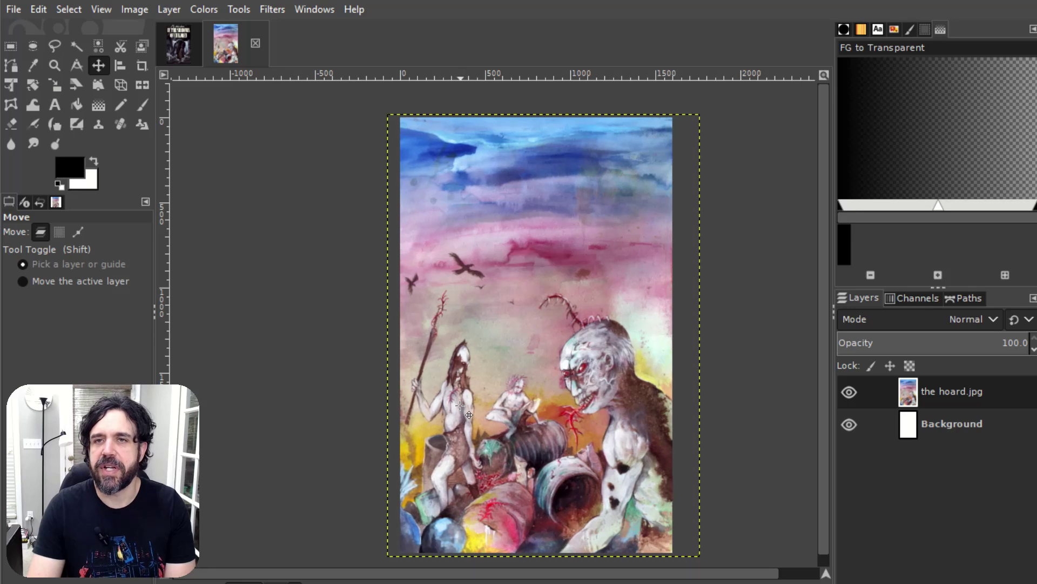
pyautogui.press('Right')
pyautogui.press('Right')
pyautogui.press('Right')
pyautogui.press('Right')
pyautogui.press('Right')
pyautogui.press('Right')
pyautogui.press('Right')
pyautogui.press('Right')
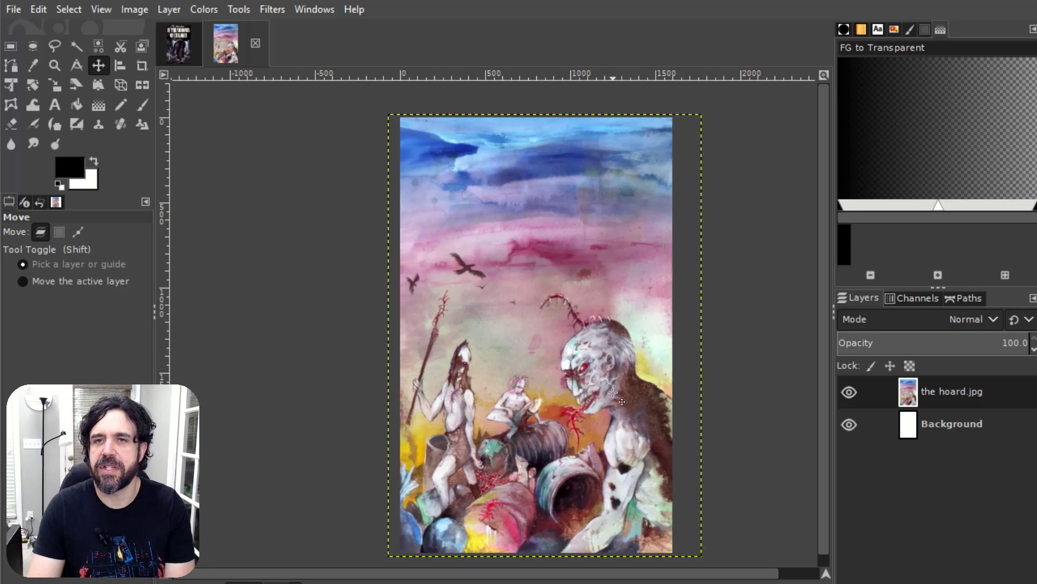
pyautogui.press('Right')
pyautogui.press('Right')
pyautogui.press('Right')
pyautogui.press('Right')
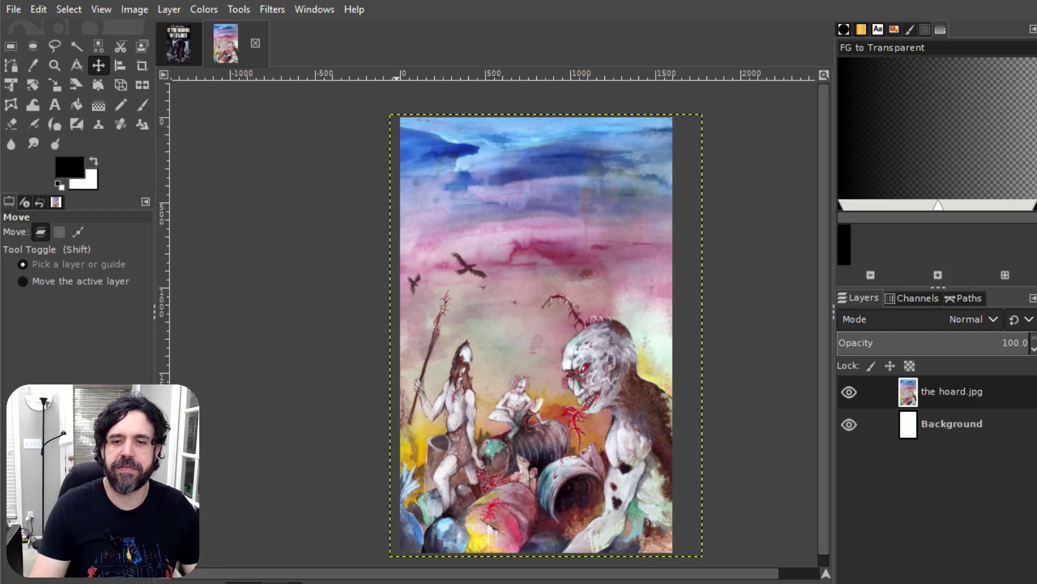
# - Select the Text tool and lower its size from 385 to 90 px
pyautogui.click(54, 107)
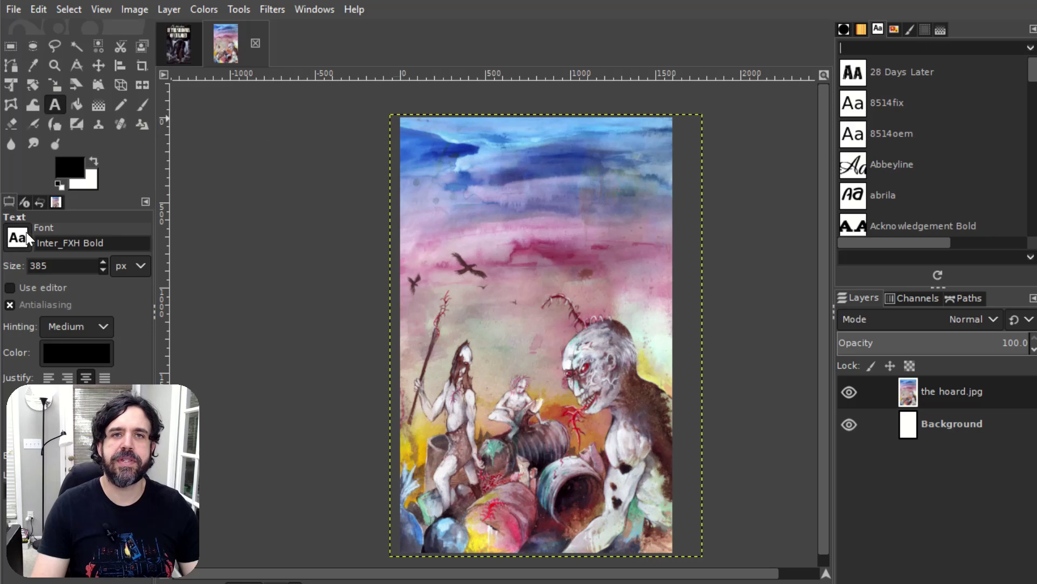
pyautogui.scroll(-1, 74, 262)
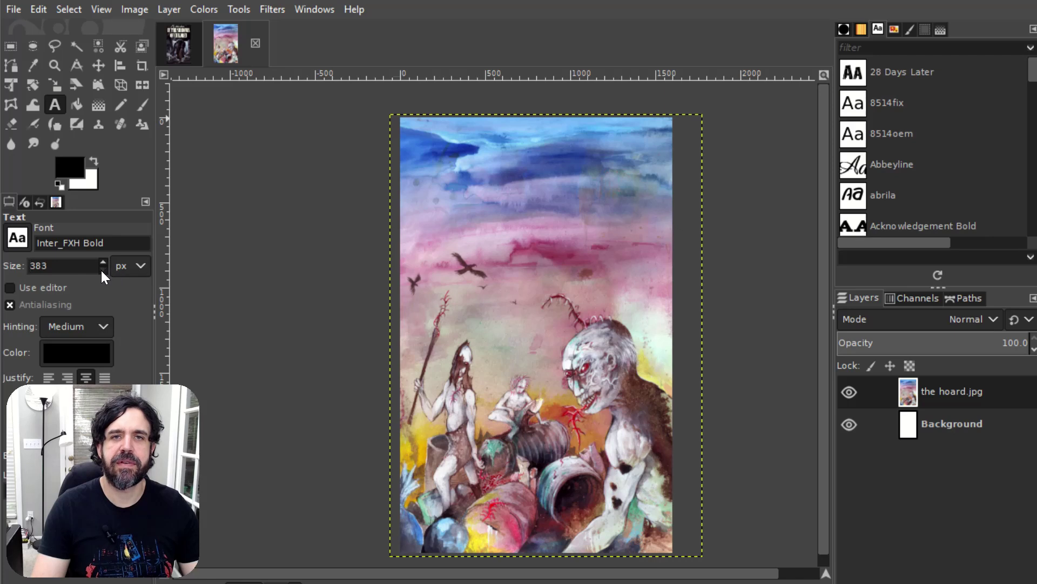
pyautogui.scroll(-20, 104, 276)
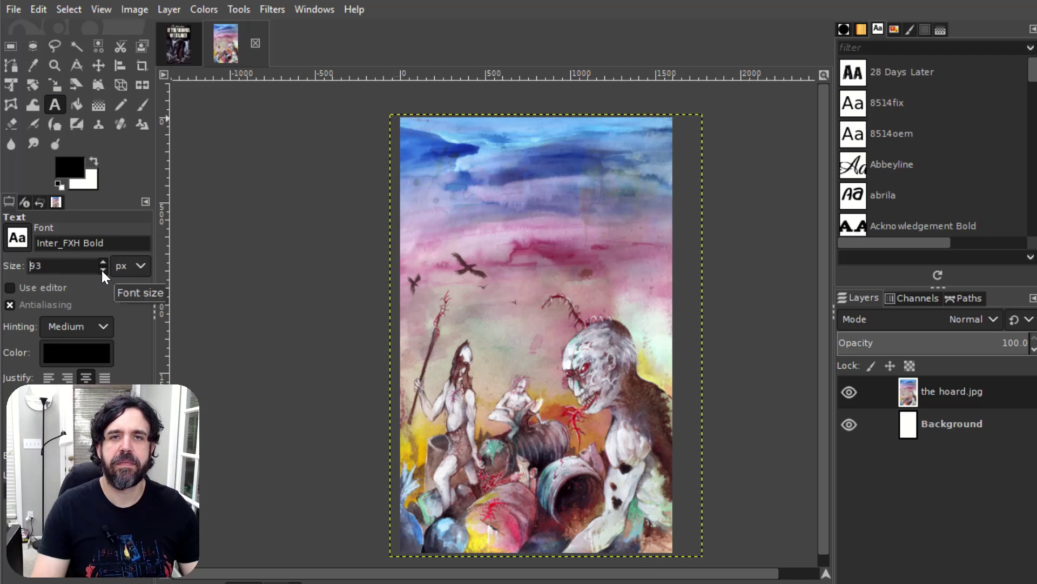
pyautogui.scroll(-1, 104, 277)
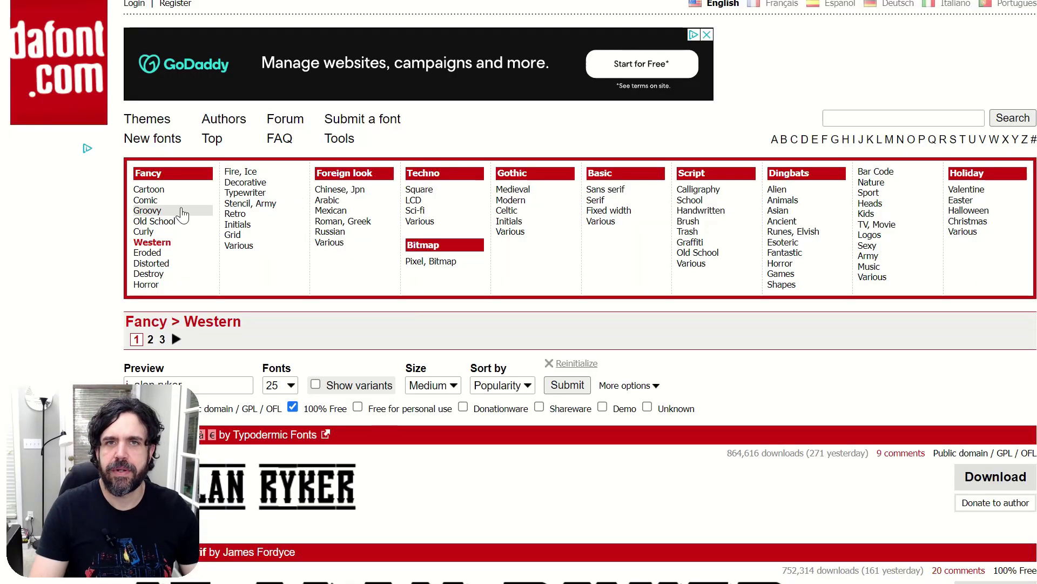
# - Preview 'THE HOARD' across the Horror fonts, listing 200 per page
pyautogui.click(147, 285)
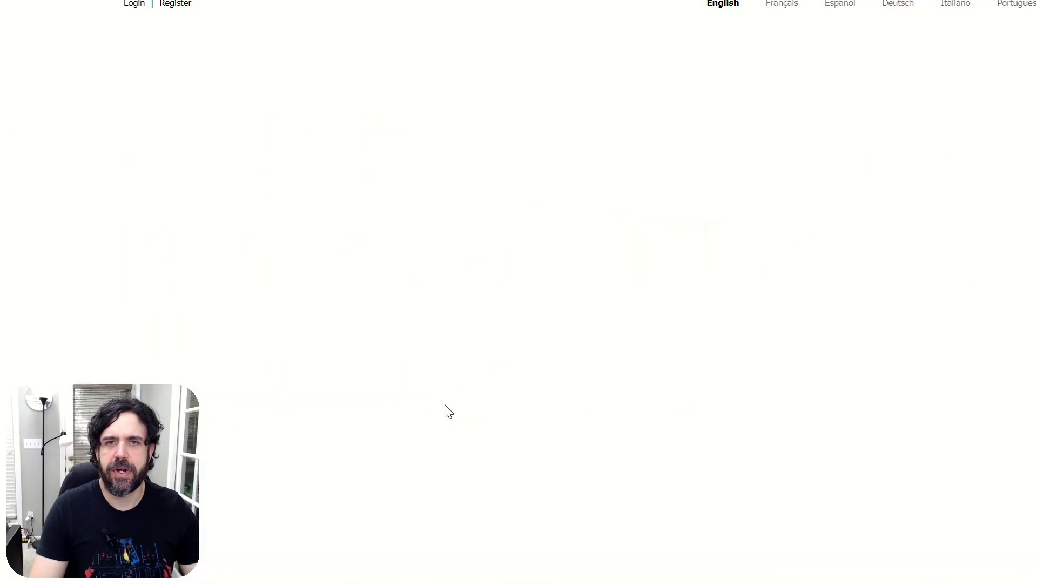
pyautogui.scroll(-3, 446, 389)
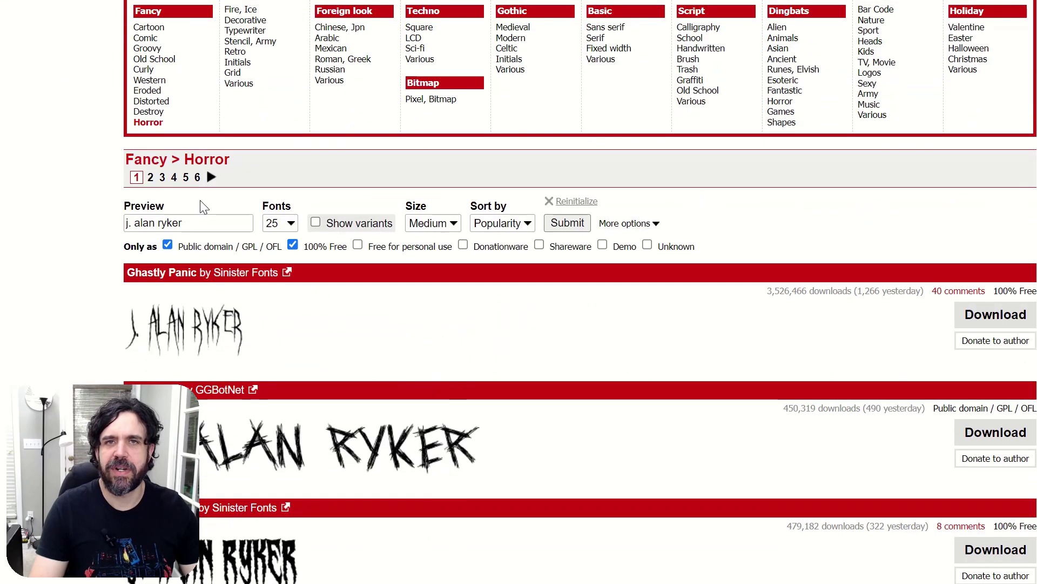
pyautogui.click(214, 222)
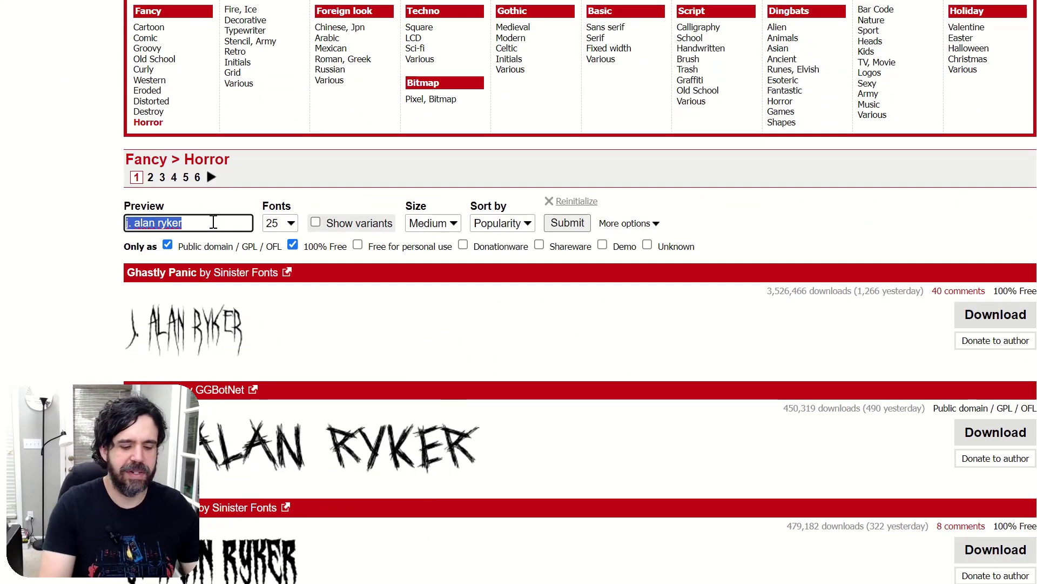
pyautogui.write('THE ')
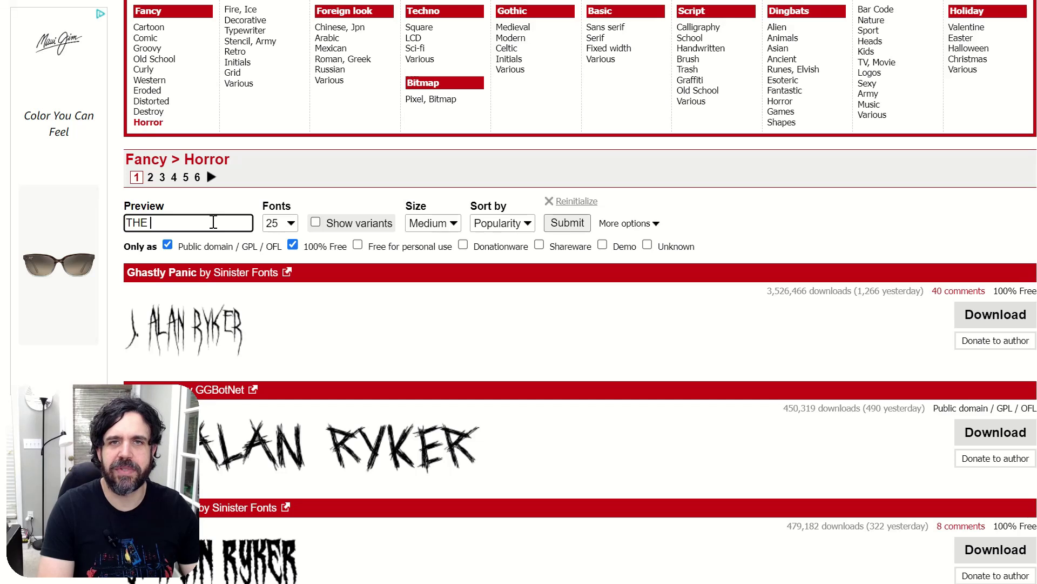
pyautogui.write('HOARD')
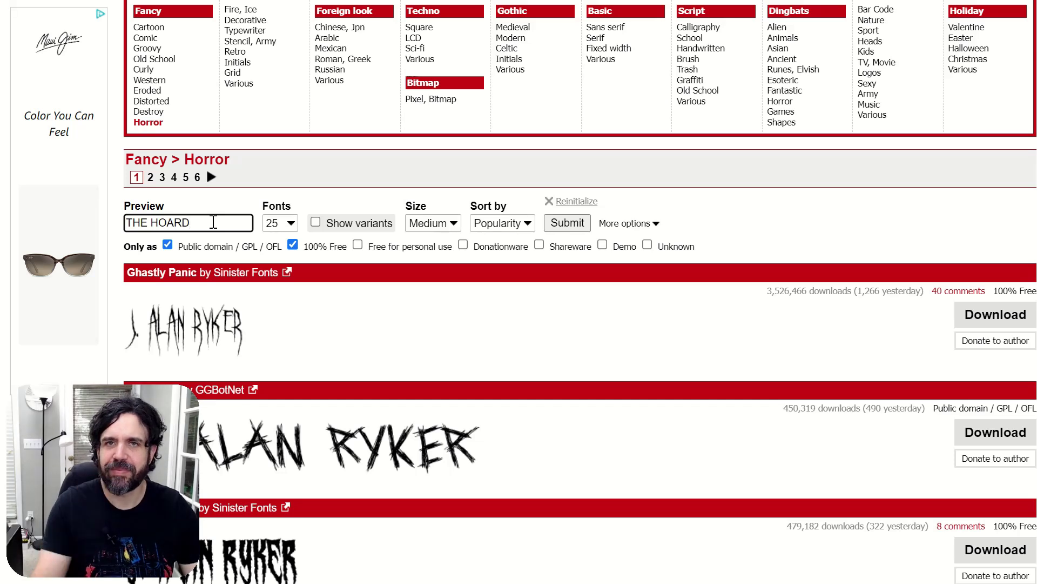
pyautogui.click(282, 223)
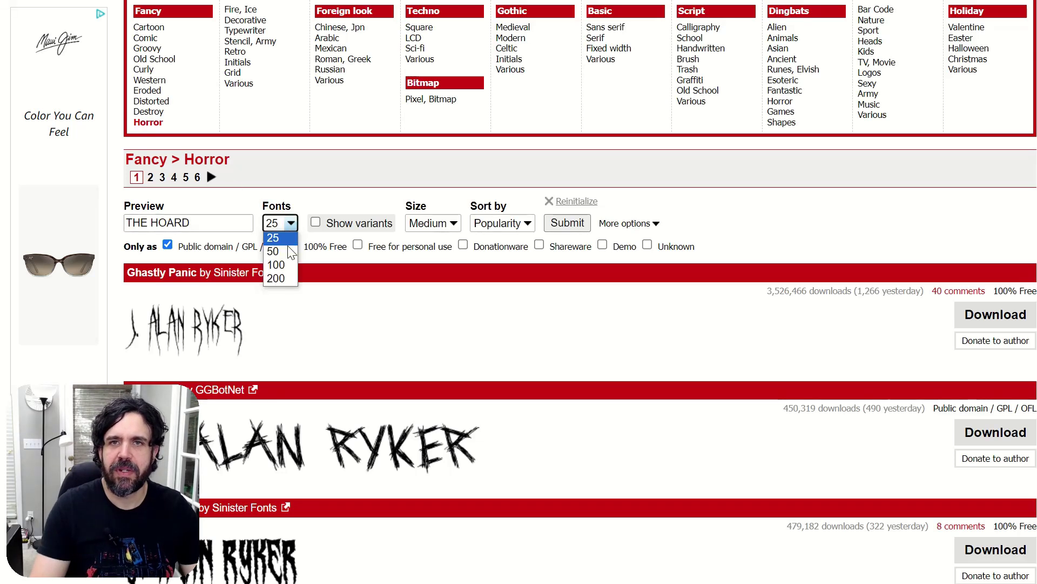
pyautogui.click(276, 278)
pyautogui.scroll(-5, 604, 370)
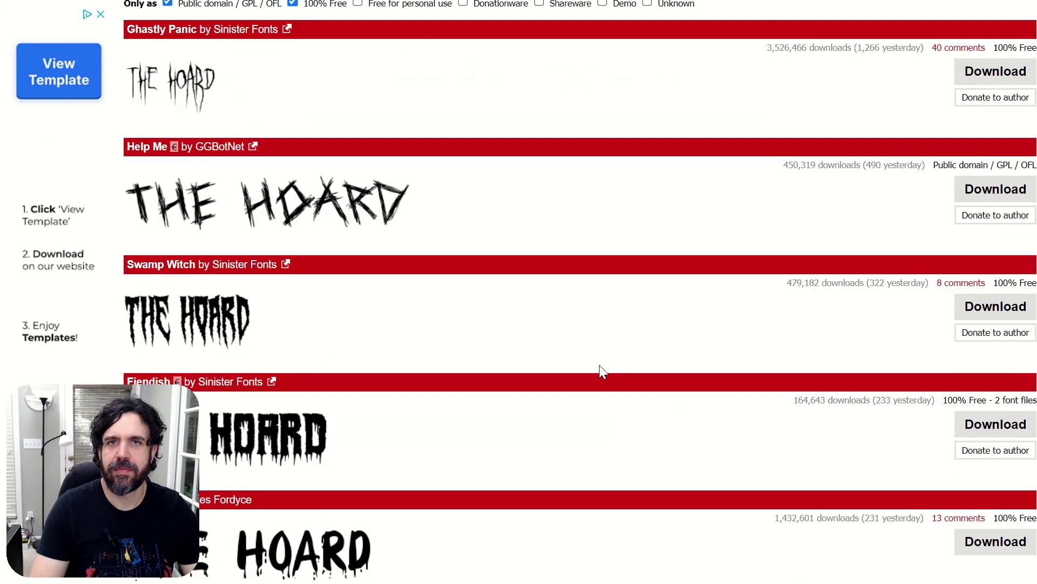
pyautogui.scroll(-5, 604, 370)
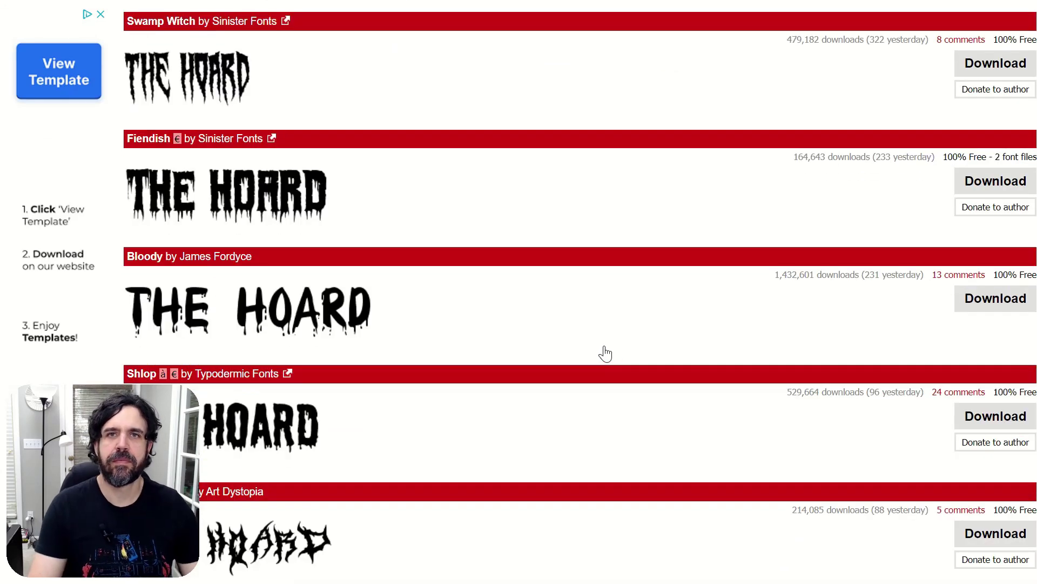
# - Download the Swamp Witch font and bring up the Mostly Ghostly readme
pyautogui.click(1008, 69)
pyautogui.scroll(-15, 547, 431)
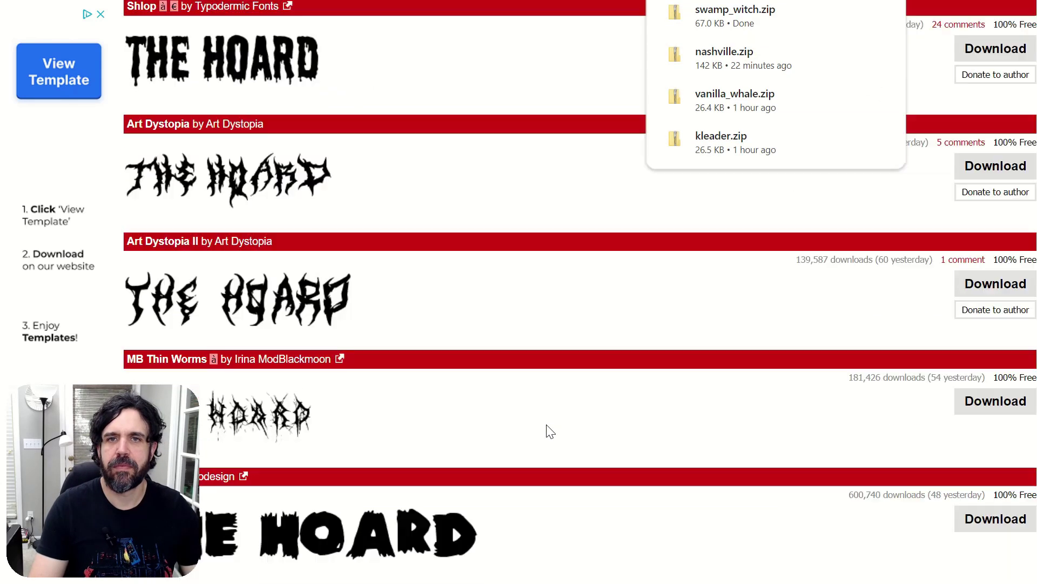
pyautogui.scroll(-5, 547, 431)
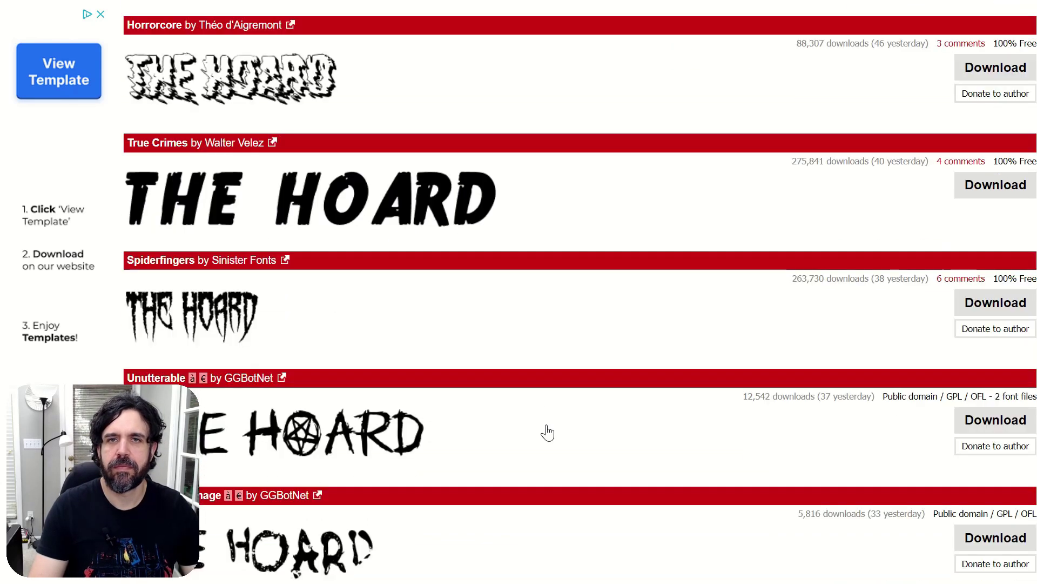
pyautogui.scroll(-6, 549, 431)
pyautogui.scroll(-6, 548, 431)
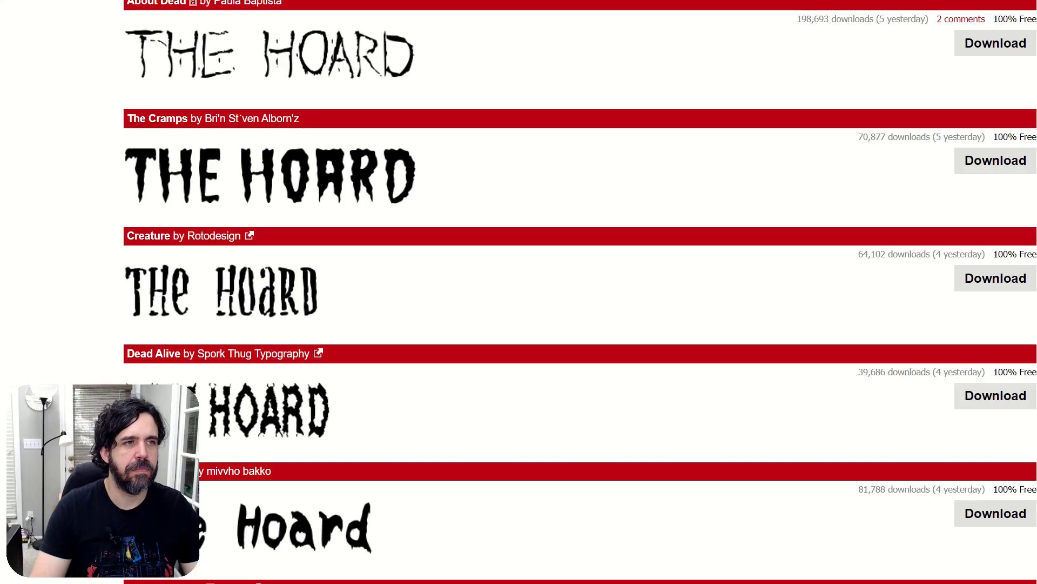
pyautogui.hotkey('alt', 'Tab')
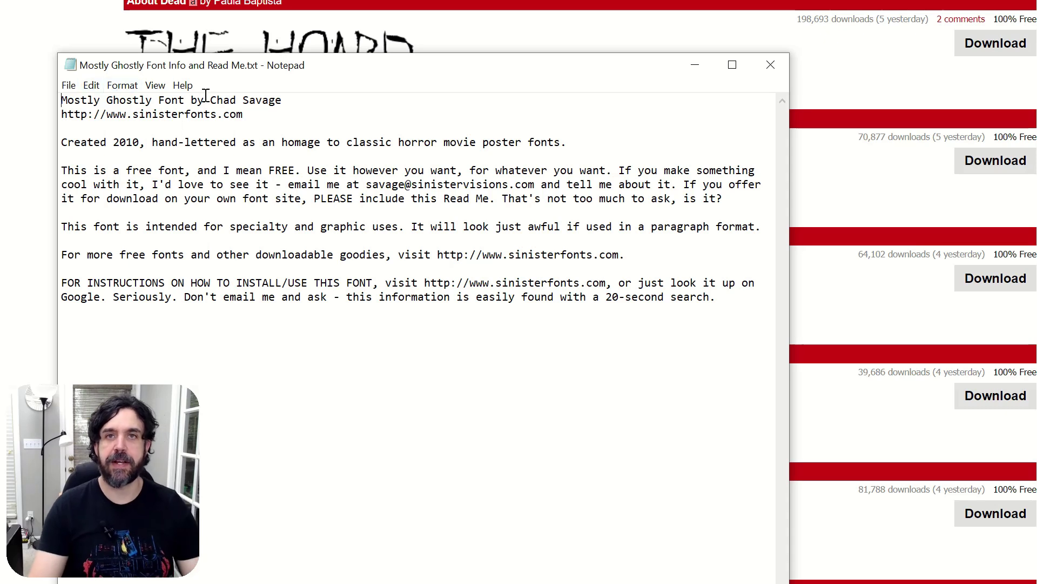
# - Move the Mostly Ghostly readme window up and to the right
pyautogui.moveTo(223, 67); pyautogui.dragTo(298, 13)
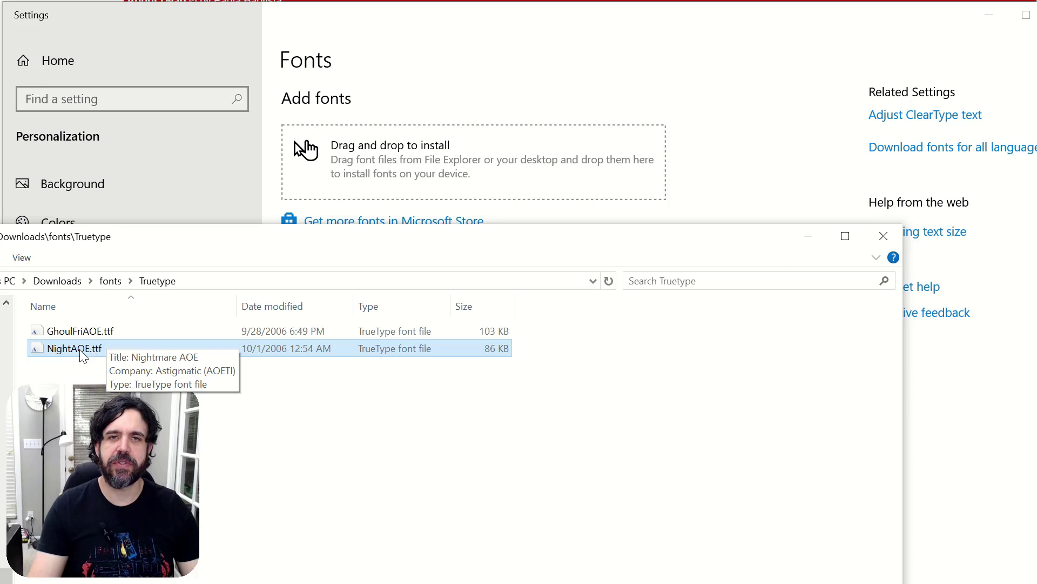
# - Install NightAOE.ttf by dropping it onto the Fonts settings install box
pyautogui.moveTo(76, 355); pyautogui.dragTo(383, 169)
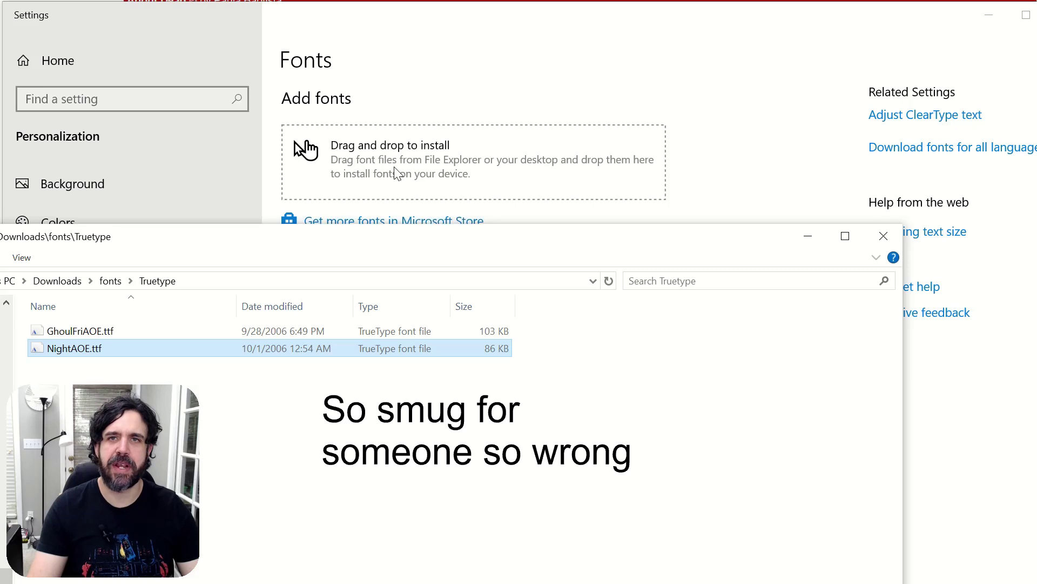
pyautogui.click(349, 219)
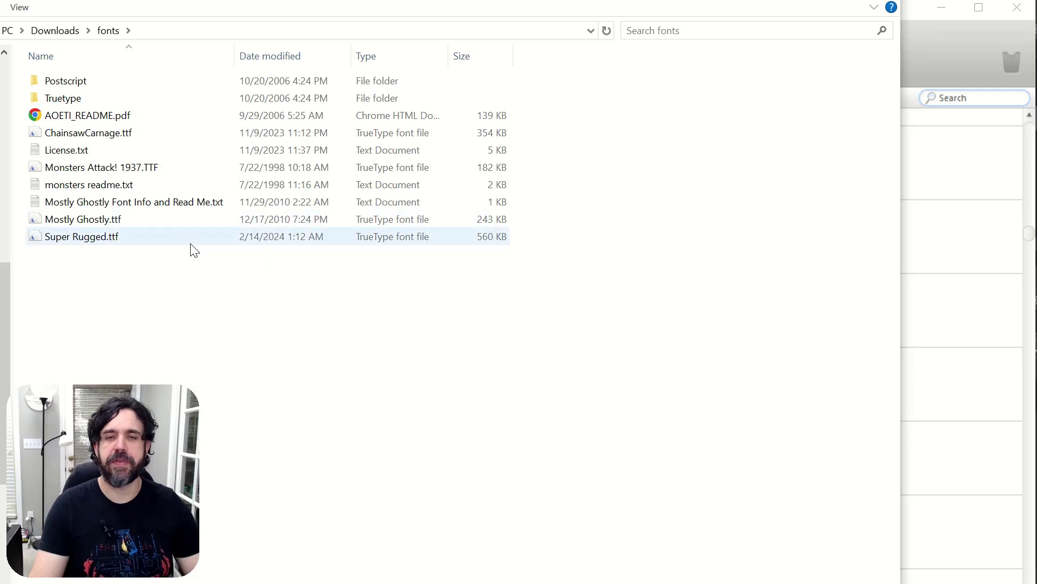
# - Install ChainsawCarnage.ttf and select Monsters Attack! 1937.TTF, then move over to NexusFont
pyautogui.rightClick(86, 132)
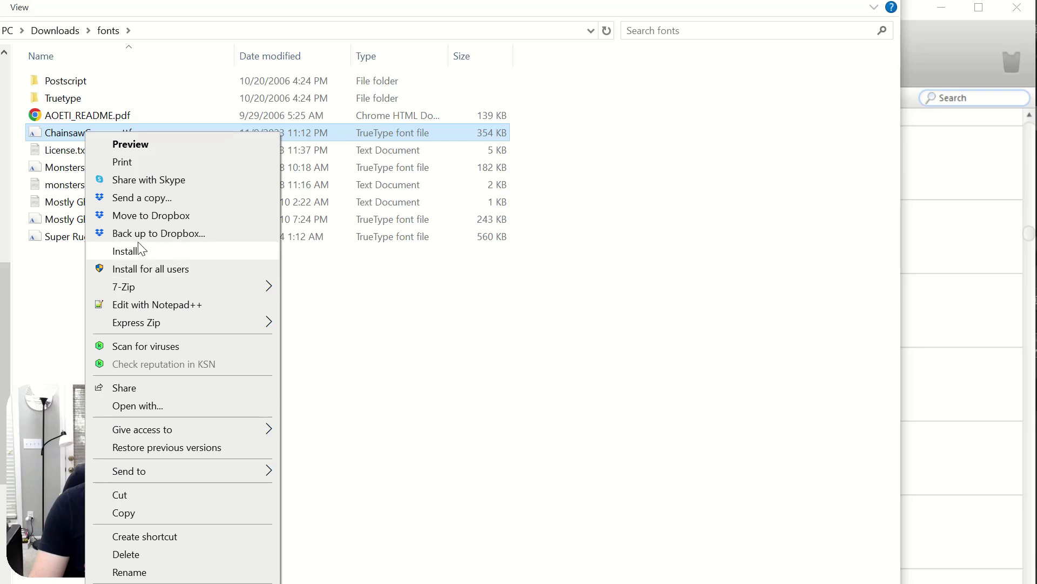
pyautogui.click(50, 173)
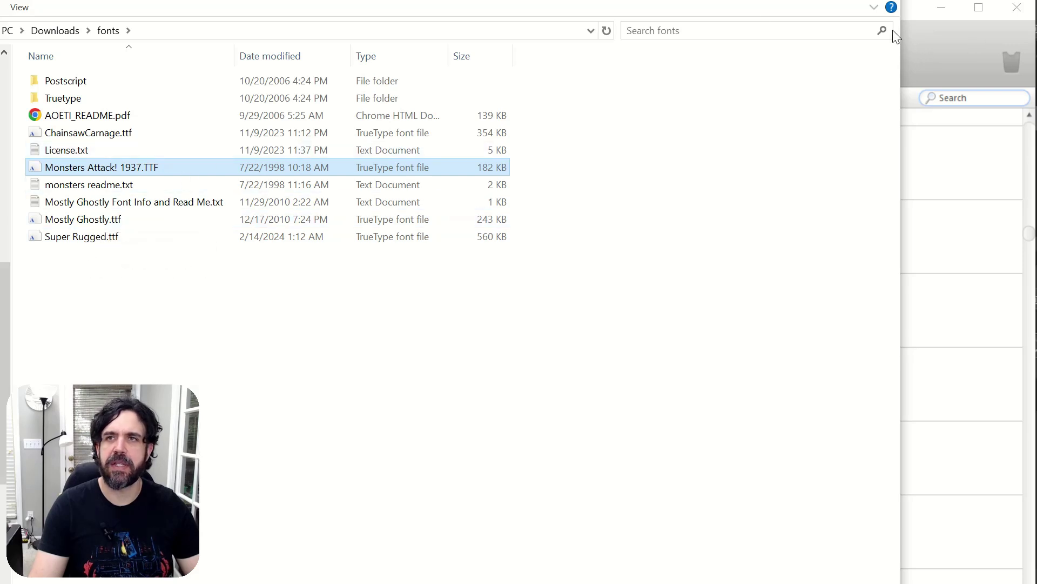
pyautogui.moveTo(766, 2); pyautogui.dragTo(574, 58)
pyautogui.hotkey('alt', 'Tab')
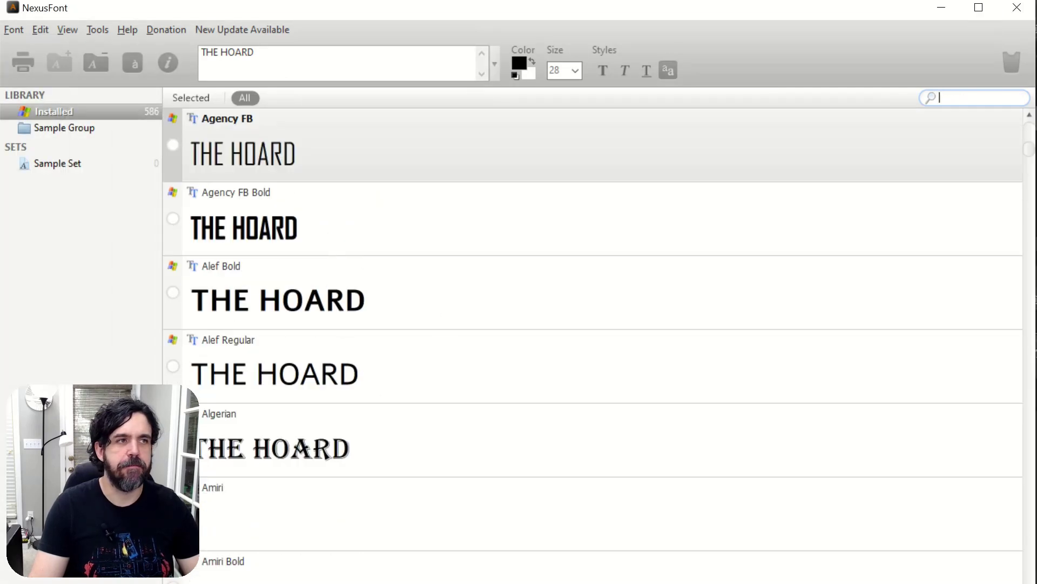
# - Browse the 'THE HOARD' font previews and filter to checked favourites like Chainsaw Carnage
pyautogui.hotkey('alt', 'Tab')
pyautogui.scroll(-20, 516, 405)
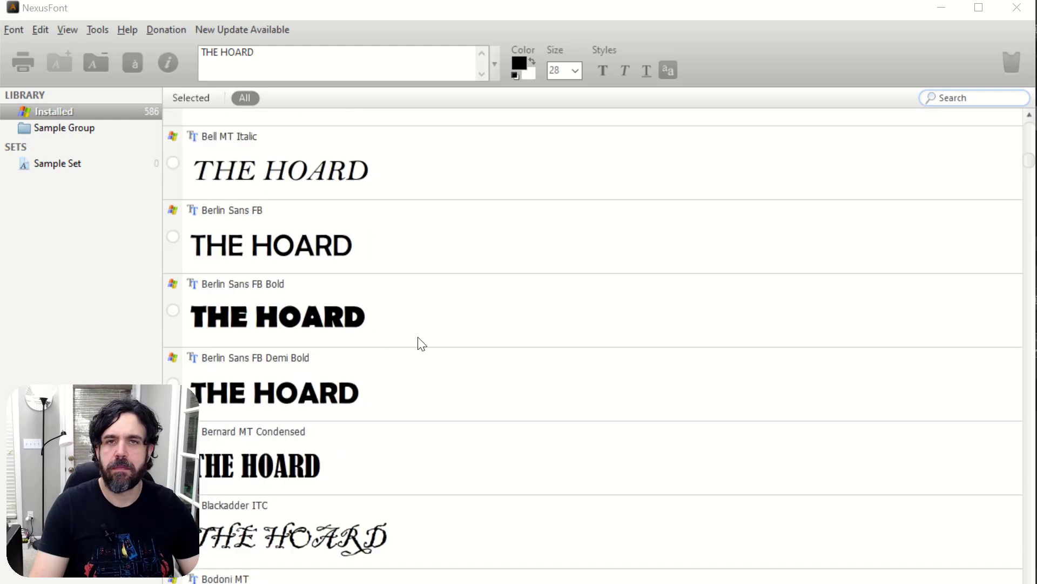
pyautogui.scroll(-15, 569, 388)
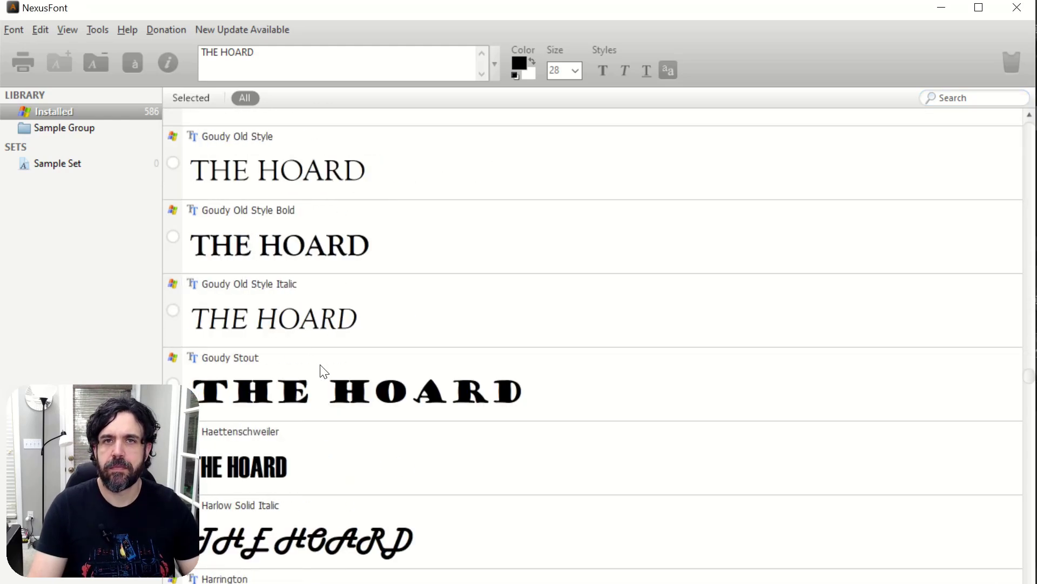
pyautogui.scroll(-15, 461, 349)
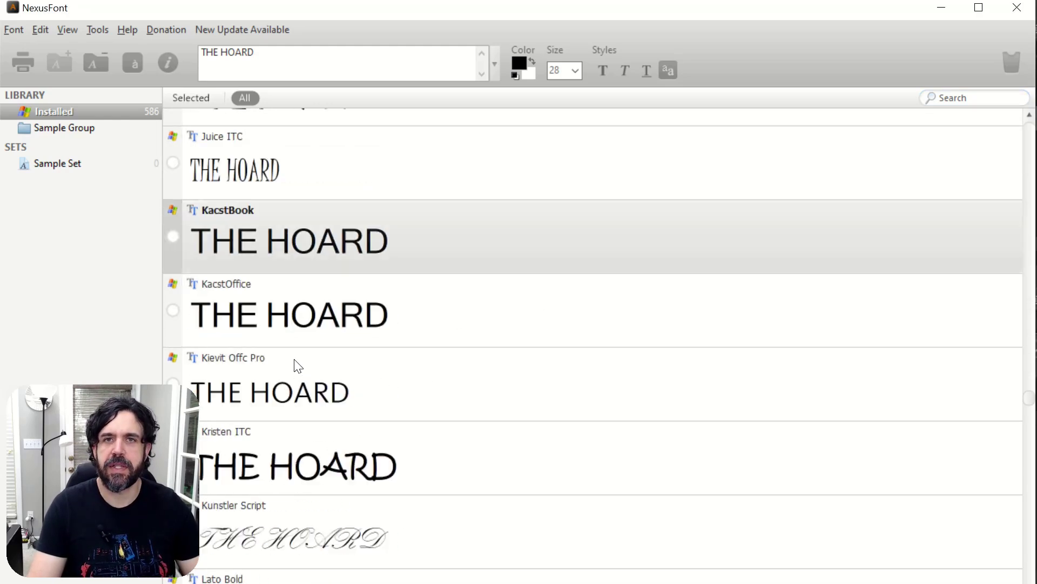
pyautogui.scroll(1, 296, 363)
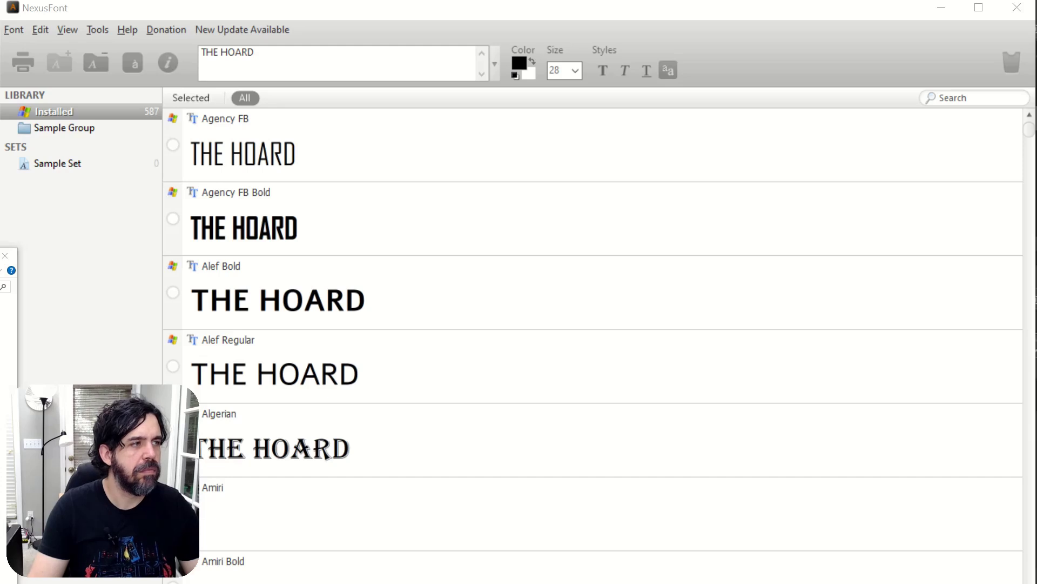
pyautogui.scroll(-20, 724, 275)
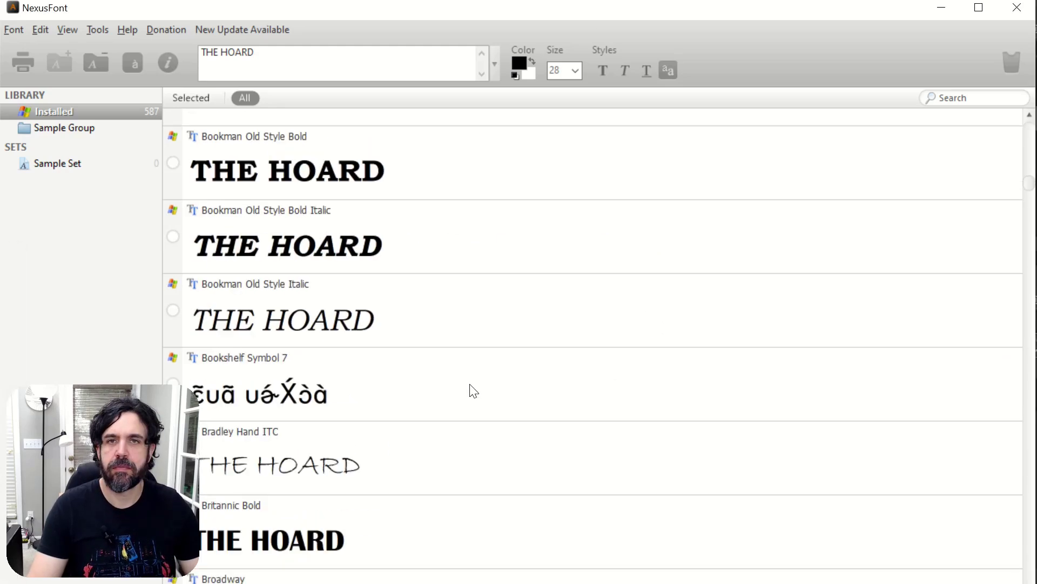
pyautogui.click(478, 382)
pyautogui.scroll(-20, 480, 383)
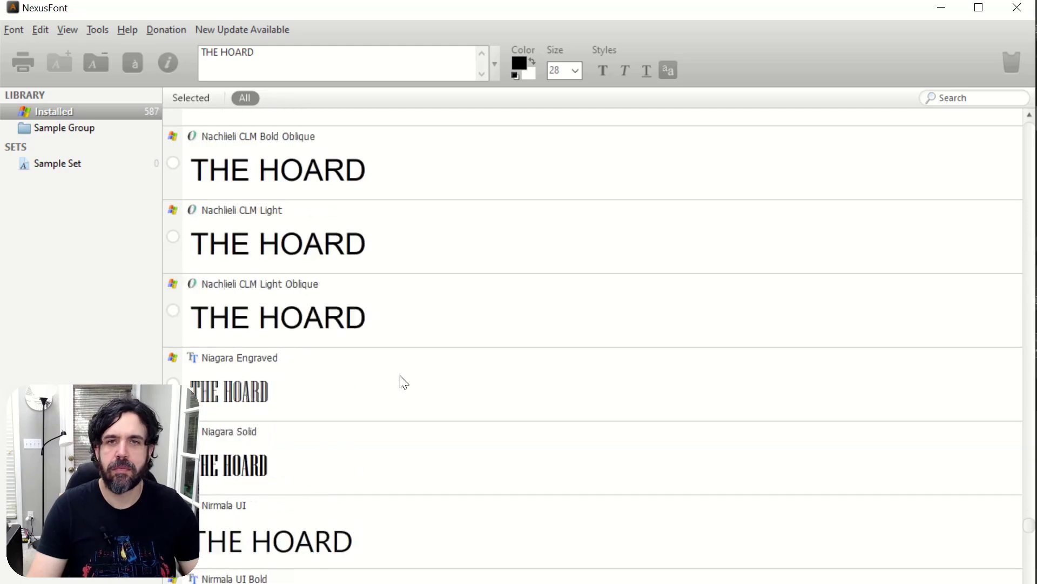
pyautogui.scroll(-20, 486, 355)
pyautogui.scroll(20, 466, 289)
pyautogui.scroll(-15, 484, 270)
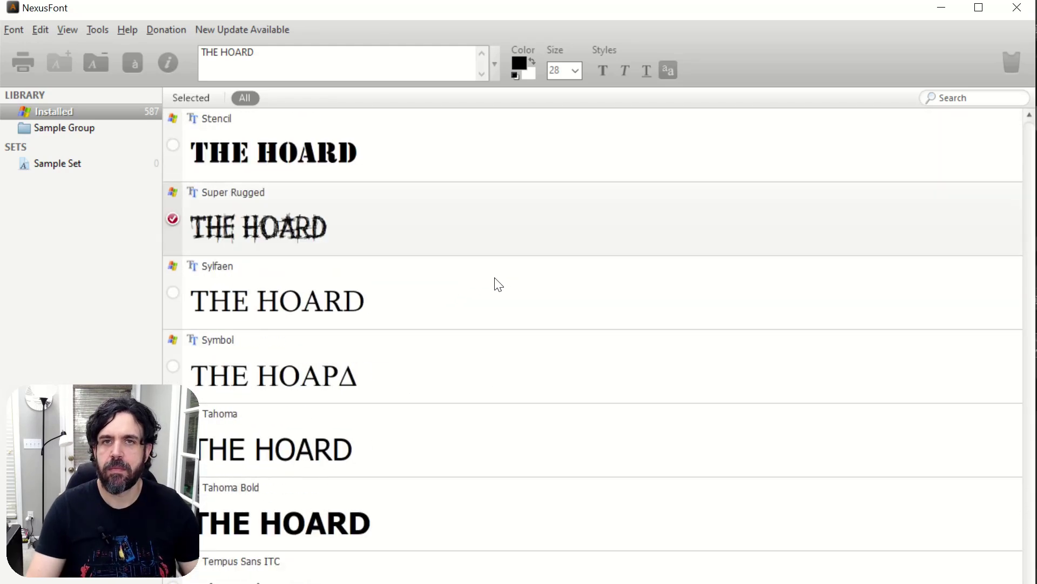
pyautogui.scroll(20, 173, 244)
pyautogui.scroll(-20, 602, 329)
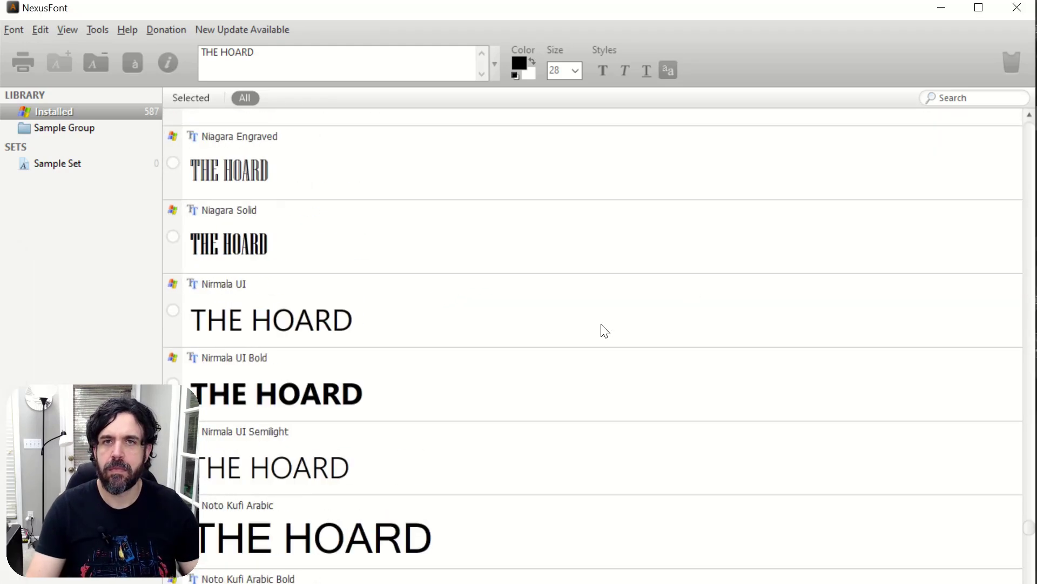
pyautogui.click(196, 102)
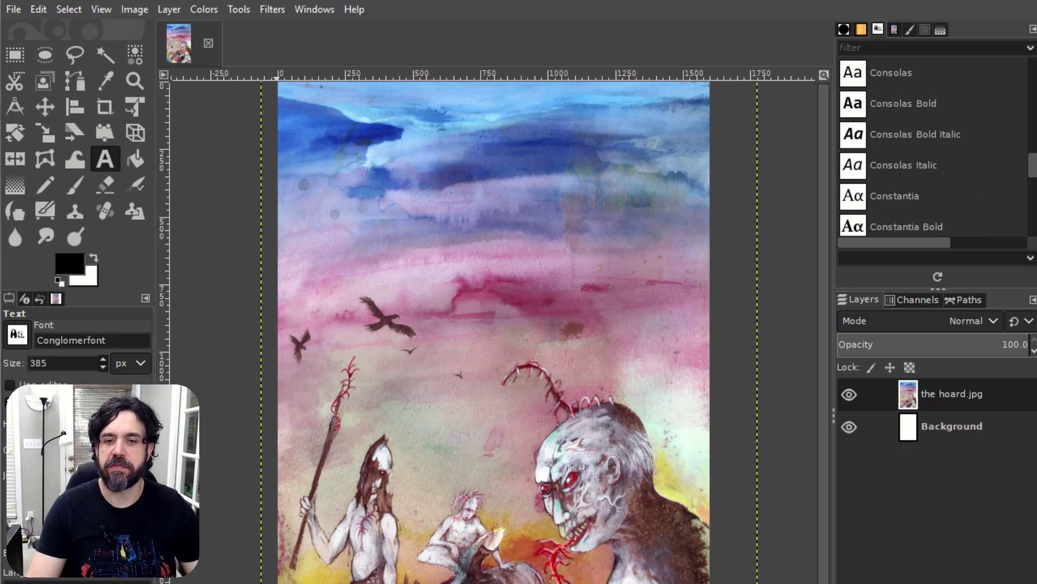
# - Draw a text box across the pink sky and set its font to Chainsaw Carnage
pyautogui.scroll(5, 977, 157)
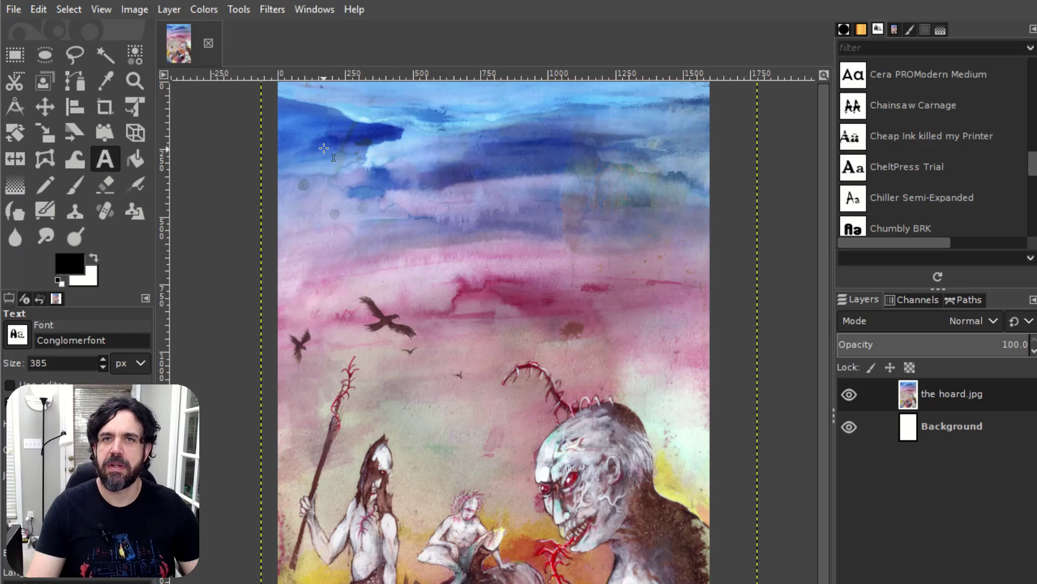
pyautogui.moveTo(329, 116); pyautogui.dragTo(637, 215)
pyautogui.moveTo(362, 252); pyautogui.dragTo(635, 318)
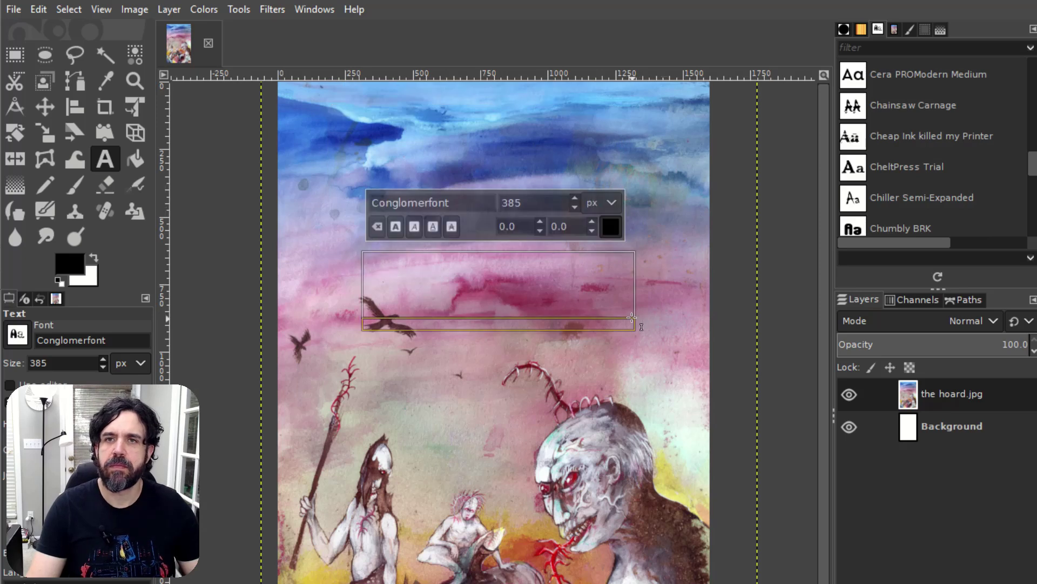
pyautogui.doubleClick(480, 206)
pyautogui.write('chair')
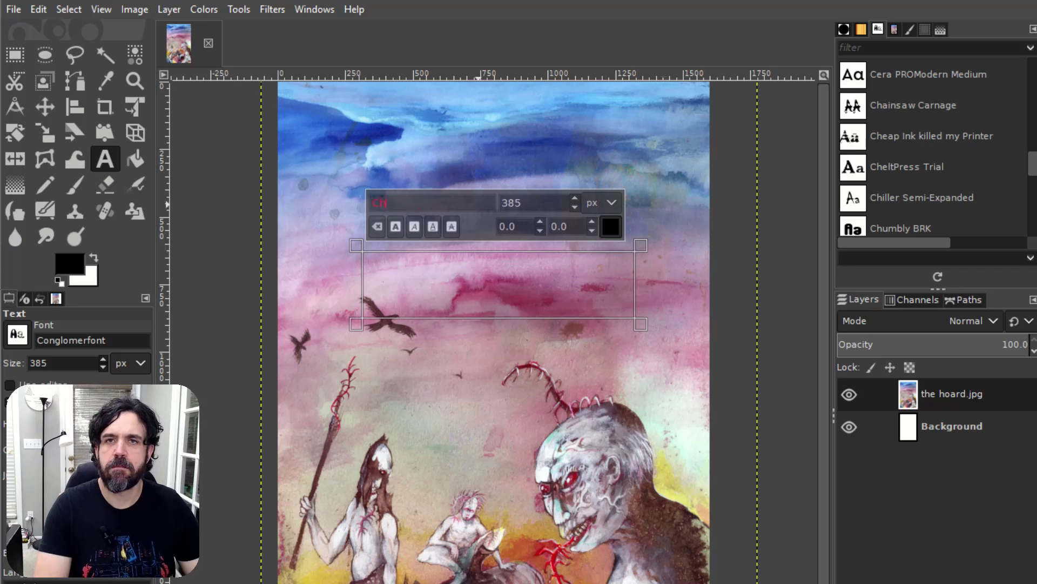
pyautogui.write('Chainsaw Carnage')
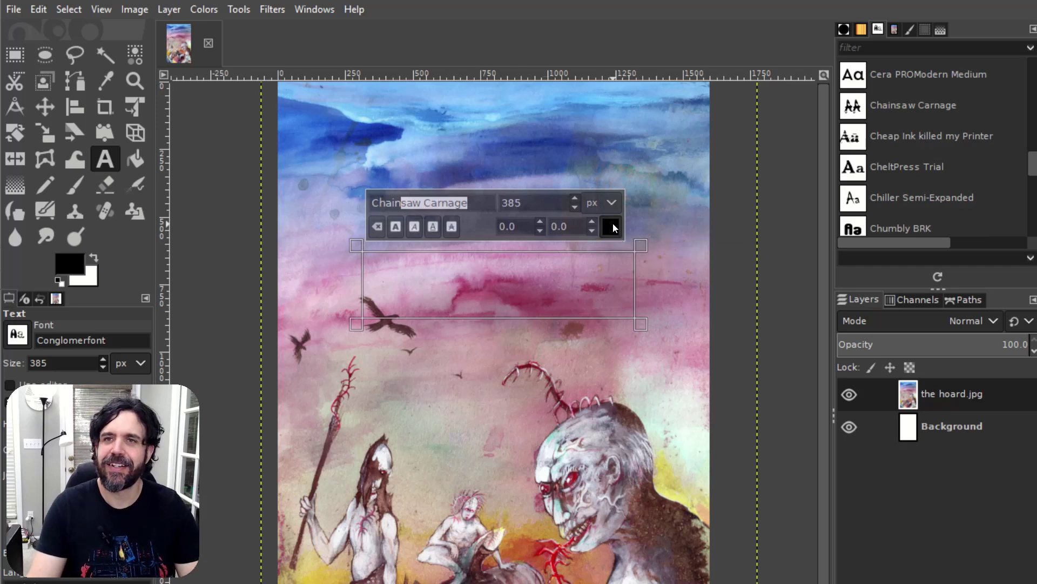
pyautogui.click(612, 227)
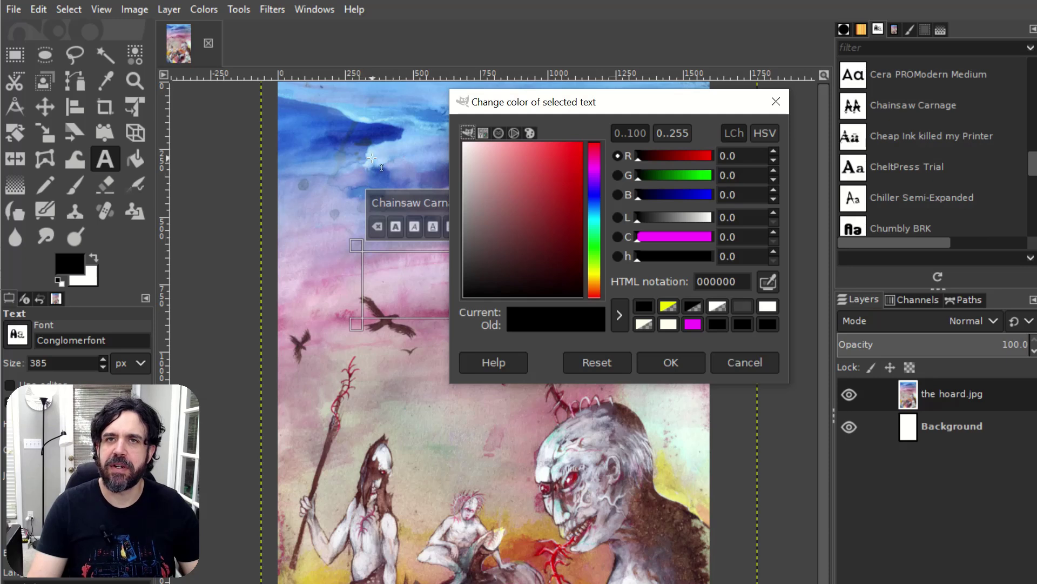
# - Set the text colour to a bright green, 007a06
pyautogui.click(597, 238)
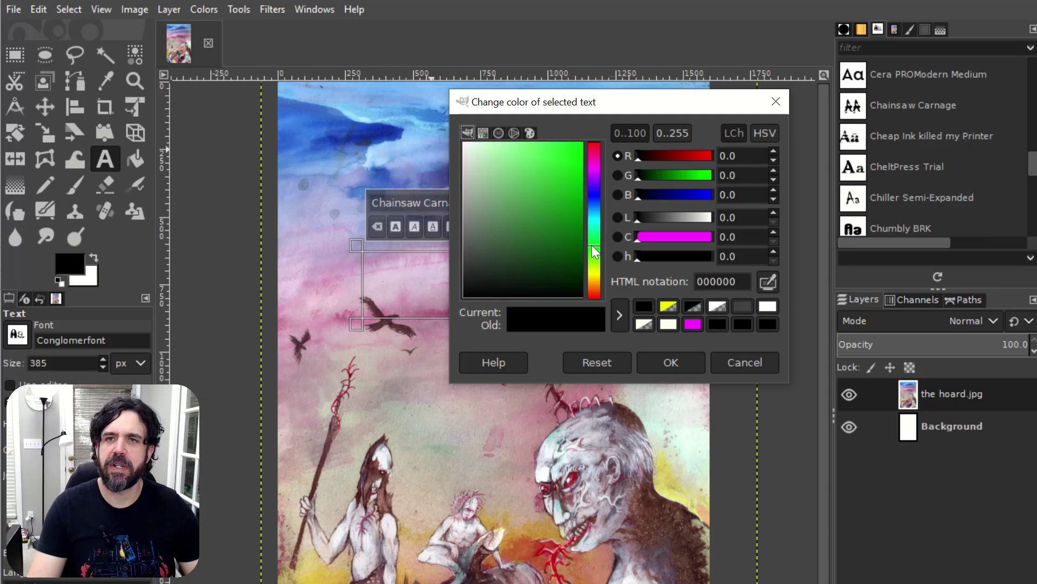
pyautogui.moveTo(592, 244); pyautogui.dragTo(598, 246)
pyautogui.moveTo(557, 197); pyautogui.dragTo(598, 222)
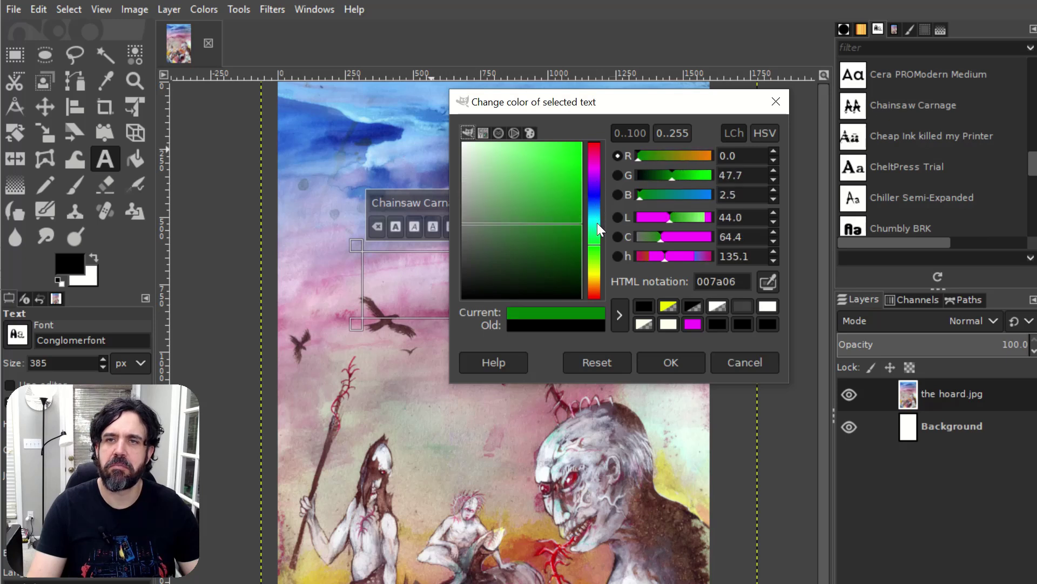
pyautogui.click(691, 355)
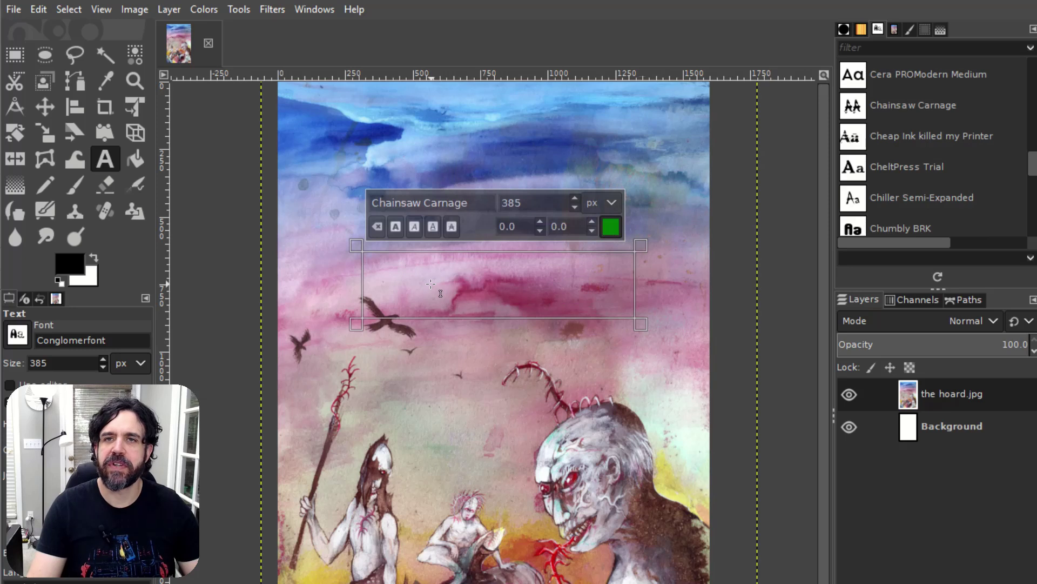
# - Type 'tHE' in the text box and adjust the selected letters' font size
pyautogui.write('t')
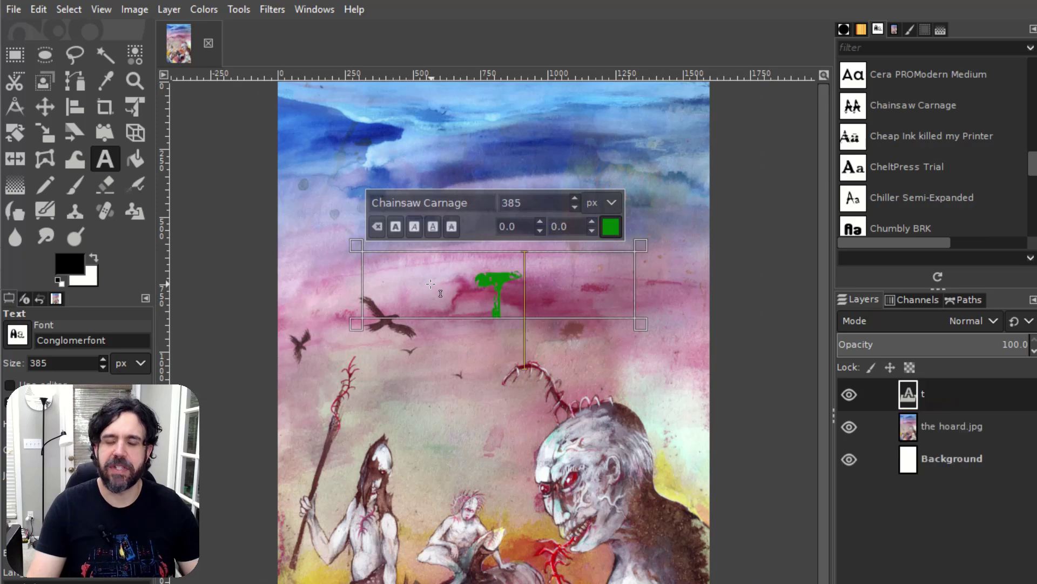
pyautogui.write('HE')
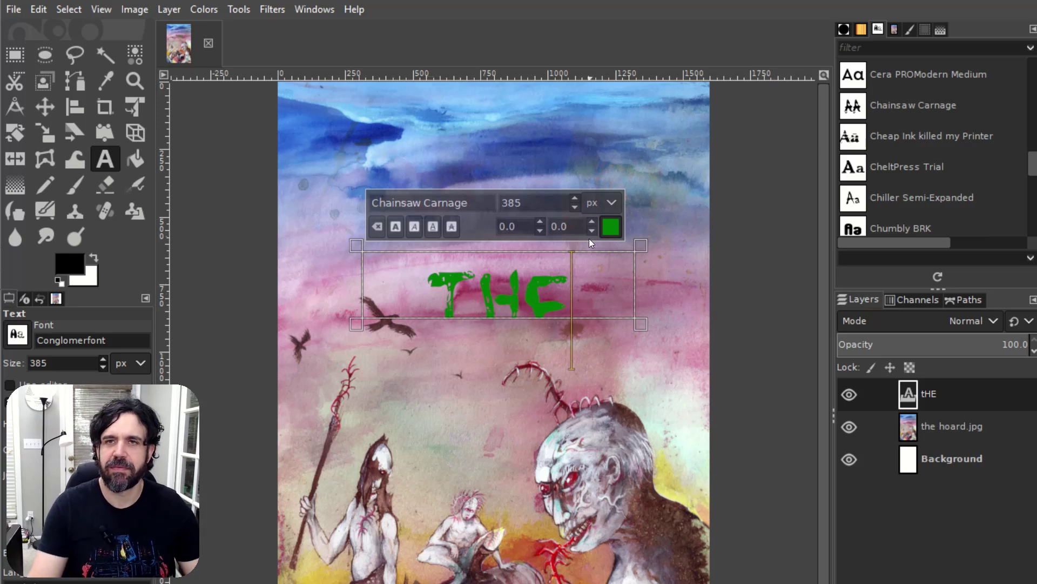
pyautogui.moveTo(570, 292); pyautogui.dragTo(427, 290)
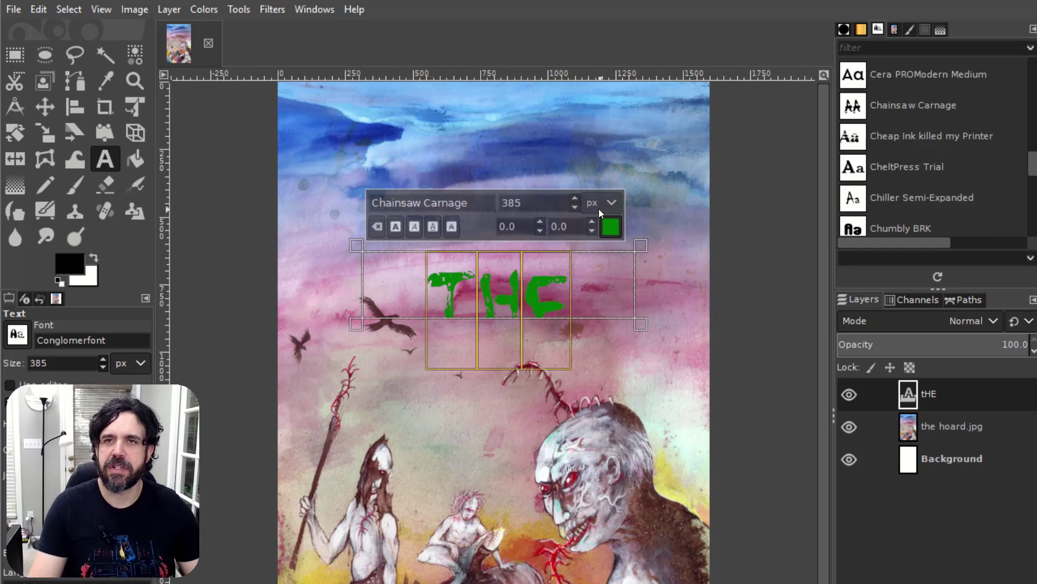
pyautogui.click(573, 209)
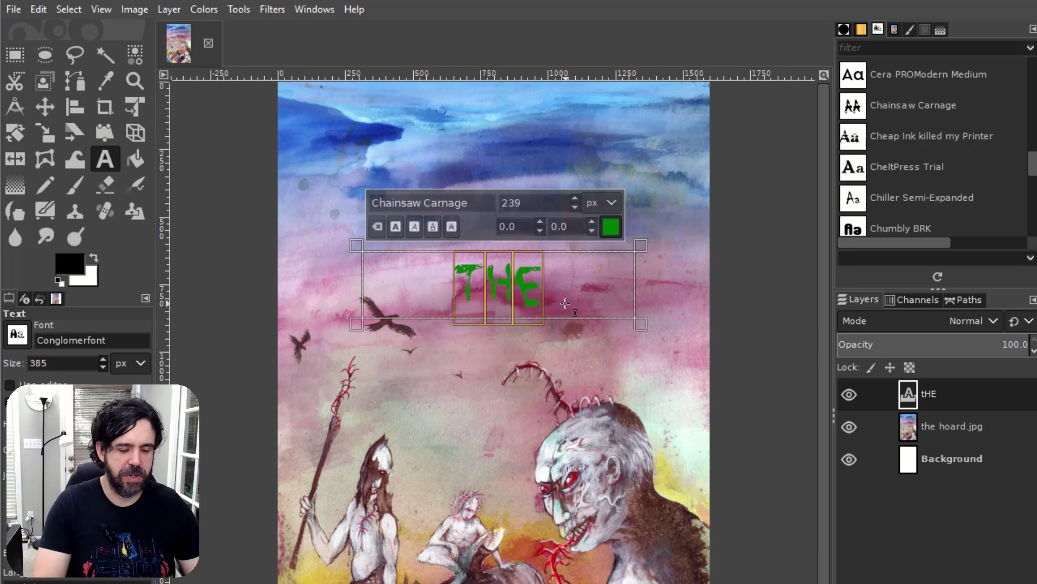
pyautogui.write('HOA')
pyautogui.press('BackSpace')
pyautogui.press('BackSpace')
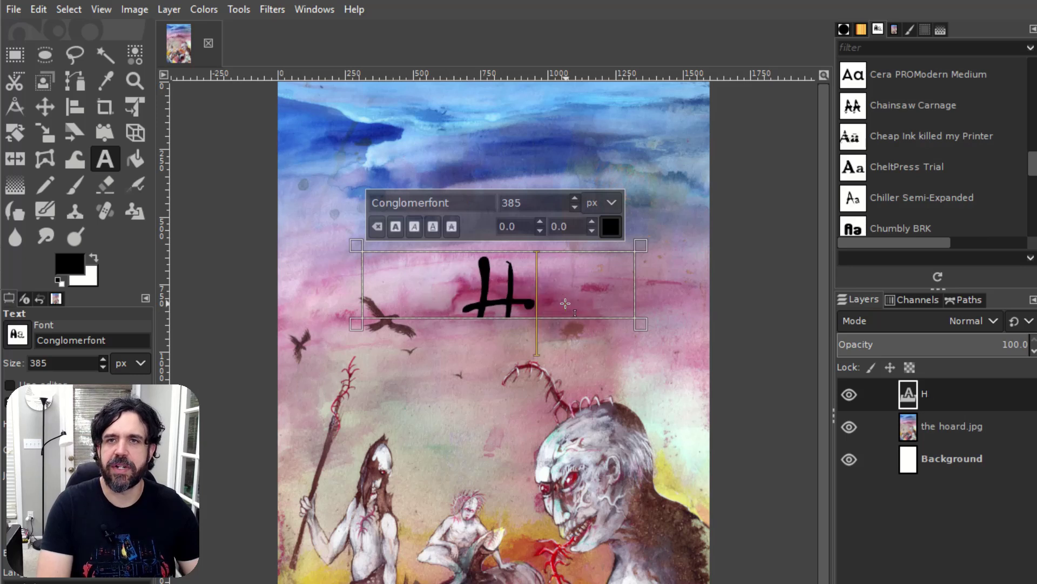
pyautogui.hotkey('ctrl', 'z')
pyautogui.hotkey('ctrl', 'z')
pyautogui.hotkey('ctrl', 'z')
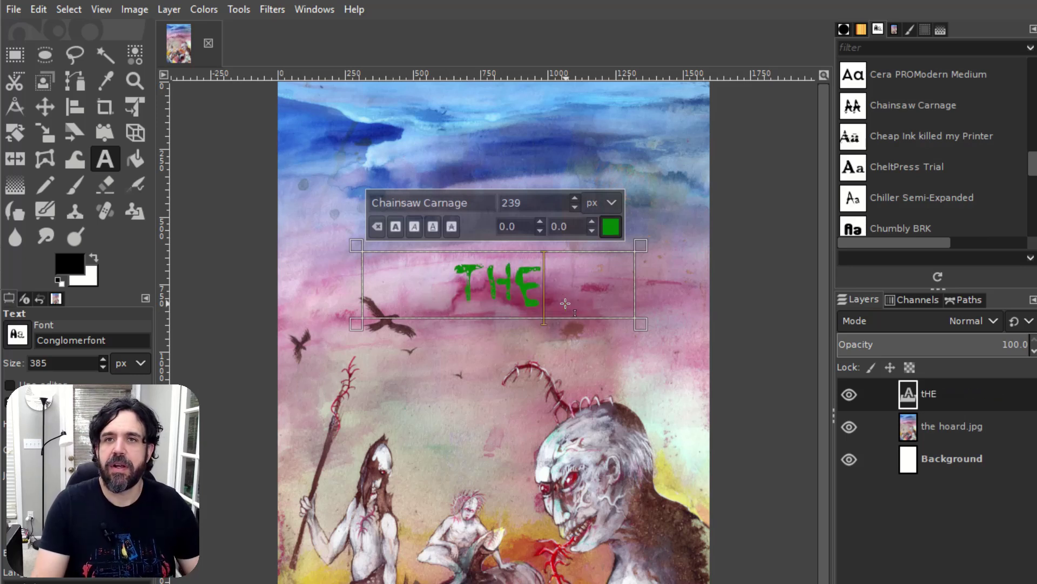
pyautogui.click(488, 285)
pyautogui.moveTo(488, 285); pyautogui.dragTo(532, 292)
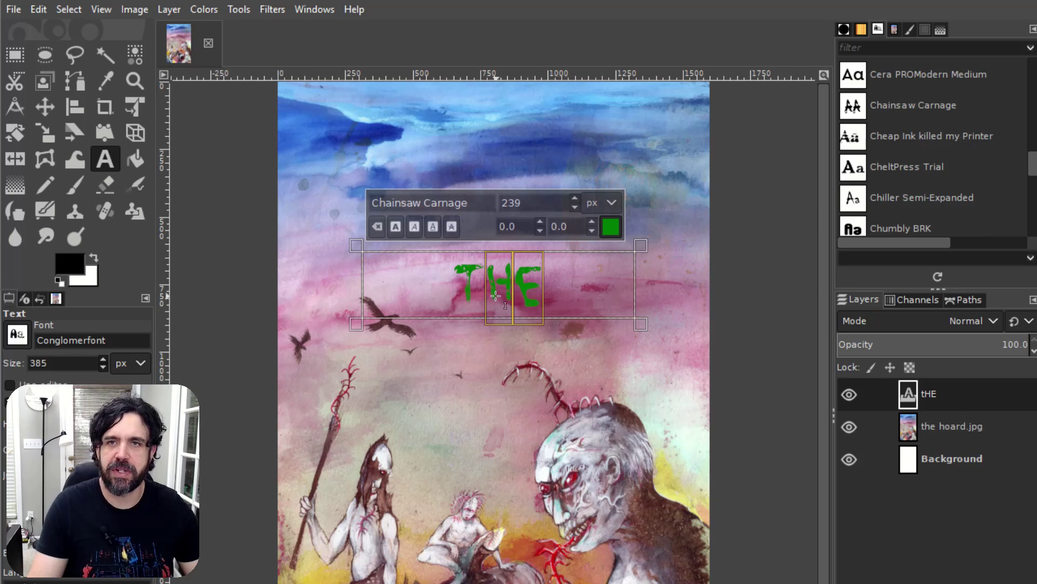
# - Edit the text into the green title 'HOARD', removing stray letters
pyautogui.press('Right')
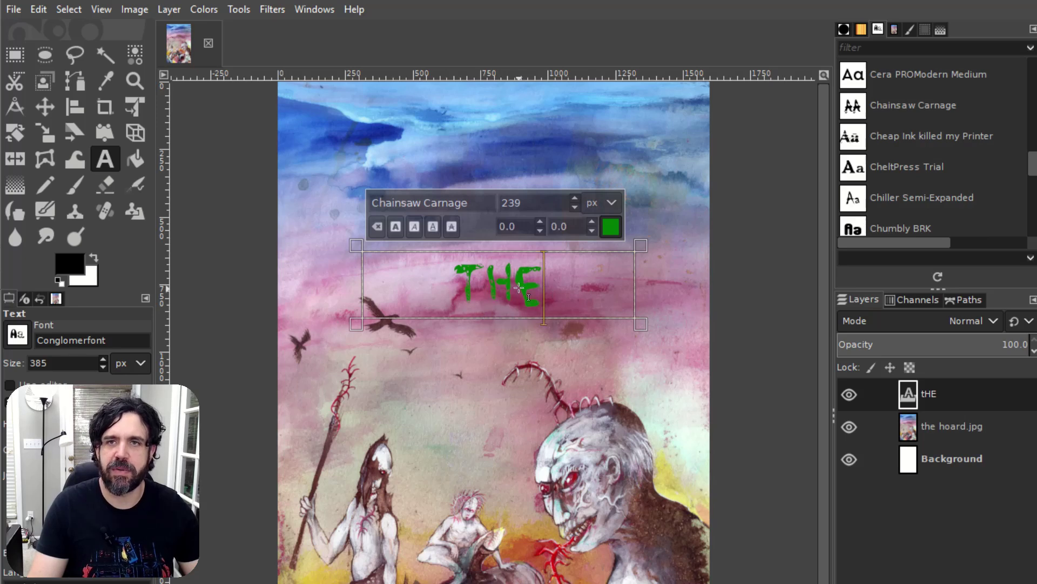
pyautogui.click(473, 288)
pyautogui.write('C')
pyautogui.press('BackSpace')
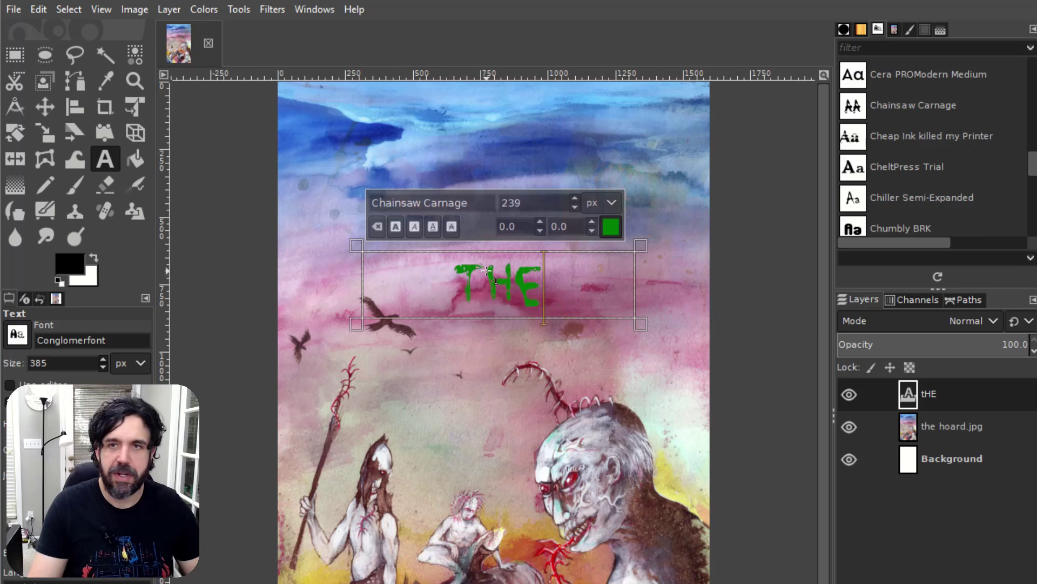
pyautogui.moveTo(543, 280); pyautogui.dragTo(438, 282)
pyautogui.write('C')
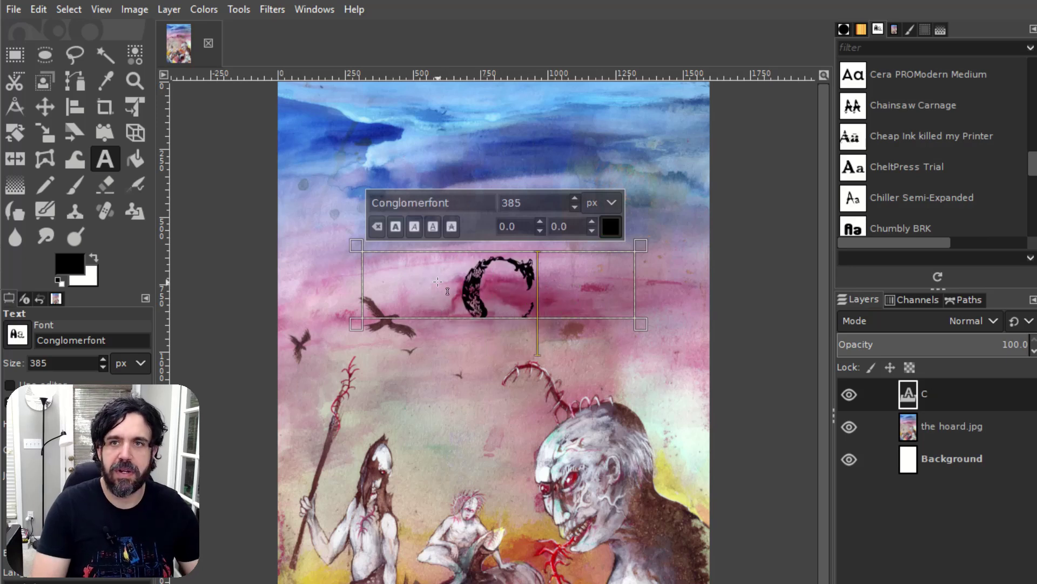
pyautogui.hotkey('ctrl', 'z')
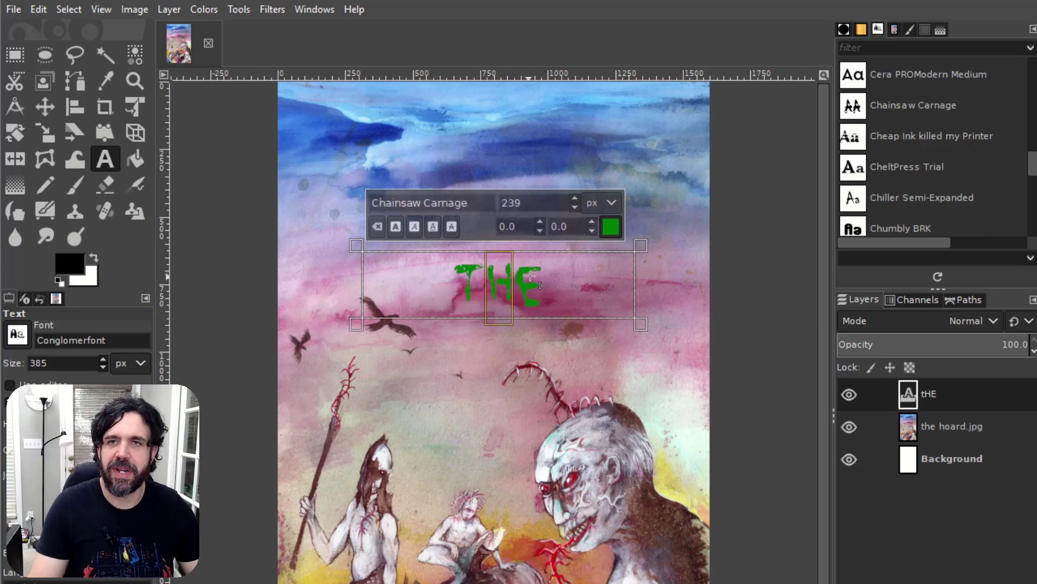
pyautogui.press('Right')
pyautogui.write('OAR')
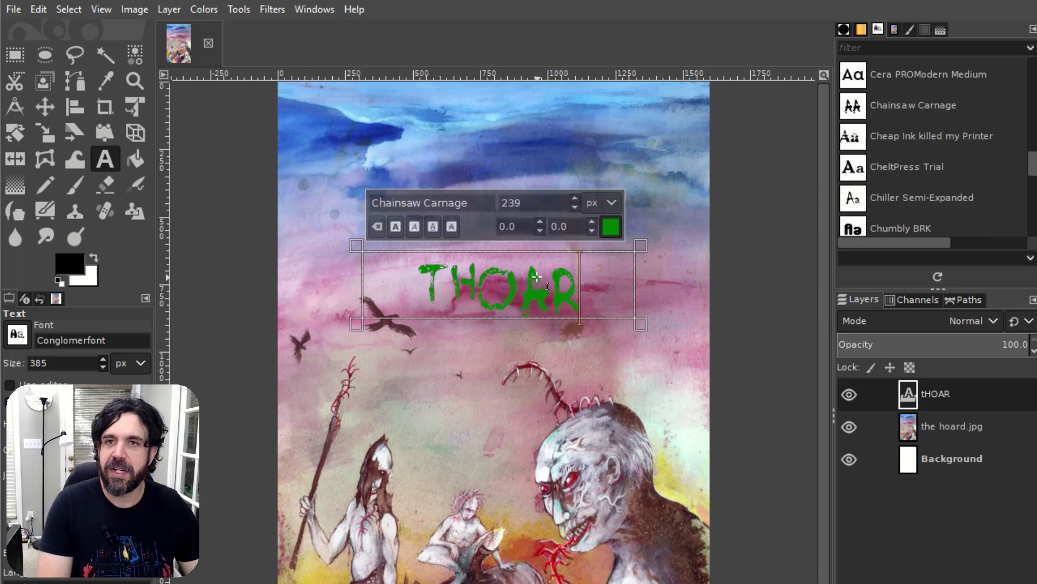
pyautogui.write('D')
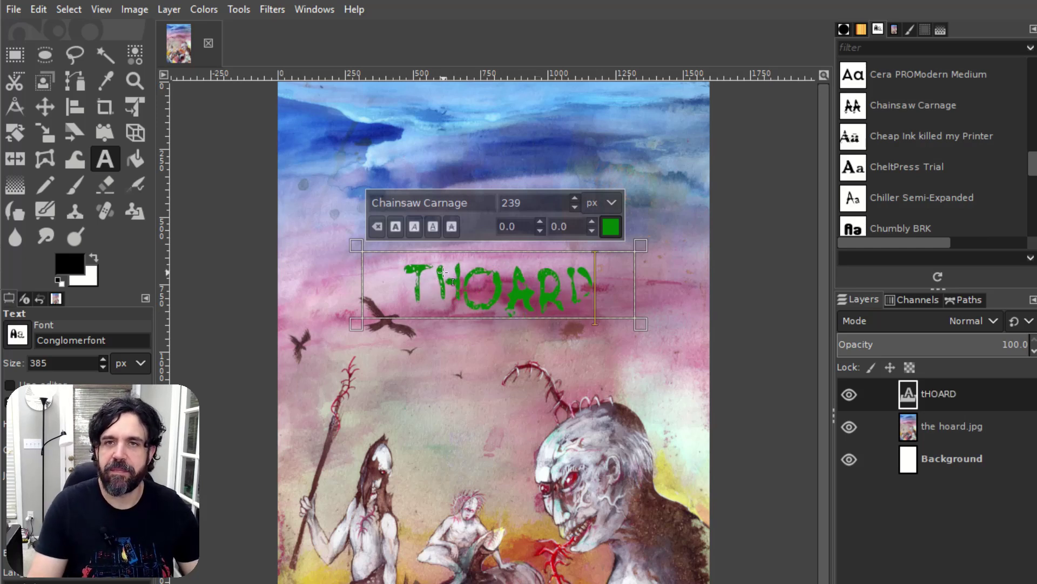
pyautogui.click(443, 272)
pyautogui.press('BackSpace')
pyautogui.click(522, 280)
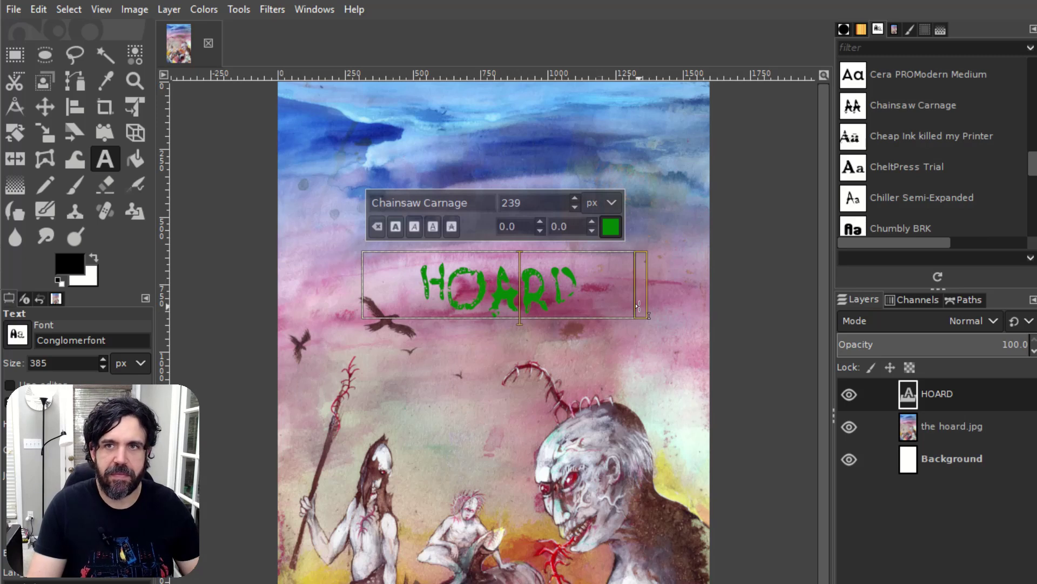
# - Widen the box, enlarge HOARD to 355 px, and move it to the cover's top
pyautogui.moveTo(639, 306); pyautogui.dragTo(689, 375)
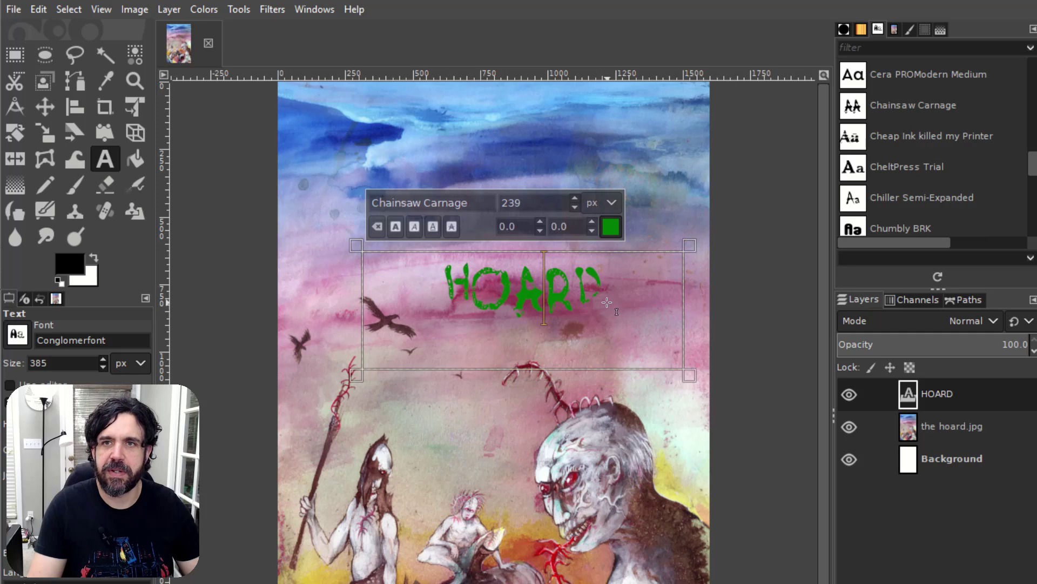
pyautogui.doubleClick(582, 293)
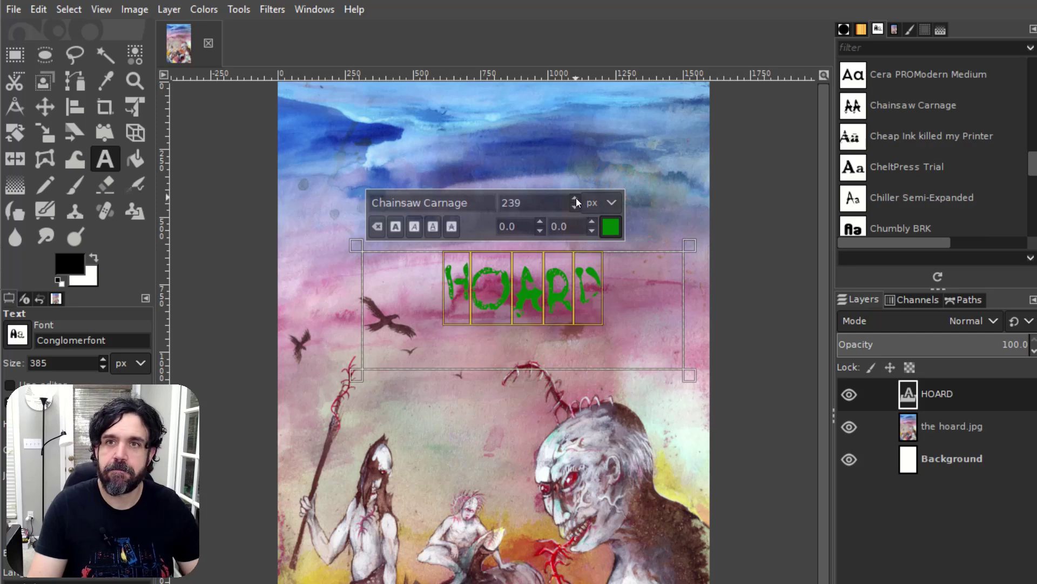
pyautogui.scroll(8, 576, 200)
pyautogui.scroll(20, 576, 197)
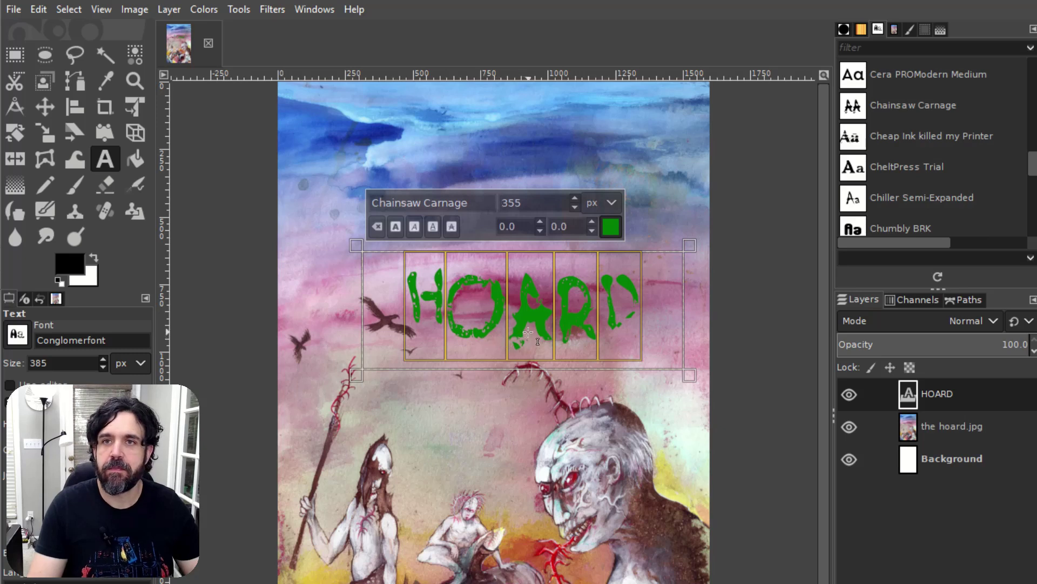
pyautogui.press('Escape')
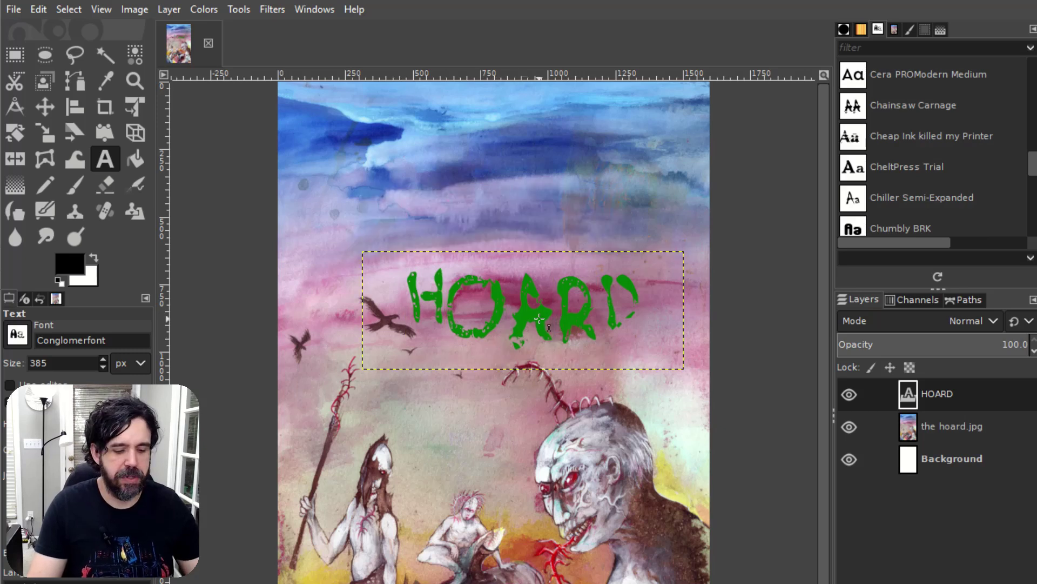
pyautogui.press('m')
pyautogui.moveTo(536, 319); pyautogui.dragTo(518, 145)
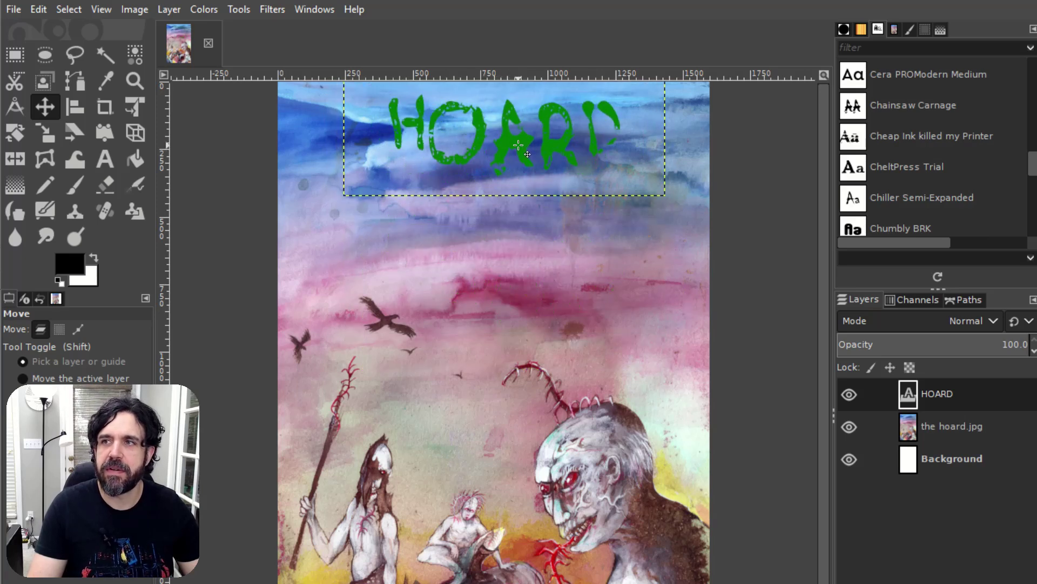
# - Add a green HOARD in Ghoulish Fright AOE and move it under the first title
pyautogui.press('t')
pyautogui.click(92, 340)
pyautogui.write('GHOU')
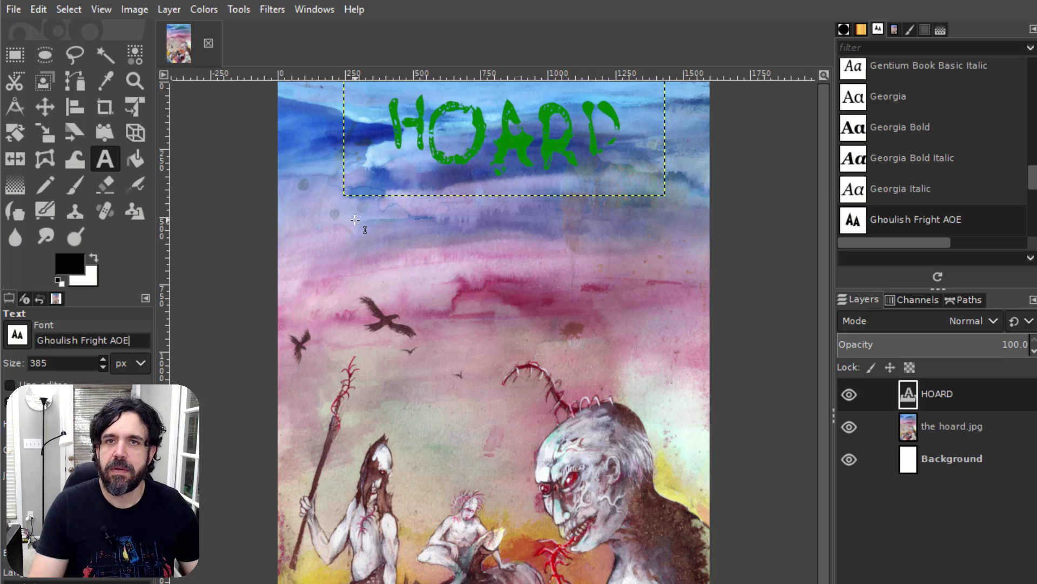
pyautogui.moveTo(344, 210); pyautogui.dragTo(668, 339)
pyautogui.click(69, 263)
pyautogui.click(180, 229)
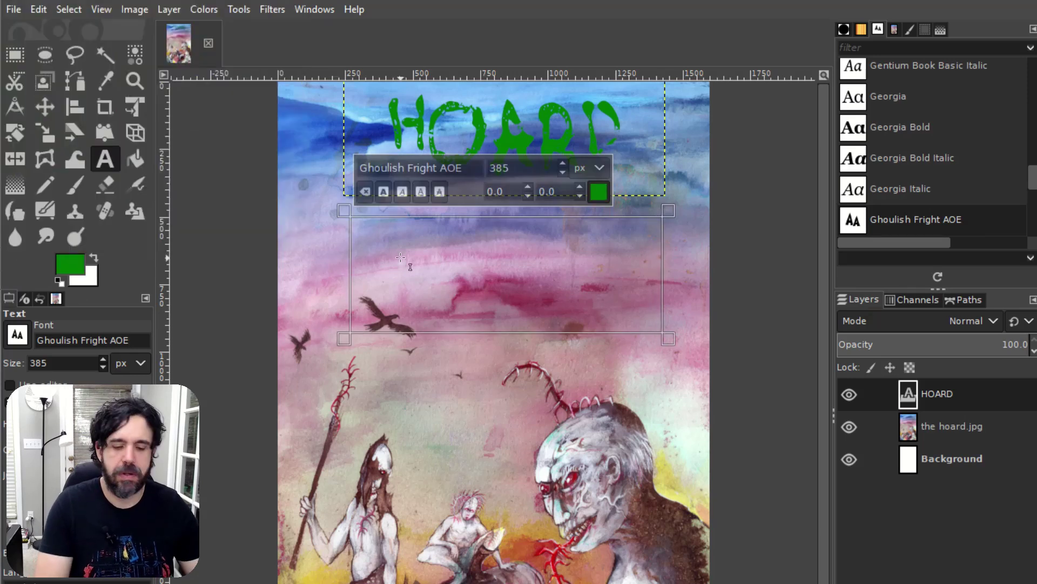
pyautogui.write('HOARD')
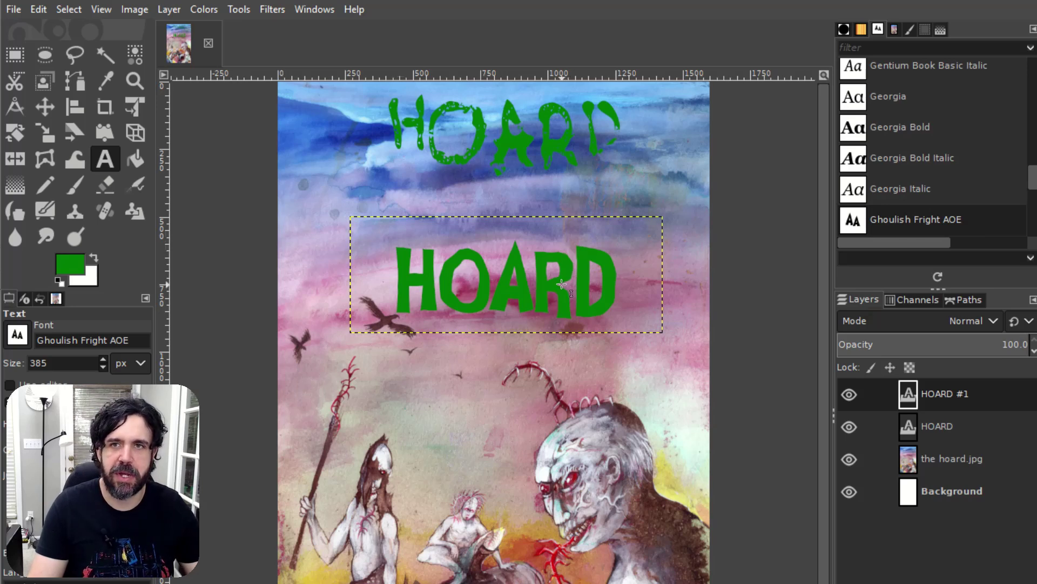
pyautogui.moveTo(562, 283); pyautogui.dragTo(556, 222)
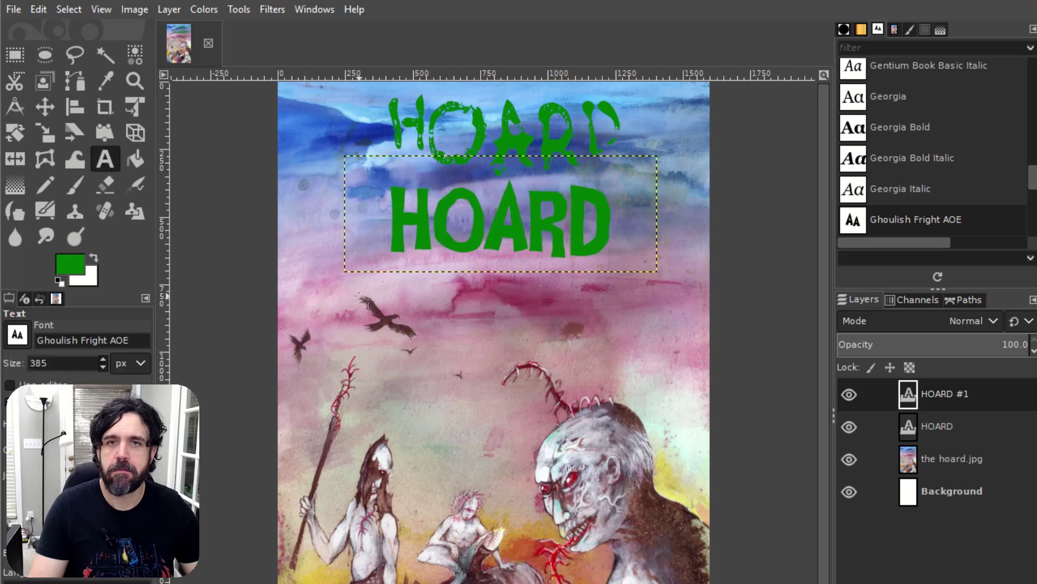
# - Add another 'hoard' text box in Monsters Attack! below the second title
pyautogui.click(92, 340)
pyautogui.write('MONST')
pyautogui.press('Down')
pyautogui.press('Return')
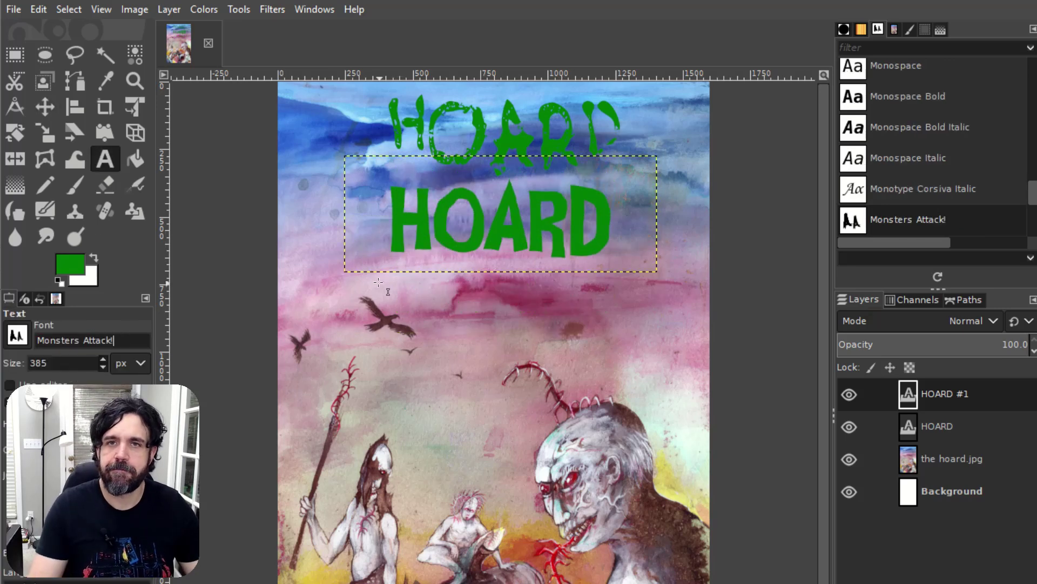
pyautogui.moveTo(346, 280); pyautogui.dragTo(661, 385)
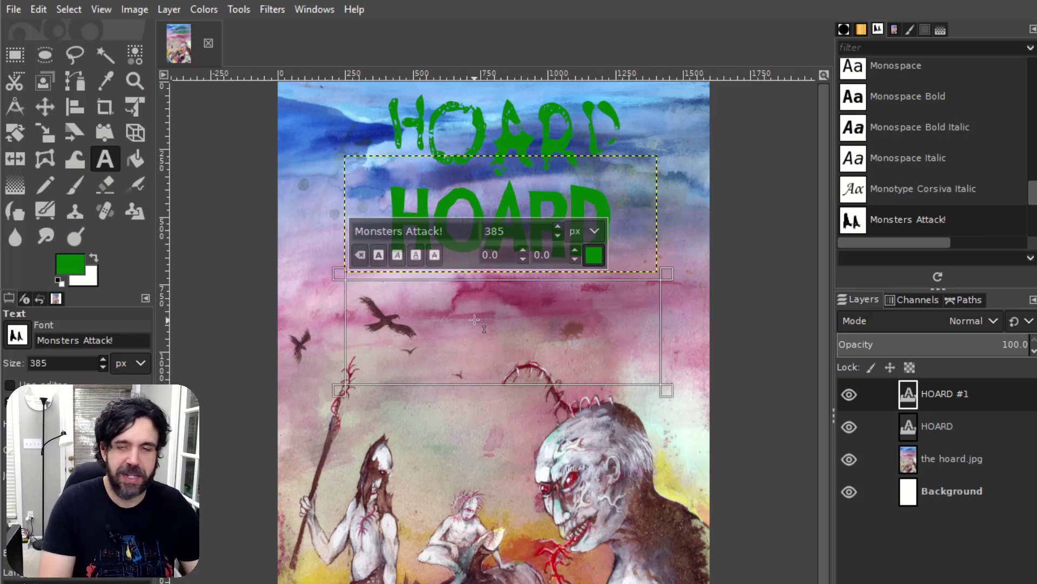
pyautogui.write('hoard')
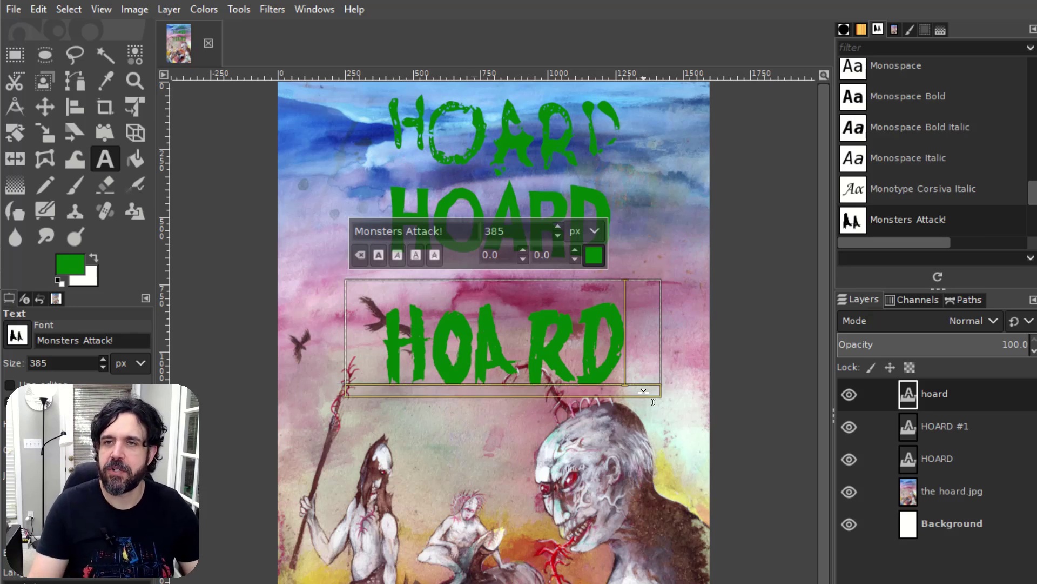
pyautogui.moveTo(651, 397); pyautogui.dragTo(646, 416)
pyautogui.press('Escape')
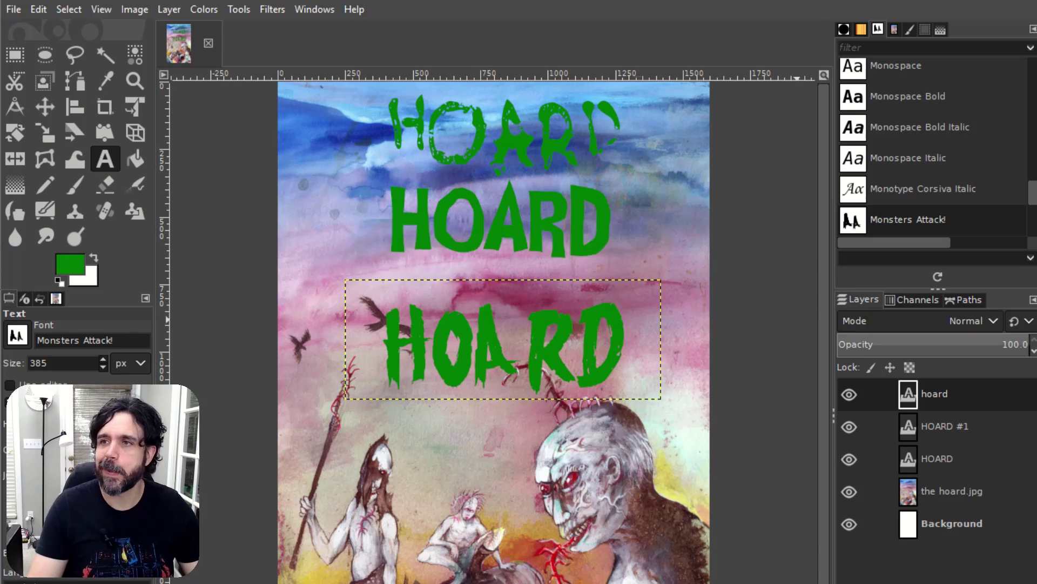
# - Add a 'hoard' title in Mostly Ghostly below the third title
pyautogui.click(70, 340)
pyautogui.write('Most')
pyautogui.press('Return')
pyautogui.moveTo(353, 413); pyautogui.dragTo(660, 525)
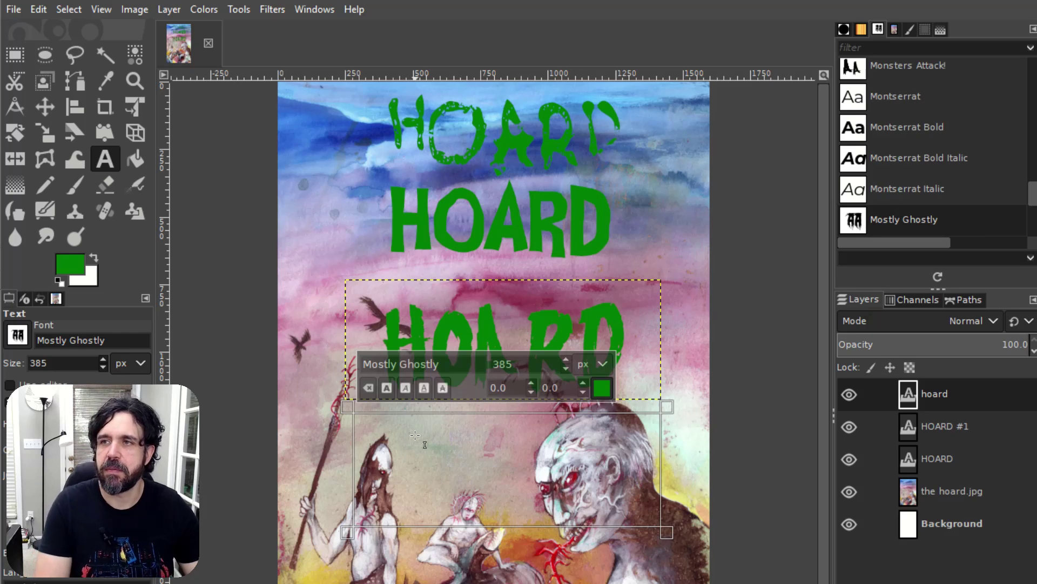
pyautogui.write('hoard')
pyautogui.press('Escape')
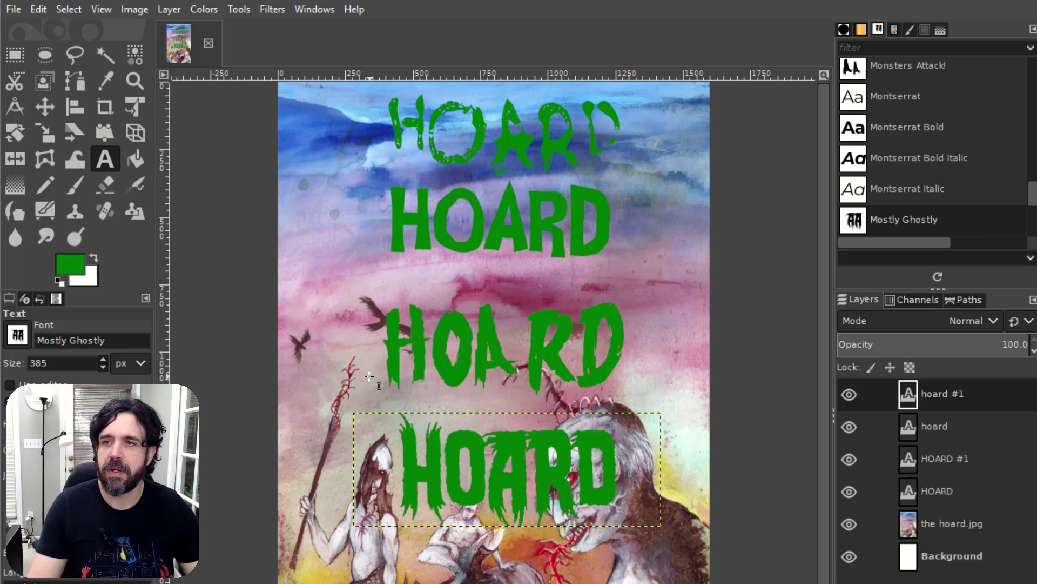
# - Shift the four HOARD title layers upward to make room
pyautogui.press('m')
pyautogui.moveTo(481, 146); pyautogui.dragTo(484, 136)
pyautogui.moveTo(499, 222); pyautogui.dragTo(500, 205)
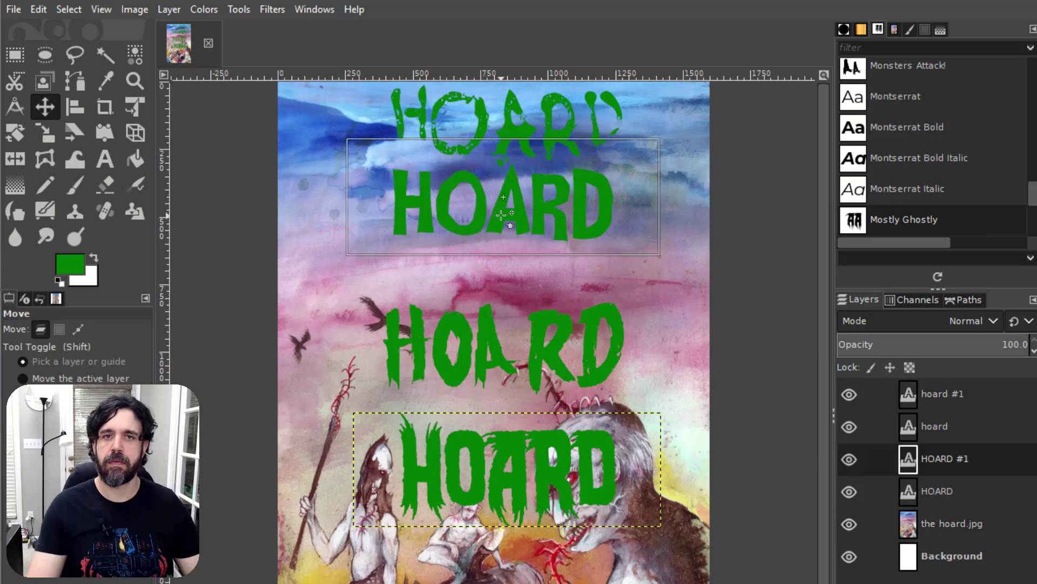
pyautogui.moveTo(508, 346); pyautogui.dragTo(516, 289)
pyautogui.moveTo(519, 458); pyautogui.dragTo(516, 374)
# - Add a HOARD title in Super Rugged near the bottom of the cover
pyautogui.press('t')
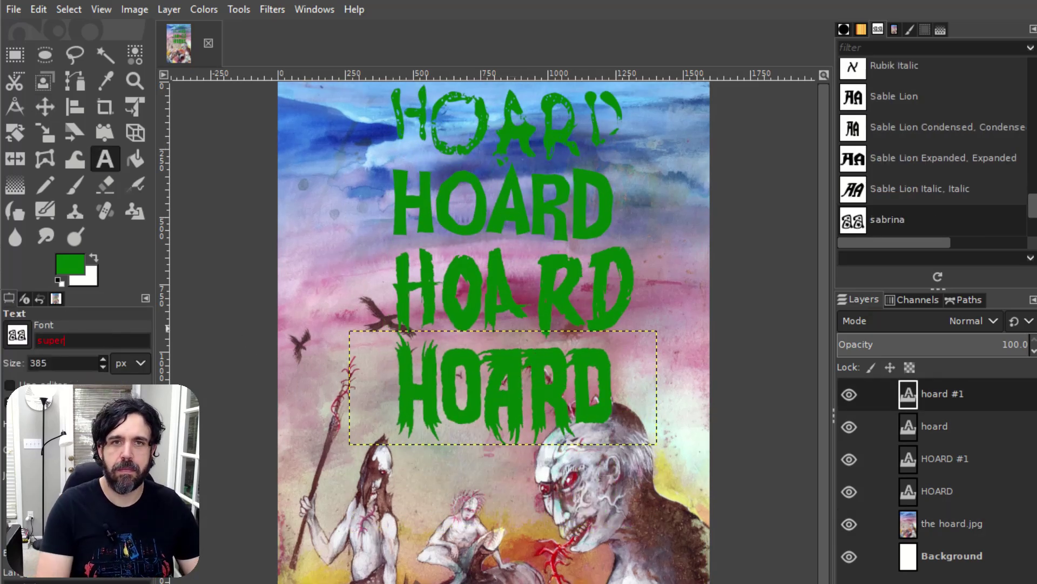
pyautogui.moveTo(349, 460); pyautogui.dragTo(661, 565)
pyautogui.write('HOARD')
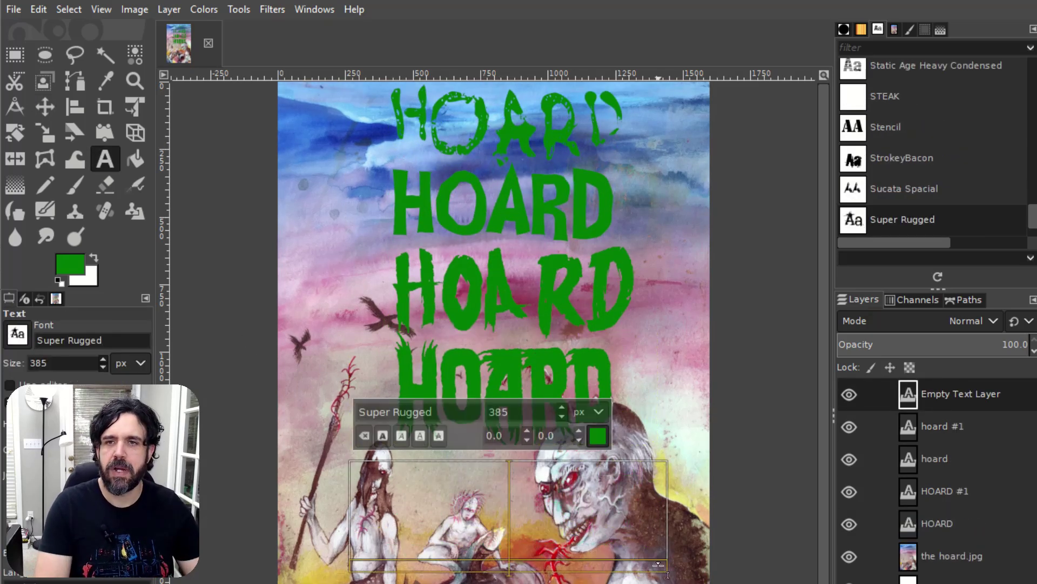
pyautogui.press('Escape')
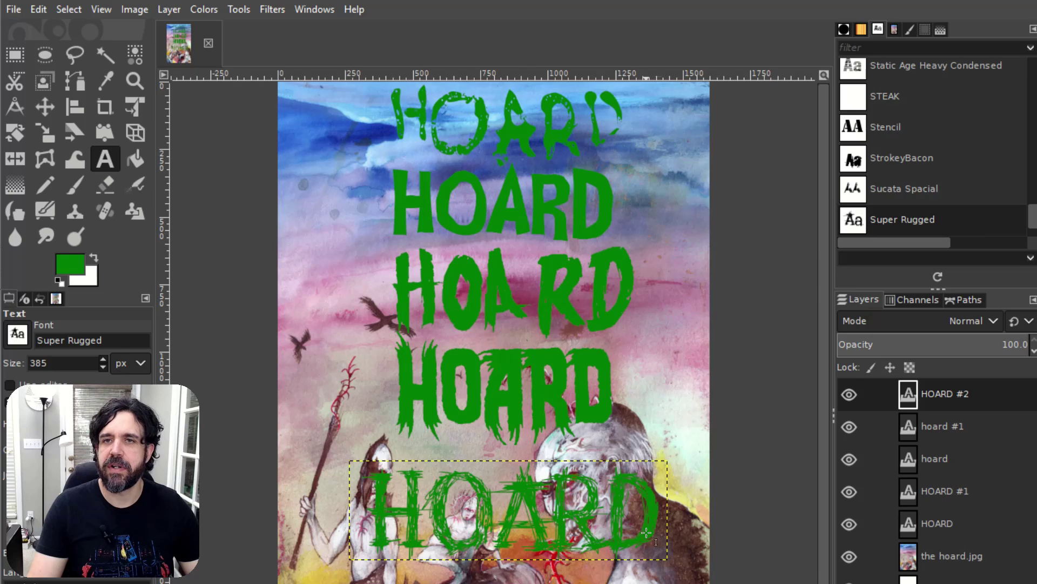
# - Realign the top two HOARD titles and move the Super Rugged HOARD up and left
pyautogui.press('m')
pyautogui.moveTo(651, 516); pyautogui.dragTo(653, 493)
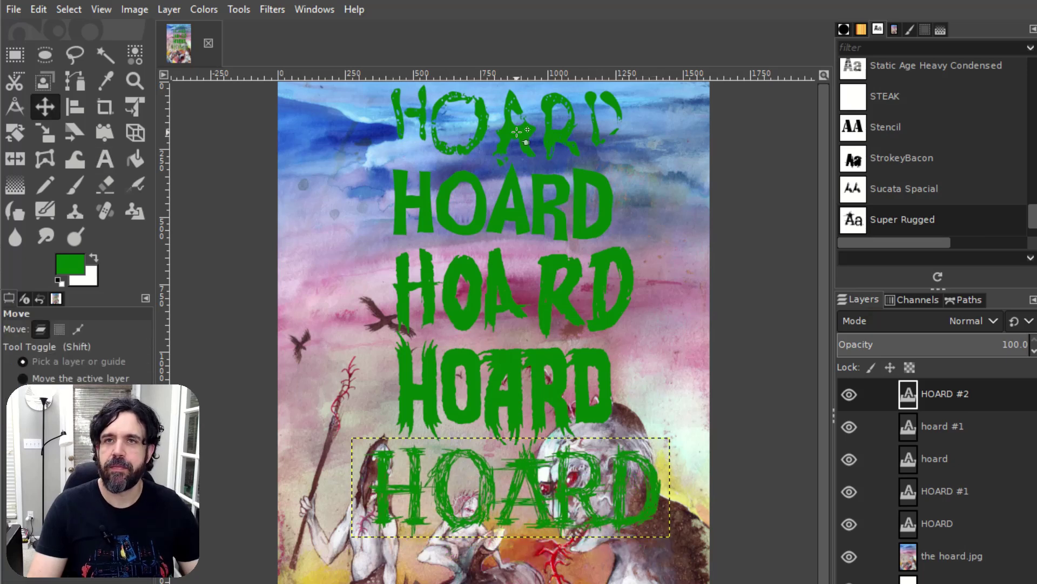
pyautogui.moveTo(517, 131); pyautogui.dragTo(403, 150)
pyautogui.click(505, 224)
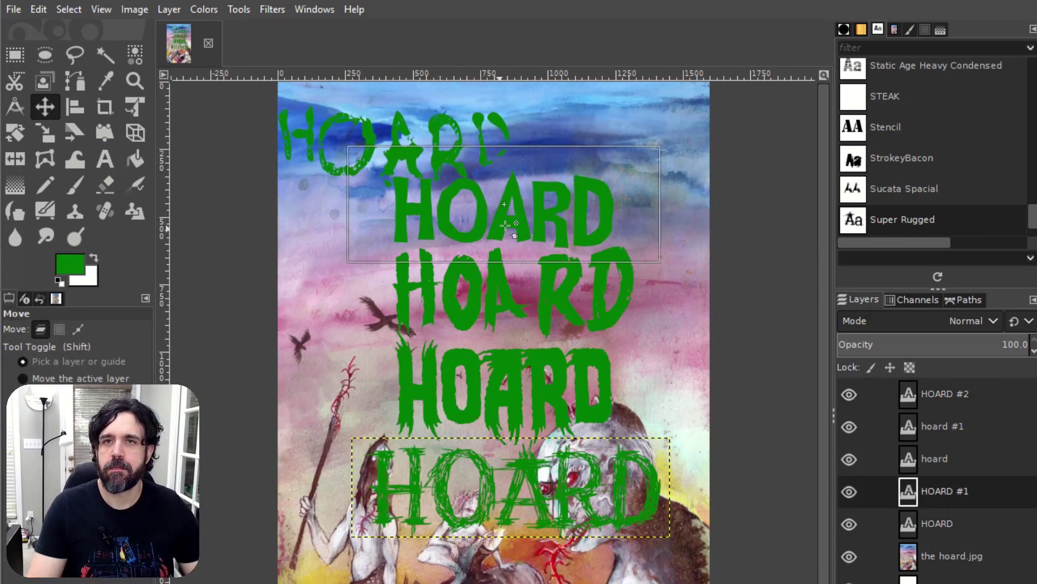
pyautogui.moveTo(506, 224)
pyautogui.mouseDown()
pyautogui.moveTo(538, 224)
pyautogui.moveTo(497, 208)
pyautogui.mouseUp()
pyautogui.moveTo(432, 135); pyautogui.dragTo(522, 119)
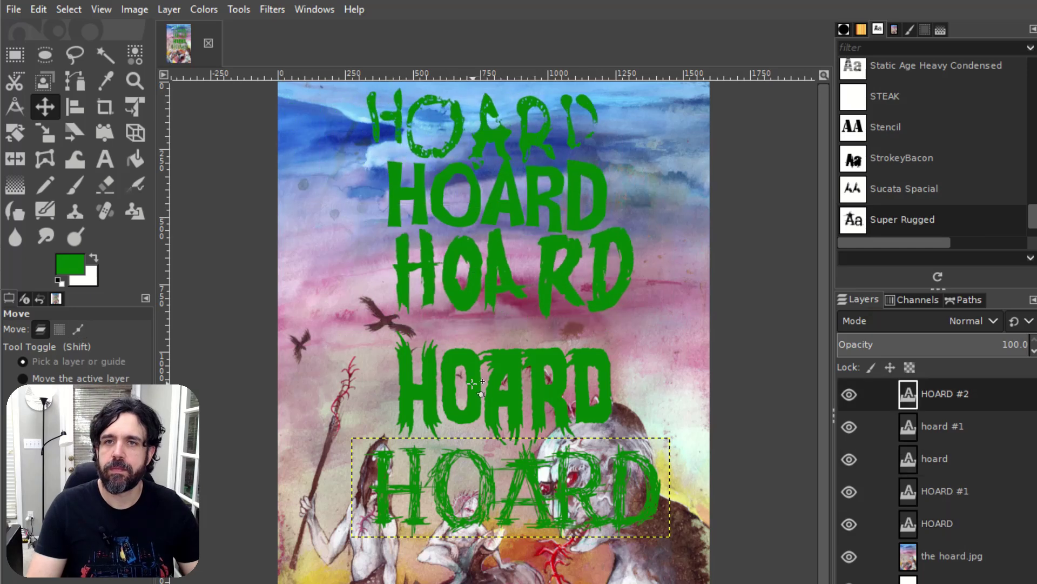
pyautogui.moveTo(472, 383); pyautogui.dragTo(395, 412)
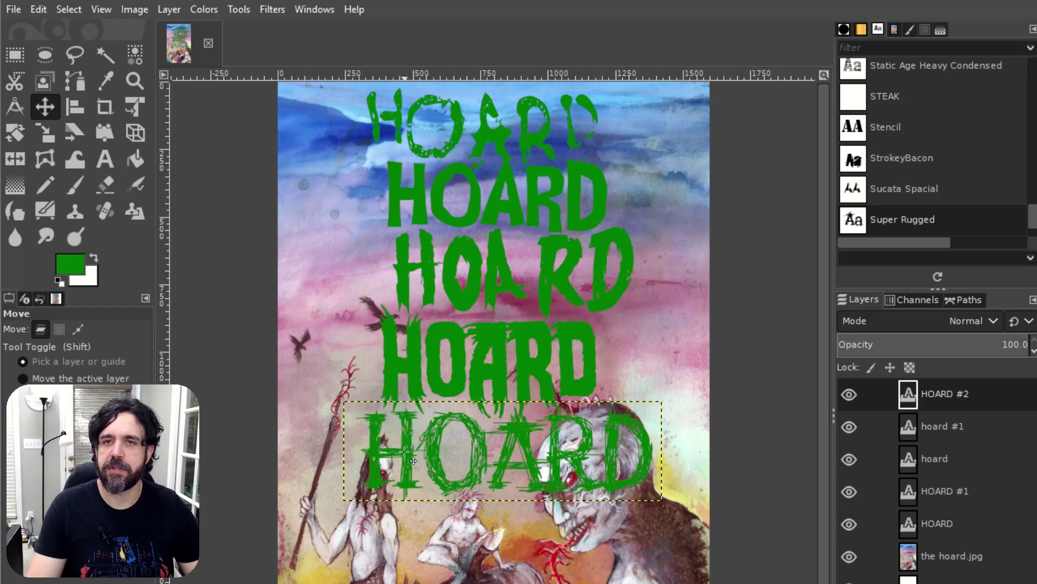
# - Move Mostly Ghostly HOARD down onto the figures and place the scratchy HOARD just above it
pyautogui.click(13, 10)
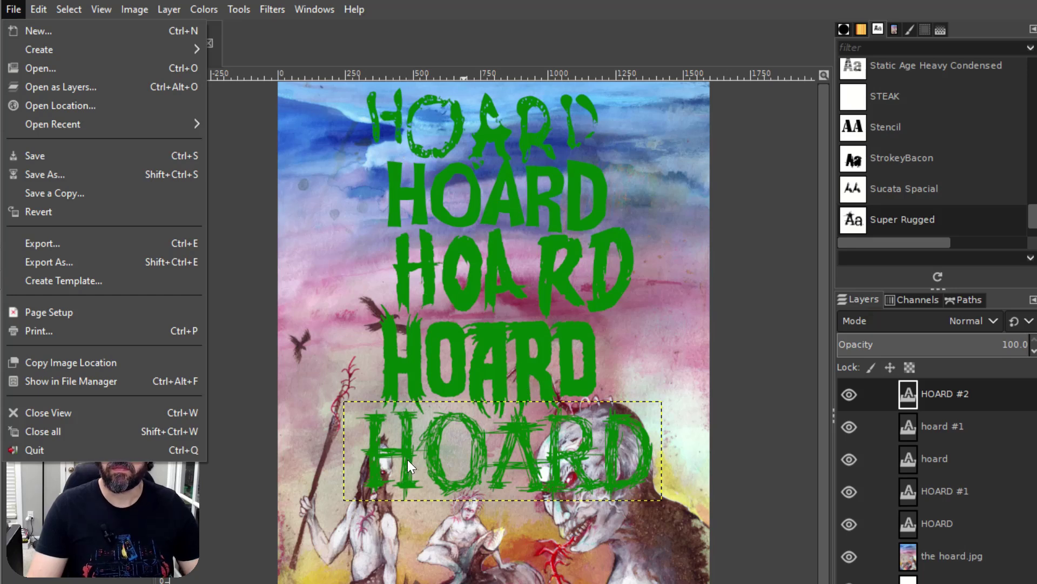
pyautogui.click(565, 410)
pyautogui.moveTo(532, 445); pyautogui.dragTo(715, 232)
pyautogui.click(528, 380)
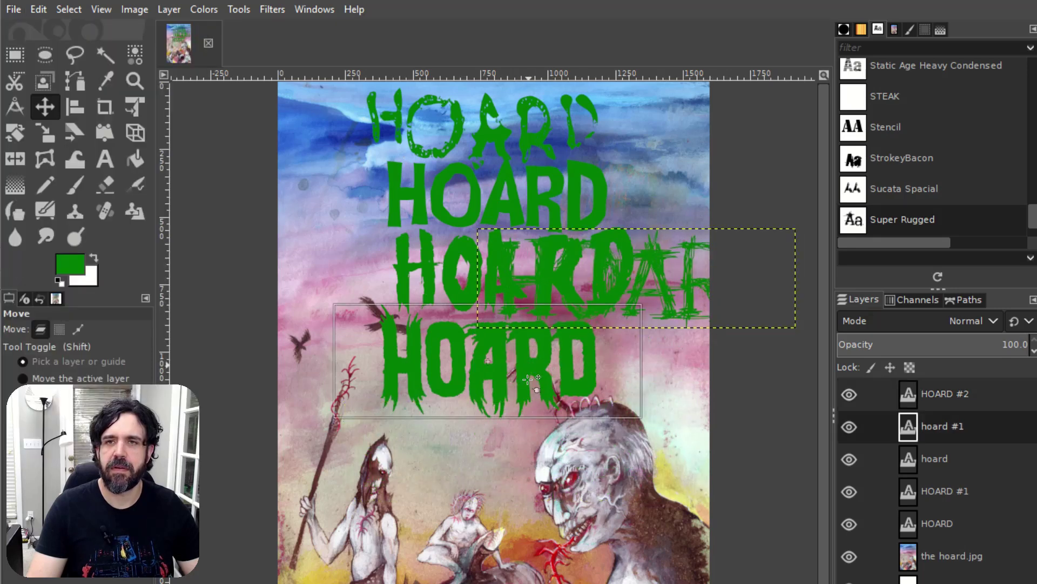
pyautogui.moveTo(528, 379); pyautogui.dragTo(509, 458)
pyautogui.click(546, 295)
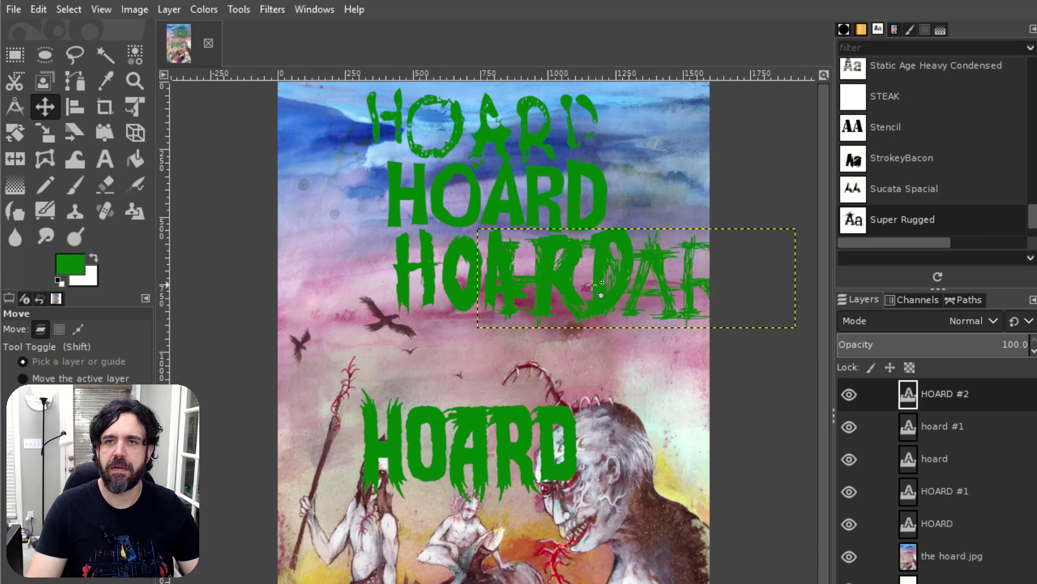
pyautogui.moveTo(658, 259); pyautogui.dragTo(505, 335)
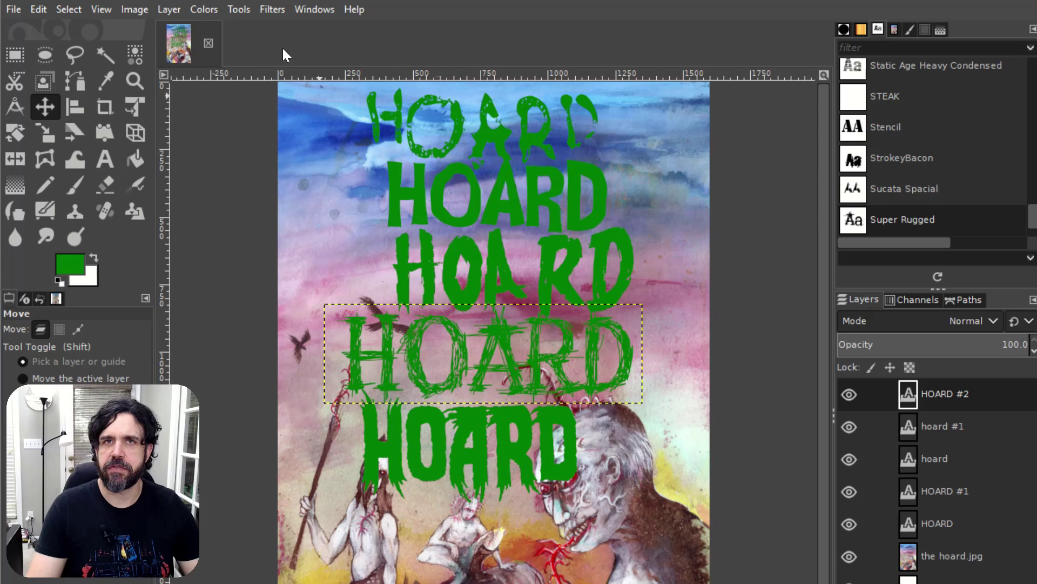
pyautogui.click(170, 11)
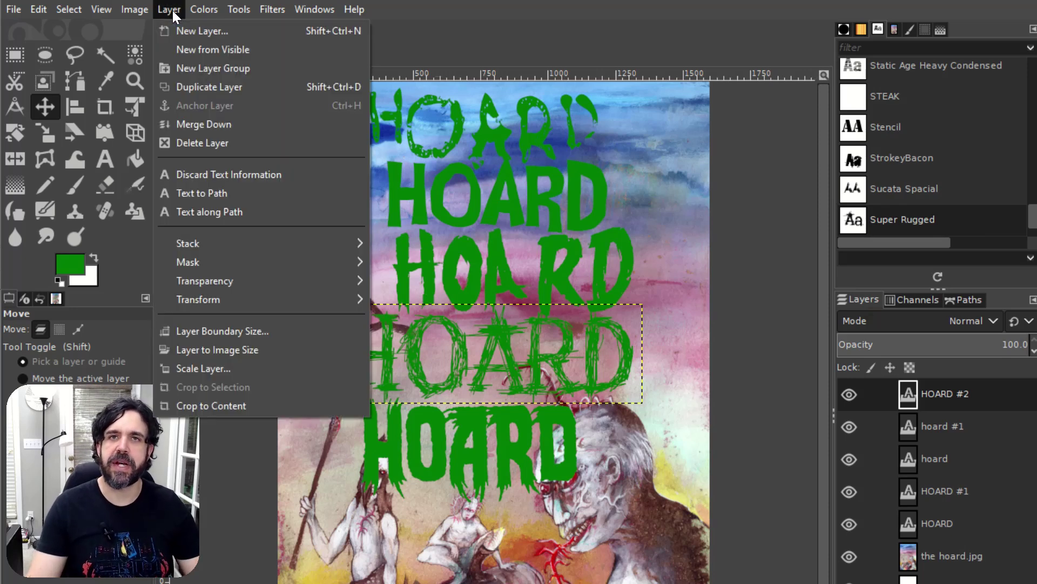
# - Add a new layer named 'shade' at 45% opacity, filled with black foreground colour
pyautogui.click(195, 32)
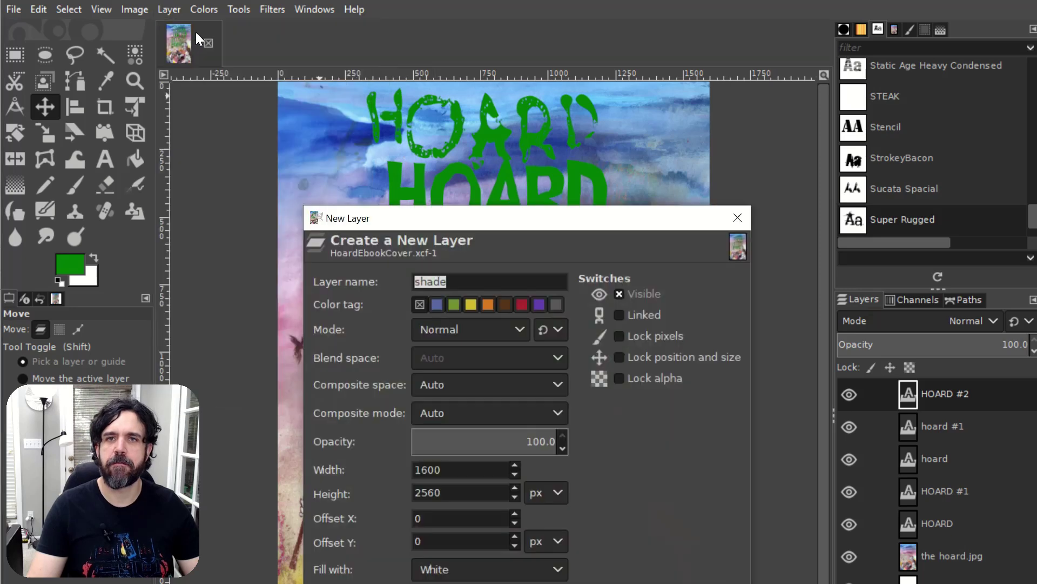
pyautogui.moveTo(474, 220); pyautogui.dragTo(429, 102)
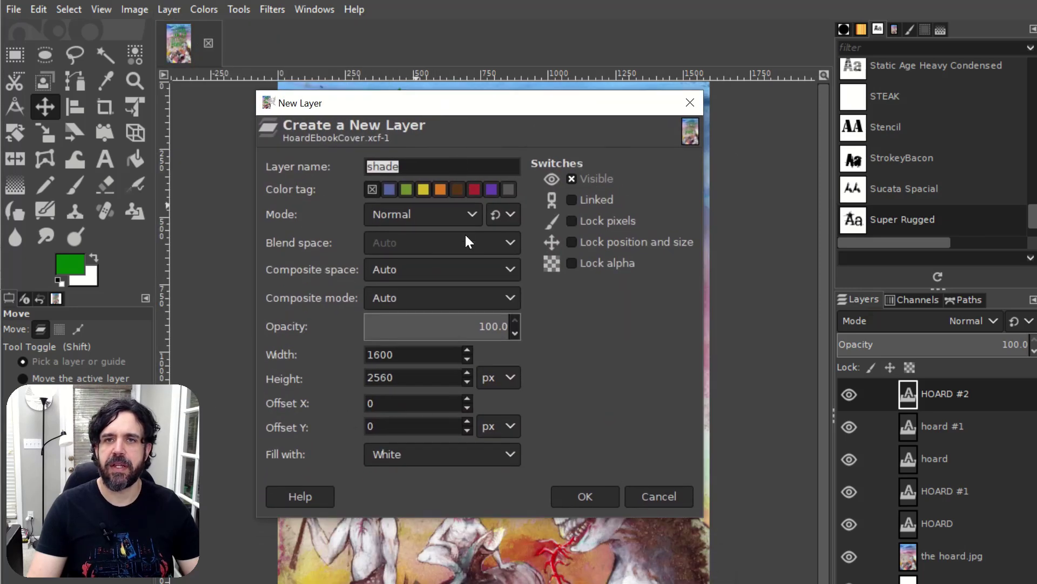
pyautogui.click(447, 321)
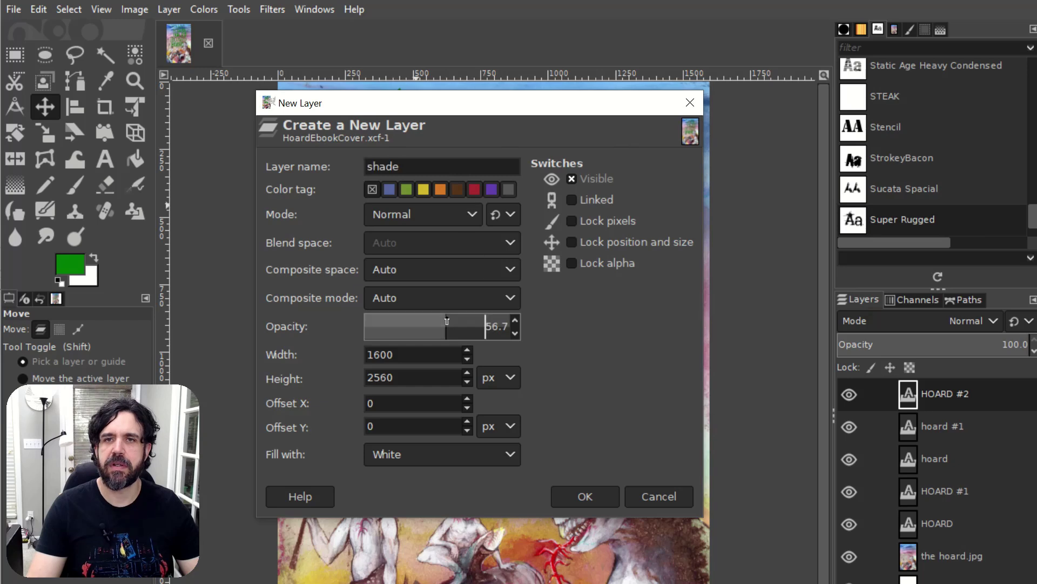
pyautogui.moveTo(442, 326); pyautogui.dragTo(429, 326)
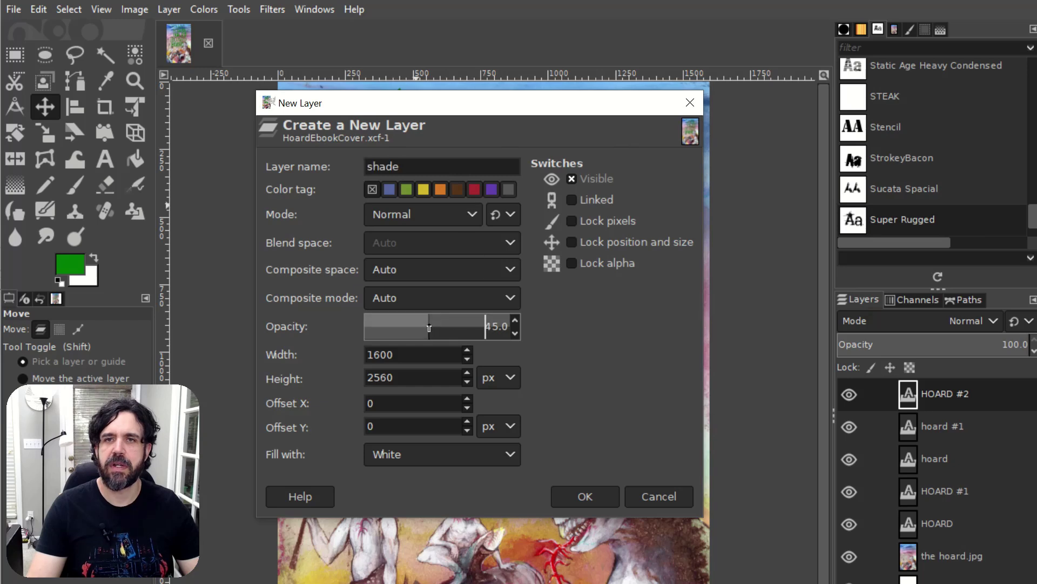
pyautogui.click(510, 455)
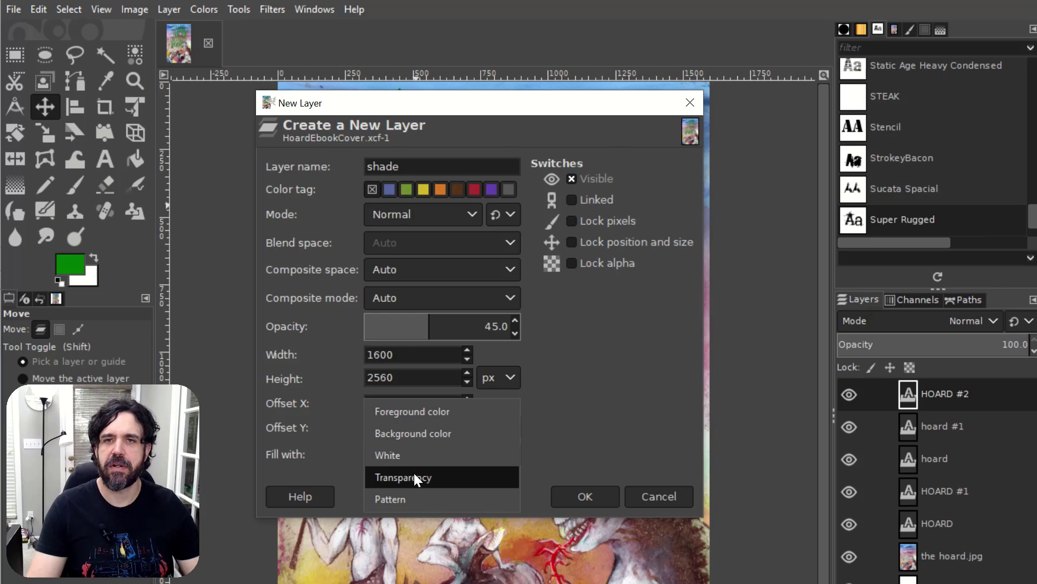
pyautogui.click(57, 280)
pyautogui.click(57, 279)
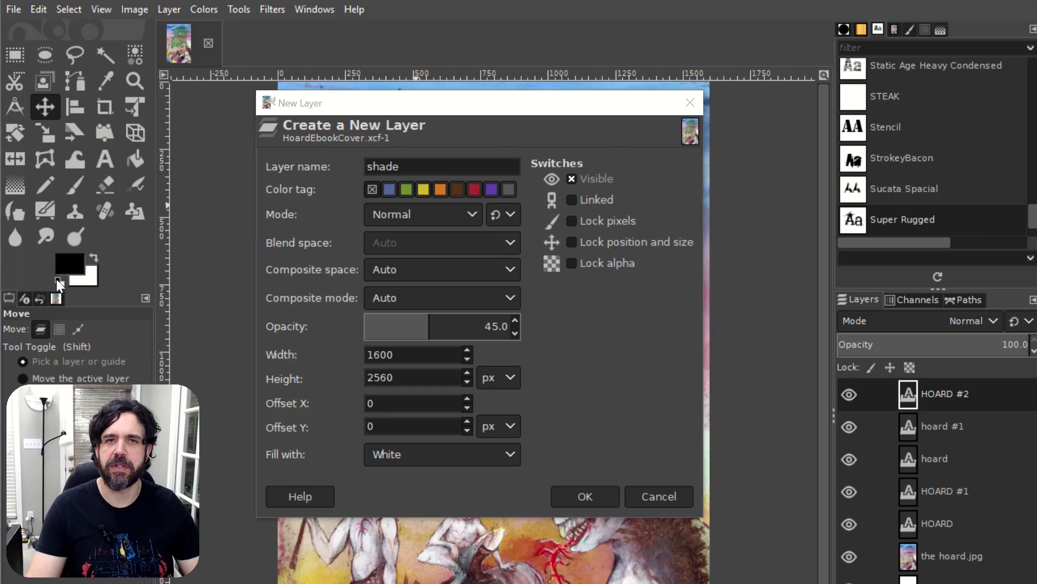
pyautogui.click(466, 455)
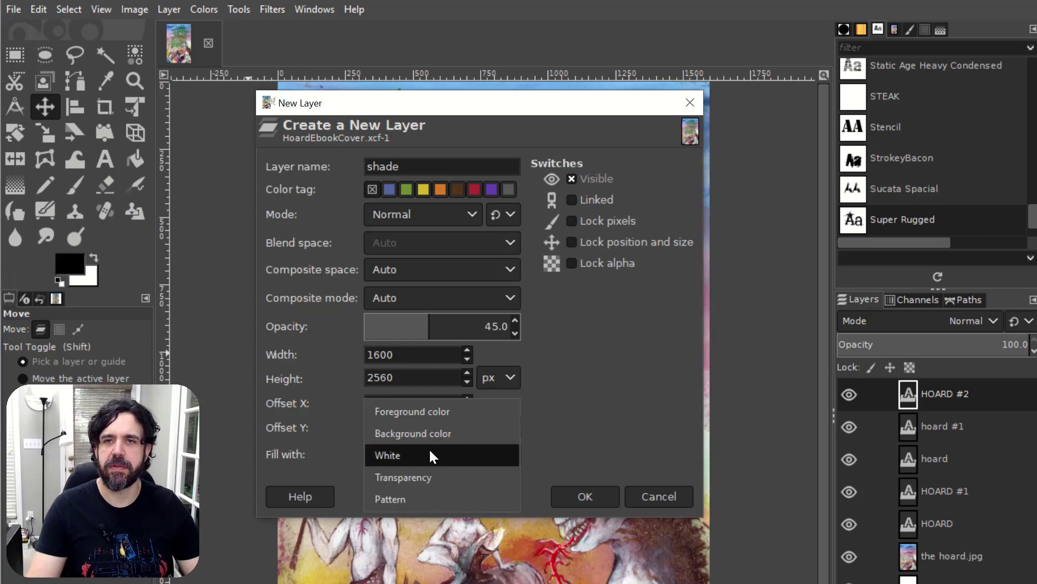
pyautogui.click(421, 411)
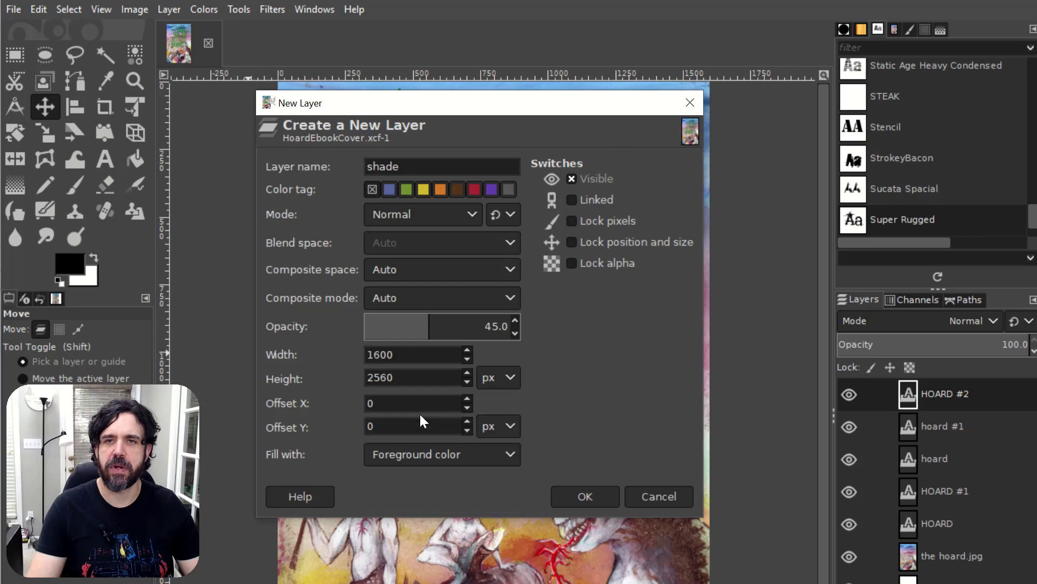
pyautogui.click(585, 497)
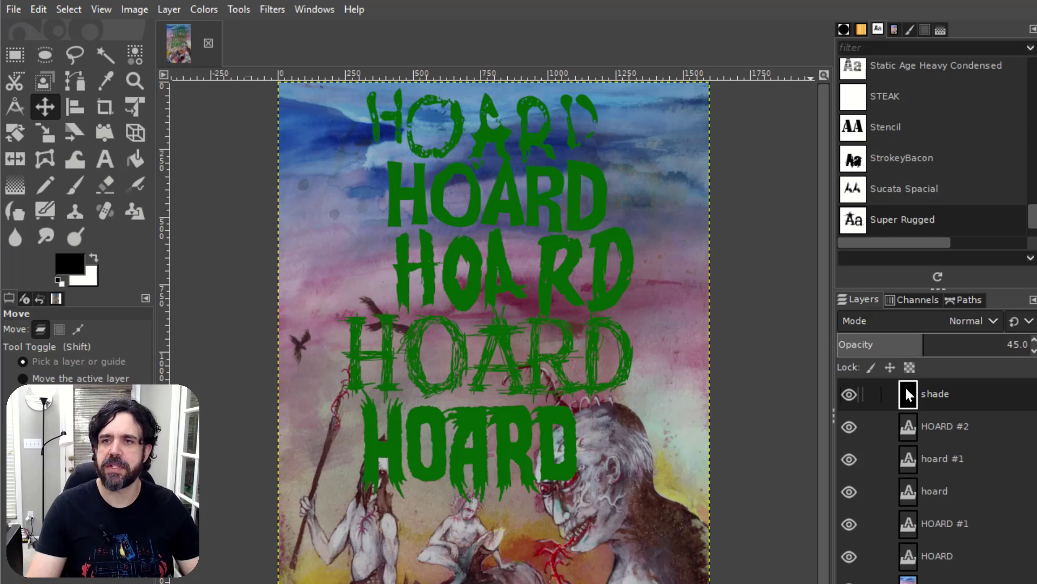
# - Drop the shade layer below the HOARD layers at about 54% opacity, then select the lower HOARD's text colour
pyautogui.moveTo(908, 393); pyautogui.dragTo(919, 567)
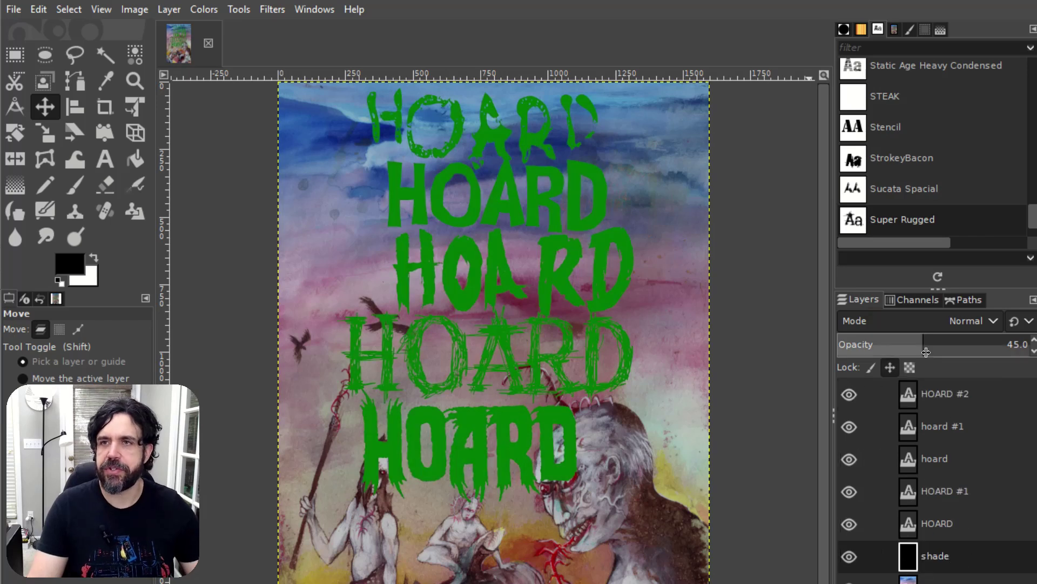
pyautogui.click(922, 344)
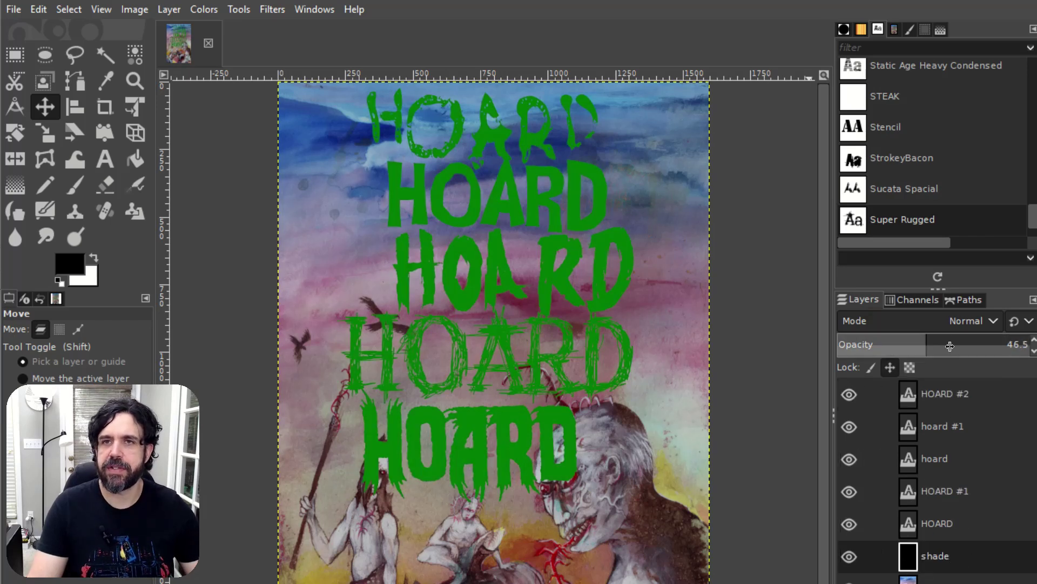
pyautogui.moveTo(921, 346)
pyautogui.mouseDown()
pyautogui.moveTo(952, 346)
pyautogui.moveTo(933, 346)
pyautogui.mouseUp()
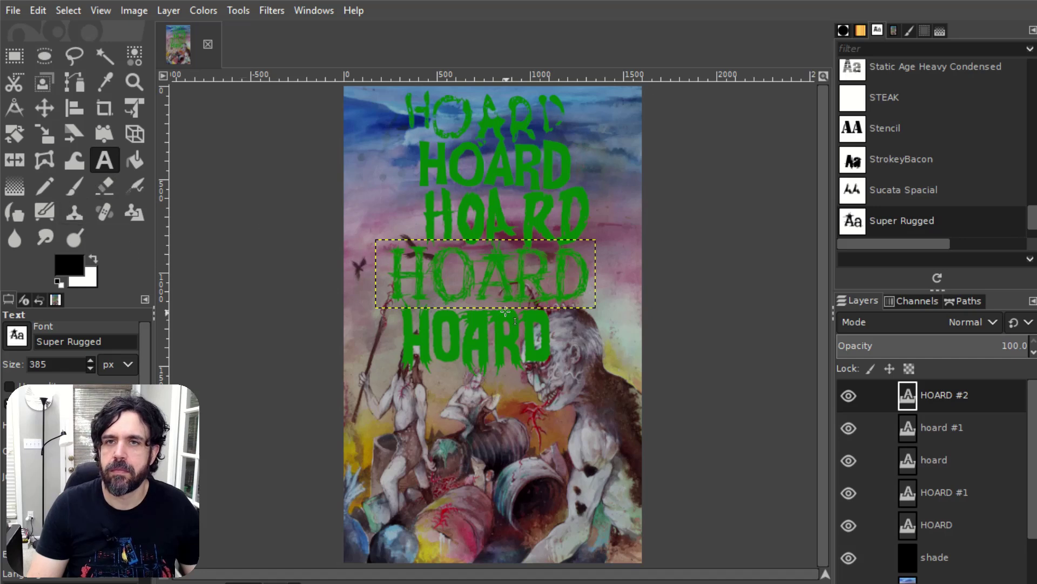
pyautogui.click(507, 339)
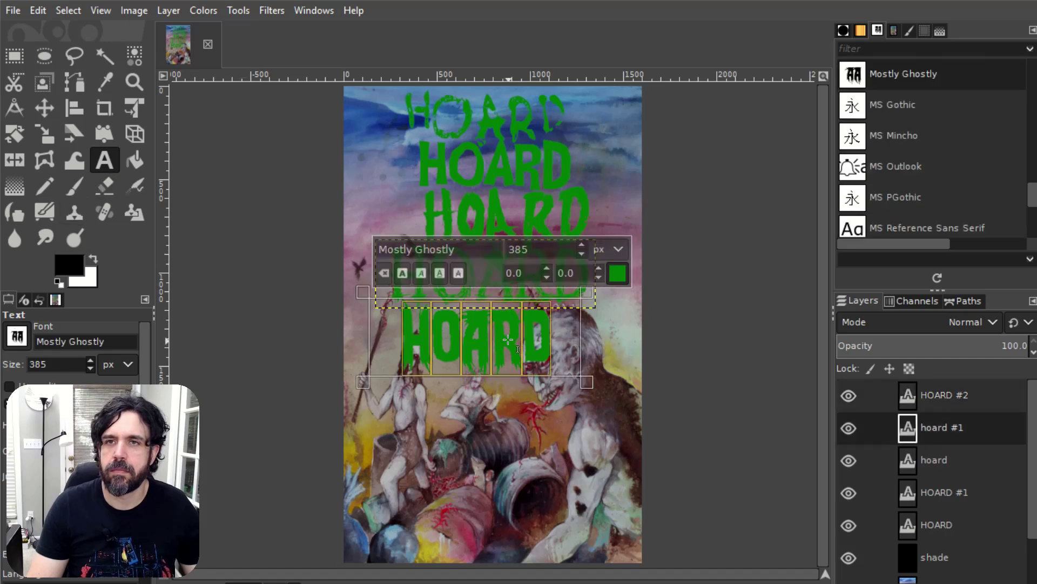
pyautogui.click(619, 273)
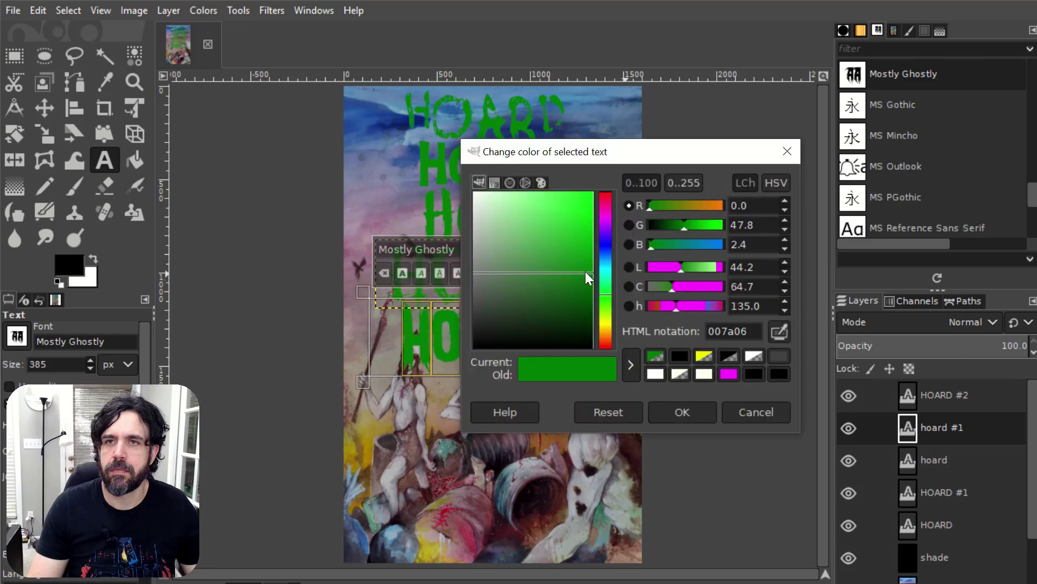
# - Set the lower HOARD title's text colour to the brighter green 00a908
pyautogui.moveTo(585, 272); pyautogui.dragTo(606, 229)
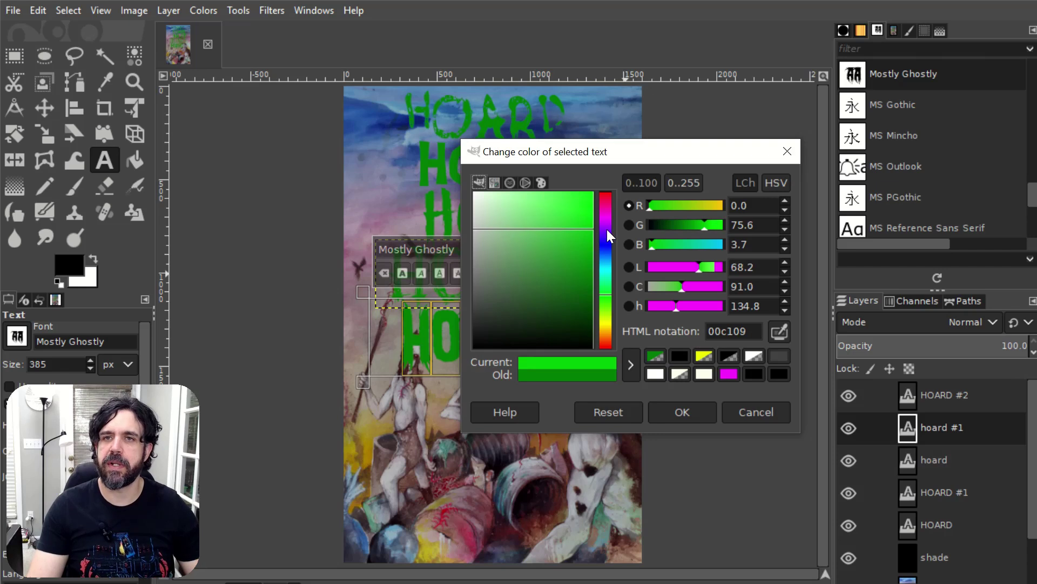
pyautogui.click(681, 410)
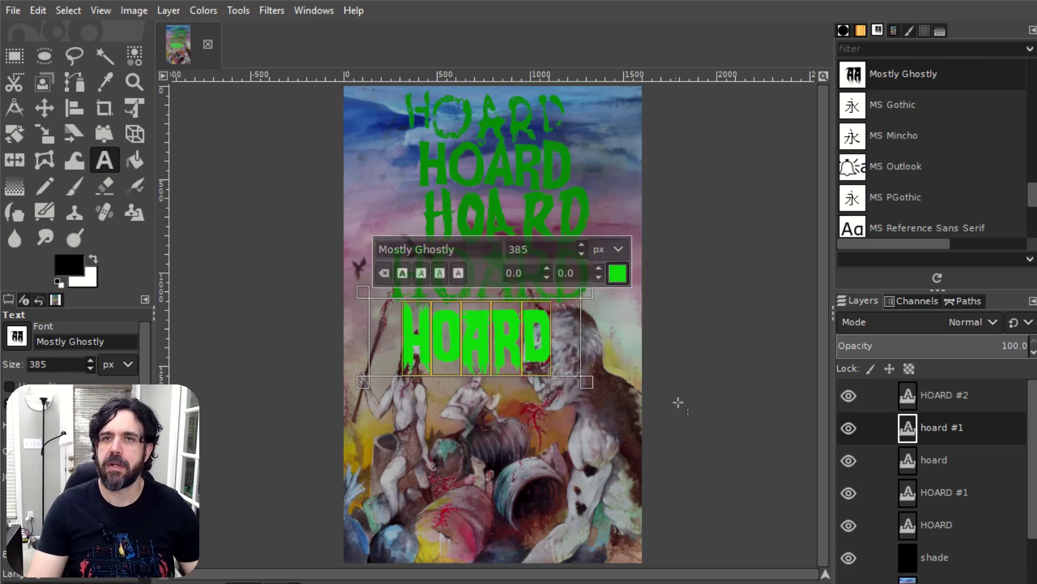
pyautogui.click(617, 274)
pyautogui.moveTo(583, 258); pyautogui.dragTo(600, 246)
pyautogui.click(673, 414)
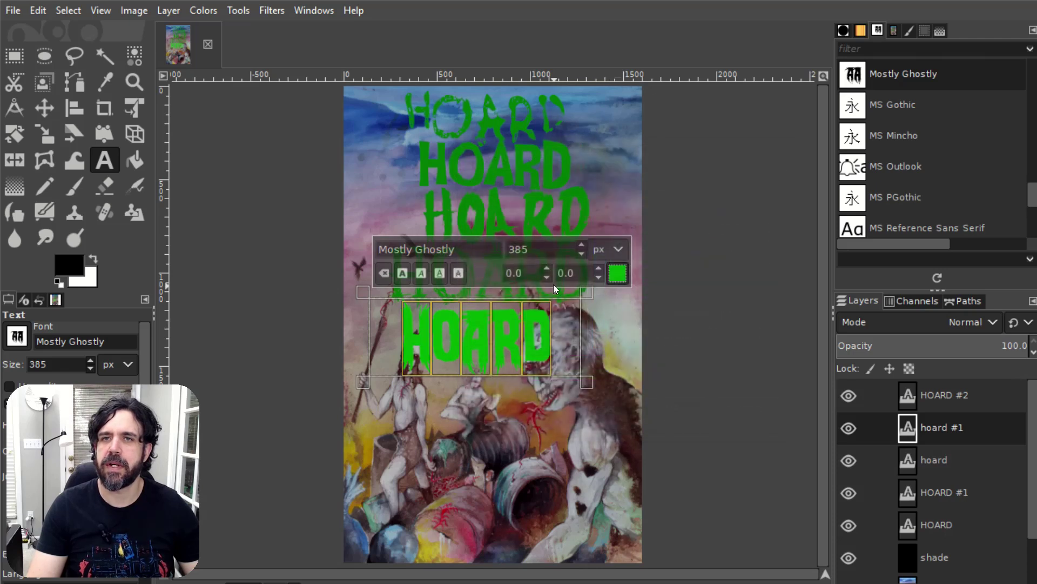
# - Apply the same green 00a908 to the HOARD #2, HOARD #1 and hoard text layers
pyautogui.click(548, 292)
pyautogui.click(620, 213)
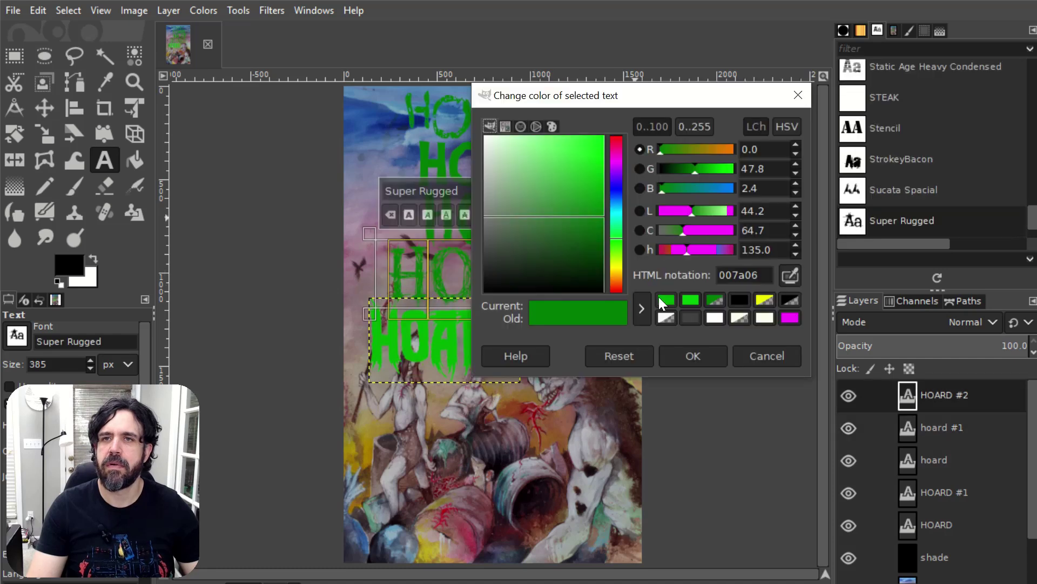
pyautogui.click(666, 300)
pyautogui.click(693, 356)
pyautogui.click(411, 140)
pyautogui.click(410, 162)
pyautogui.click(643, 143)
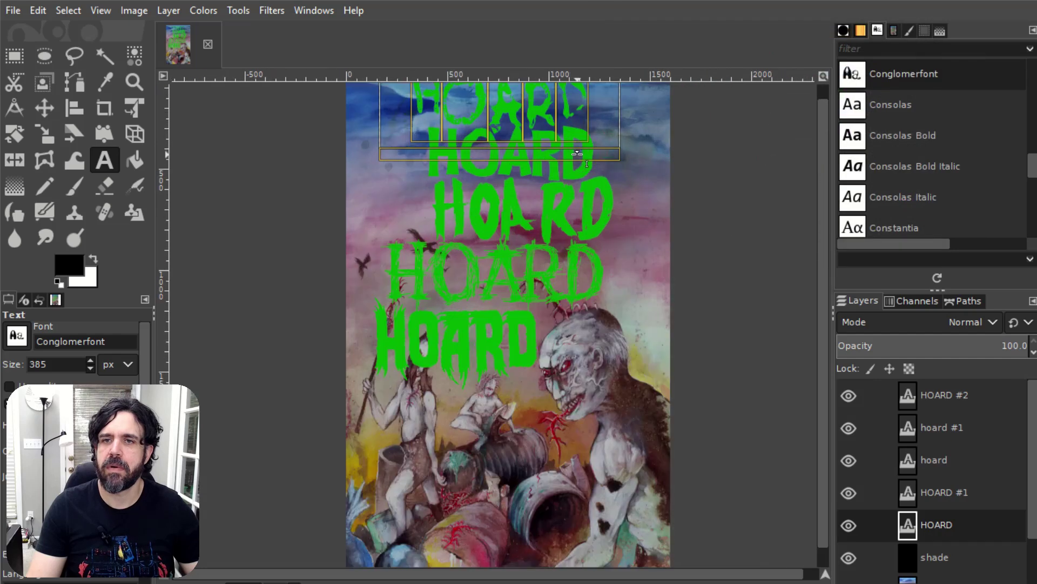
# - Select the shade layer and raise its opacity to 72.3%
pyautogui.scroll(1, 633, 216)
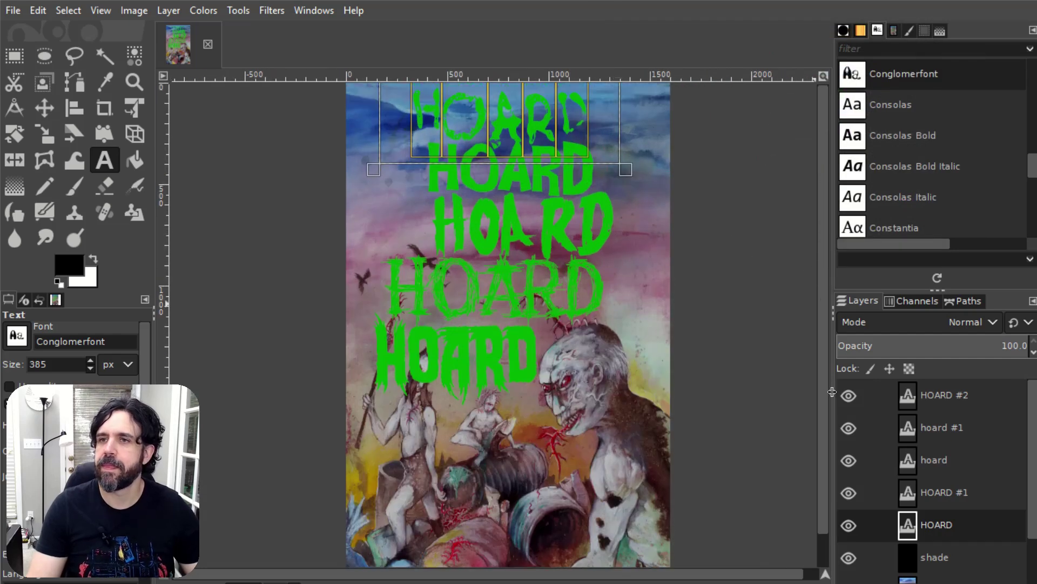
pyautogui.click(936, 565)
pyautogui.click(934, 350)
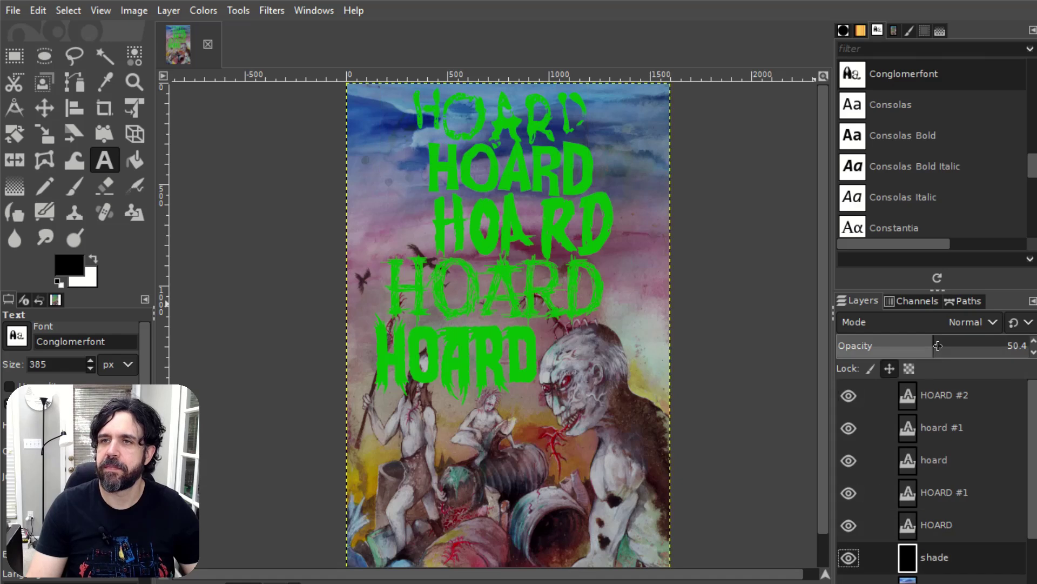
pyautogui.moveTo(934, 350); pyautogui.dragTo(979, 356)
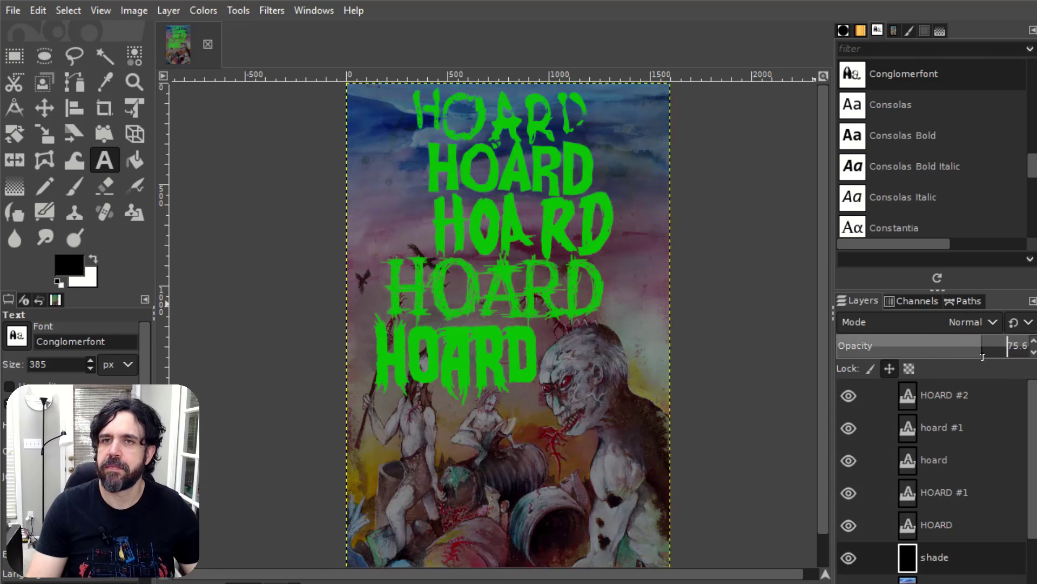
pyautogui.moveTo(982, 357); pyautogui.dragTo(971, 359)
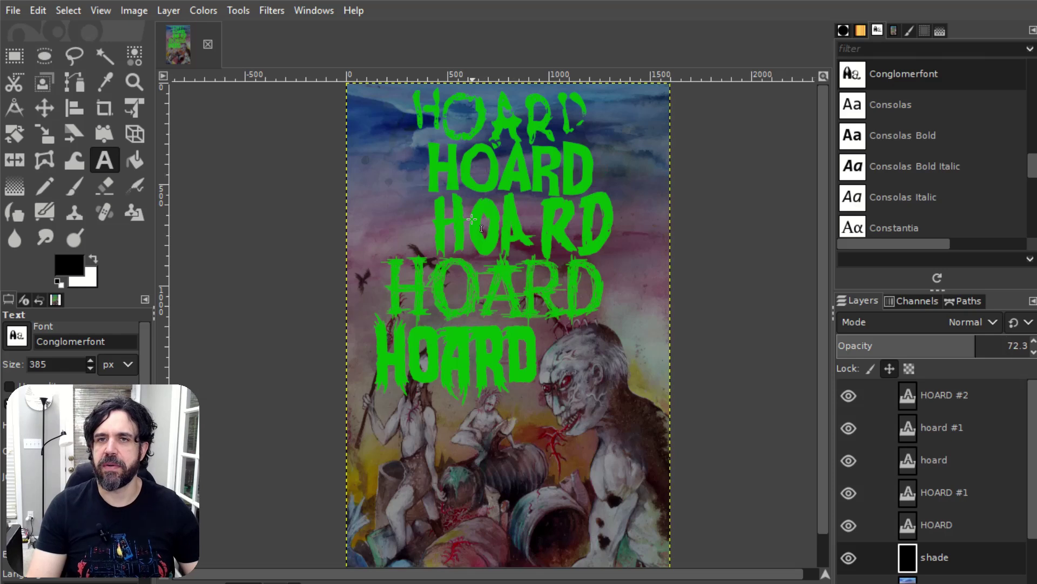
pyautogui.click(457, 373)
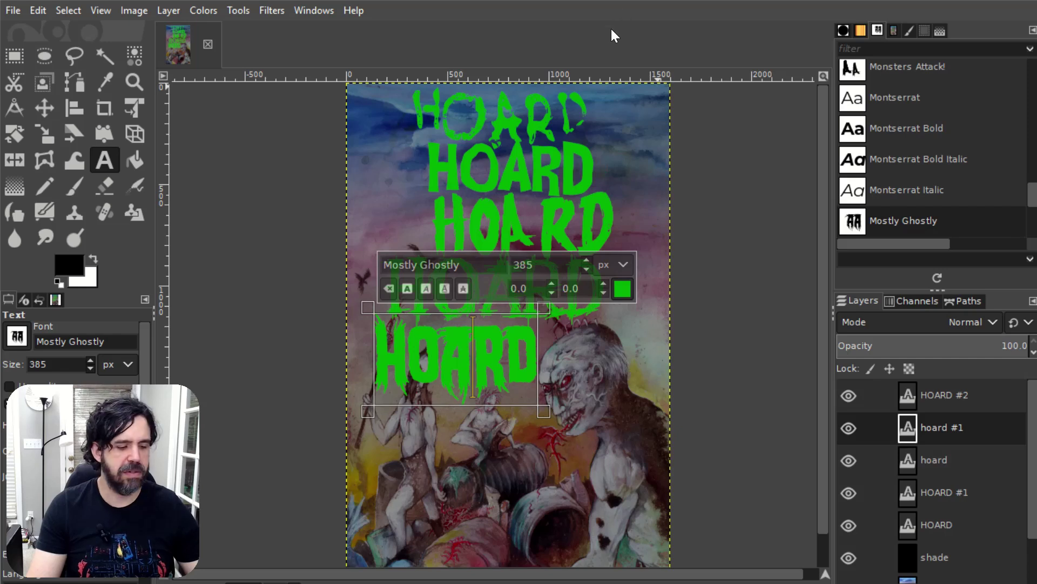
# - Delete the HOARD #1 text layer and move the dripping HOARD up into the gap
pyautogui.press('Escape')
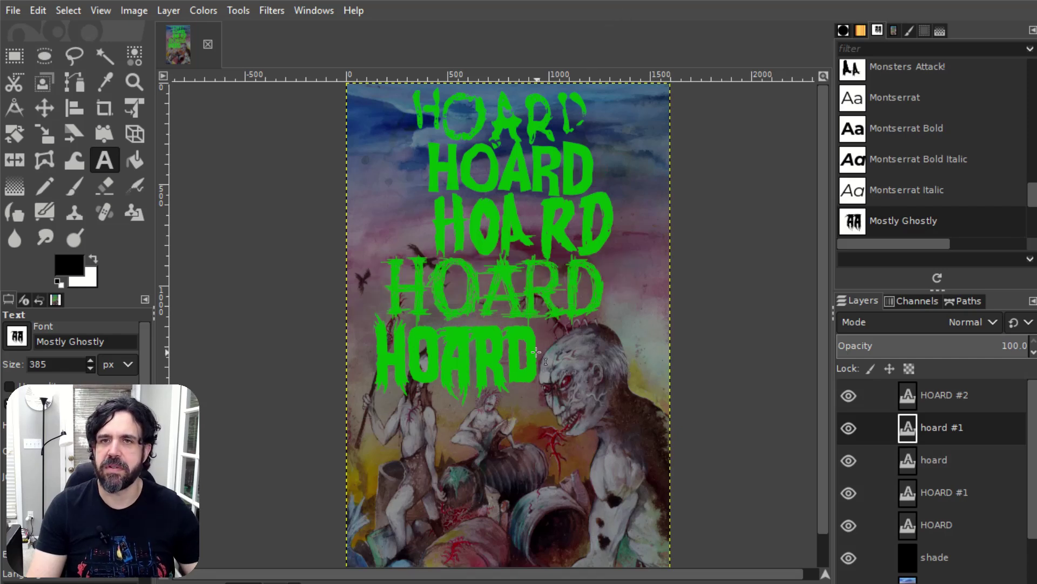
pyautogui.click(532, 172)
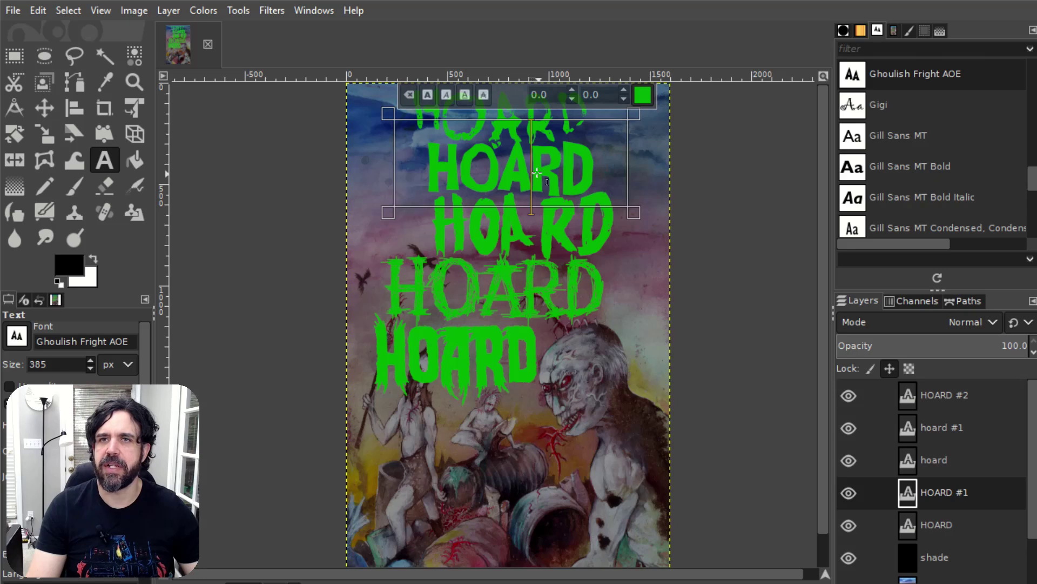
pyautogui.rightClick(931, 493)
pyautogui.click(956, 151)
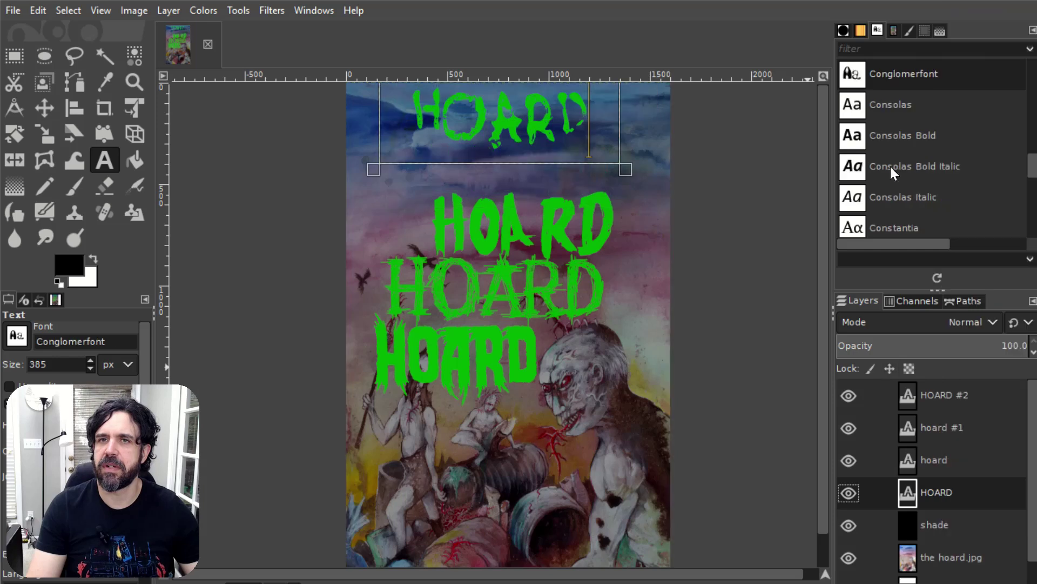
pyautogui.press('m')
pyautogui.moveTo(534, 386); pyautogui.dragTo(561, 254)
# - Set the Move tool to affect only the active layer and open the hoard #1 text for editing
pyautogui.scroll(-1, 588, 205)
pyautogui.scroll(1, 588, 206)
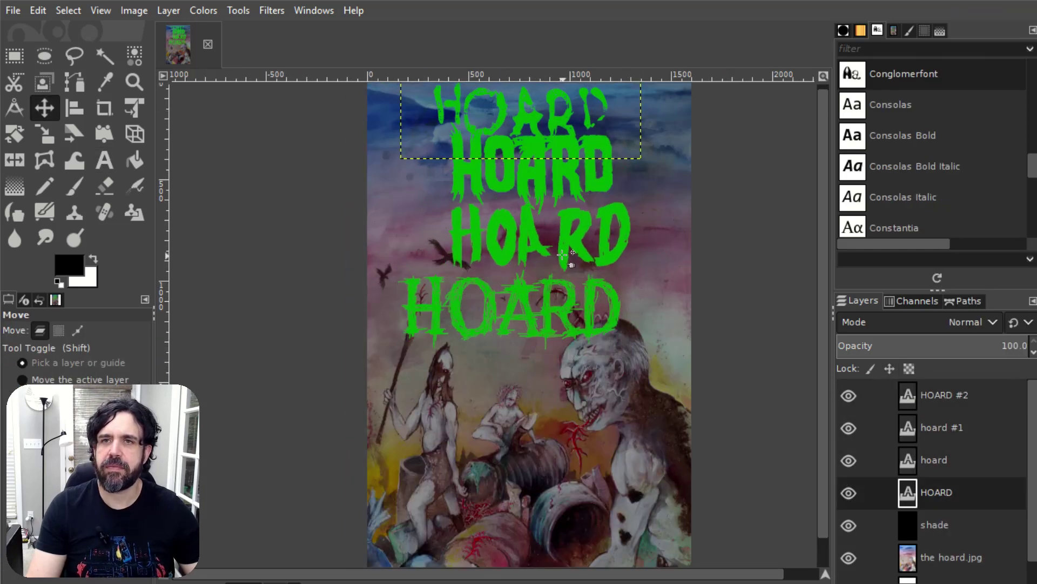
pyautogui.click(561, 254)
pyautogui.click(562, 253)
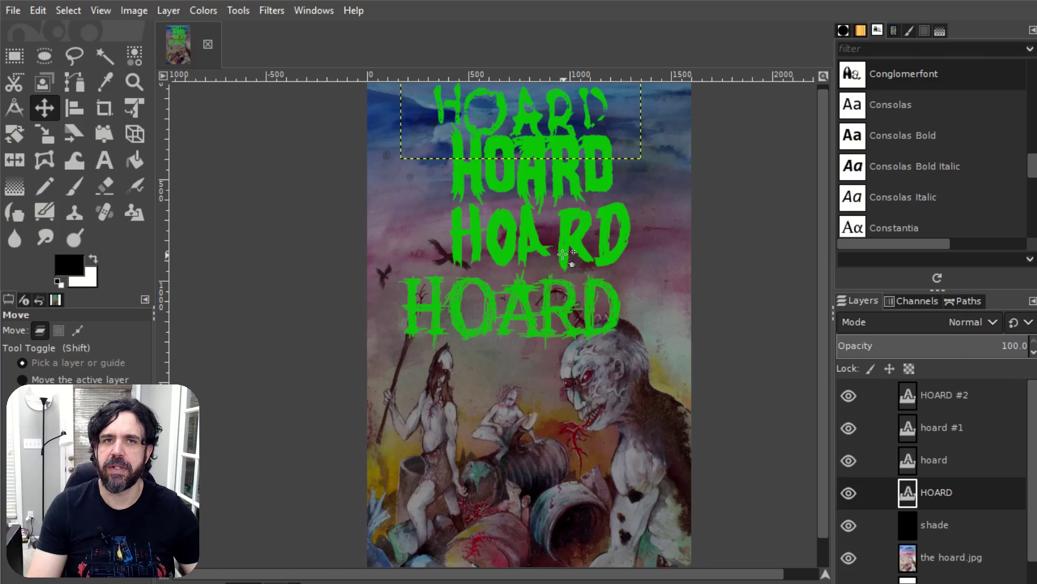
pyautogui.click(993, 321)
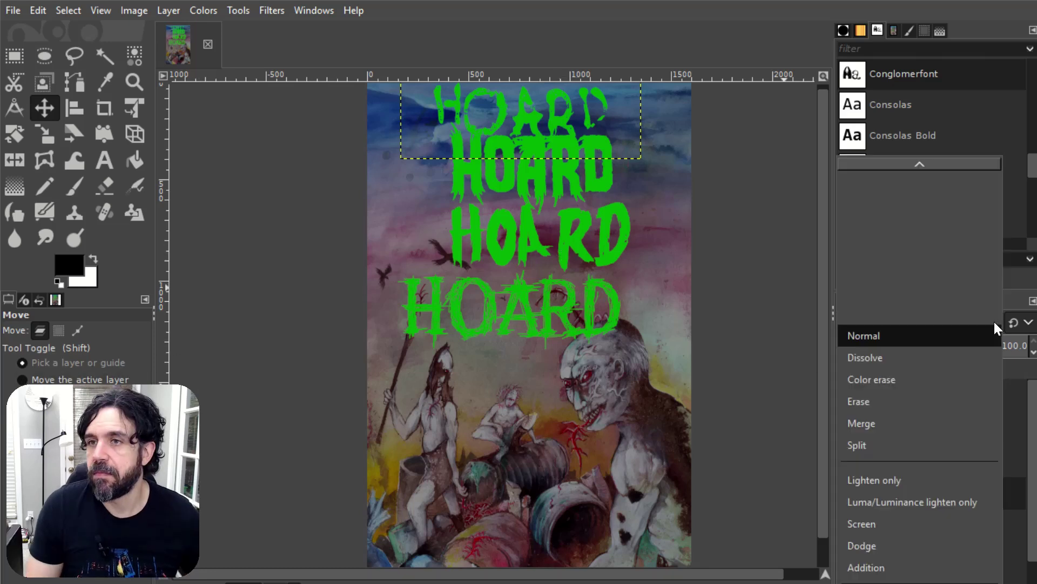
pyautogui.click(994, 320)
pyautogui.click(23, 381)
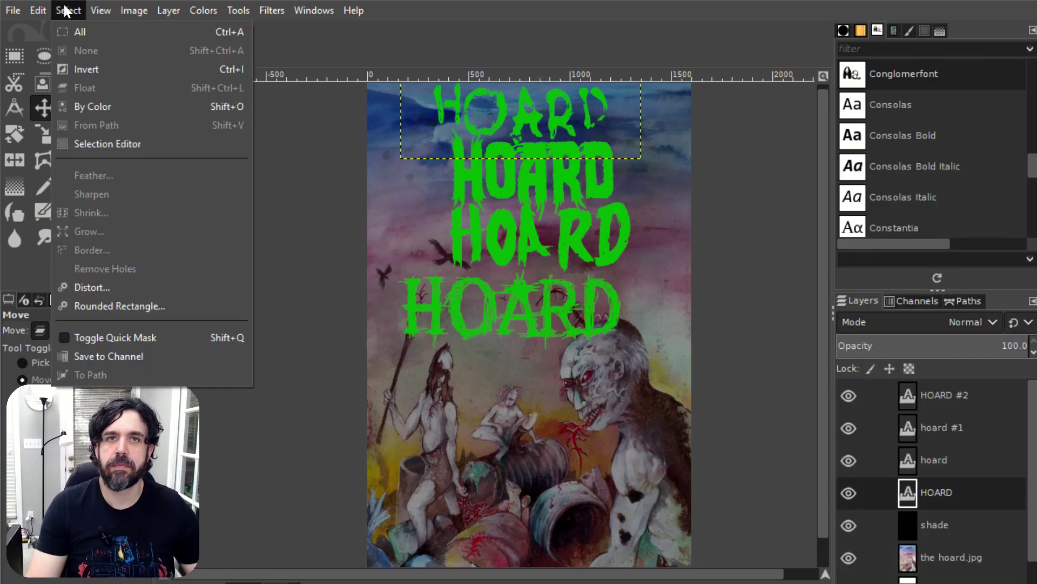
pyautogui.click(940, 395)
pyautogui.click(935, 429)
pyautogui.press('t')
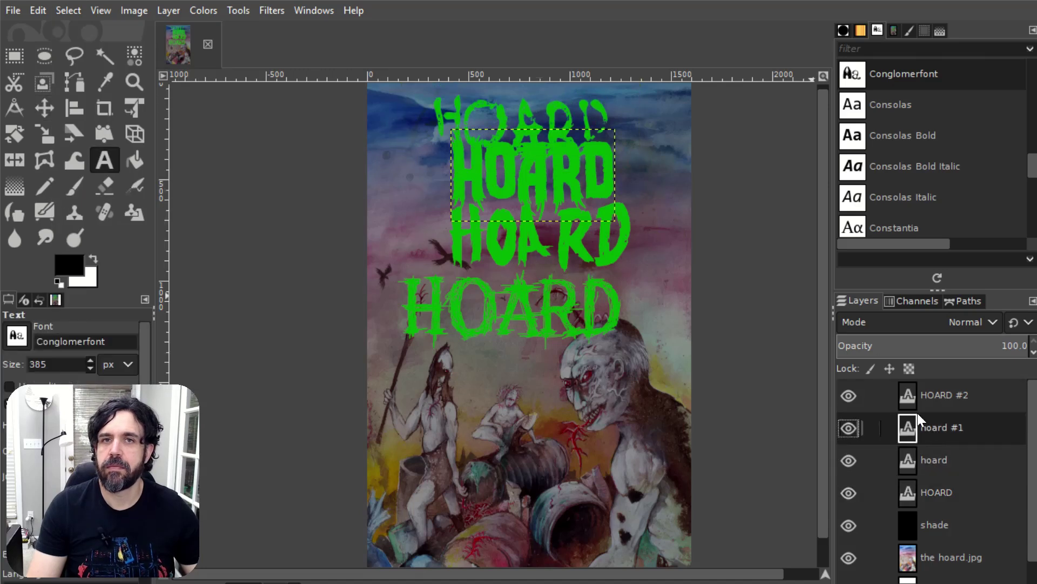
pyautogui.click(551, 161)
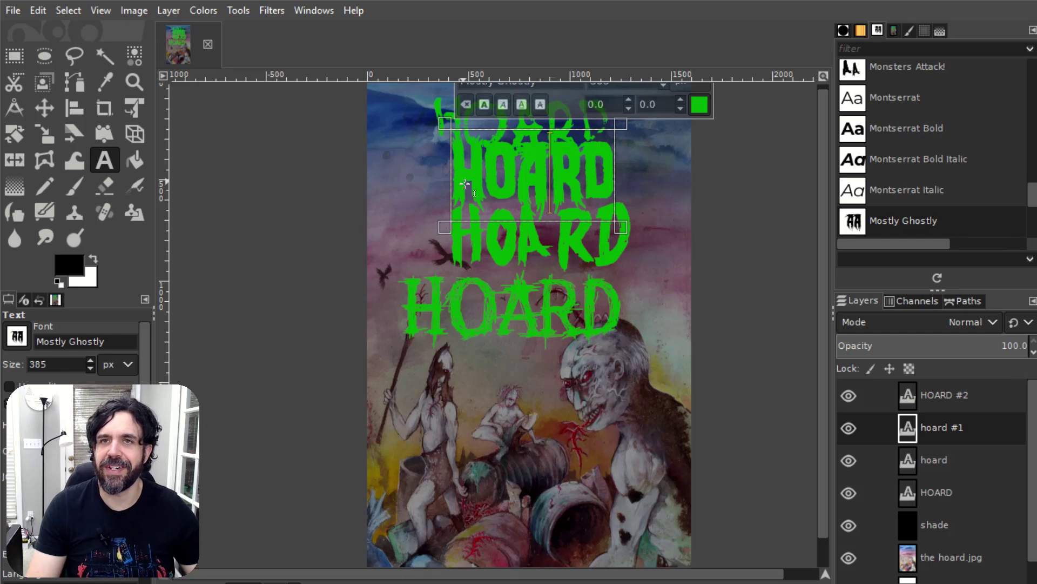
# - Widen the top HOARD text box and enlarge its Chainsaw Carnage text to 490 px
pyautogui.click(442, 100)
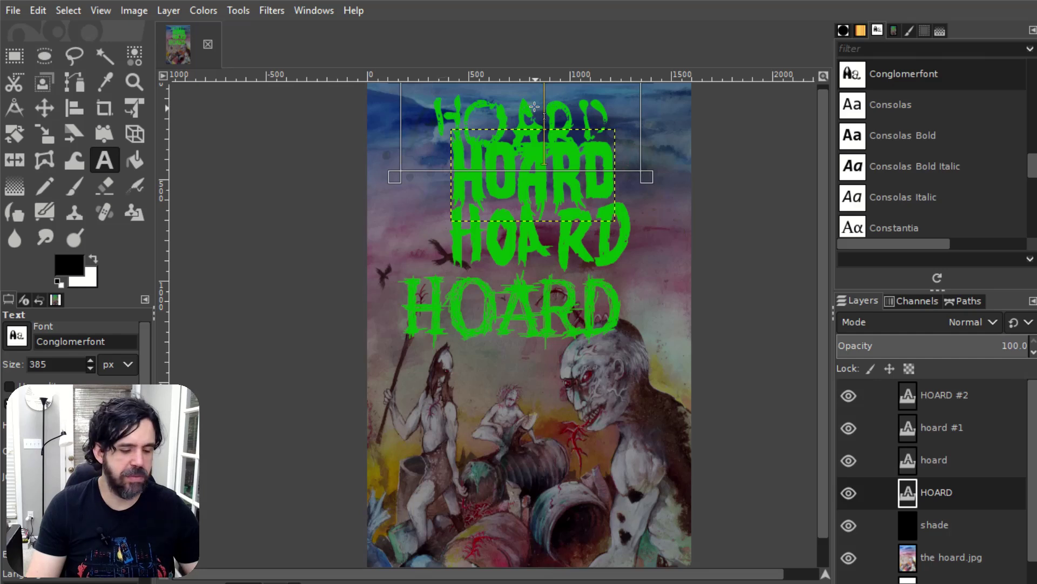
pyautogui.moveTo(648, 159); pyautogui.dragTo(712, 161)
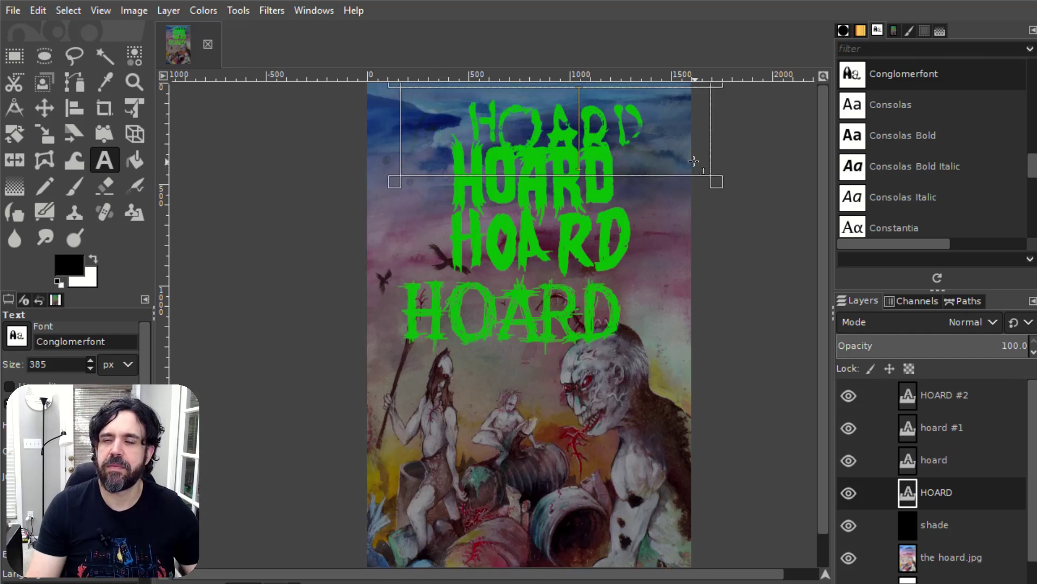
pyautogui.scroll(-1, 694, 161)
pyautogui.scroll(-1, 695, 161)
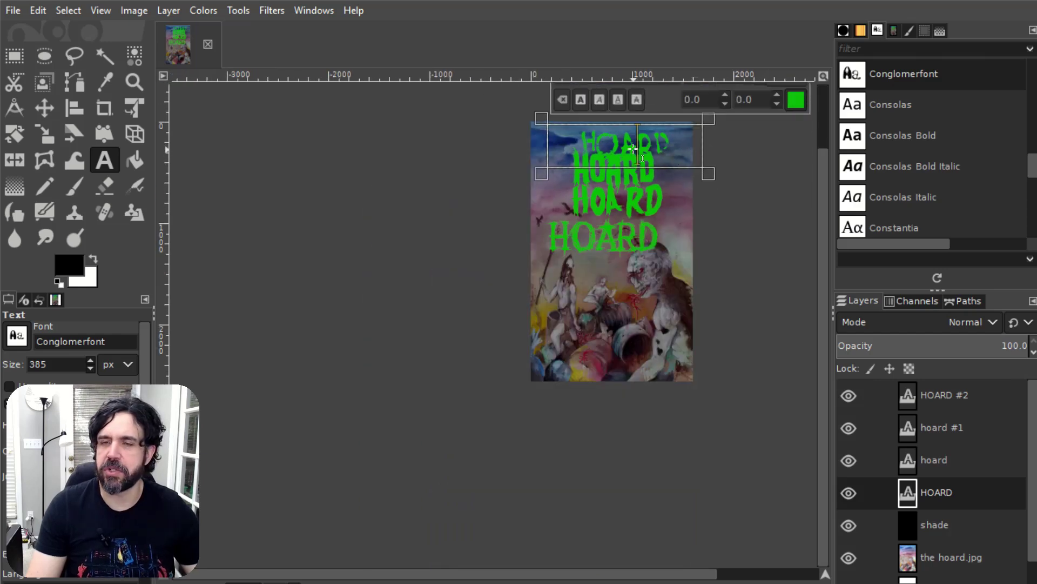
pyautogui.scroll(2, 616, 190)
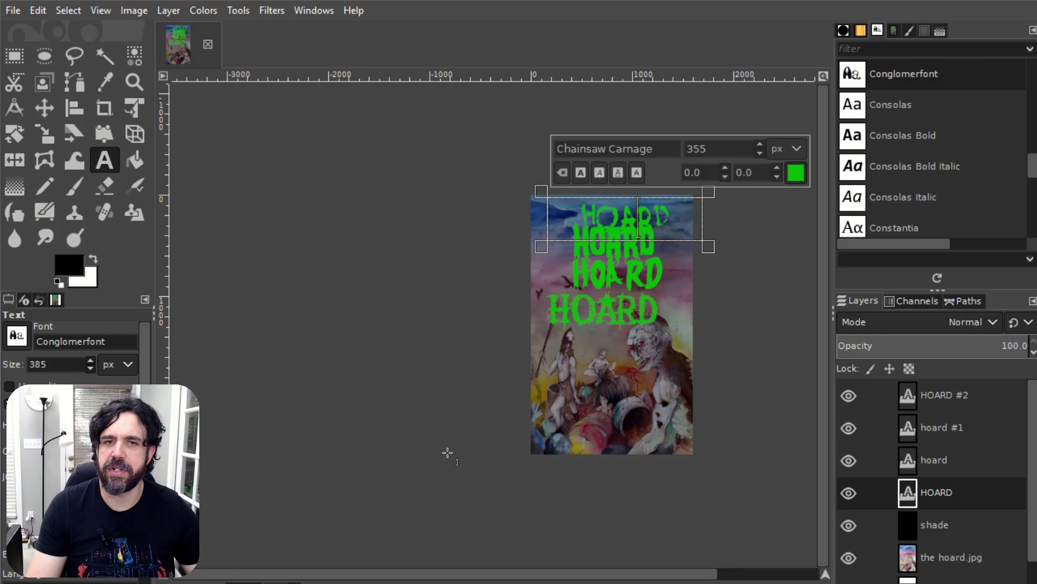
pyautogui.doubleClick(635, 216)
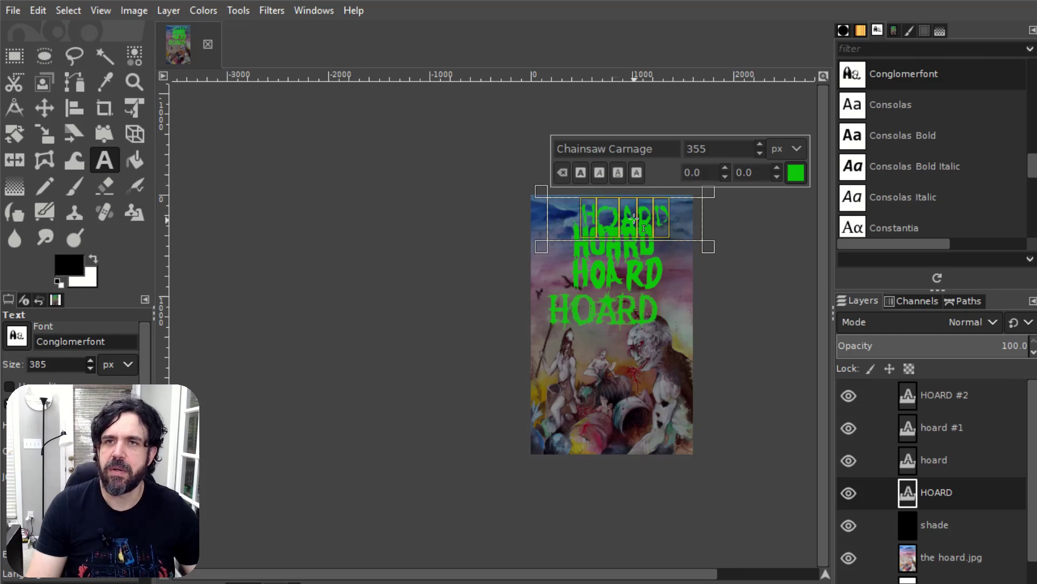
pyautogui.click(758, 144)
pyautogui.moveTo(759, 144); pyautogui.dragTo(758, 144)
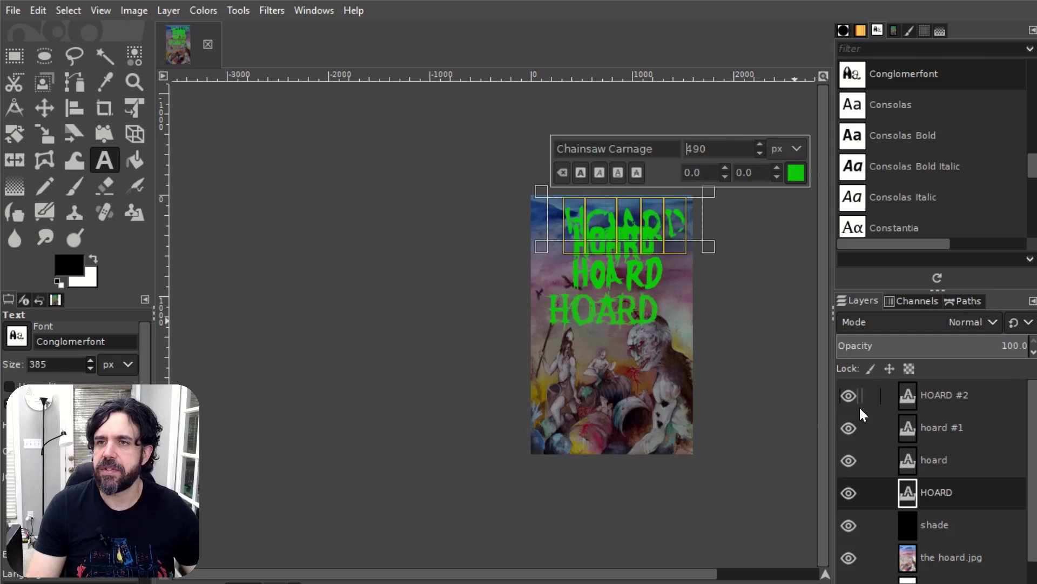
# - Hide the hoard, hoard #1 and HOARD #2 text layers
pyautogui.click(846, 460)
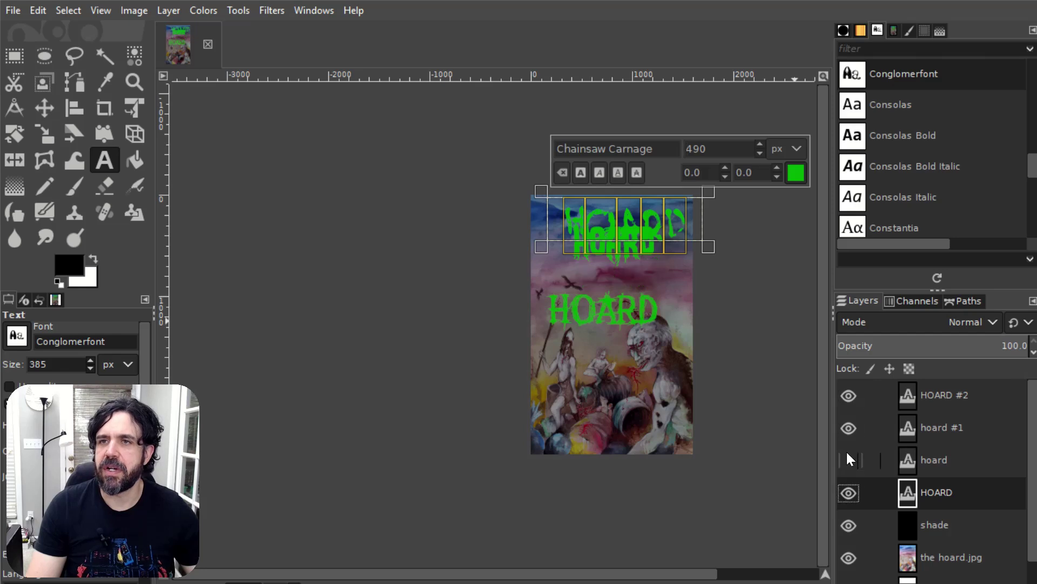
pyautogui.click(848, 427)
pyautogui.click(849, 396)
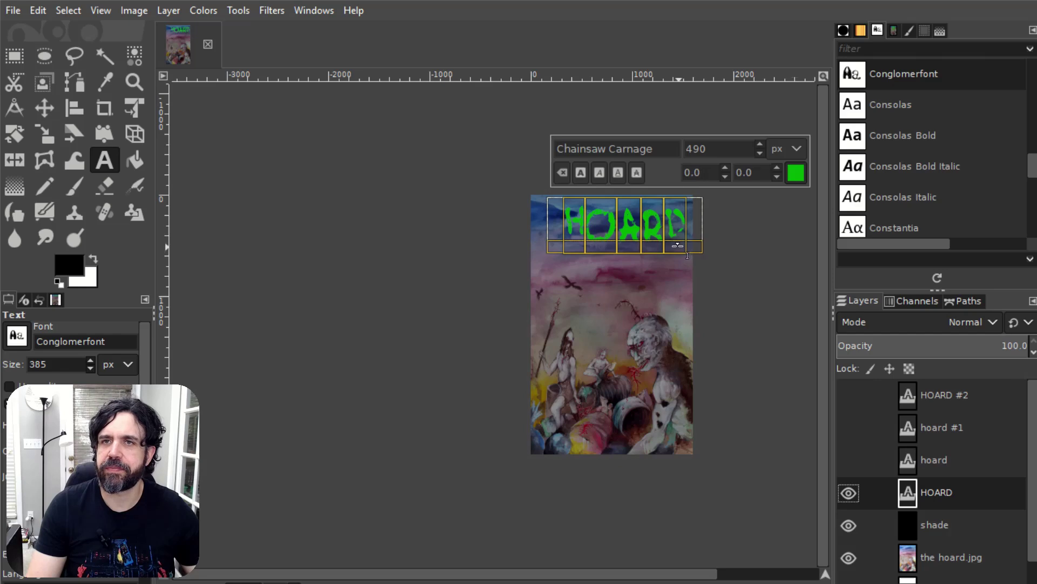
pyautogui.scroll(1, 653, 249)
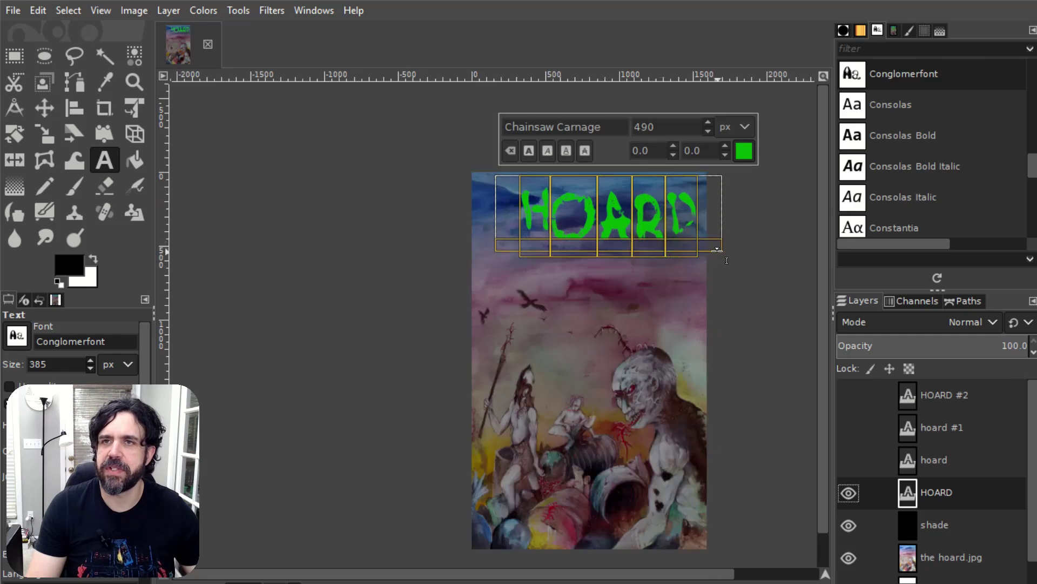
pyautogui.scroll(1, 719, 249)
pyautogui.scroll(-3, 826, 230)
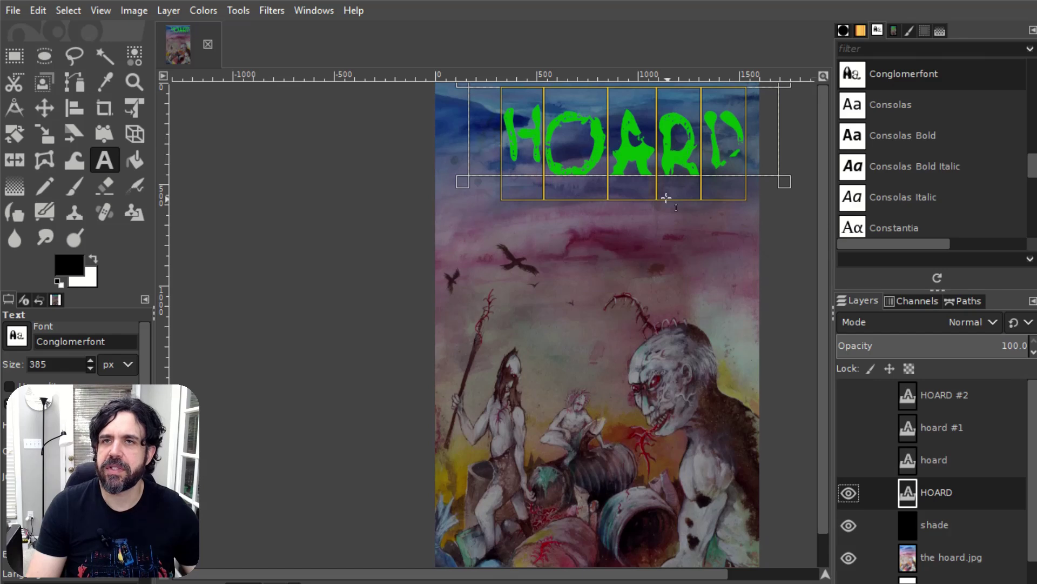
# - Shift the 490 px HOARD title lower and left, and make its text box taller
pyautogui.press('m')
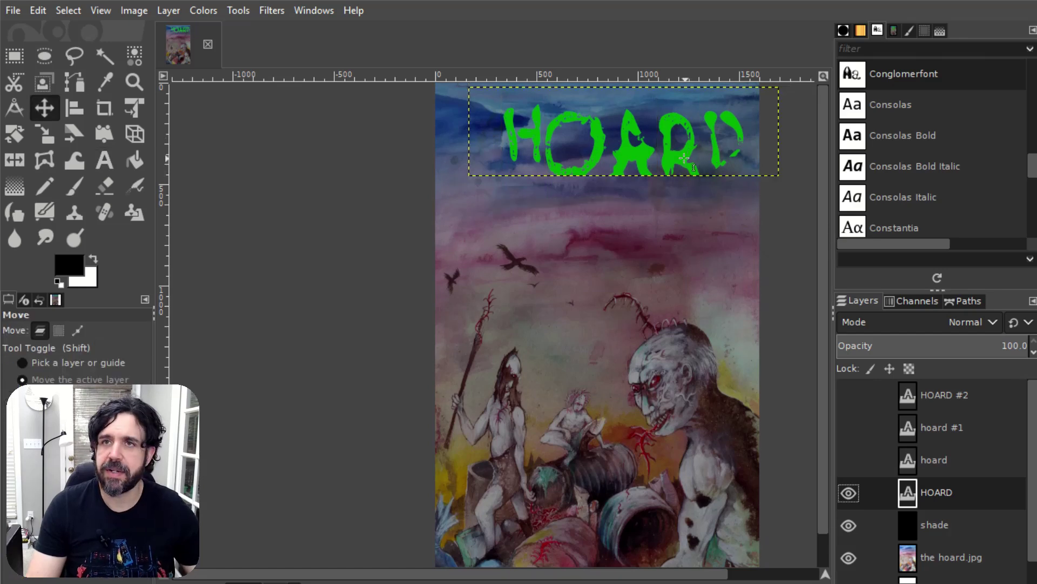
pyautogui.moveTo(684, 158); pyautogui.dragTo(653, 197)
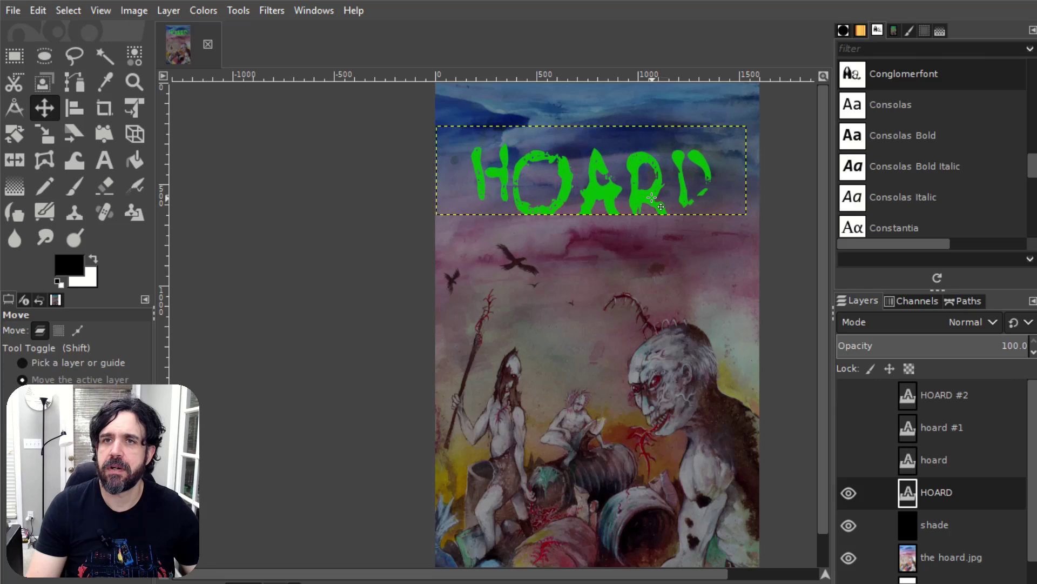
pyautogui.keyDown('ctrl'); pyautogui.scroll(-1, 663, 233); pyautogui.keyUp('ctrl')
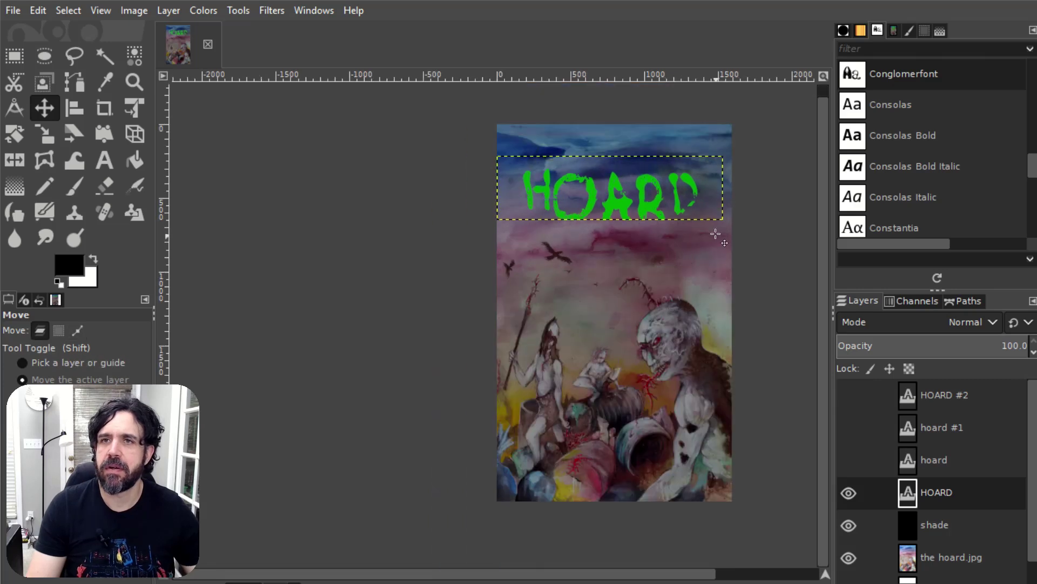
pyautogui.press('t')
pyautogui.click(670, 194)
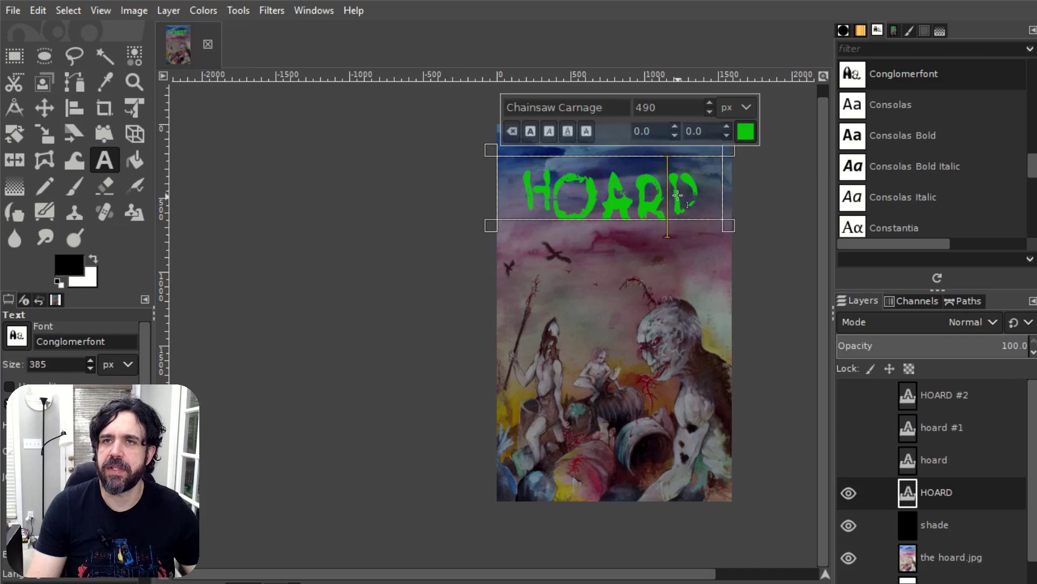
pyautogui.moveTo(689, 220)
pyautogui.mouseDown()
pyautogui.moveTo(690, 254)
pyautogui.moveTo(690, 240)
pyautogui.mouseUp()
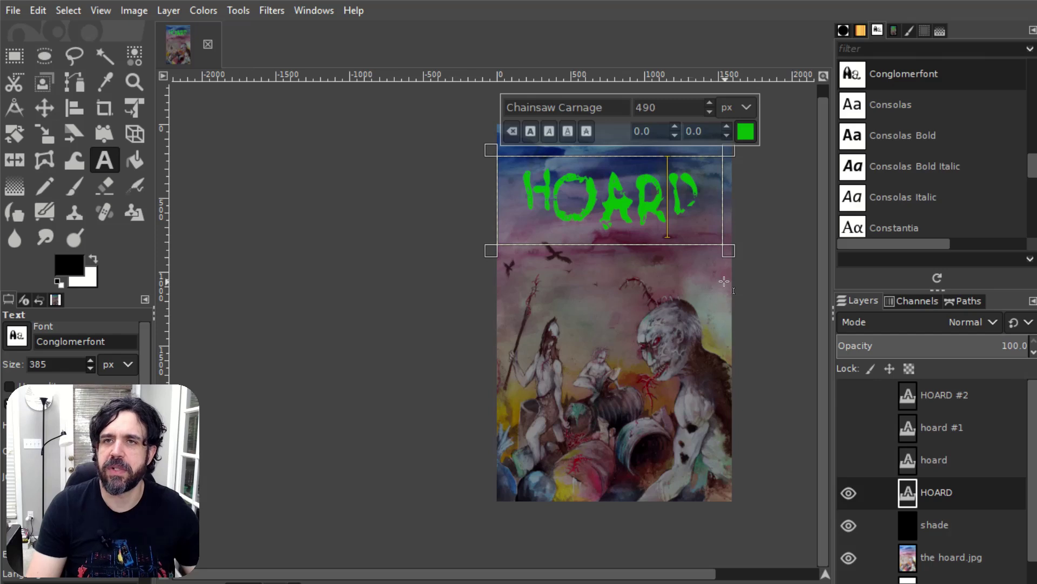
pyautogui.press('Escape')
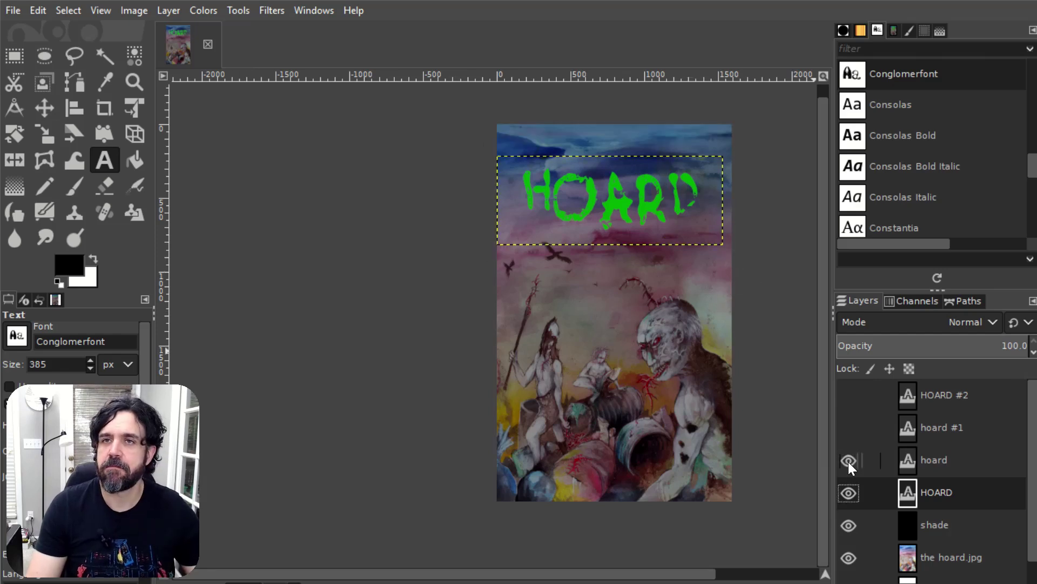
# - Toggle the hoard, hoard #1 and Super Rugged HOARD #2 layers to compare their fonts
pyautogui.click(848, 460)
pyautogui.doubleClick(912, 462)
pyautogui.click(848, 427)
pyautogui.click(848, 493)
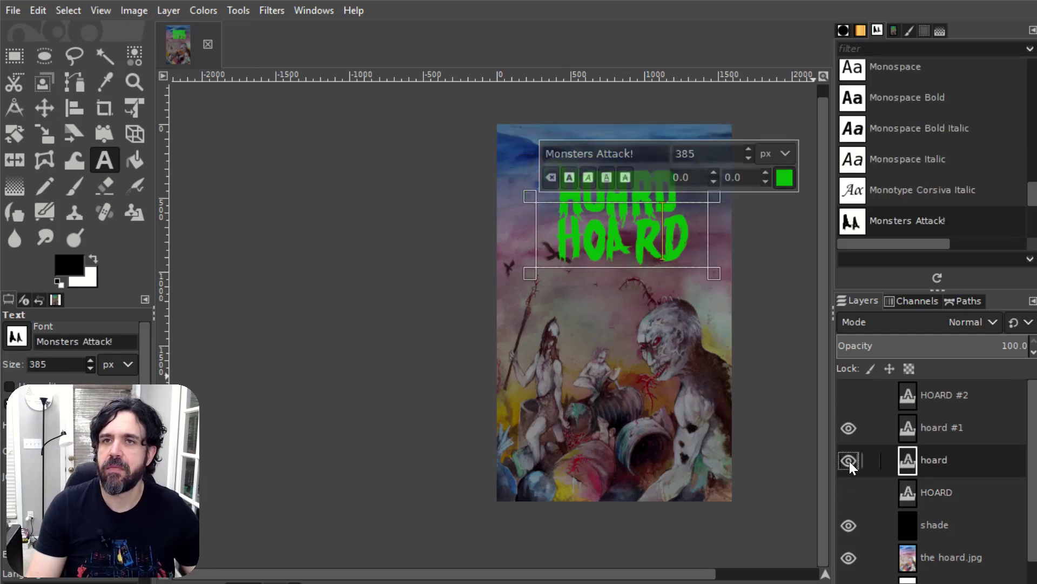
pyautogui.click(850, 461)
pyautogui.doubleClick(908, 427)
pyautogui.doubleClick(908, 395)
pyautogui.click(841, 398)
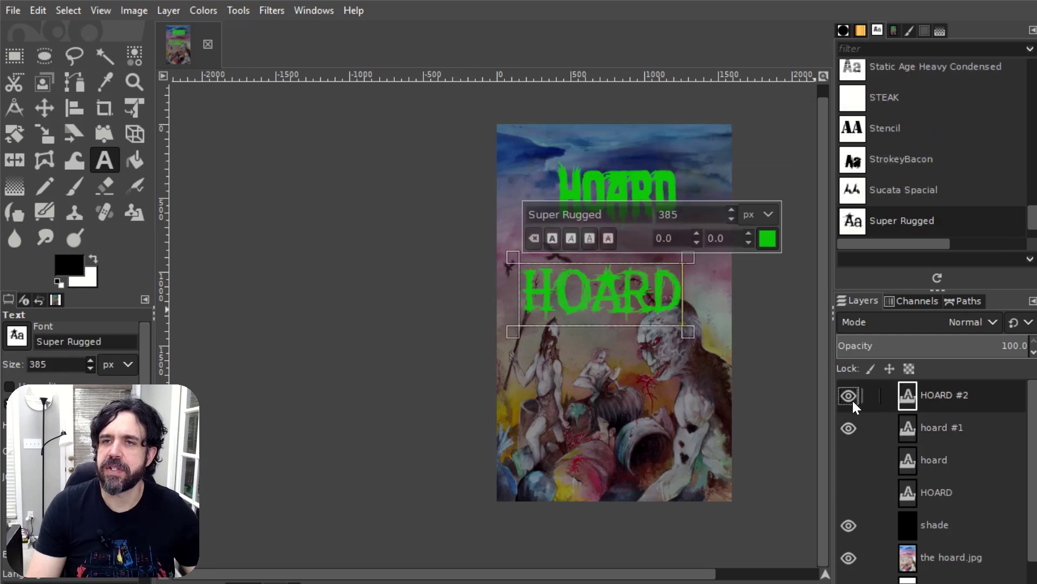
pyautogui.click(849, 398)
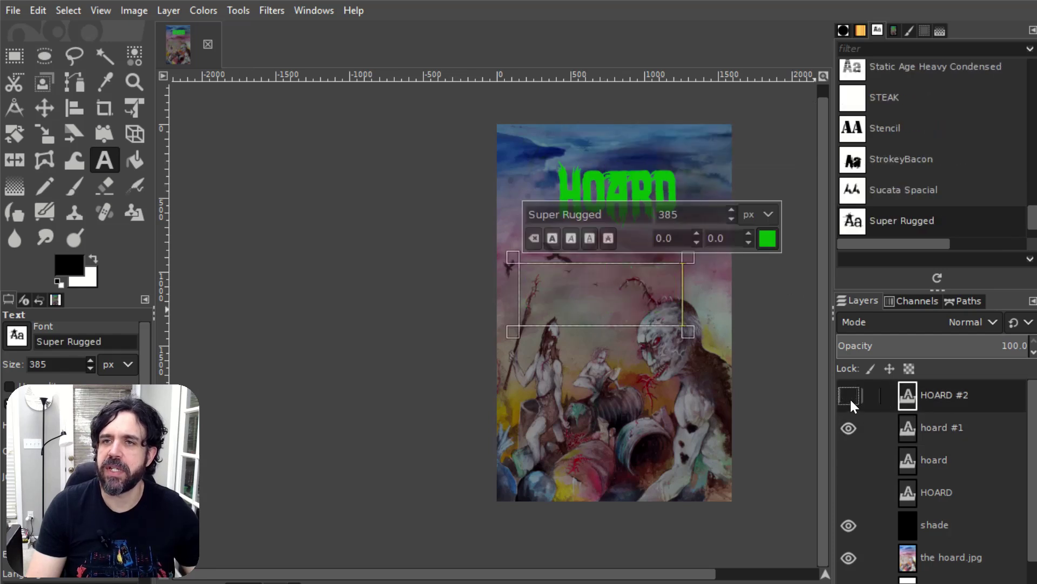
pyautogui.click(950, 424)
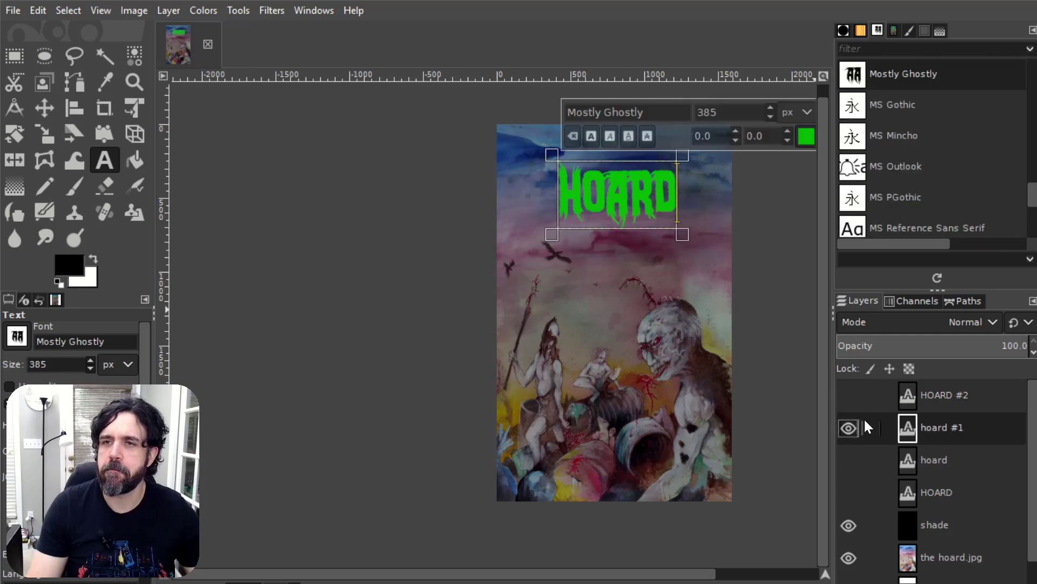
# - Compare the hoard and HOARD versions again, leaving only the Monsters Attack! hoard visible
pyautogui.click(849, 461)
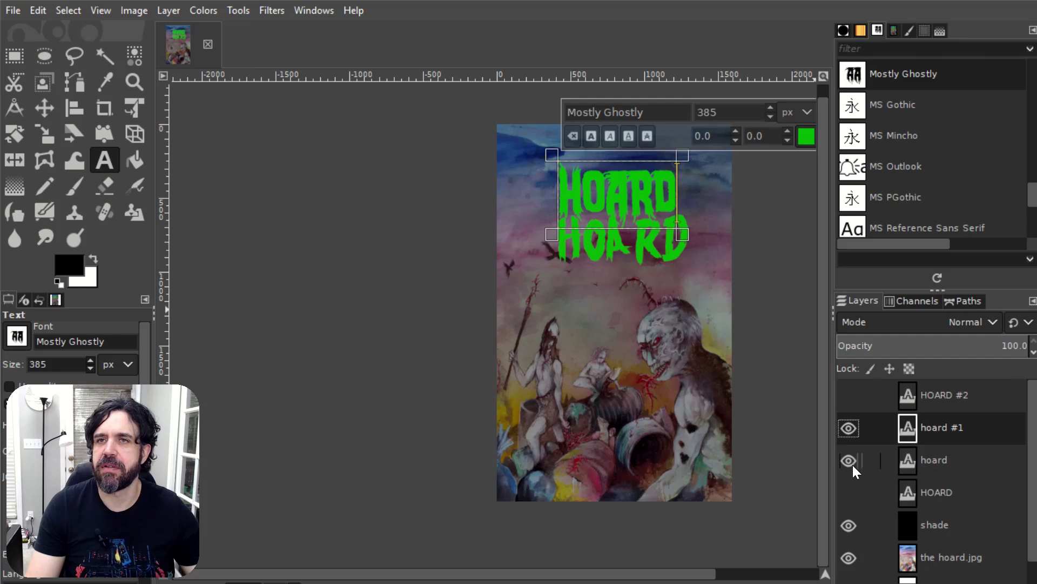
pyautogui.click(853, 465)
pyautogui.click(853, 465)
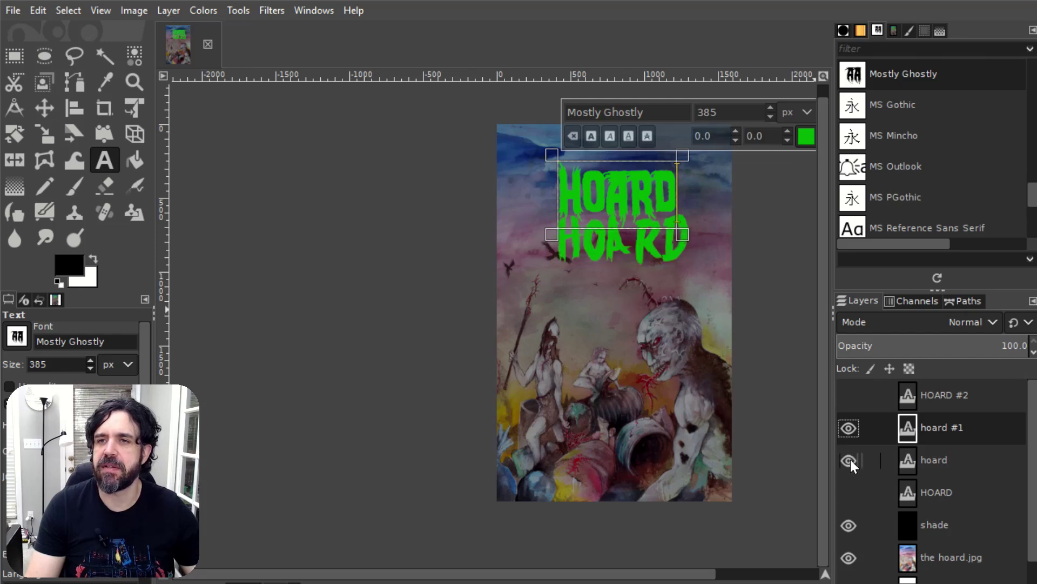
pyautogui.click(850, 490)
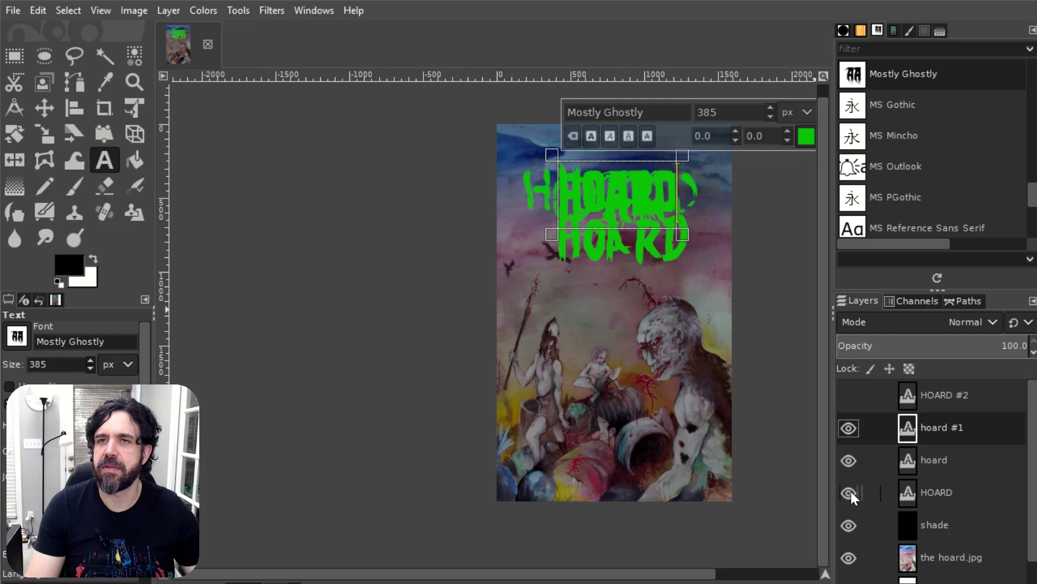
pyautogui.click(849, 491)
pyautogui.click(849, 462)
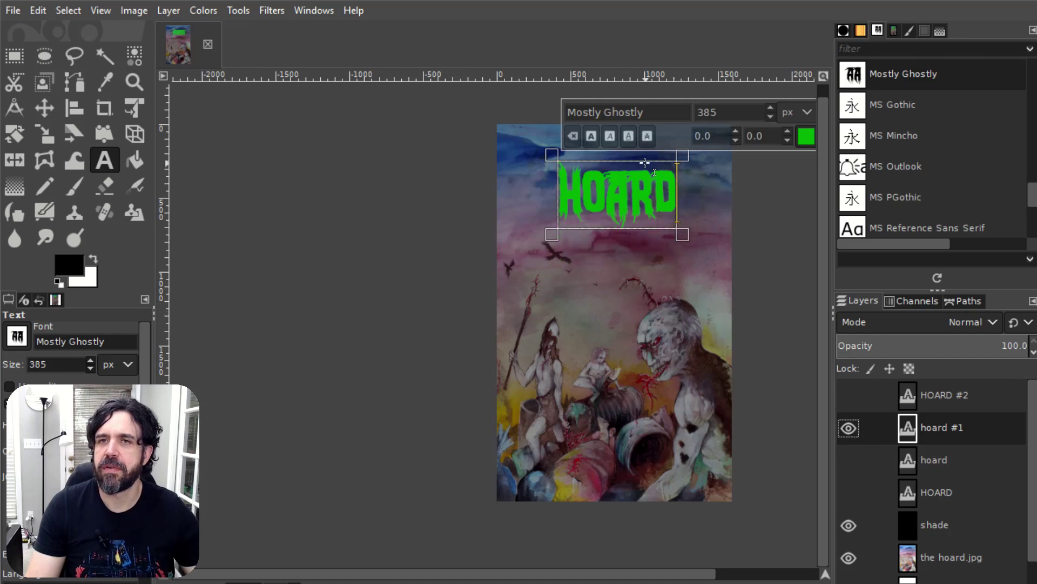
pyautogui.scroll(1, 645, 163)
pyautogui.click(849, 460)
pyautogui.click(848, 428)
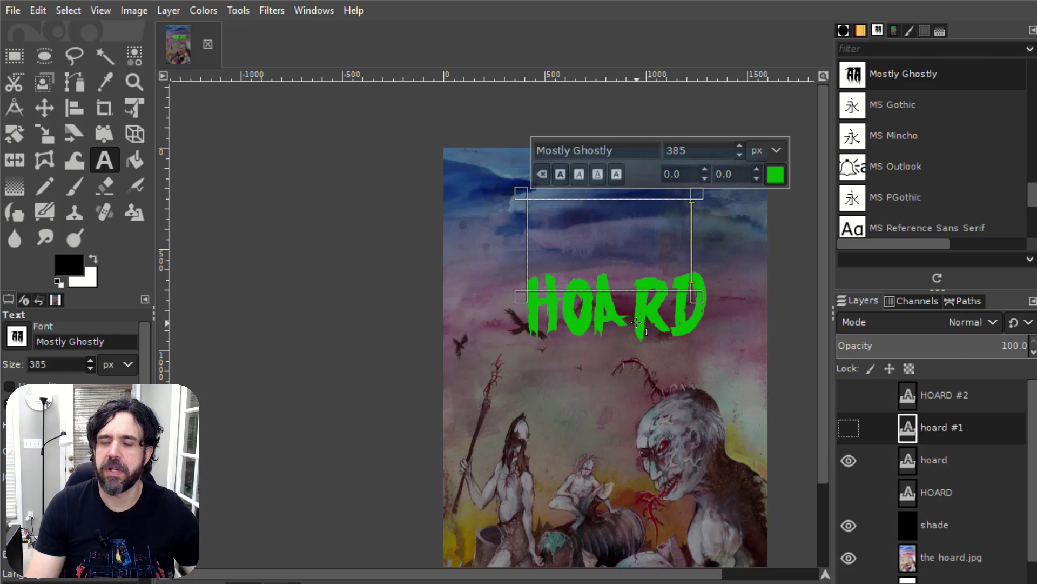
pyautogui.press('Escape')
# - Move the Monsters Attack! HOARD title higher, enlarge it to about 484 px, and nudge it left
pyautogui.press('m')
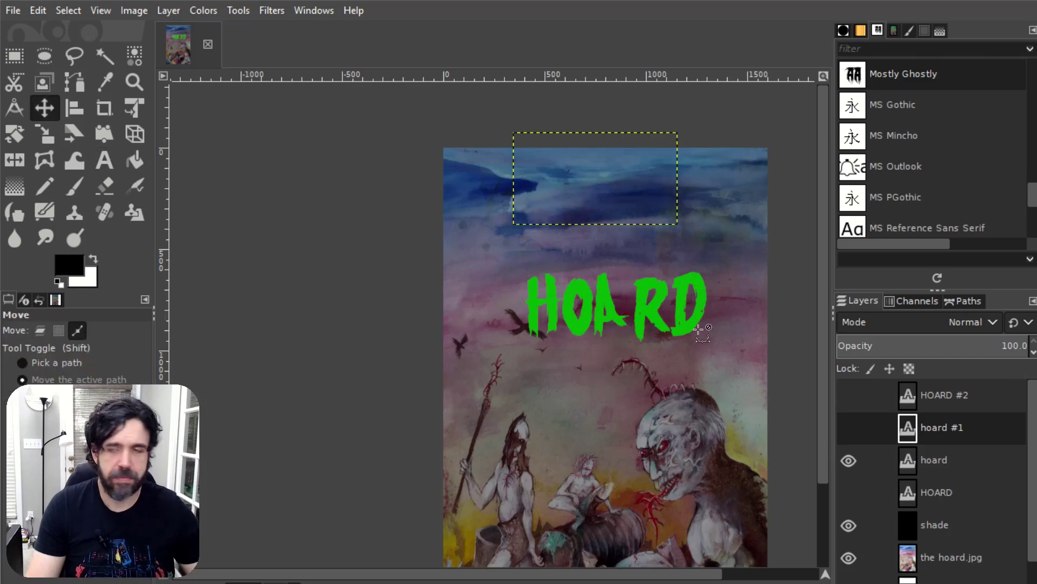
pyautogui.moveTo(699, 329); pyautogui.dragTo(637, 266)
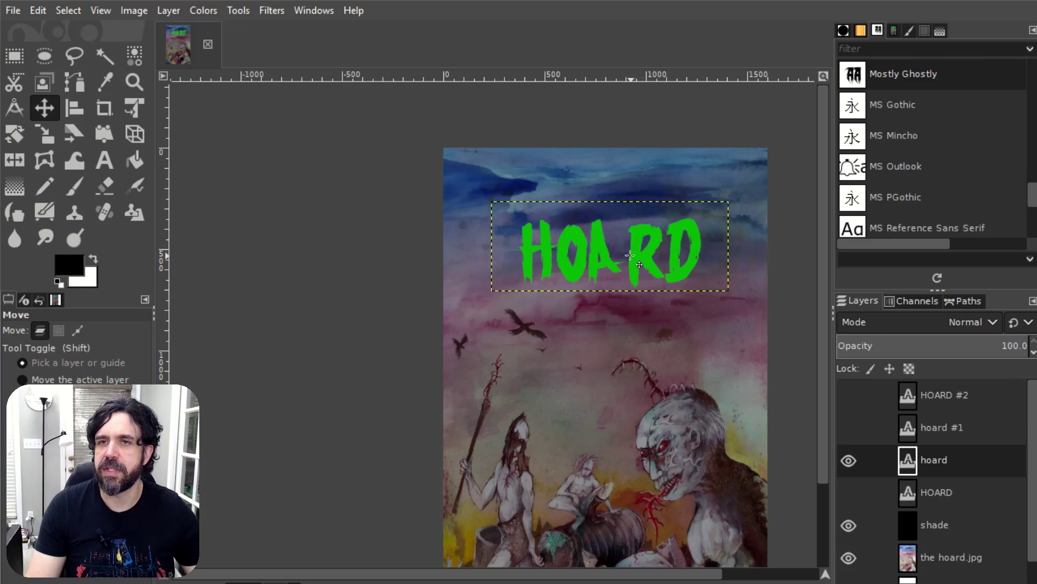
pyautogui.press('t')
pyautogui.click(627, 254)
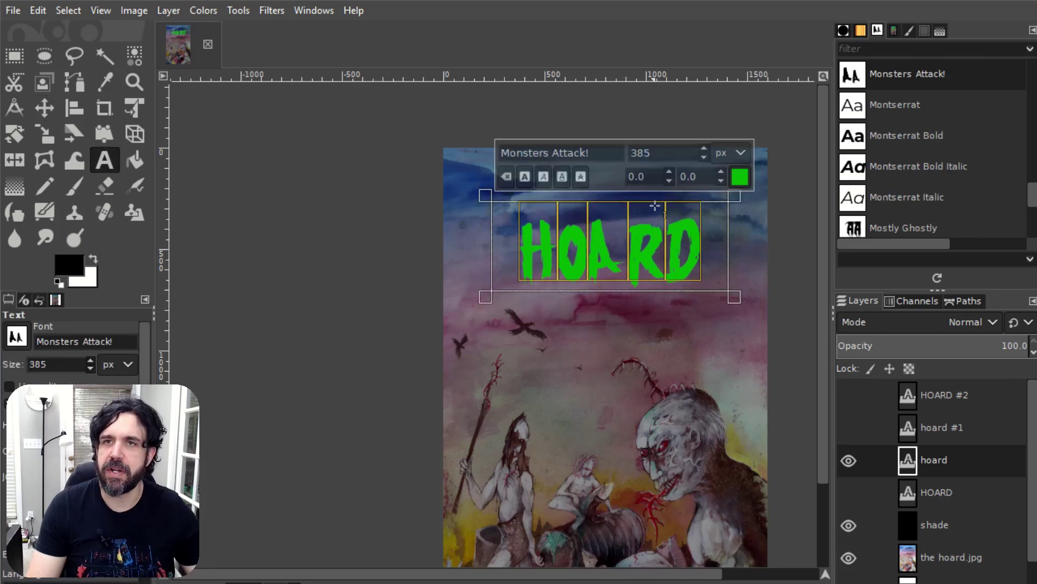
pyautogui.moveTo(707, 150); pyautogui.dragTo(707, 150)
pyautogui.press('Escape')
pyautogui.press('m')
pyautogui.moveTo(652, 260); pyautogui.dragTo(634, 260)
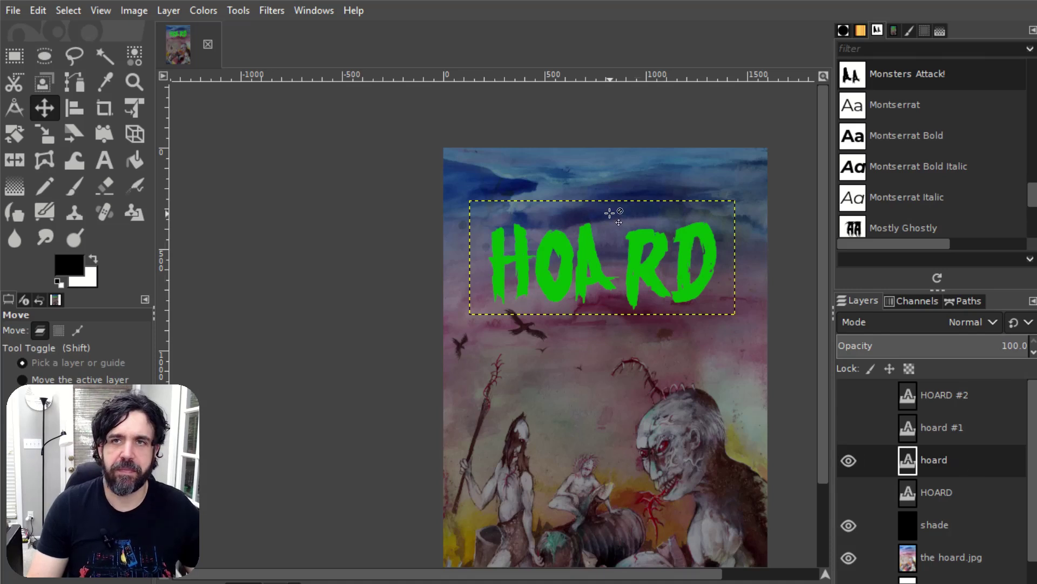
# - Draw a new text box above the HOARD title and set its colour to green 00a908
pyautogui.press('t')
pyautogui.click(537, 167)
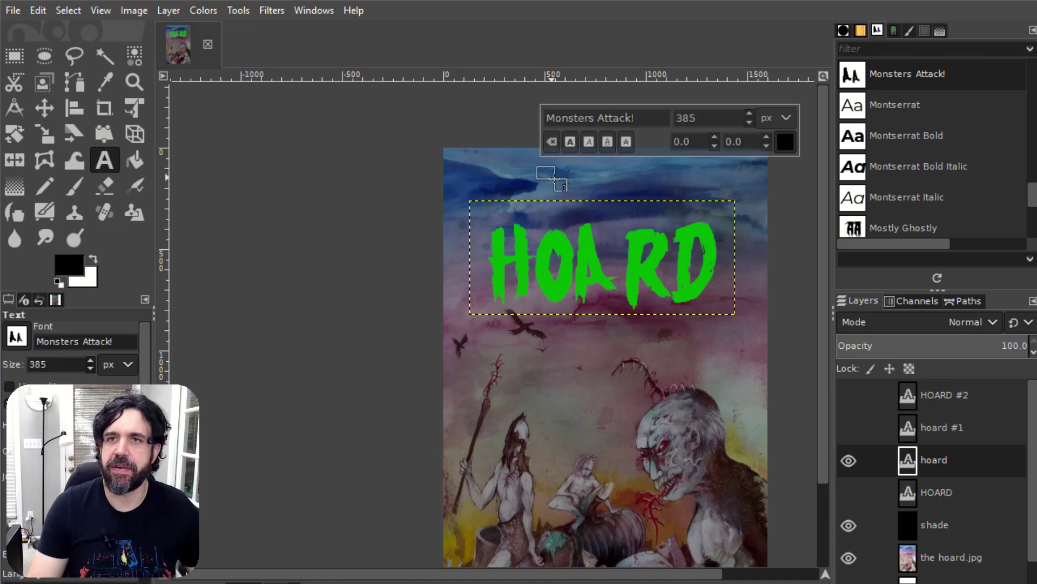
pyautogui.moveTo(555, 179); pyautogui.dragTo(632, 199)
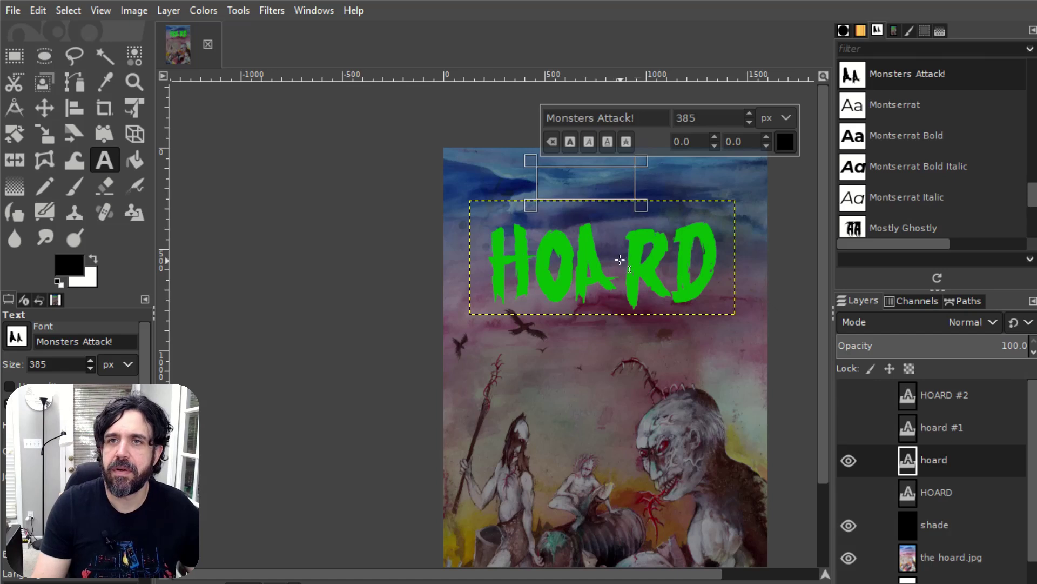
pyautogui.click(619, 260)
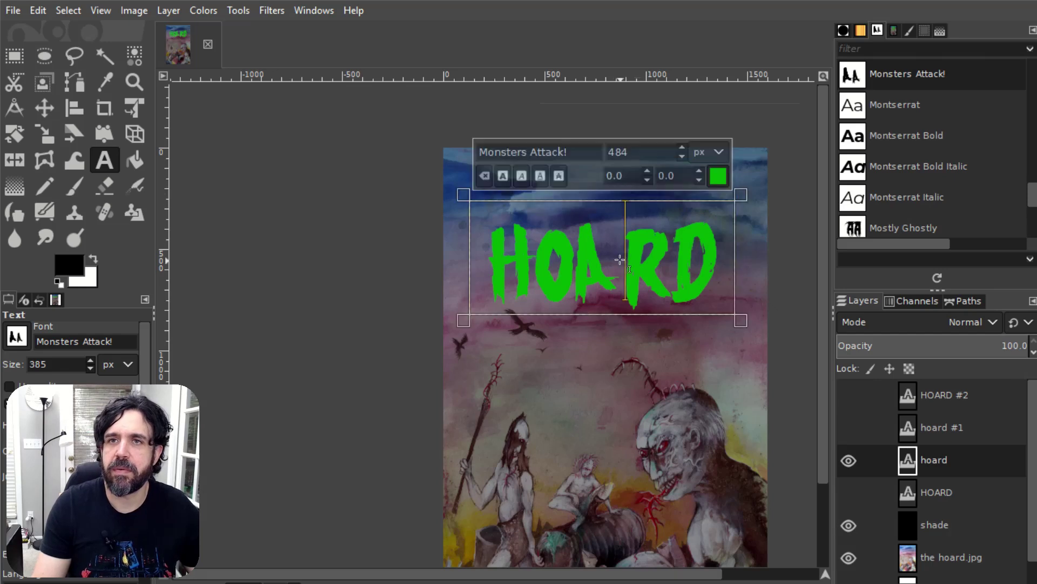
pyautogui.click(455, 161)
pyautogui.moveTo(537, 160); pyautogui.dragTo(655, 199)
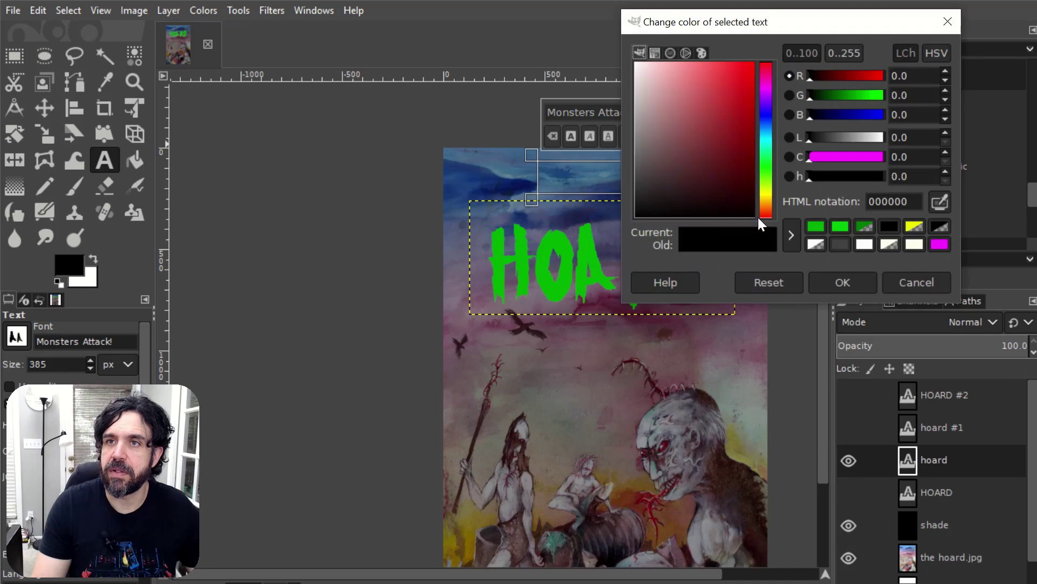
pyautogui.click(822, 225)
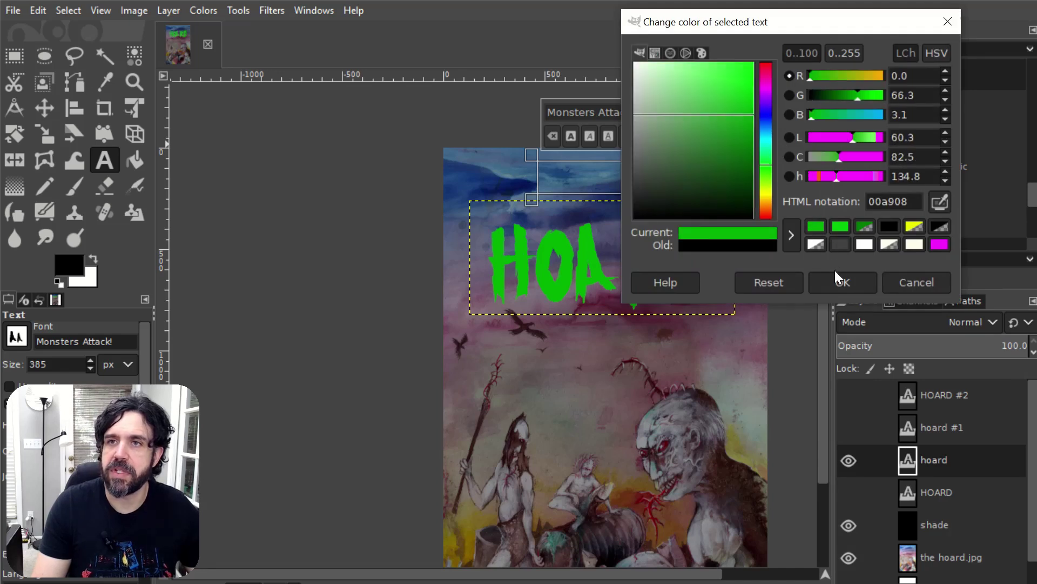
pyautogui.click(842, 282)
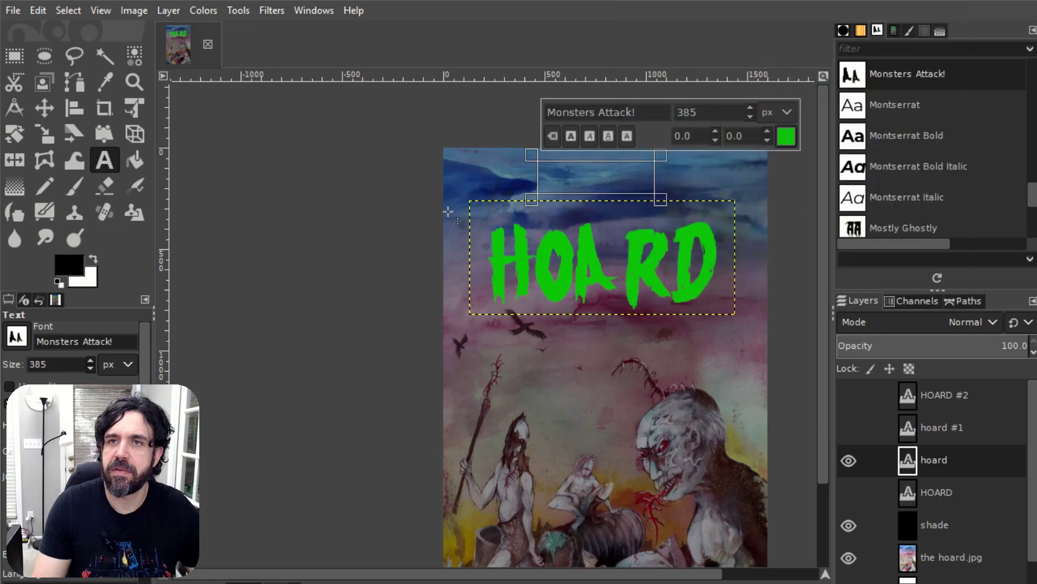
# - Add the word 'the' at 222 px and resize its text box to show it fully
pyautogui.write('the')
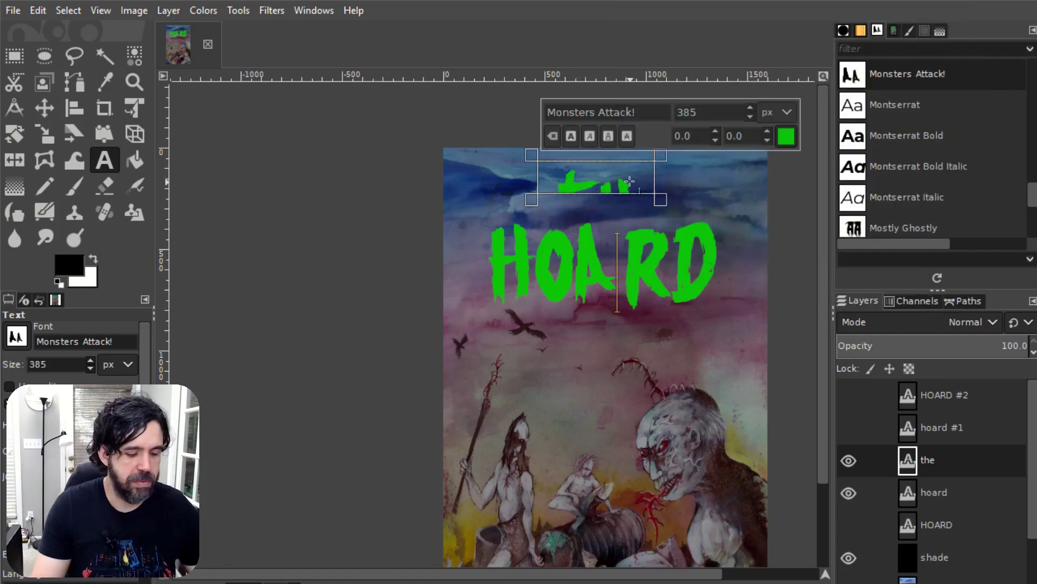
pyautogui.moveTo(749, 115); pyautogui.dragTo(750, 116)
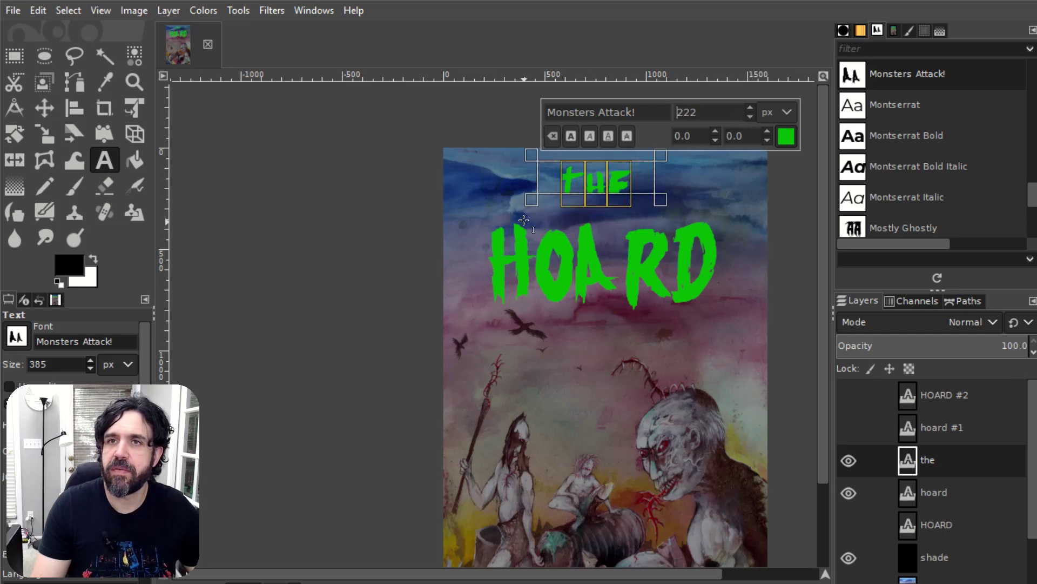
pyautogui.moveTo(522, 207); pyautogui.dragTo(530, 186)
pyautogui.hotkey('ctrl', 'z')
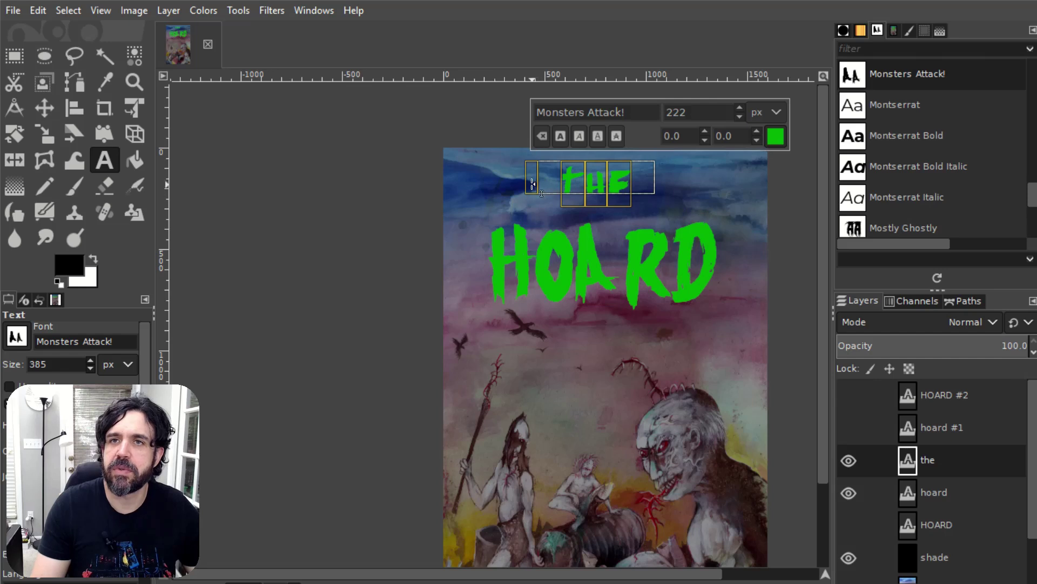
pyautogui.moveTo(532, 201); pyautogui.dragTo(527, 222)
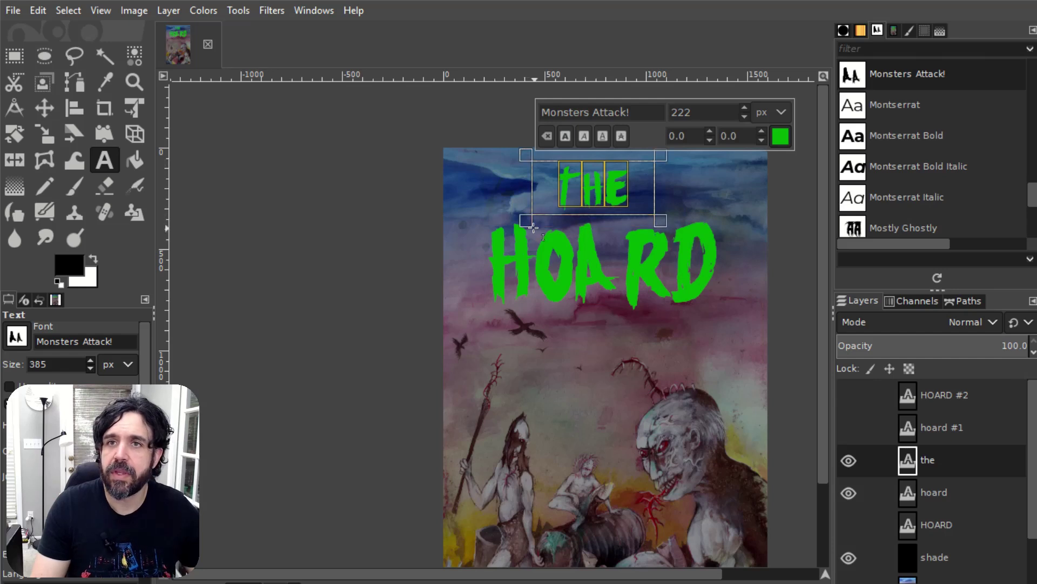
pyautogui.moveTo(527, 222); pyautogui.dragTo(525, 224)
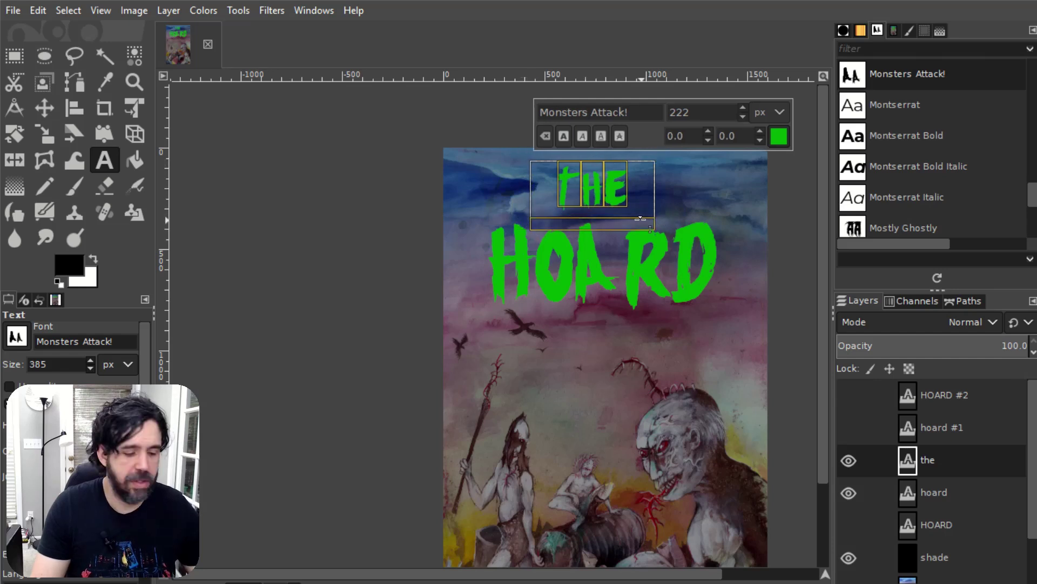
# - Finish the text and move 'the' down closer to HOARD
pyautogui.press('Escape')
pyautogui.press('m')
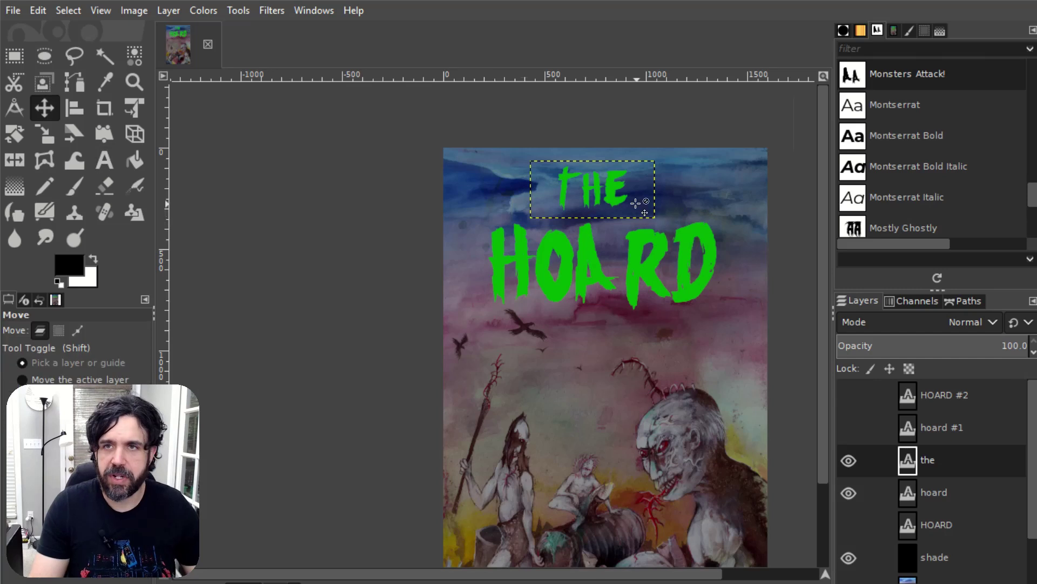
pyautogui.moveTo(621, 201)
pyautogui.mouseDown()
pyautogui.moveTo(618, 219)
pyautogui.moveTo(609, 201)
pyautogui.mouseUp()
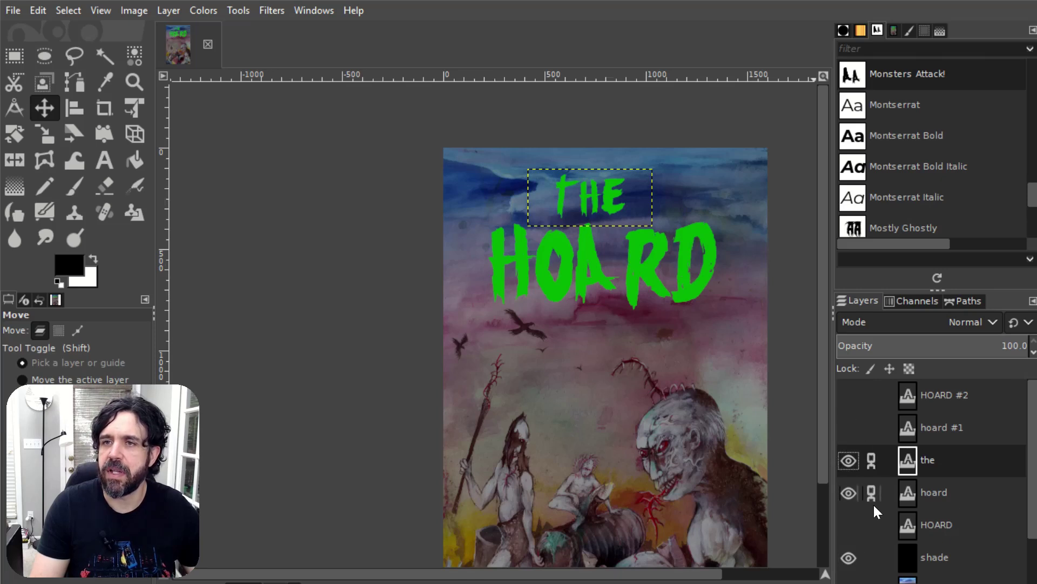
# - Adjust 'the' slightly and link its layer with the hoard layer
pyautogui.scroll(-2, 929, 539)
pyautogui.click(935, 534)
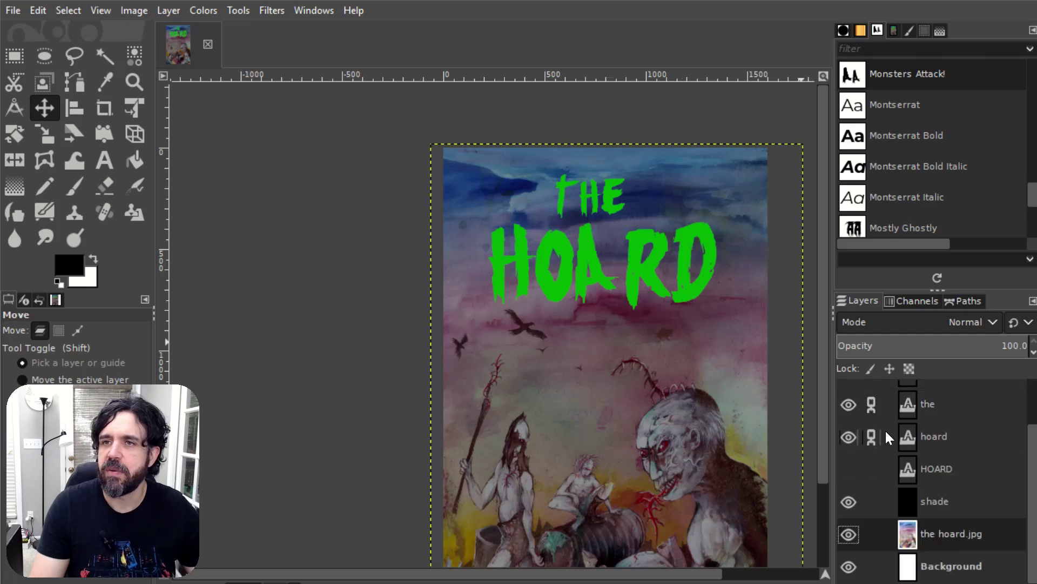
pyautogui.click(615, 203)
pyautogui.moveTo(615, 204); pyautogui.dragTo(621, 203)
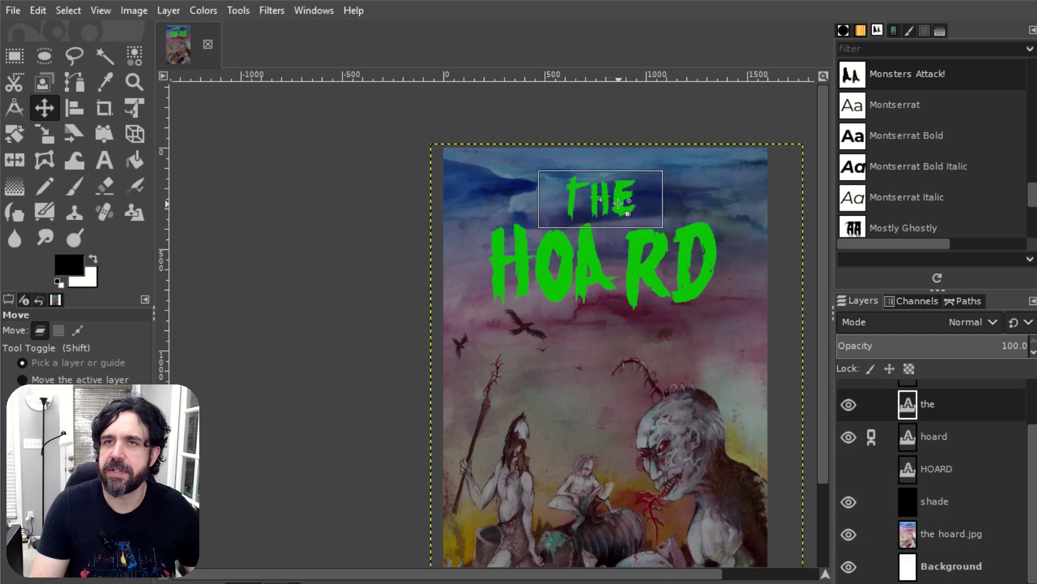
pyautogui.click(621, 203)
pyautogui.click(871, 404)
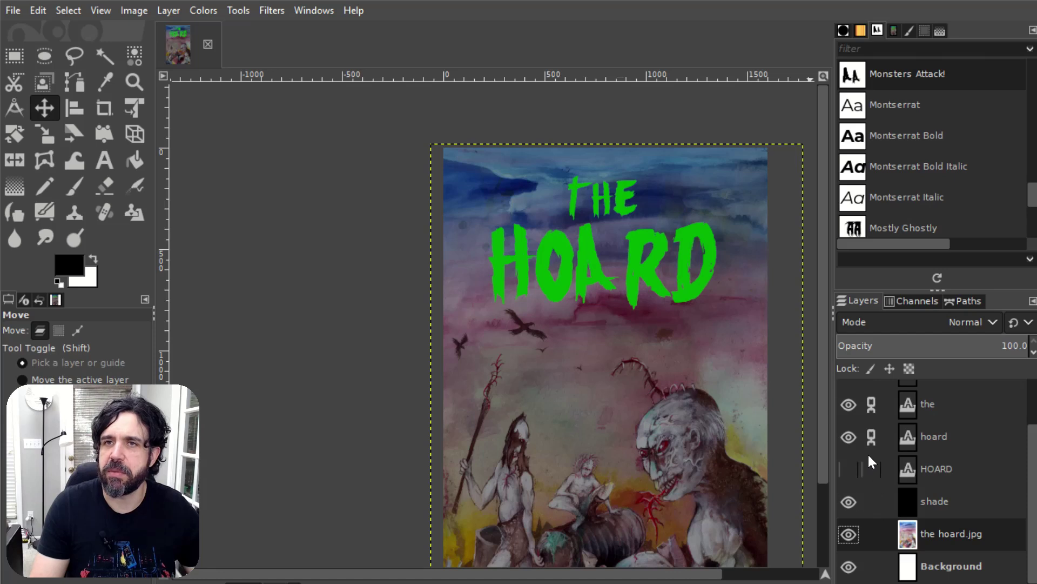
pyautogui.click(622, 200)
pyautogui.moveTo(623, 200); pyautogui.dragTo(623, 199)
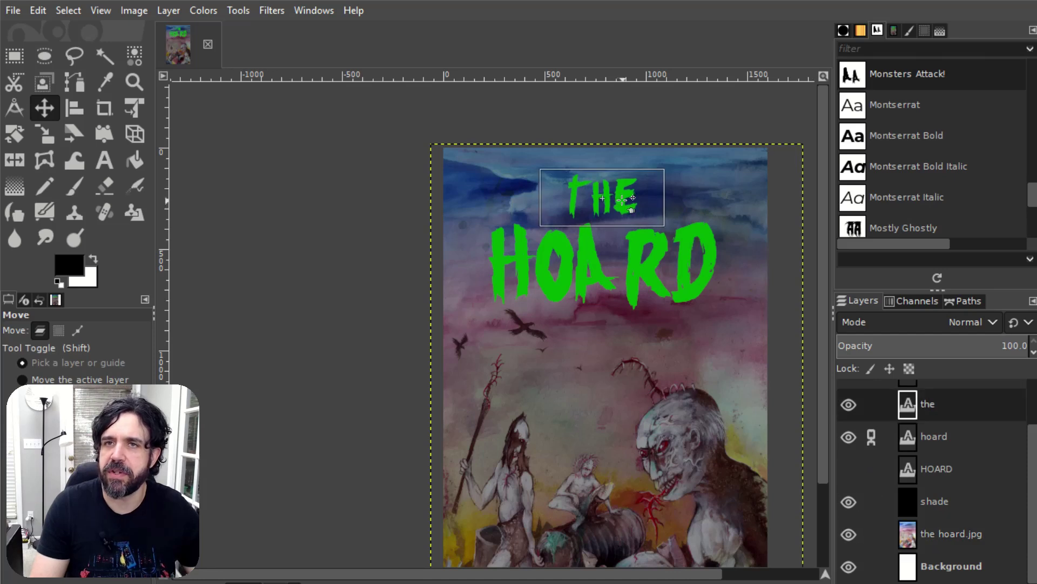
pyautogui.click(757, 313)
pyautogui.click(874, 404)
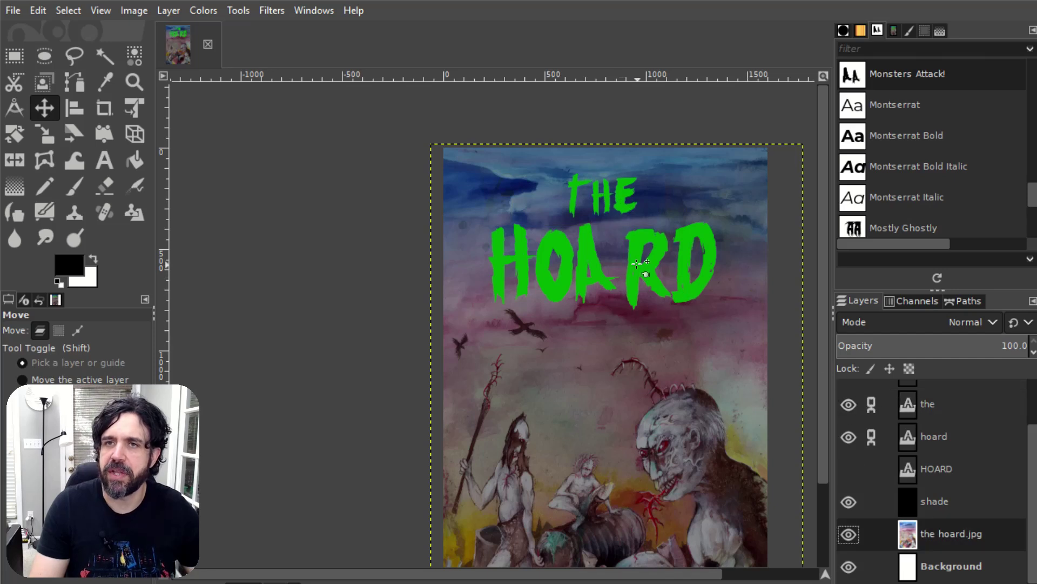
# - Lower the linked THE HOARD title toward the cover's middle and hide the shade layer
pyautogui.moveTo(639, 260); pyautogui.dragTo(688, 267)
pyautogui.click(687, 266)
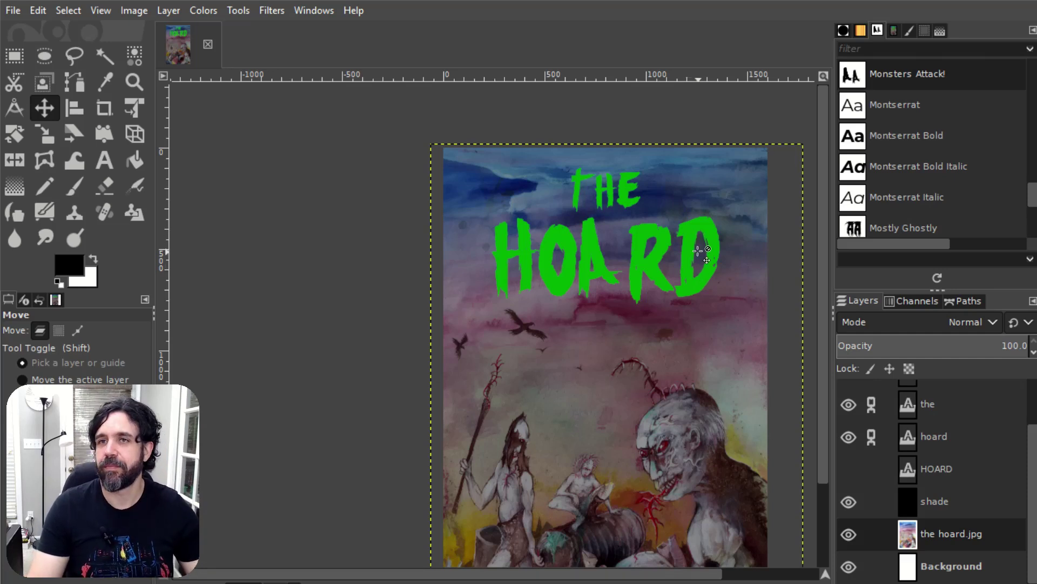
pyautogui.click(912, 502)
pyautogui.moveTo(656, 273); pyautogui.dragTo(601, 316)
pyautogui.click(848, 501)
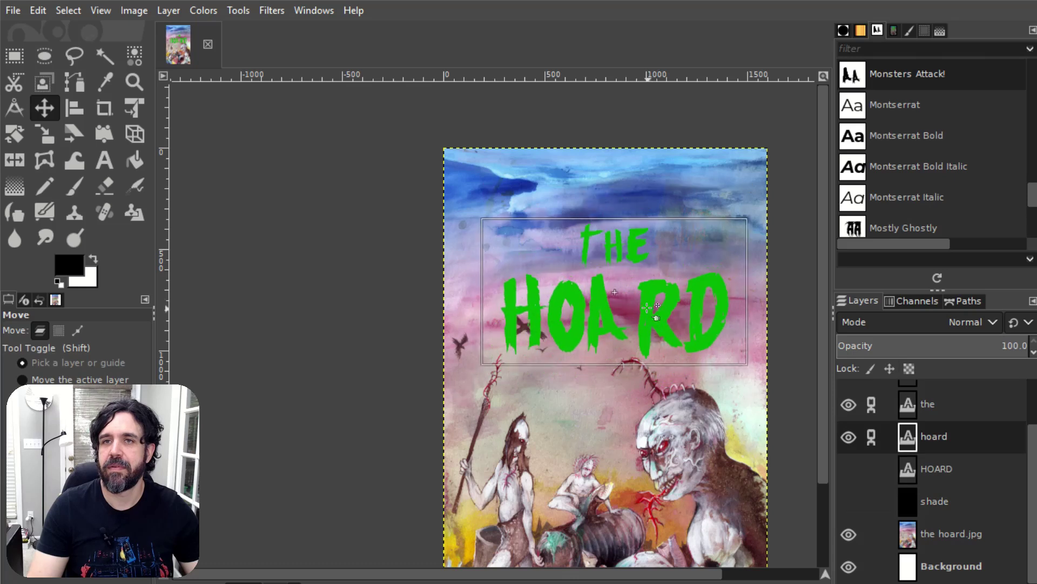
# - Nudge the linked THE HOARD title slightly left and down
pyautogui.click(271, 10)
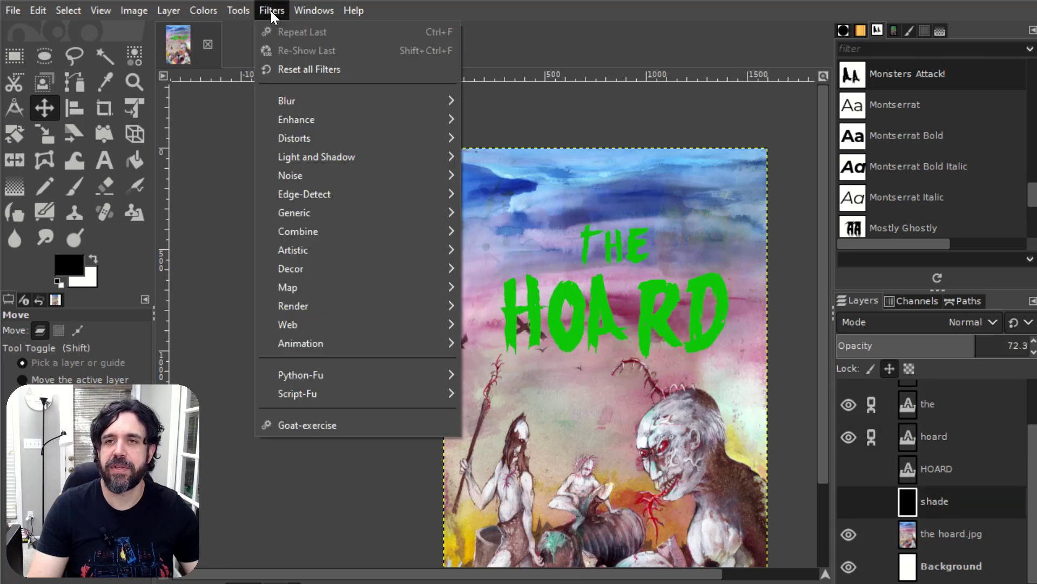
pyautogui.click(598, 308)
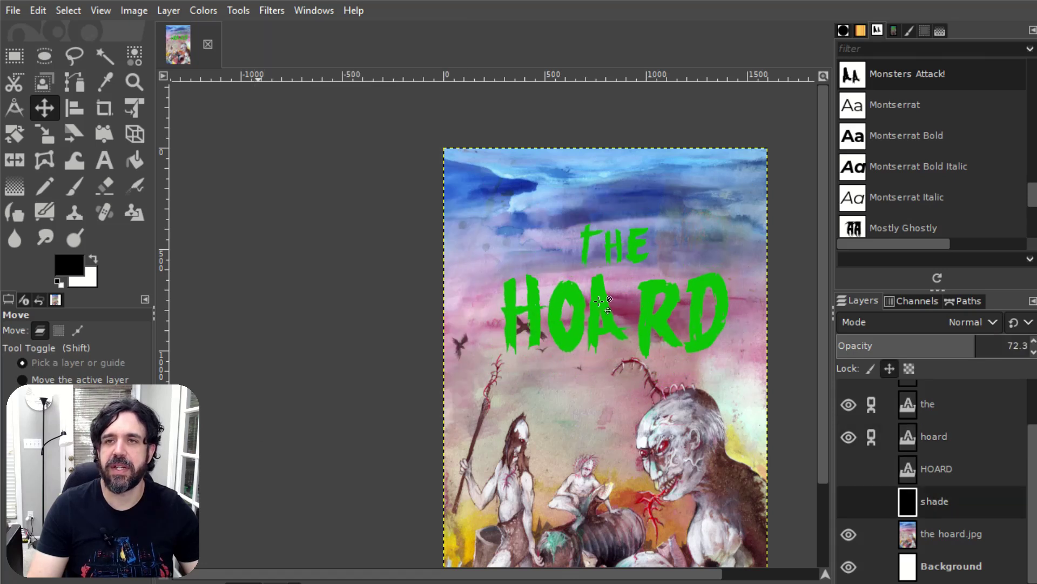
pyautogui.moveTo(598, 338); pyautogui.dragTo(594, 341)
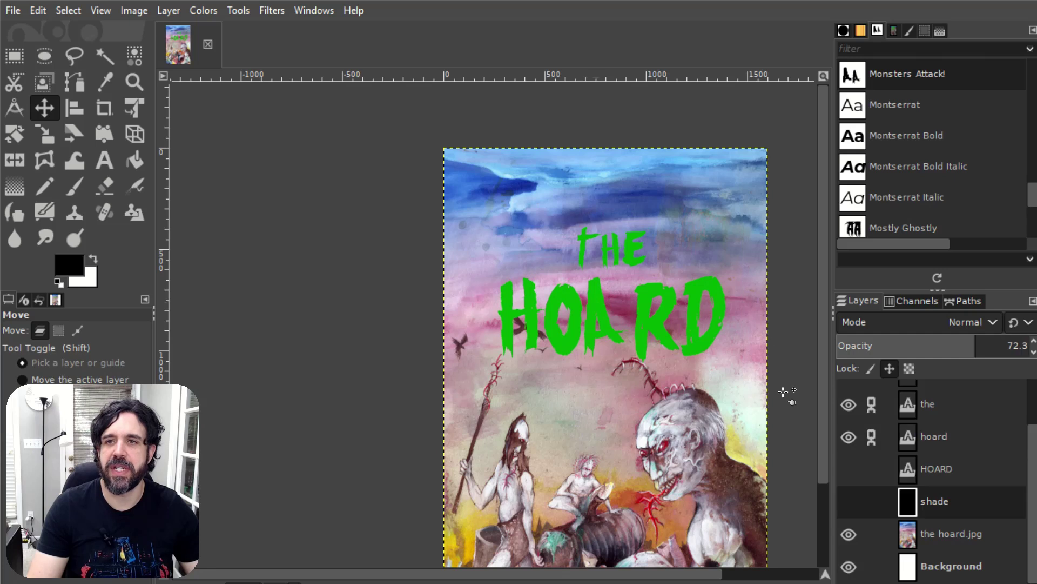
pyautogui.moveTo(821, 385)
pyautogui.mouseDown()
pyautogui.moveTo(827, 454)
pyautogui.moveTo(832, 385)
pyautogui.mouseUp()
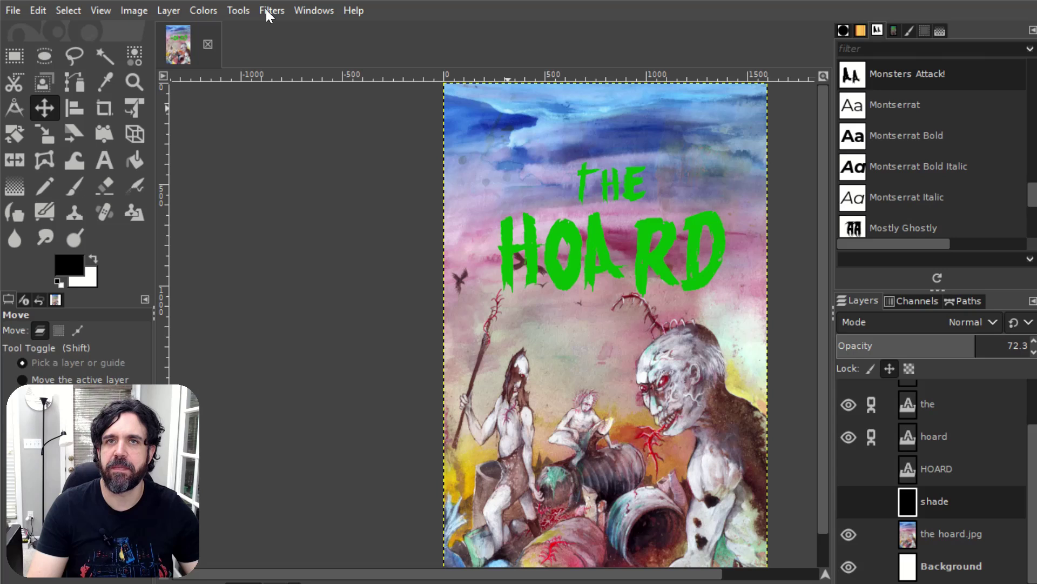
# - Bring up the Filters > Light and Shadow effects
pyautogui.click(240, 11)
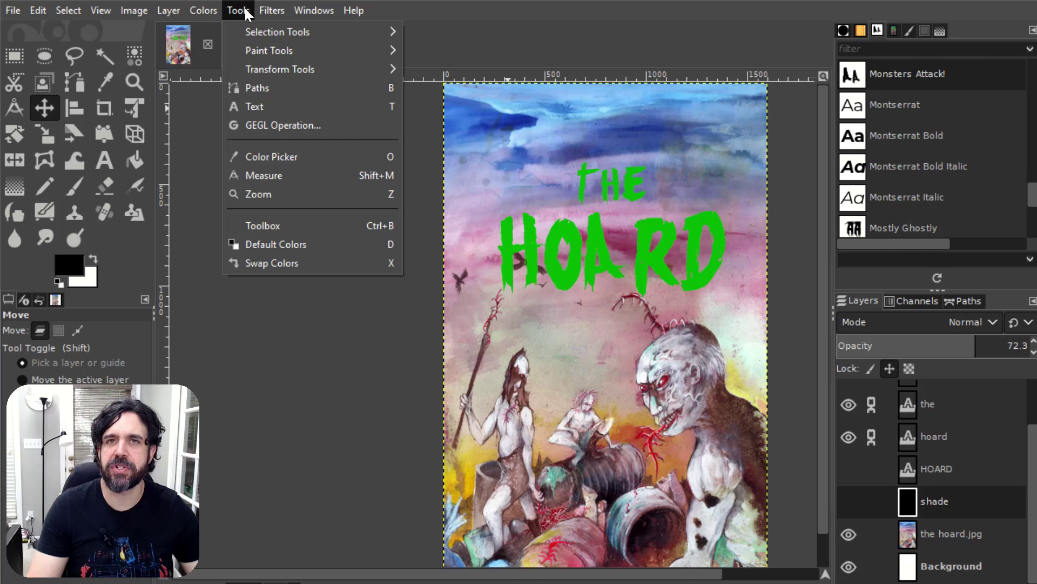
pyautogui.moveTo(264, 7)
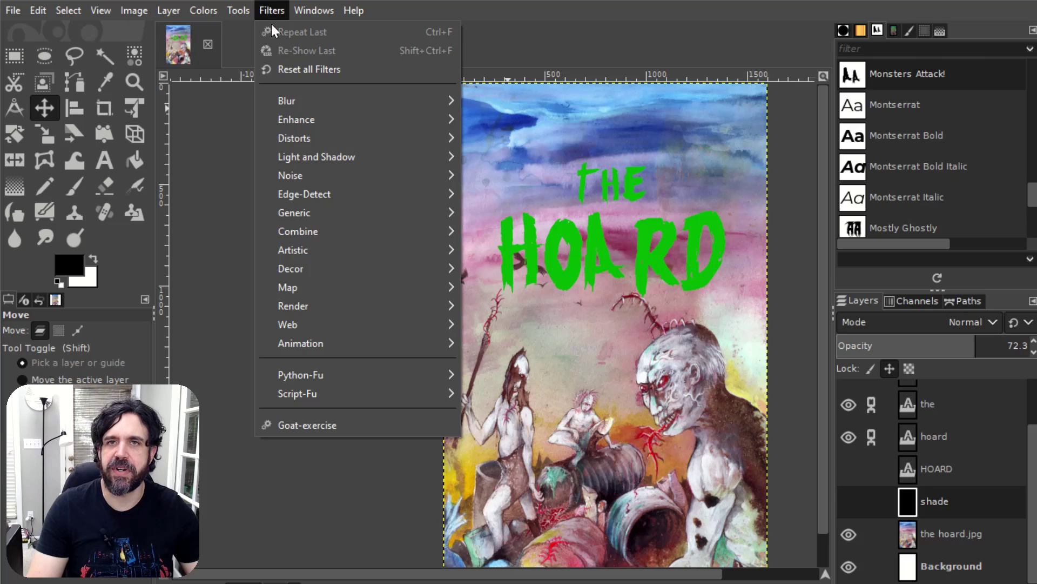
pyautogui.moveTo(311, 158)
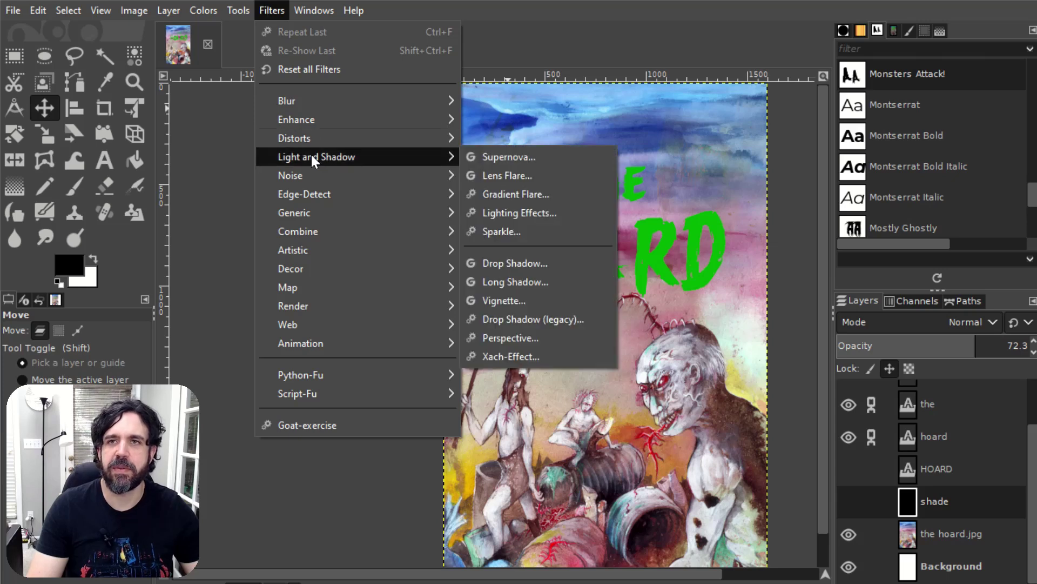
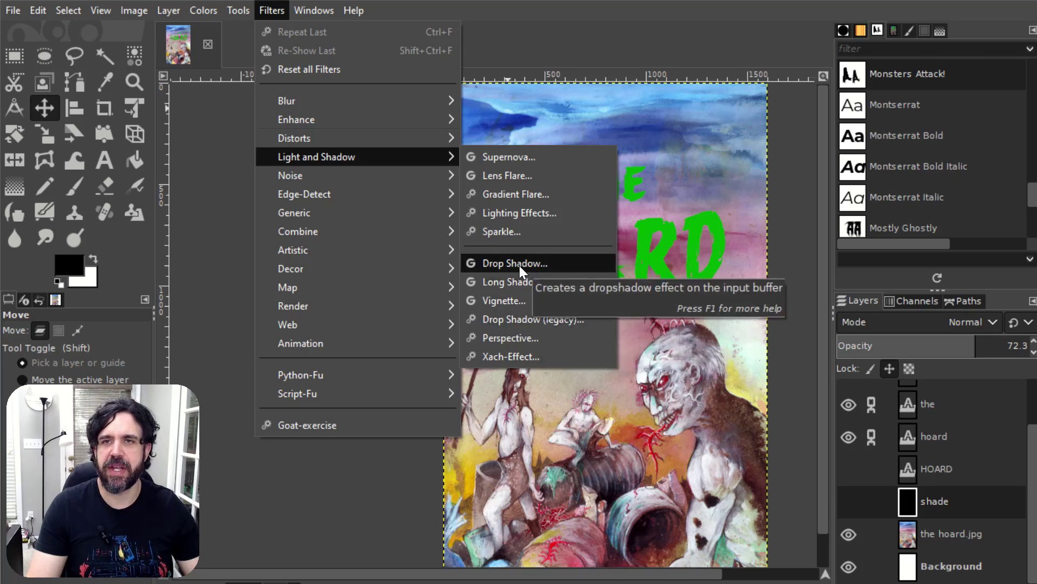
# - Try a drop shadow with 0 vertical offset and 100 opacity, then undo it
pyautogui.click(515, 321)
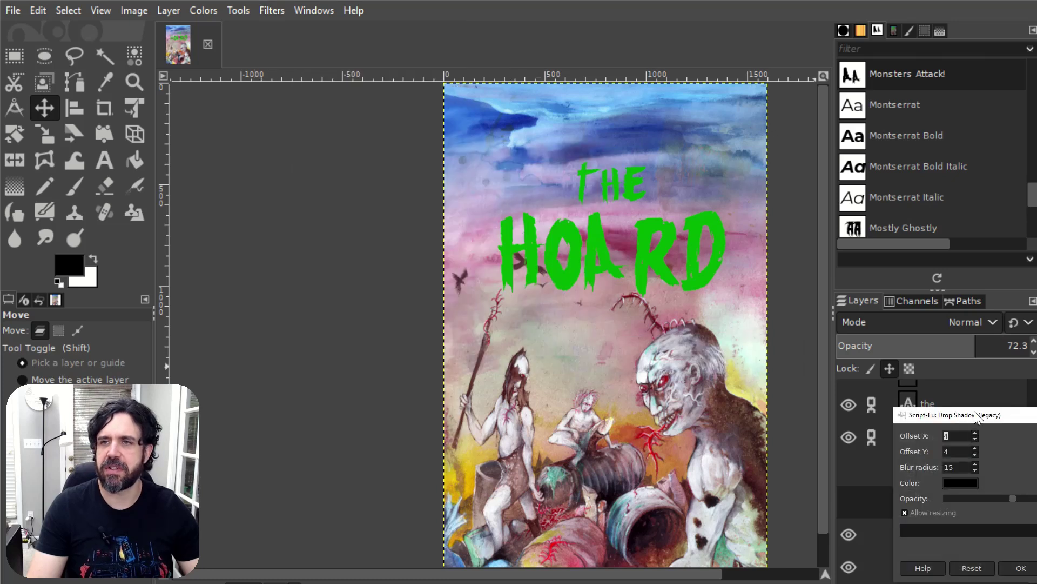
pyautogui.moveTo(973, 415); pyautogui.dragTo(292, 141)
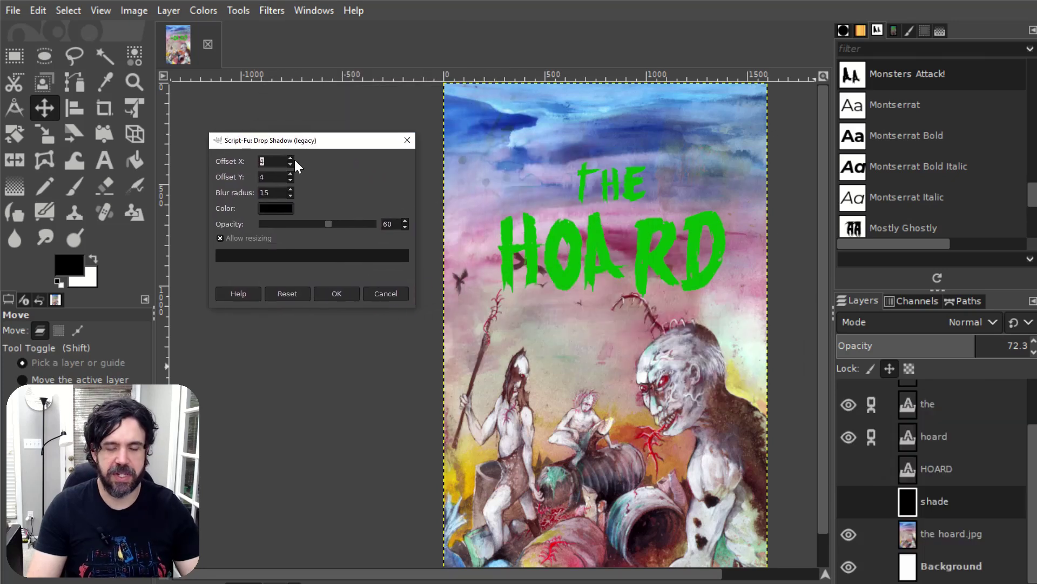
pyautogui.write('0')
pyautogui.click(271, 182)
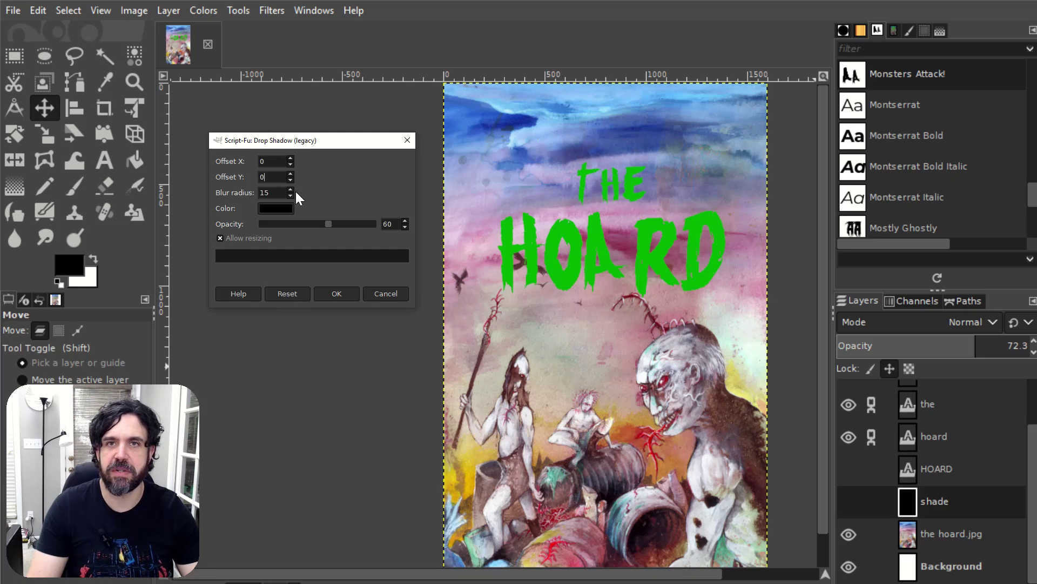
pyautogui.moveTo(329, 225); pyautogui.dragTo(400, 231)
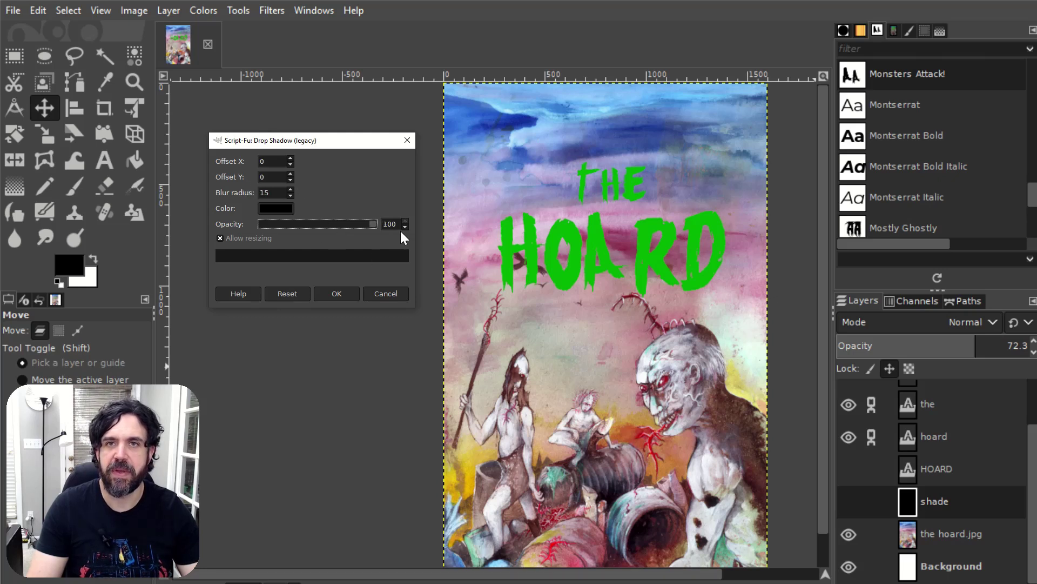
pyautogui.click(338, 294)
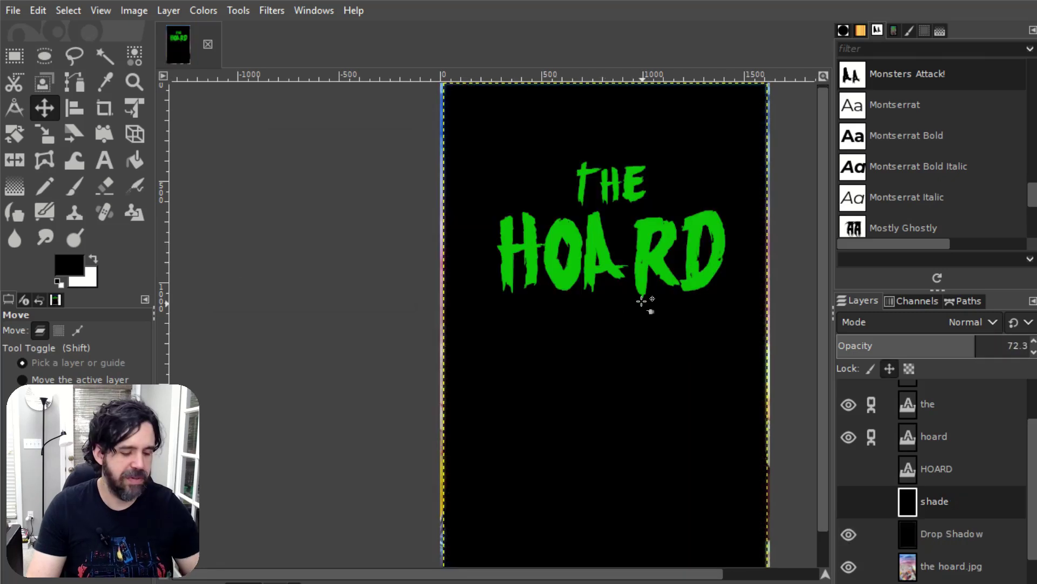
pyautogui.hotkey('ctrl', 'z')
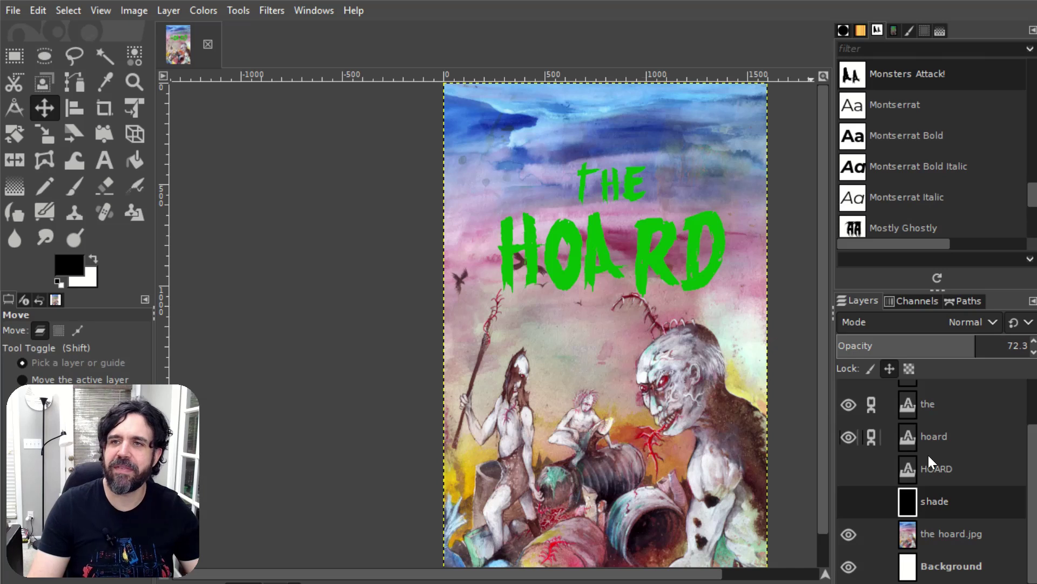
# - Apply the drop shadow to the hoard title layer three times
pyautogui.click(935, 440)
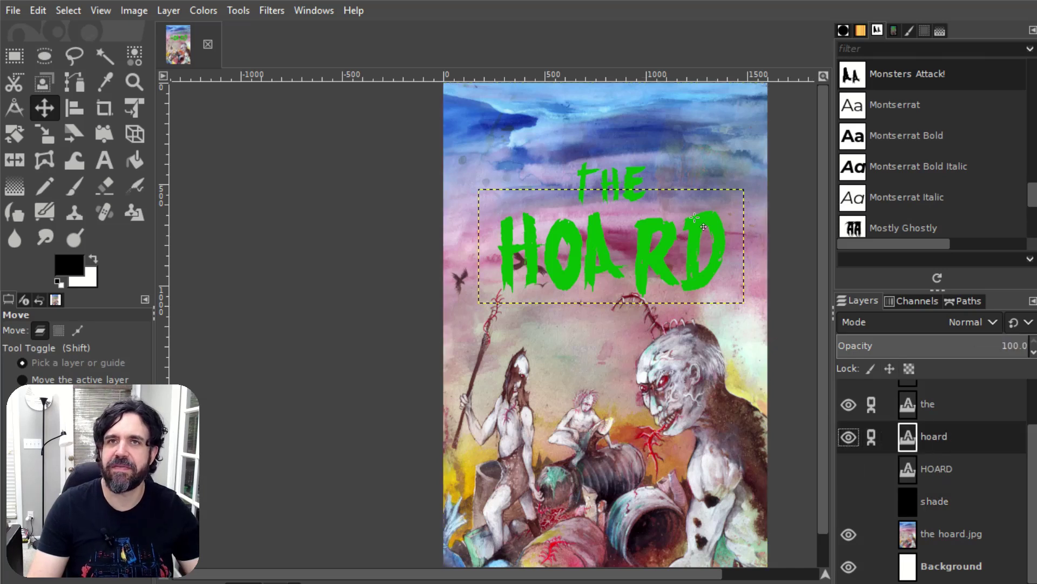
pyautogui.click(271, 9)
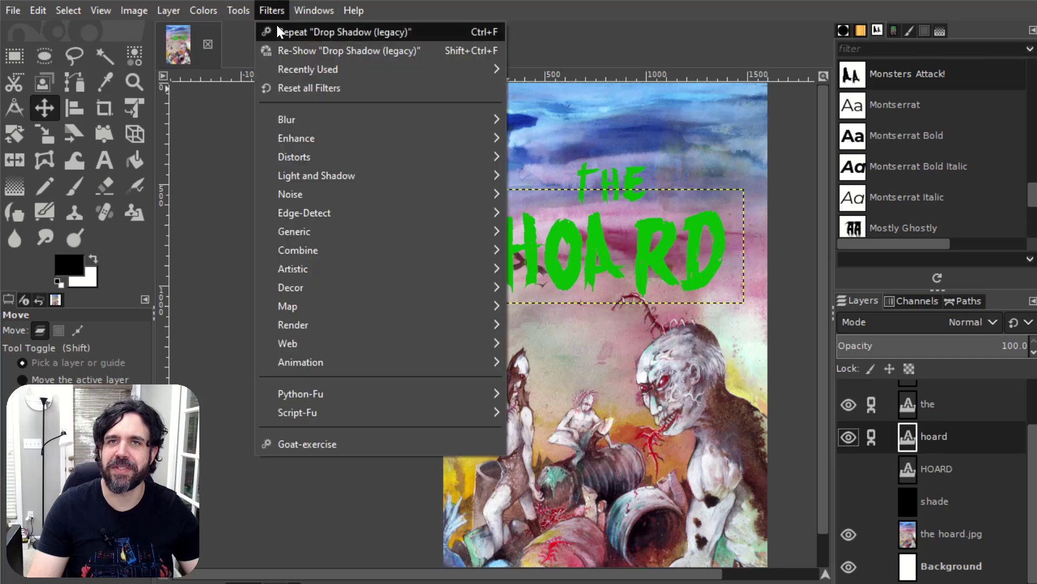
pyautogui.click(278, 32)
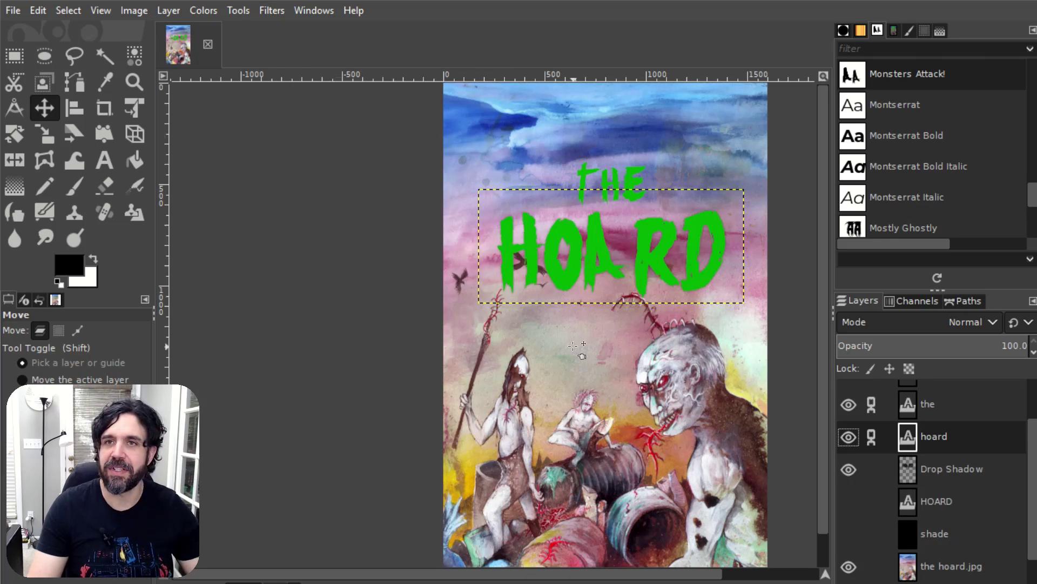
pyautogui.hotkey('ctrl', 'f')
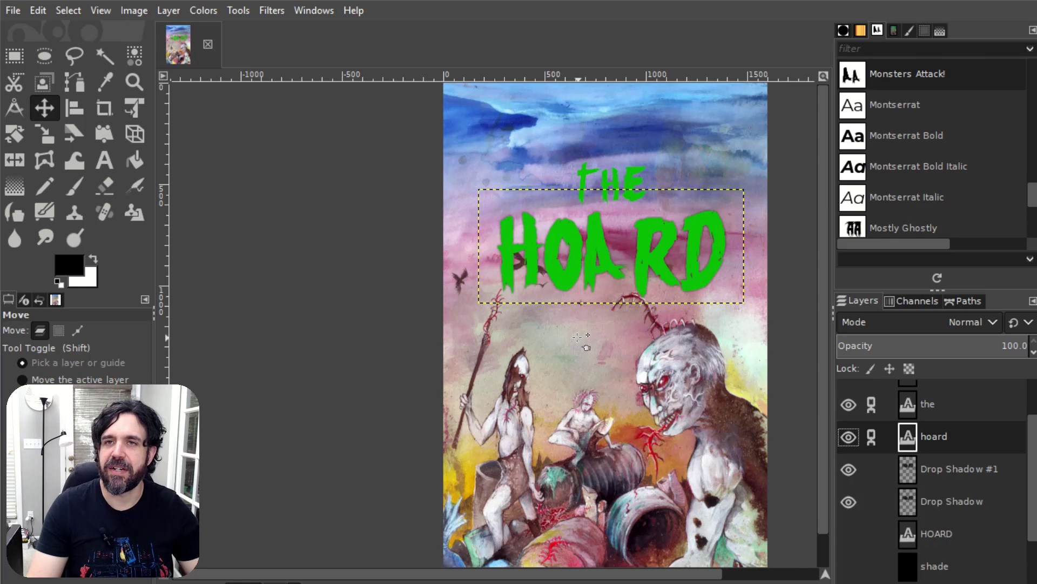
pyautogui.click(267, 11)
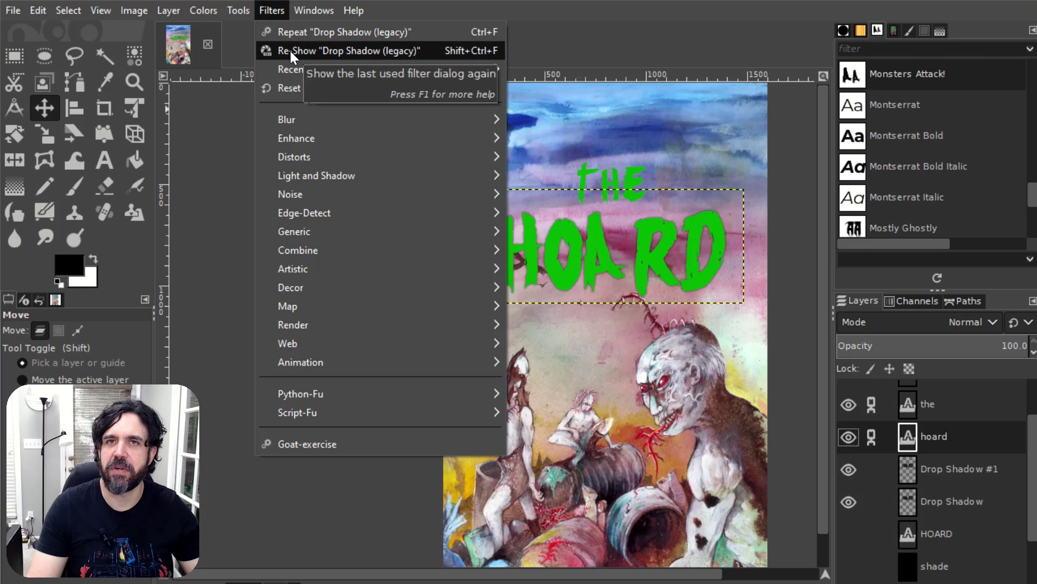
pyautogui.click(439, 33)
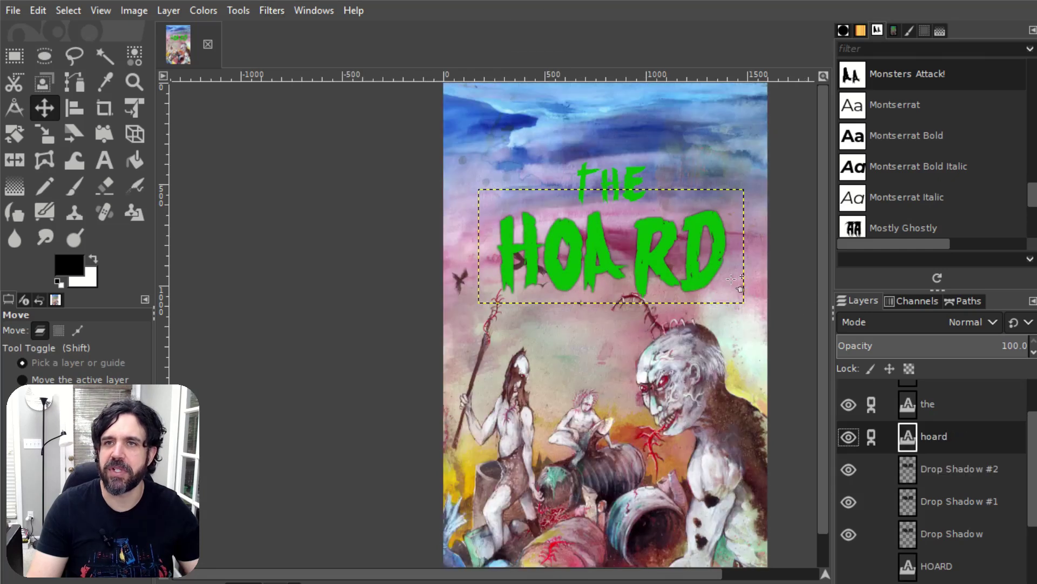
# - Remove the Drop Shadow #2 and Drop Shadow #1 layers
pyautogui.press('a')
pyautogui.rightClick(936, 471)
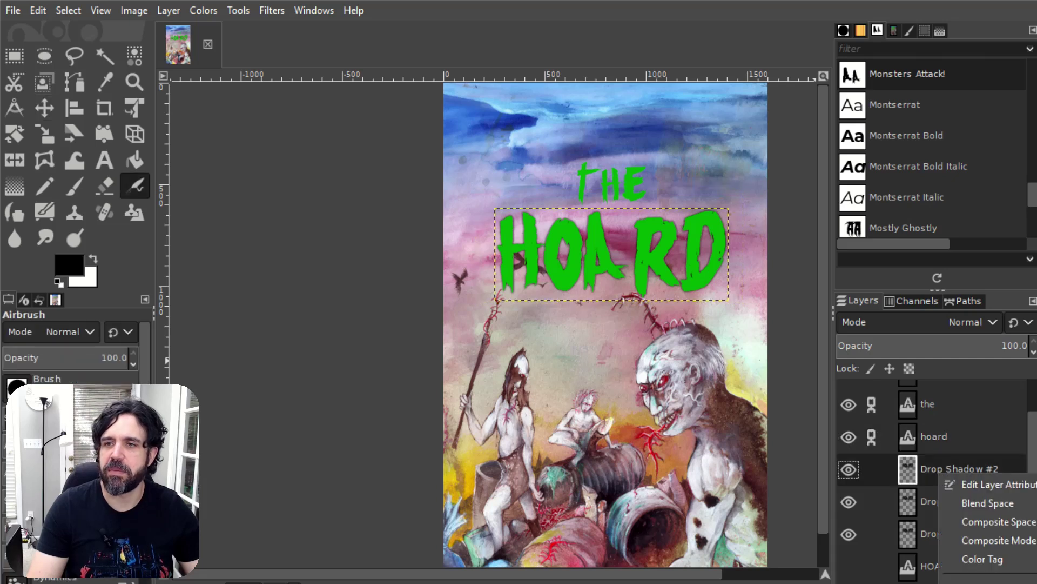
pyautogui.press('Escape')
pyautogui.hotkey('ctrl', 'z')
pyautogui.rightClick(938, 436)
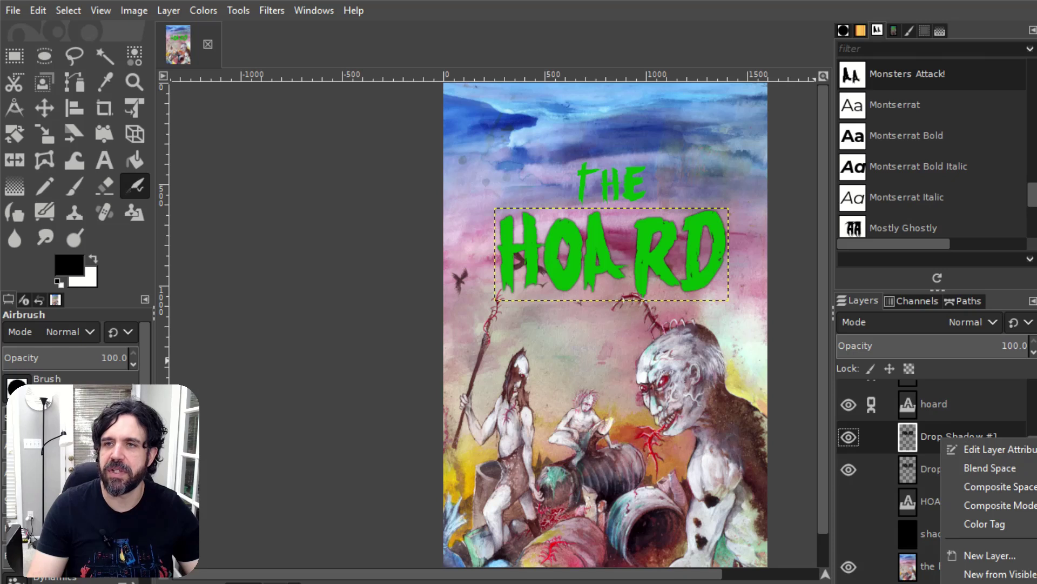
pyautogui.press('Escape')
pyautogui.hotkey('ctrl', 'z')
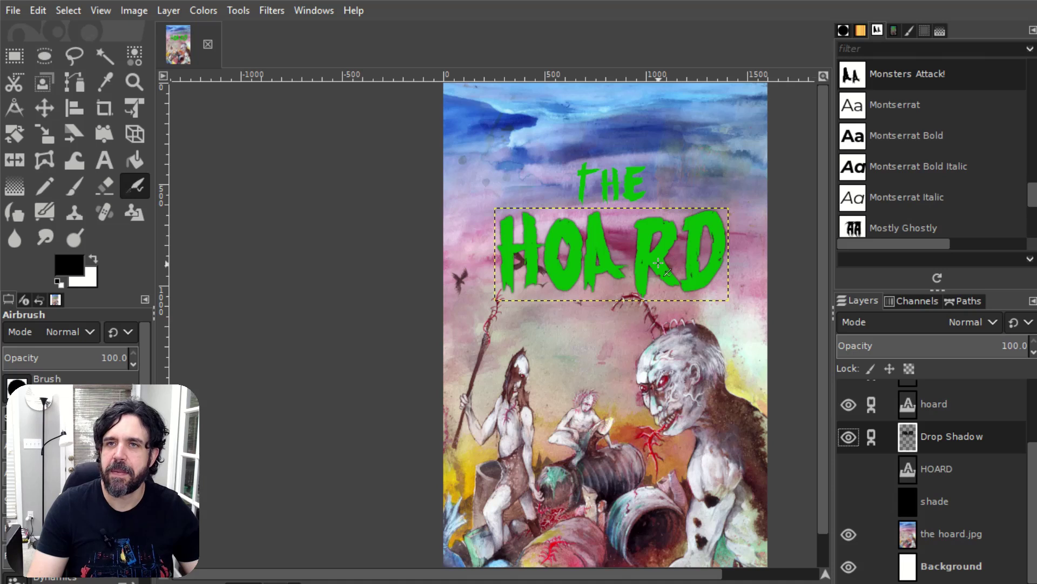
# - Unlink the Drop Shadow layer from HOARD and apply a drop shadow to the word THE
pyautogui.click(872, 437)
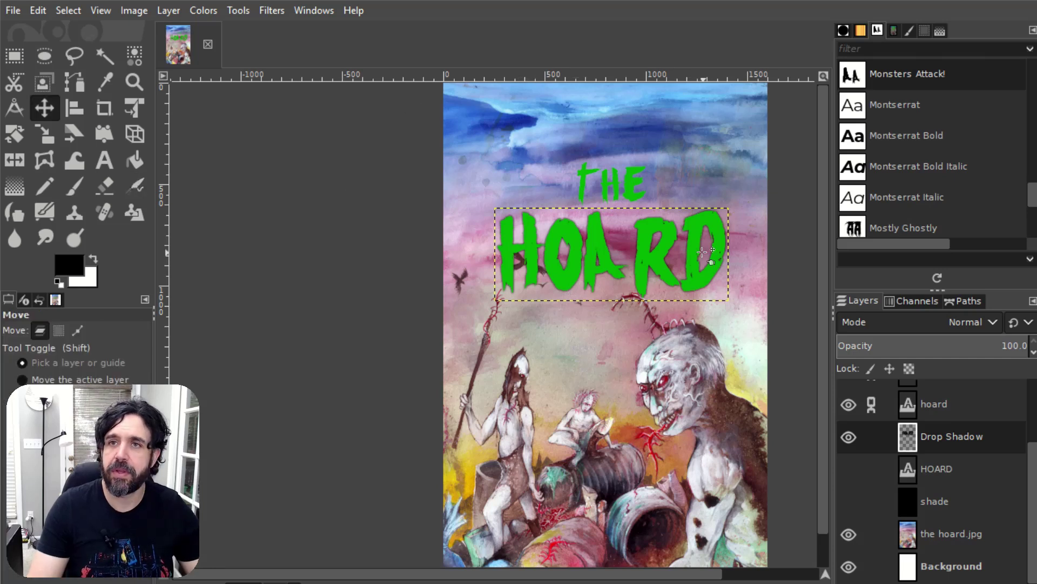
pyautogui.moveTo(692, 260); pyautogui.dragTo(691, 353)
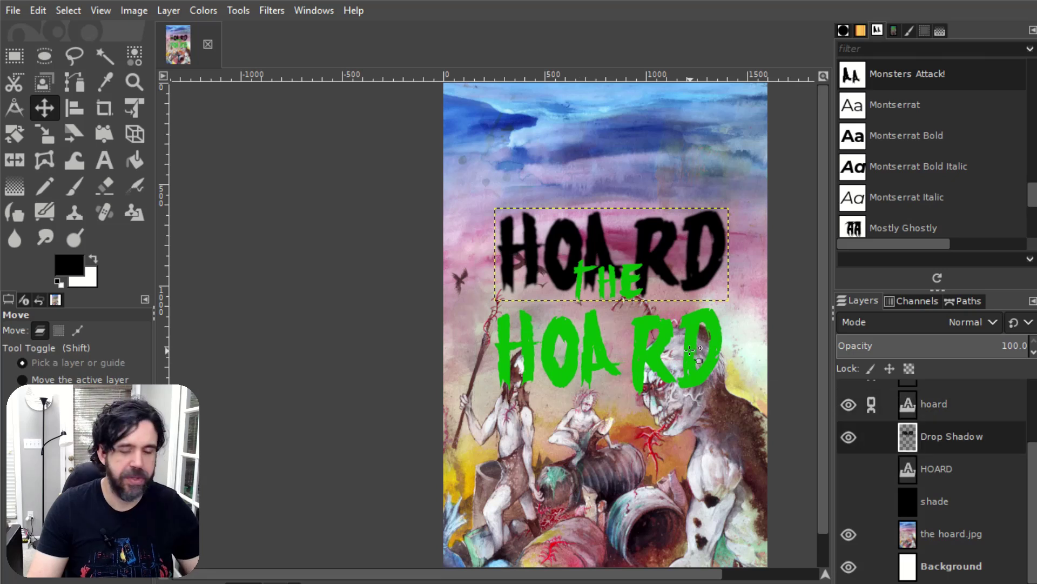
pyautogui.hotkey('ctrl', 'z')
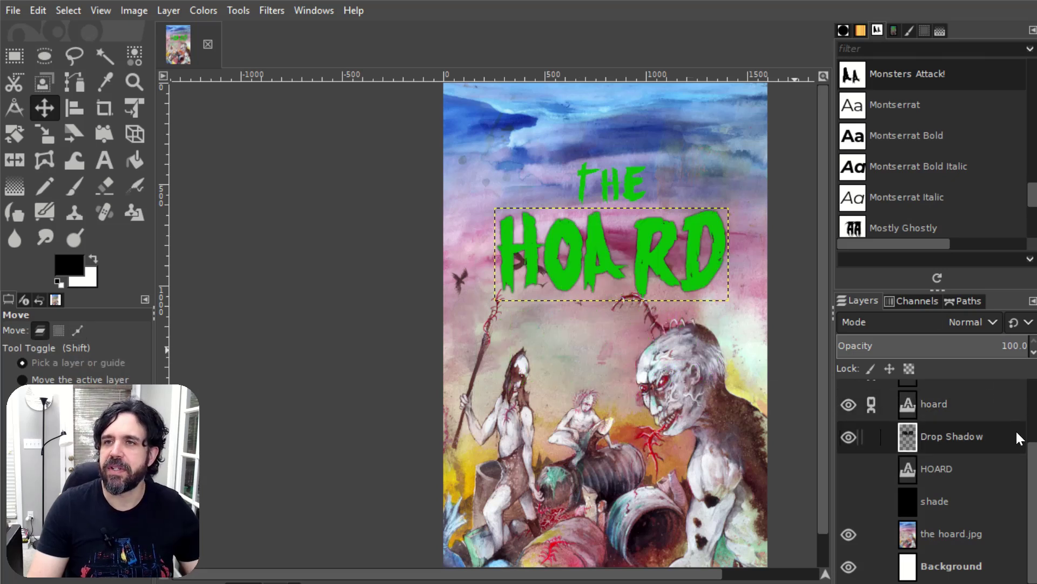
pyautogui.scroll(3, 938, 455)
pyautogui.click(938, 460)
pyautogui.hotkey('ctrl', 'f')
pyautogui.hotkey('ctrl', 'f')
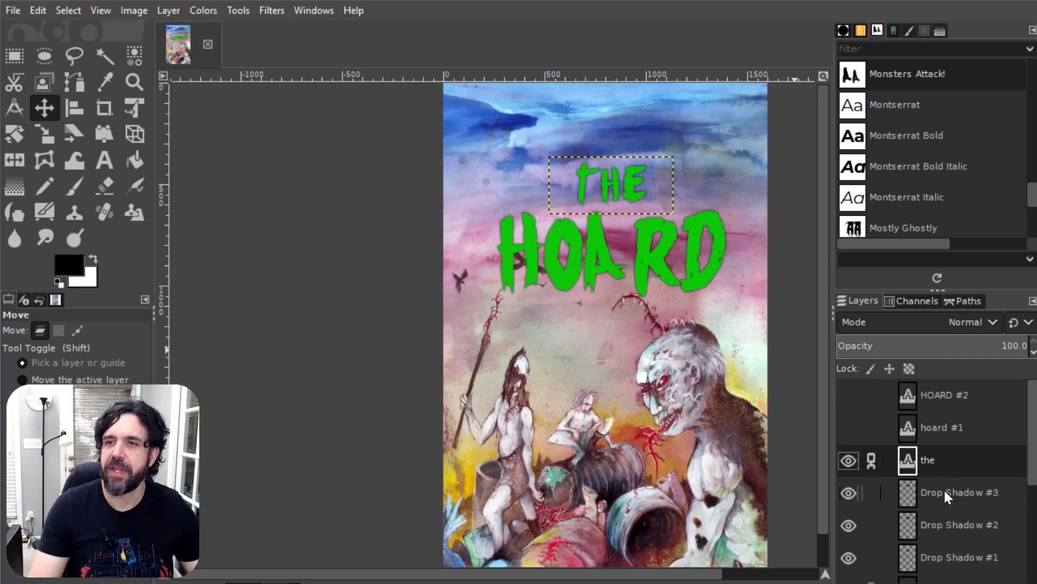
# - Merge Drop Shadow #3 and #2 down into Drop Shadow #1
pyautogui.rightClick(944, 490)
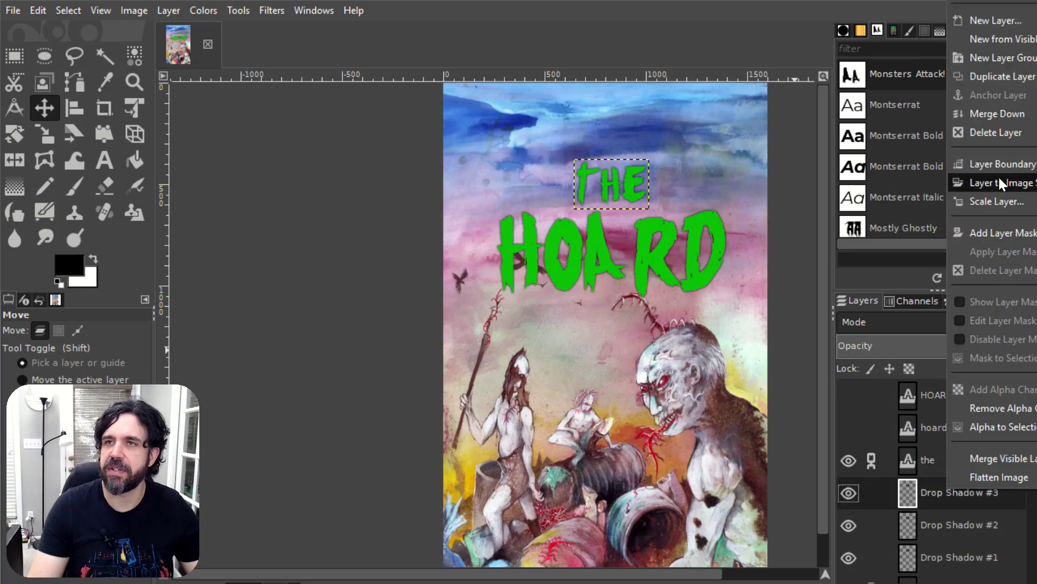
pyautogui.click(990, 114)
pyautogui.rightClick(951, 458)
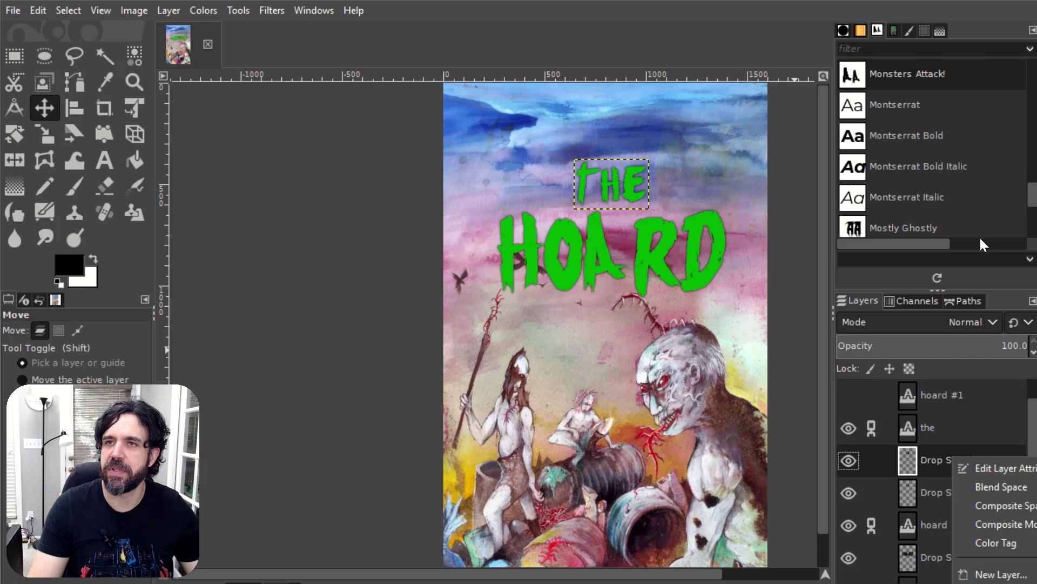
pyautogui.click(991, 115)
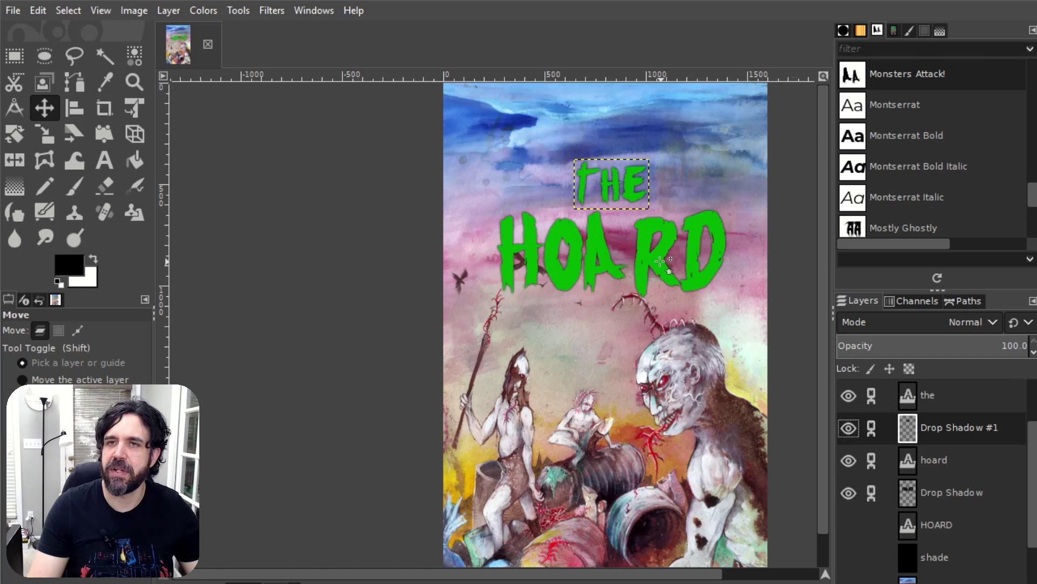
# - Nudge the HOARD title slightly lower on the cover
pyautogui.moveTo(660, 261)
pyautogui.mouseDown()
pyautogui.moveTo(650, 207)
pyautogui.moveTo(660, 272)
pyautogui.mouseUp()
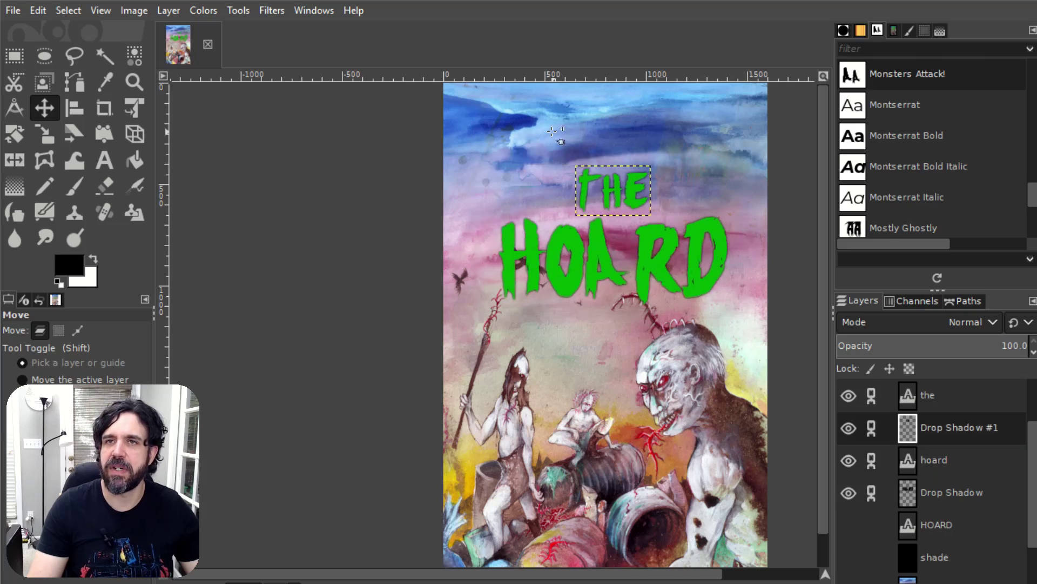
pyautogui.scroll(-1, 613, 253)
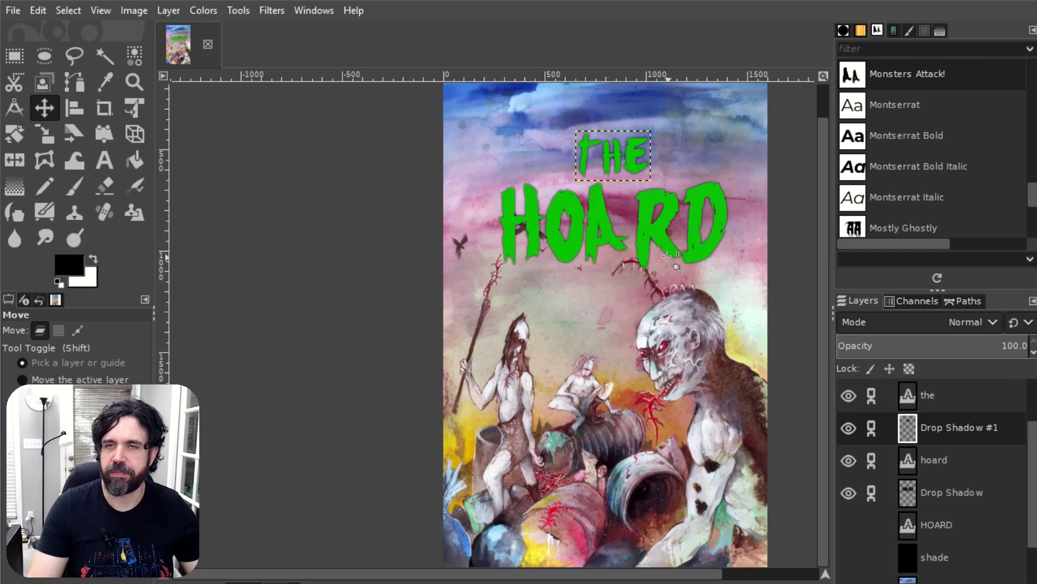
pyautogui.scroll(1, 603, 244)
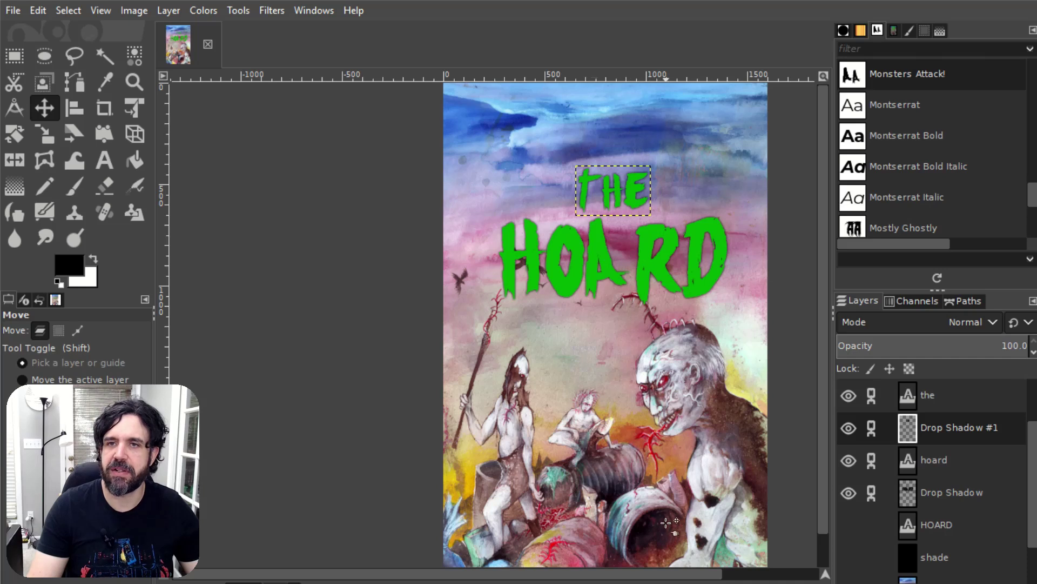
pyautogui.scroll(-1, 666, 522)
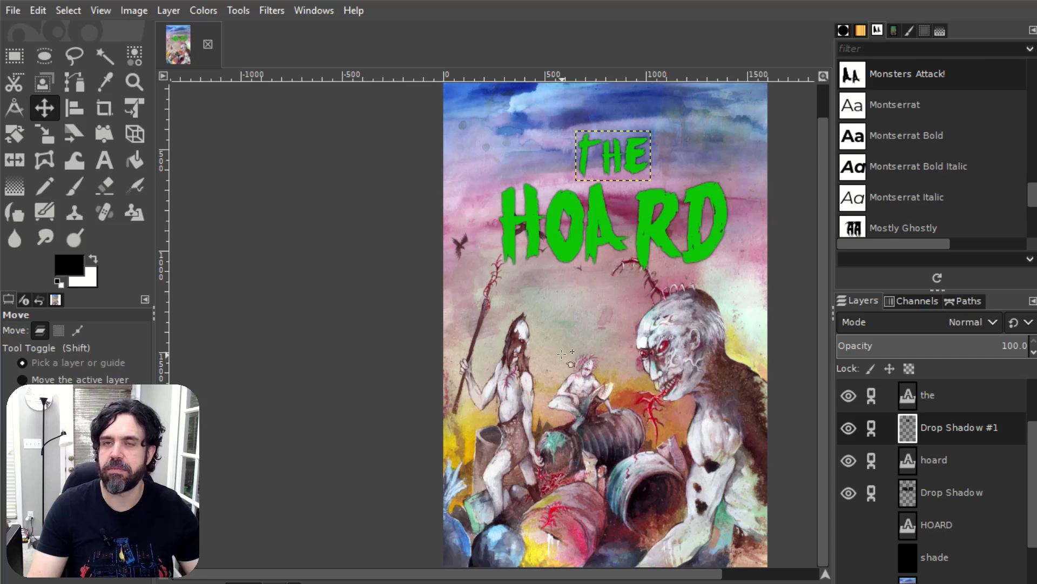
pyautogui.scroll(1, 765, 214)
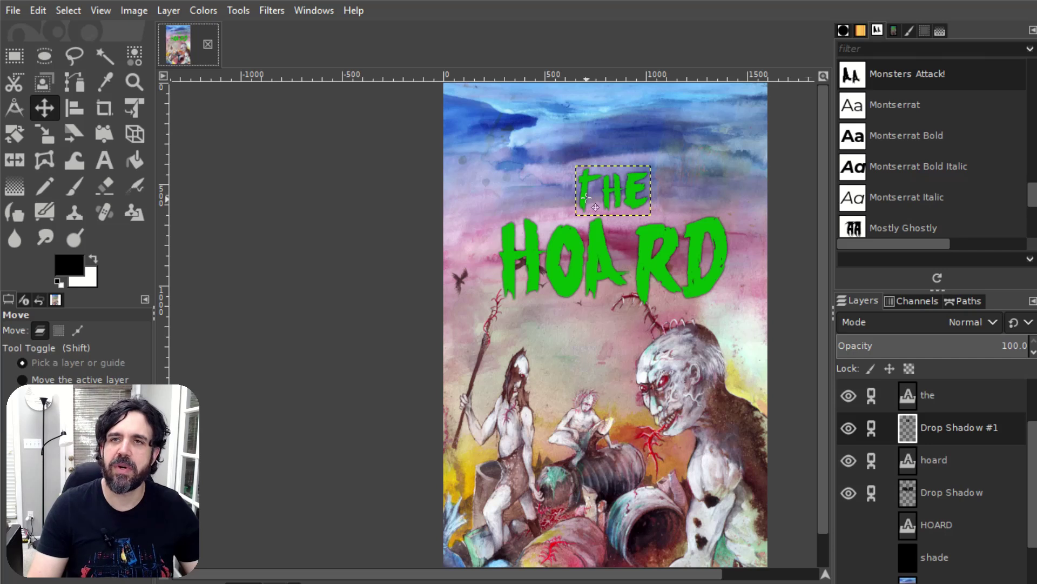
# - With the Text tool, check the HOARD title and draw a text box at the cover top
pyautogui.press('t')
pyautogui.click(652, 250)
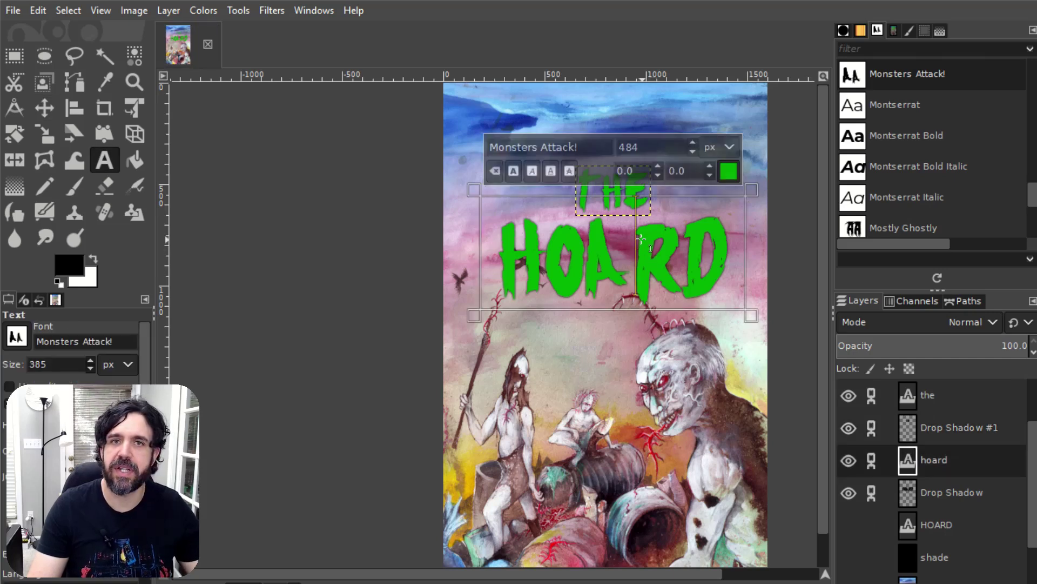
pyautogui.press('Escape')
pyautogui.scroll(-1, 91, 329)
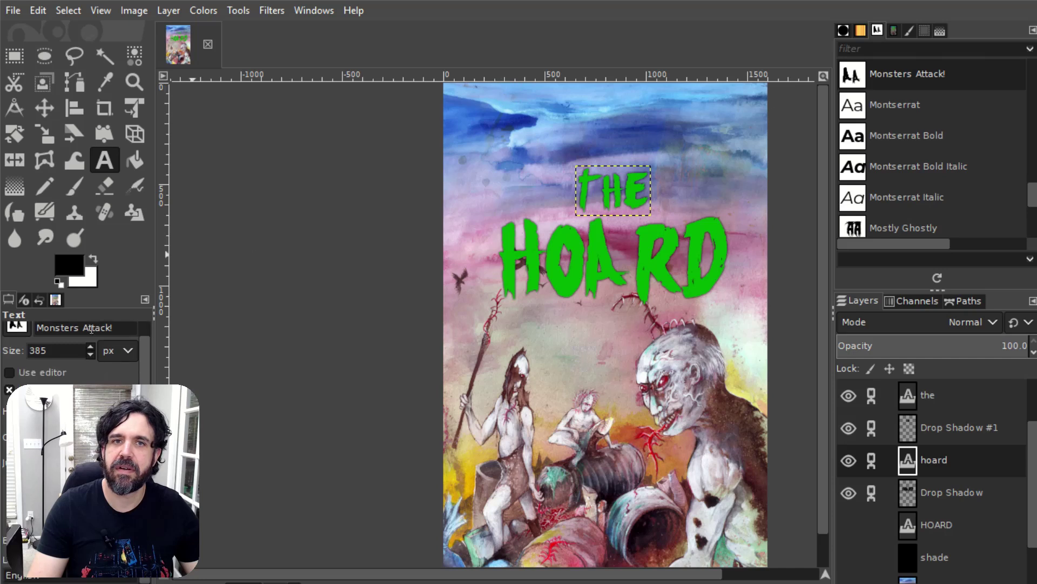
pyautogui.moveTo(497, 99); pyautogui.dragTo(720, 166)
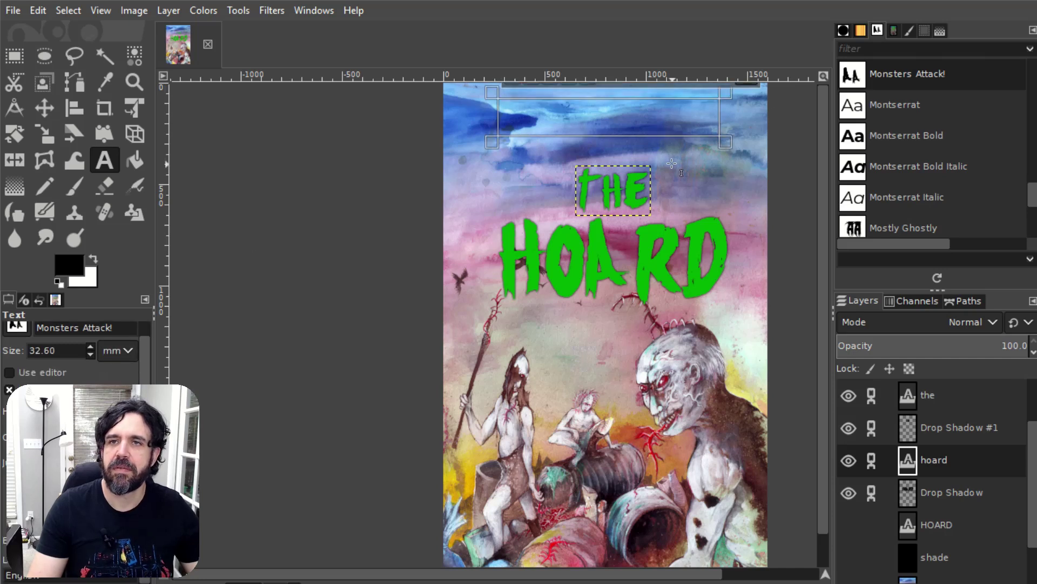
pyautogui.scroll(-3, 687, 152)
pyautogui.scroll(2, 697, 160)
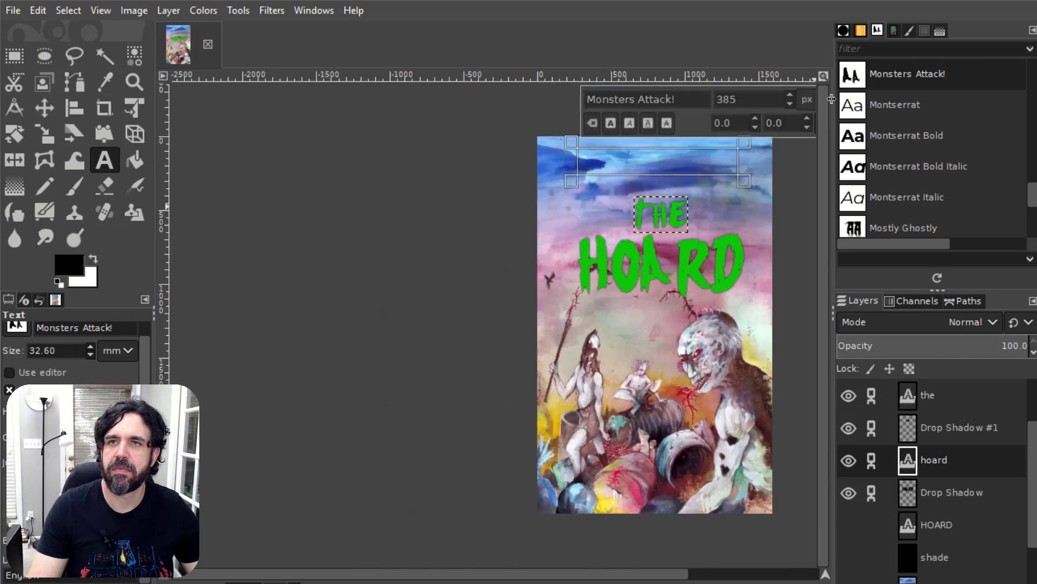
pyautogui.scroll(-1, 686, 187)
# - Set the text colour to green and size to 53, then type the author's name
pyautogui.click(688, 136)
pyautogui.click(708, 224)
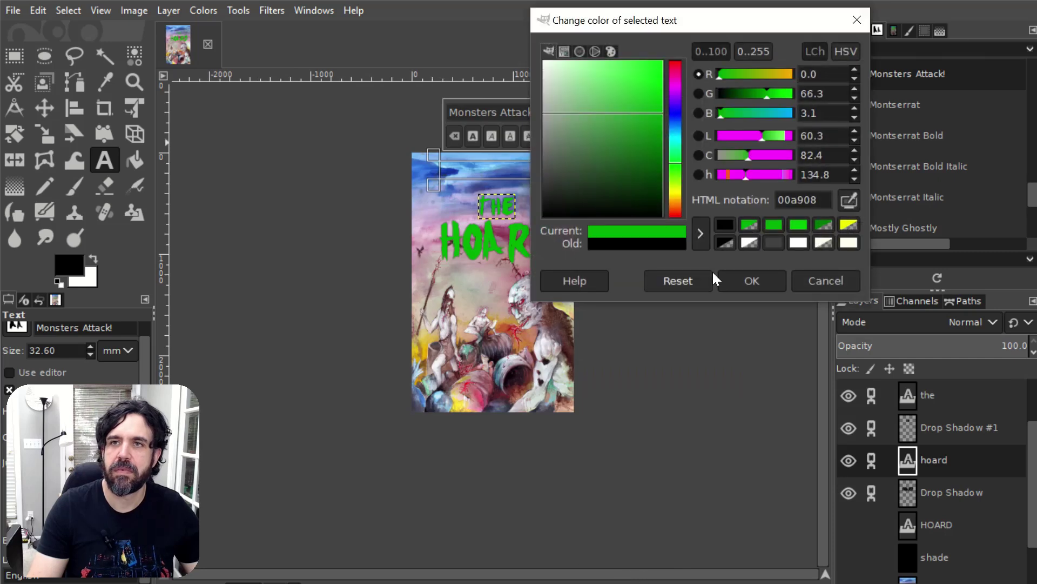
pyautogui.click(718, 276)
pyautogui.tripleClick(653, 113)
pyautogui.write('53')
pyautogui.click(503, 165)
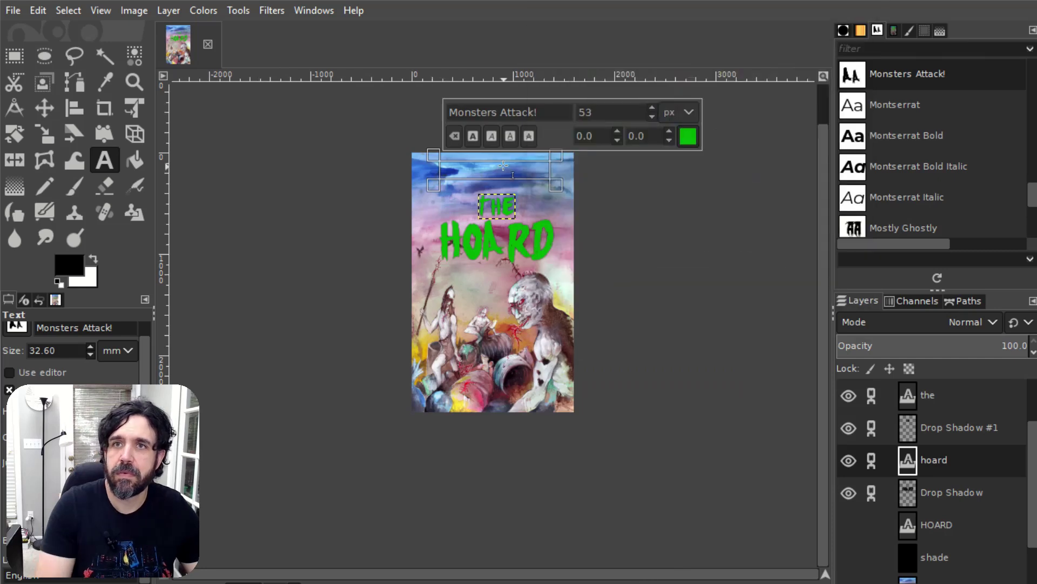
pyautogui.write('j. alan ryker')
# - Select all the author text and enlarge it to 126 px
pyautogui.scroll(4, 503, 165)
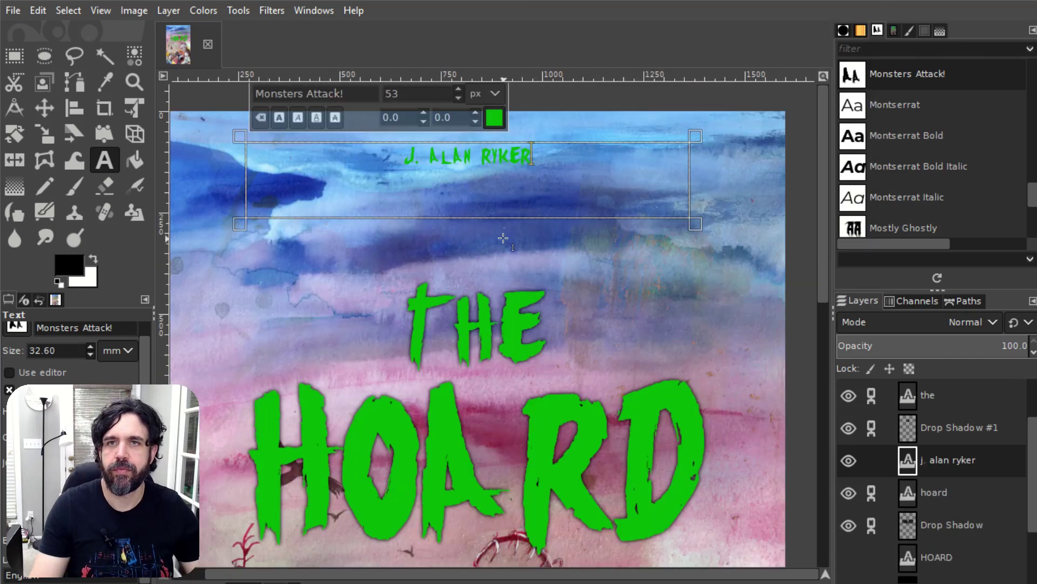
pyautogui.click(414, 156)
pyautogui.click(427, 157)
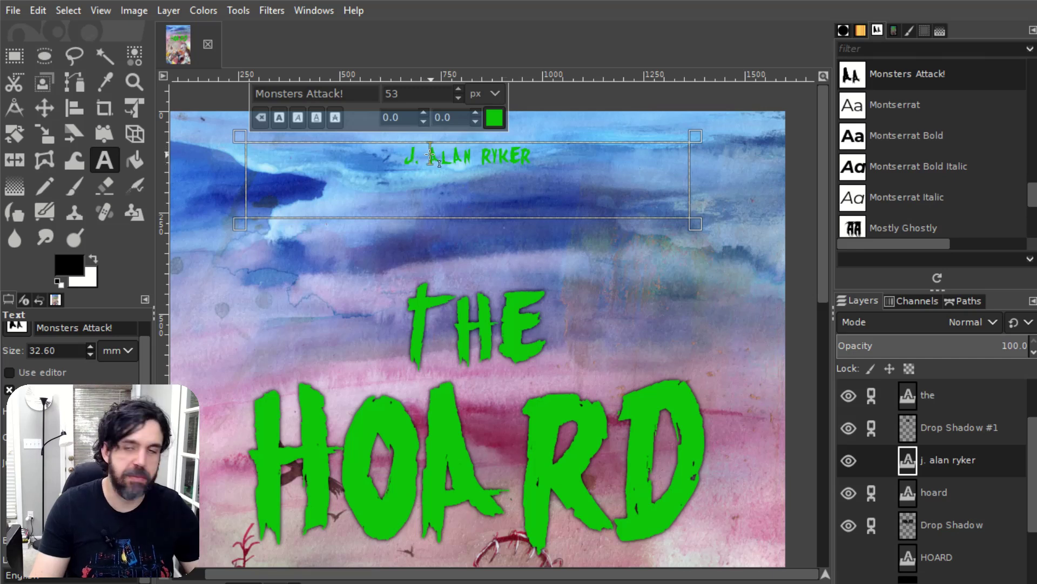
pyautogui.hotkey('ctrl', 'a')
pyautogui.scroll(3, 489, 172)
pyautogui.scroll(-3, 490, 171)
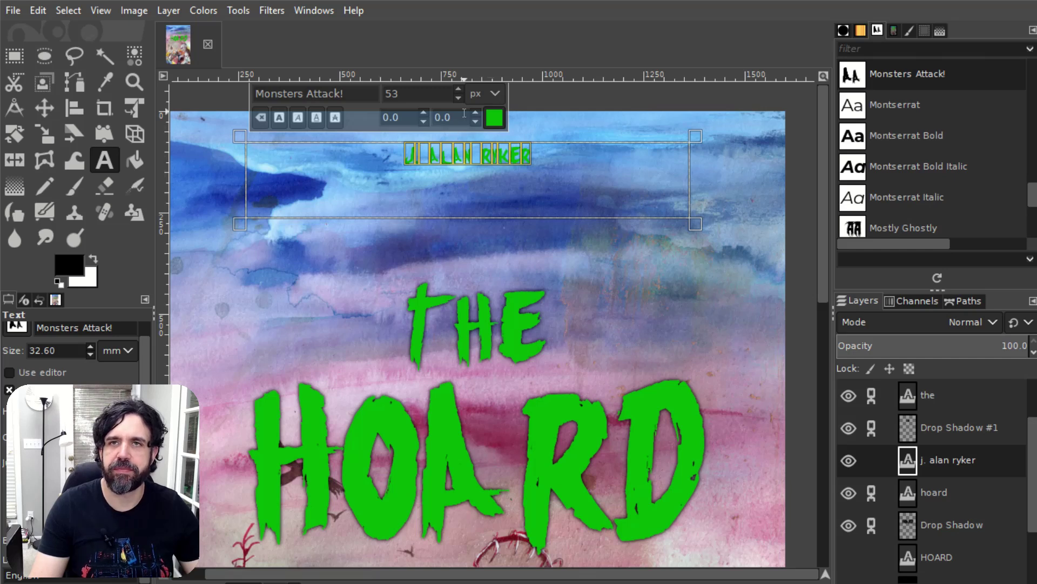
pyautogui.scroll(20, 459, 90)
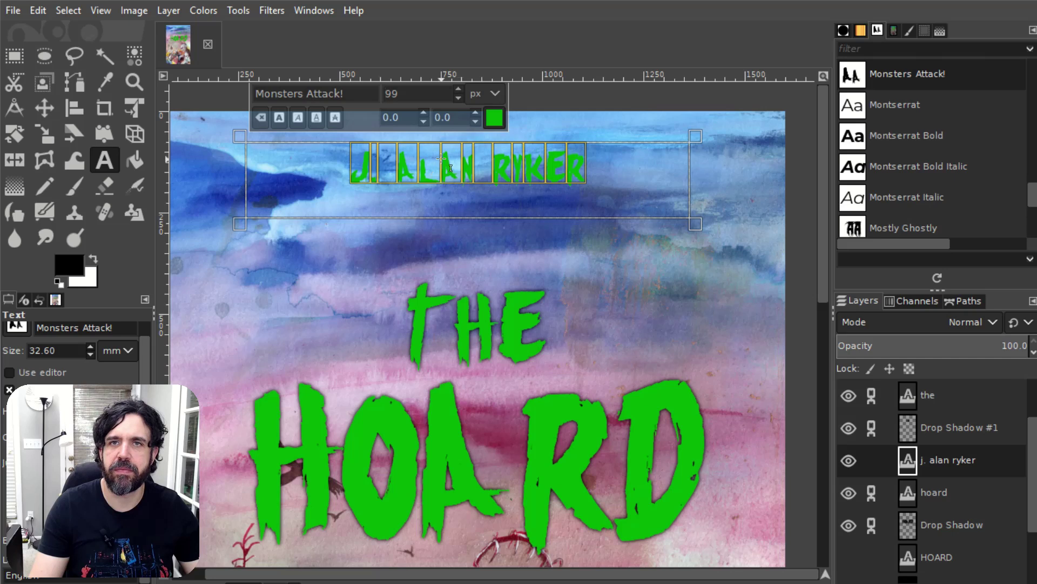
pyautogui.scroll(4, 432, 153)
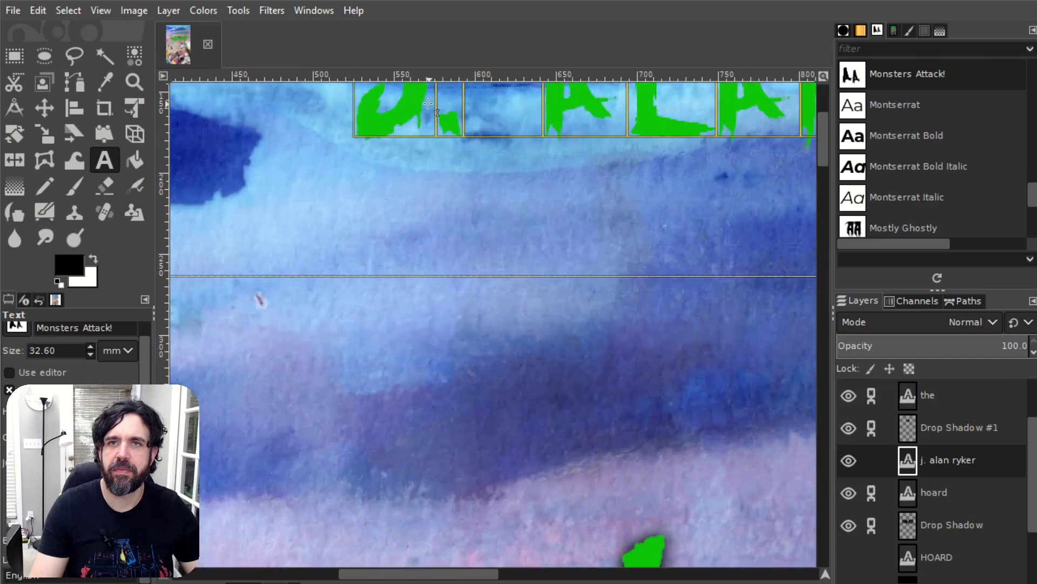
pyautogui.scroll(-5, 462, 125)
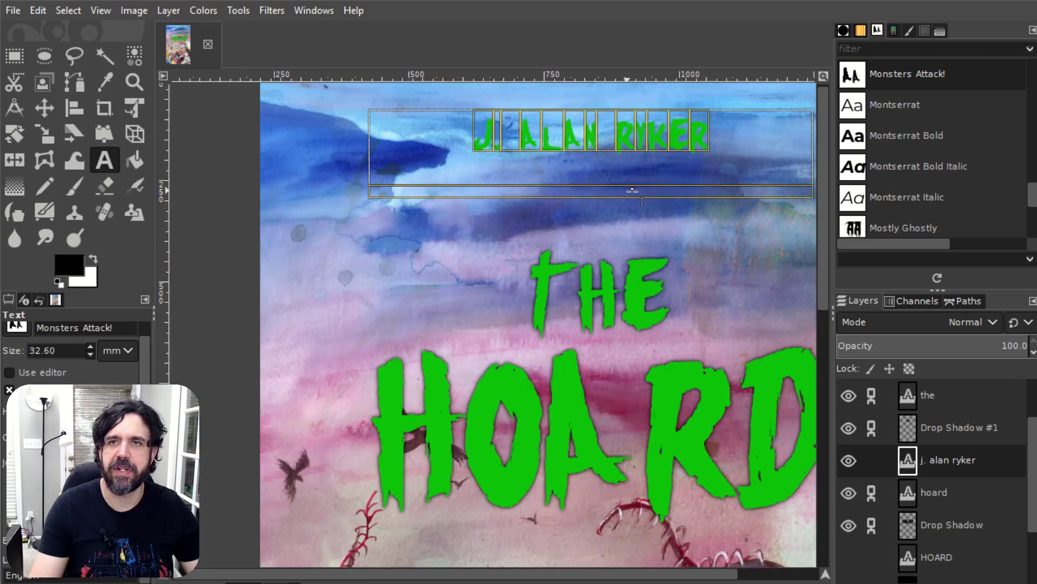
pyautogui.hscroll(2, 450, 575)
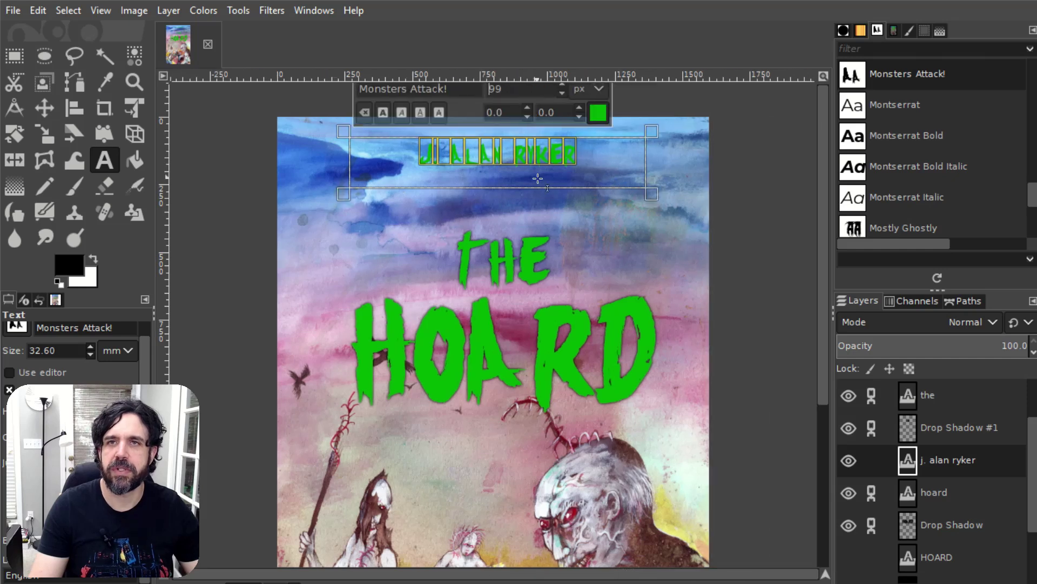
pyautogui.click(561, 83)
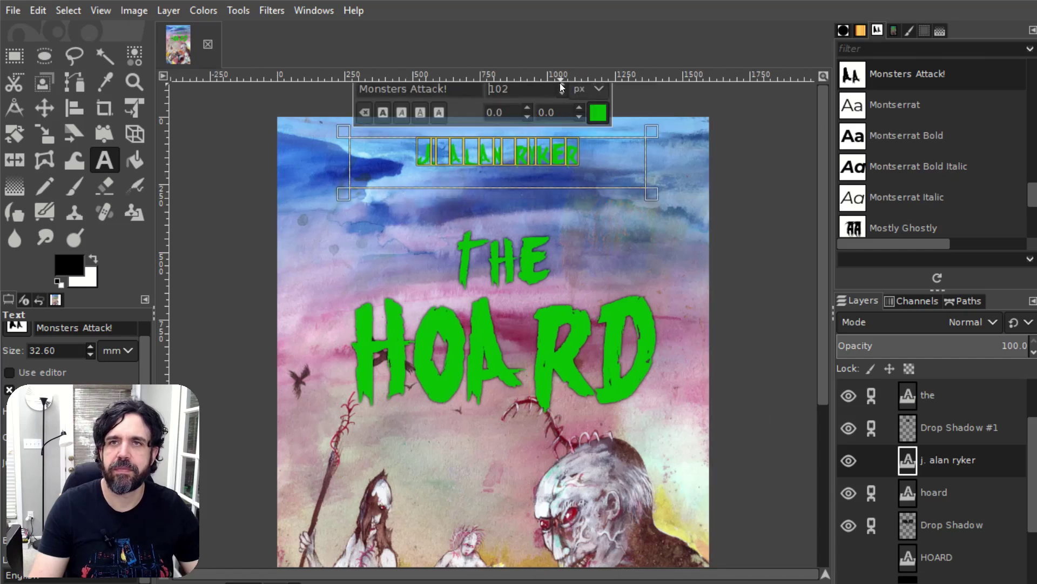
pyautogui.click(561, 84)
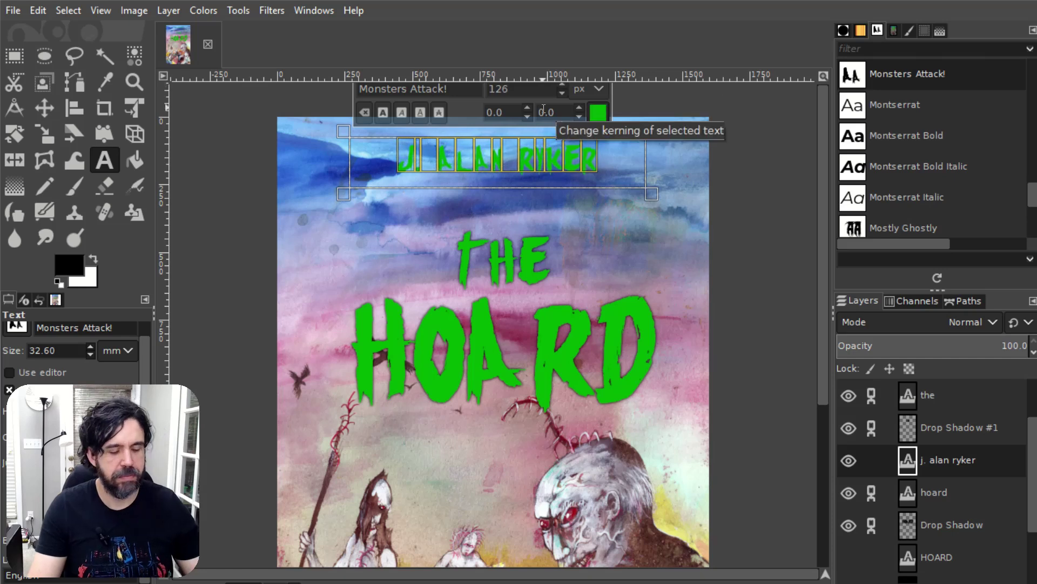
pyautogui.press('Escape')
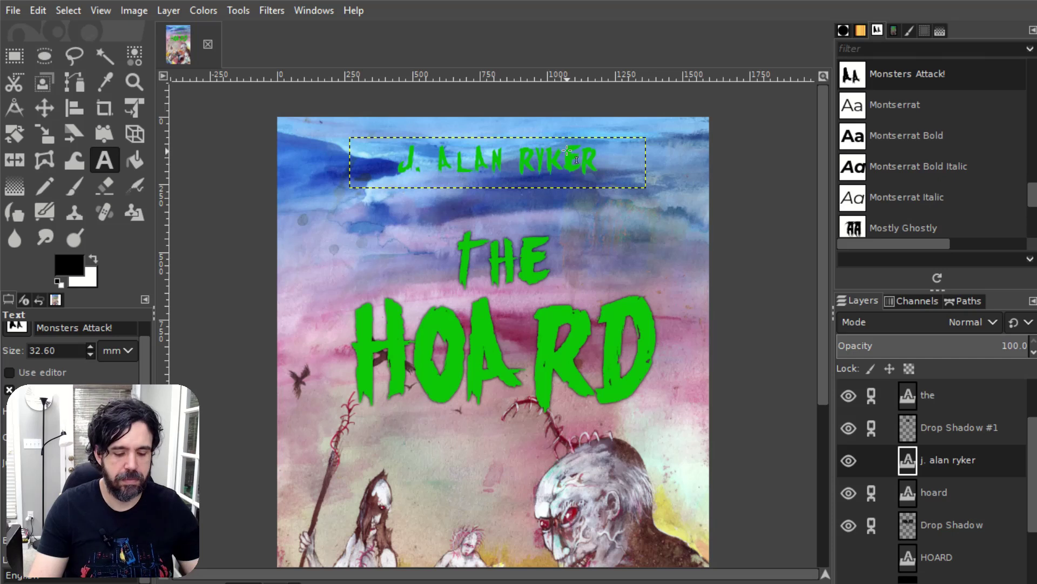
pyautogui.press('m')
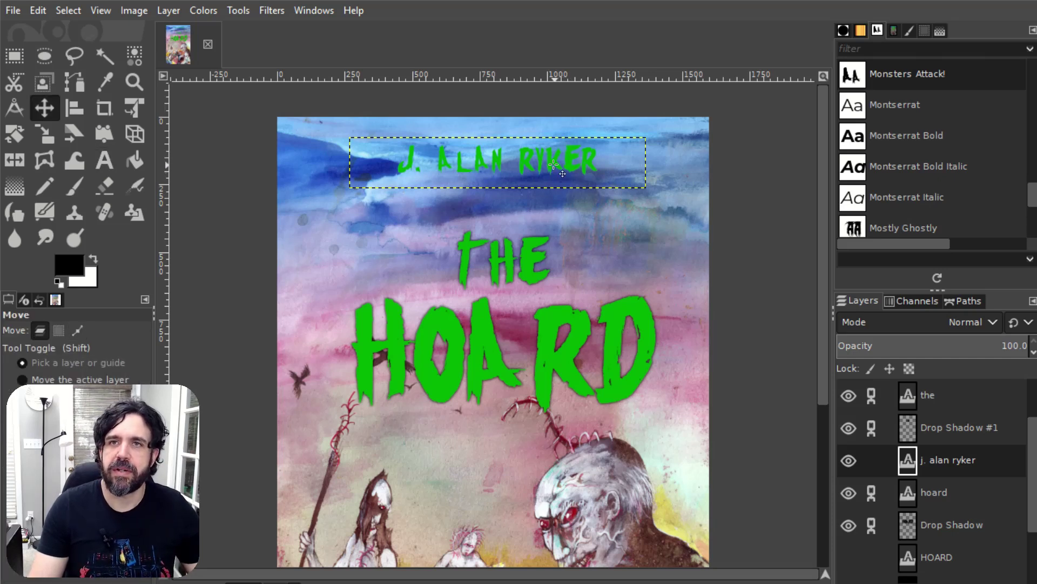
# - Drag the author's name below the HOARD title, undoing an accidental background move
pyautogui.scroll(-2, 554, 160)
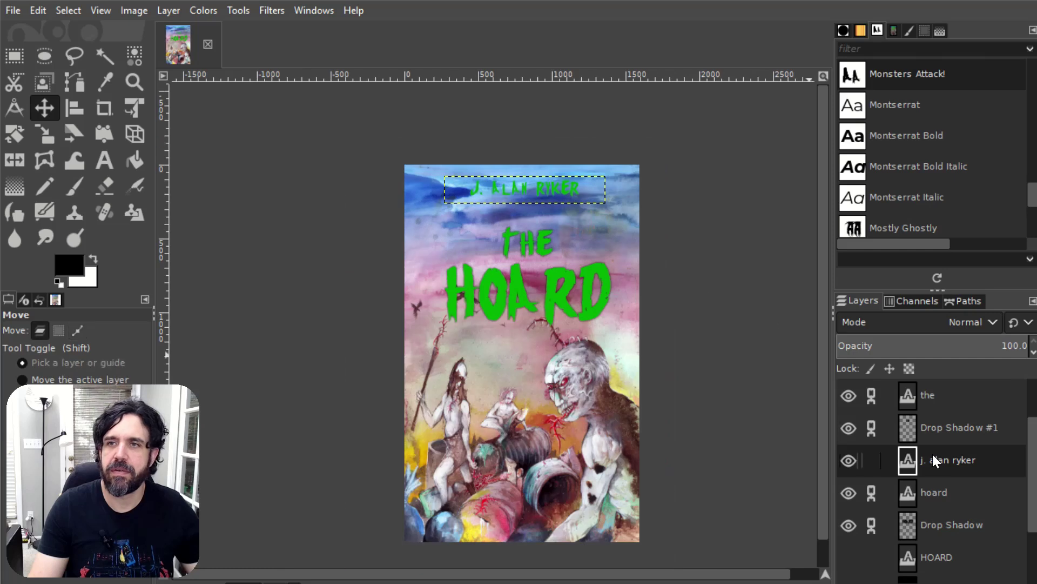
pyautogui.scroll(-3, 928, 581)
pyautogui.click(934, 494)
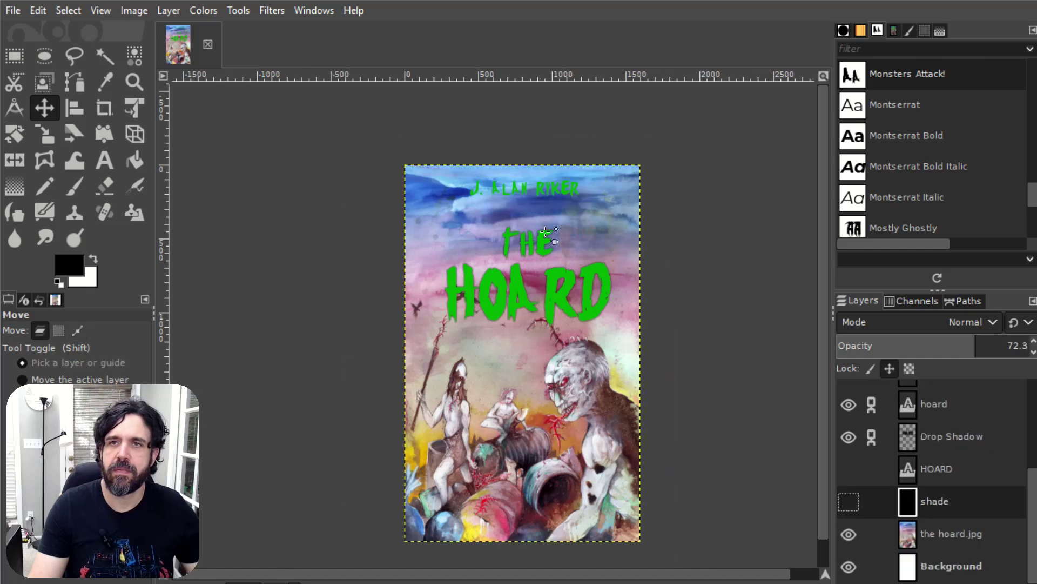
pyautogui.scroll(2, 540, 187)
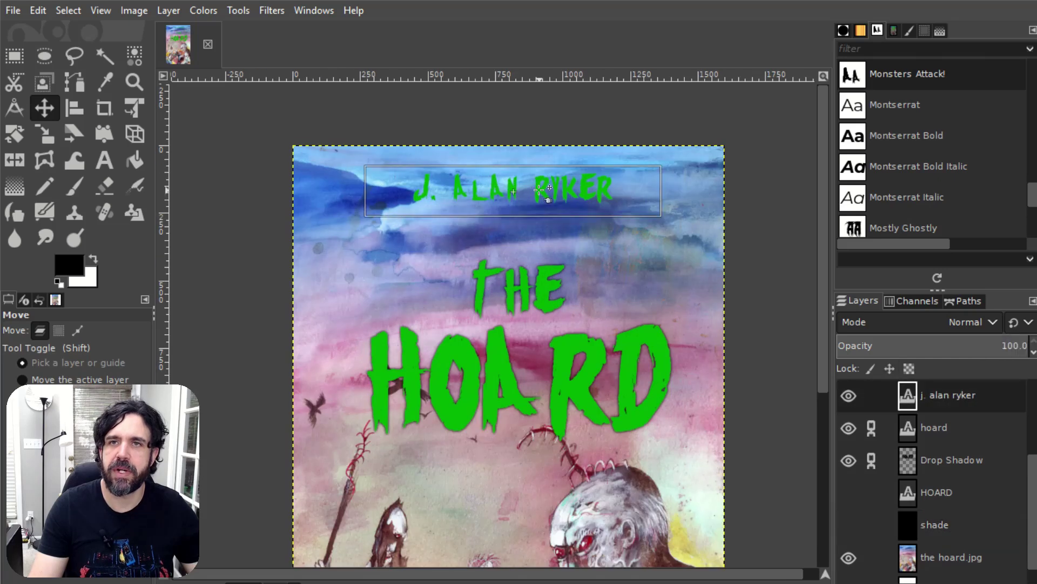
pyautogui.moveTo(541, 187); pyautogui.dragTo(519, 467)
pyautogui.scroll(-1, 520, 467)
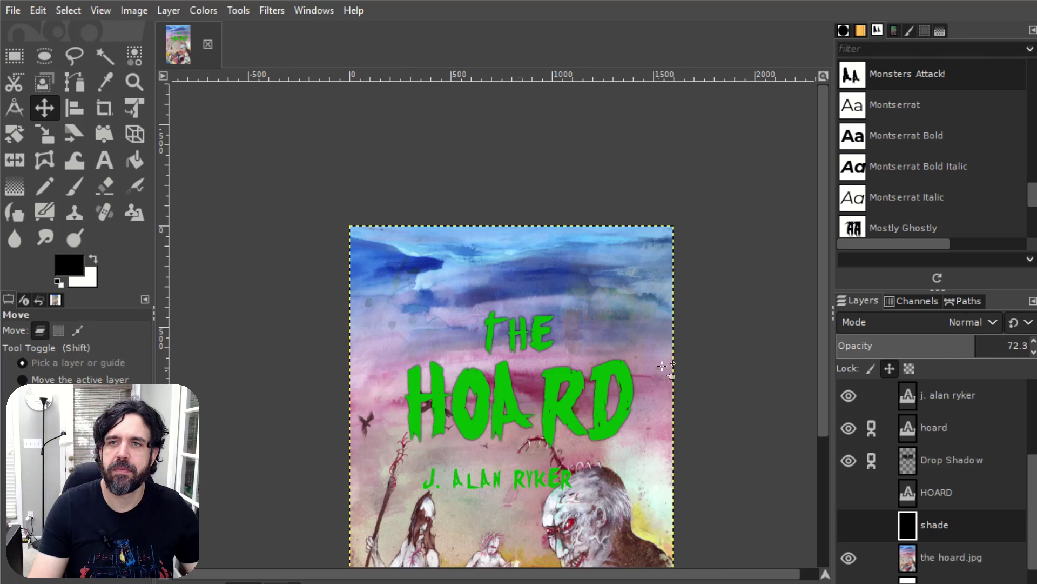
pyautogui.moveTo(823, 316); pyautogui.dragTo(825, 408)
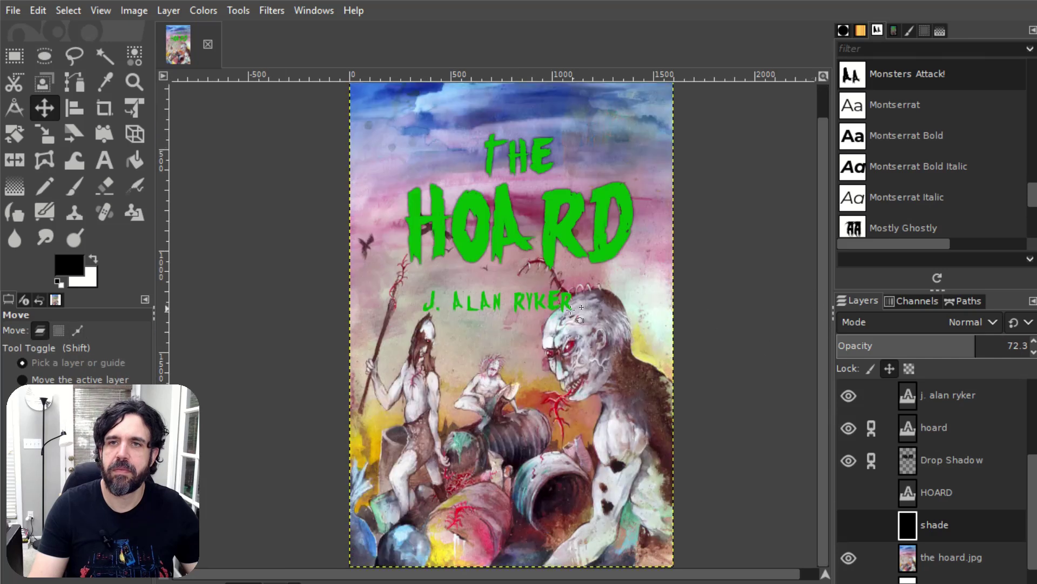
pyautogui.moveTo(529, 302); pyautogui.dragTo(536, 440)
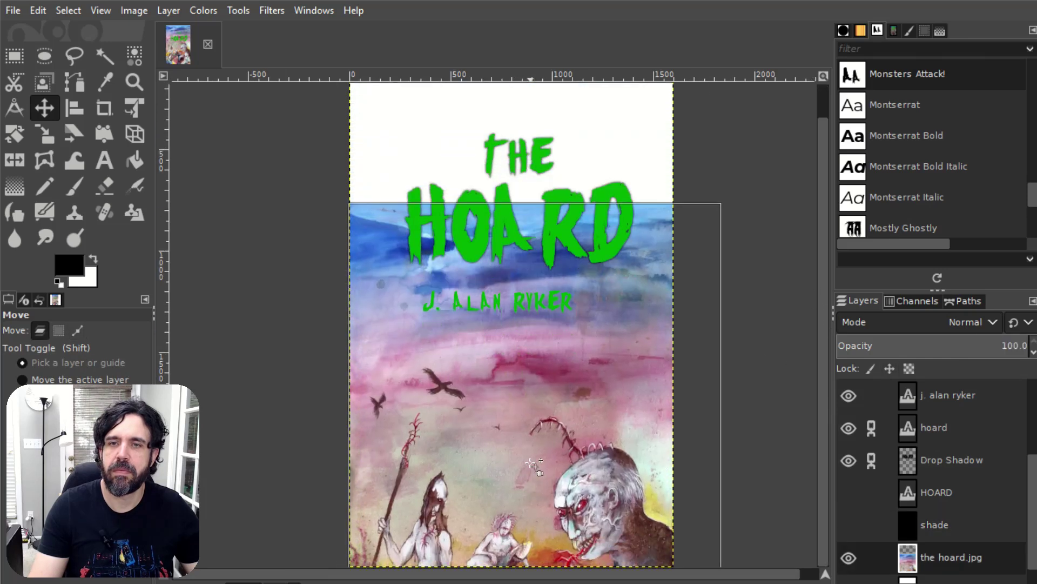
pyautogui.hotkey('ctrl', 'z')
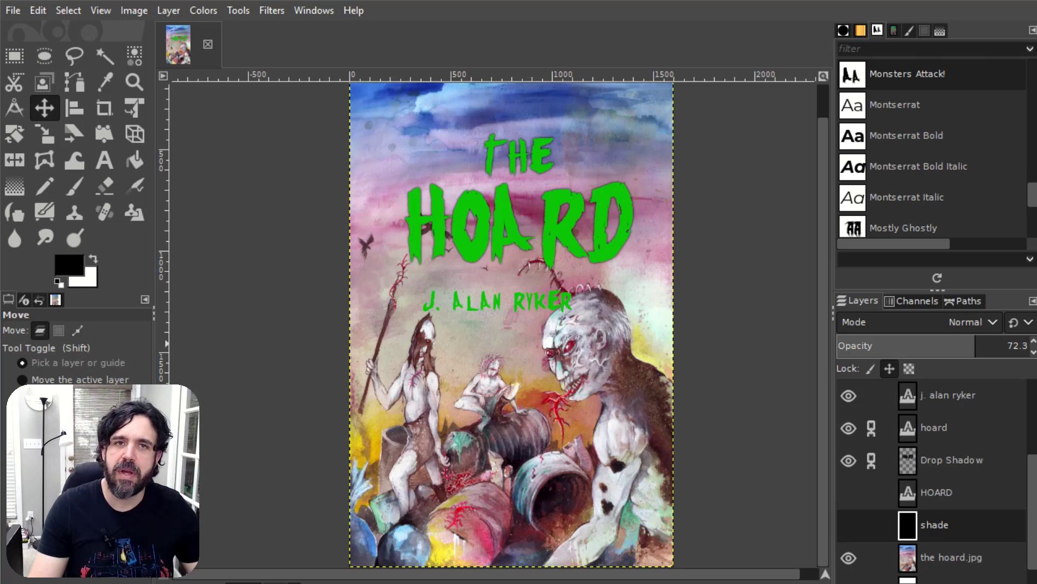
# - In layer-move mode, drag the author's name down near the cover's bottom edge
pyautogui.click(40, 330)
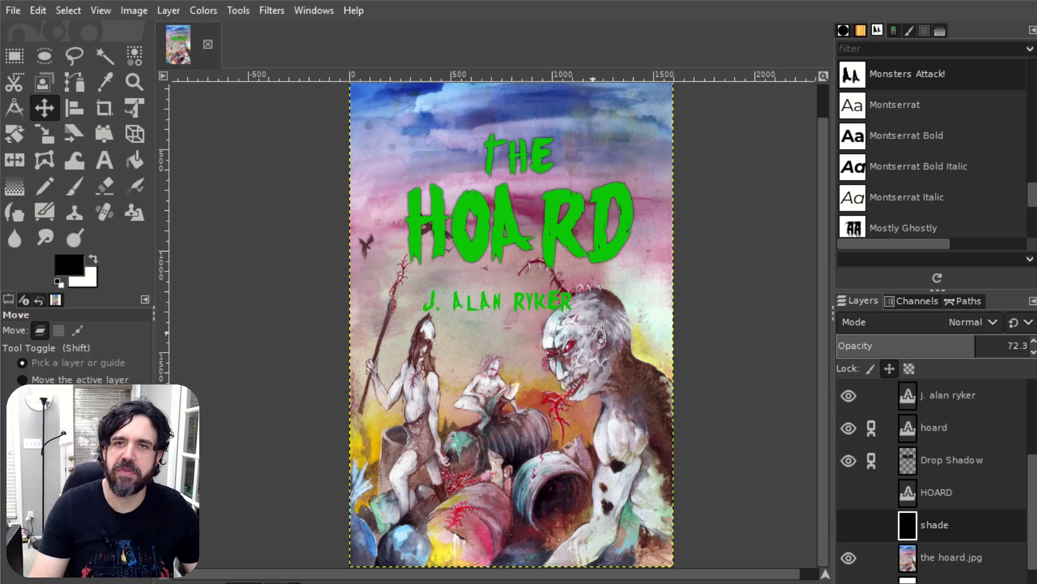
pyautogui.scroll(2, 472, 301)
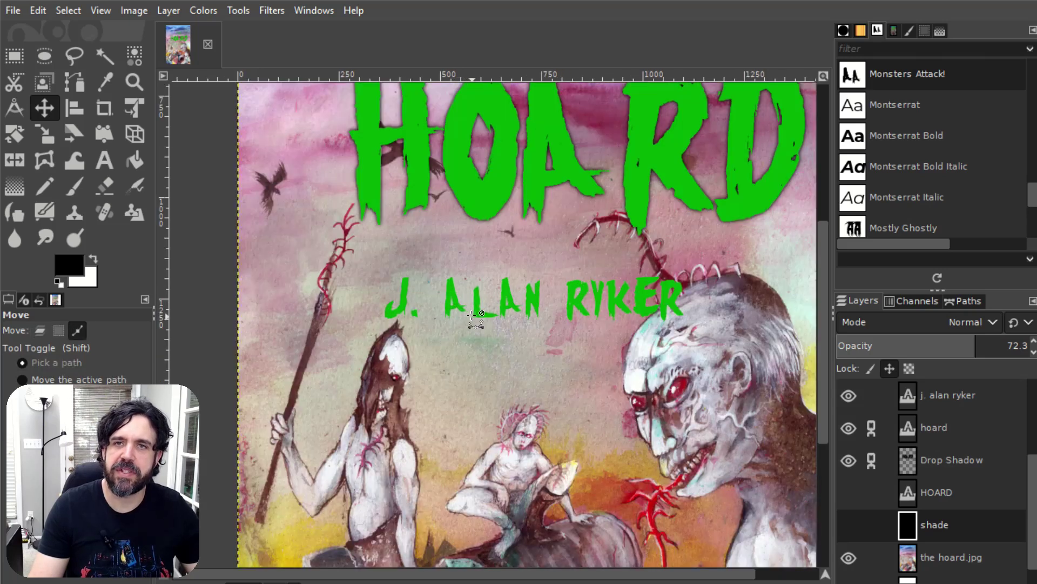
pyautogui.moveTo(478, 311); pyautogui.dragTo(495, 494)
pyautogui.scroll(-2, 495, 493)
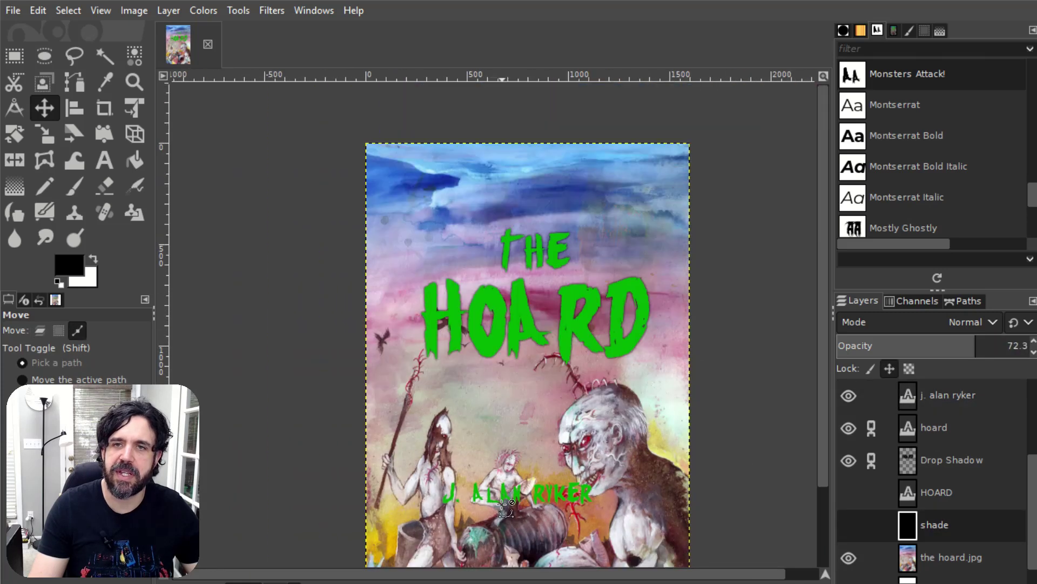
pyautogui.scroll(-3, 826, 373)
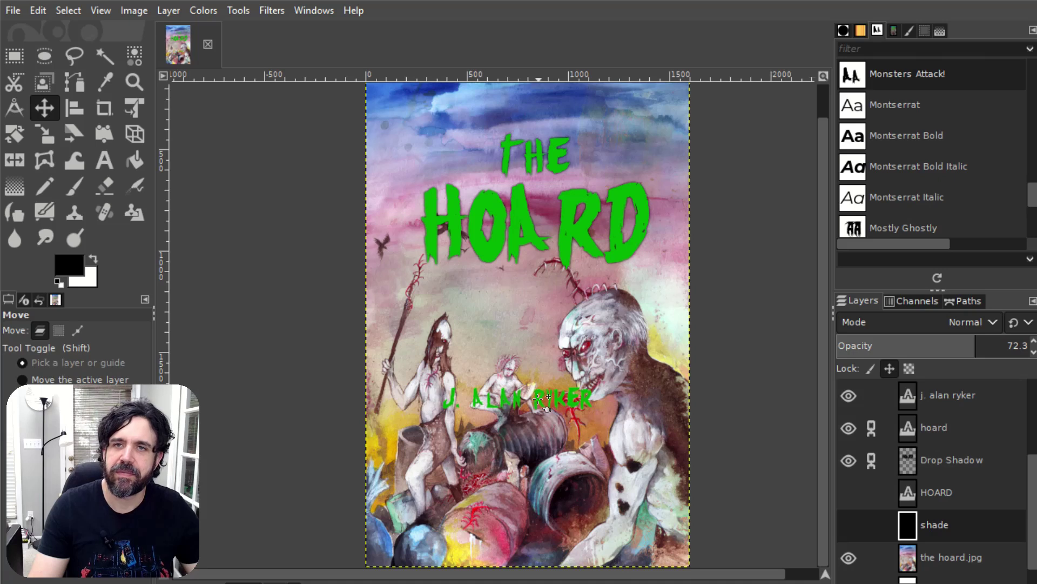
pyautogui.moveTo(544, 400); pyautogui.dragTo(565, 537)
pyautogui.click(664, 498)
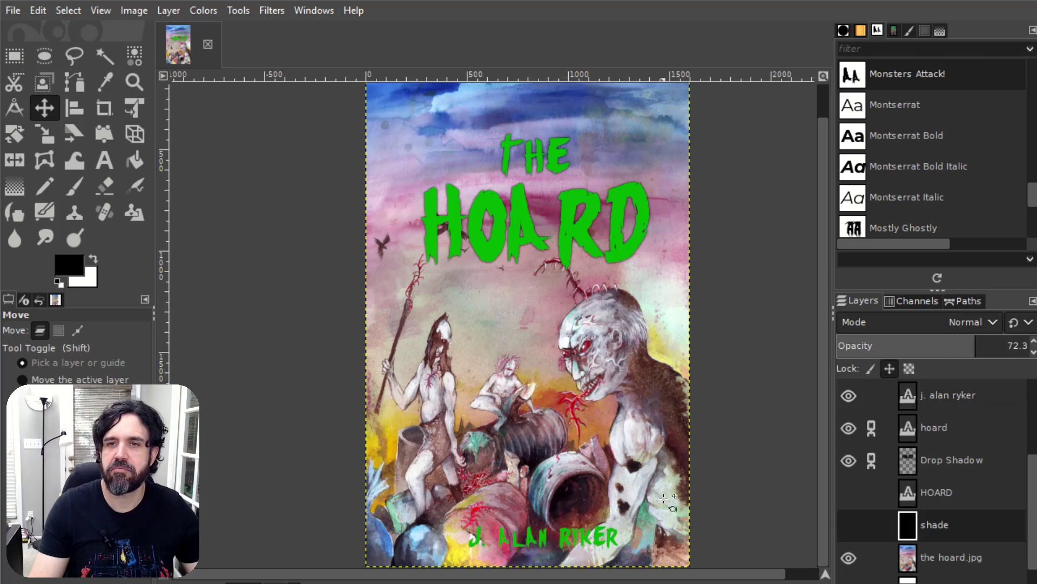
pyautogui.click(932, 391)
pyautogui.scroll(4, 848, 457)
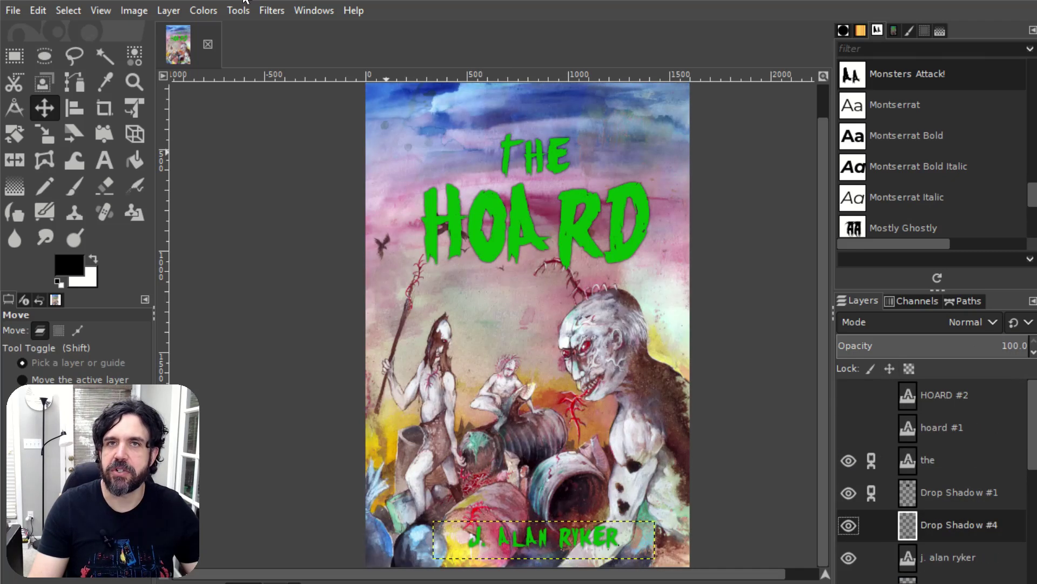
pyautogui.click(272, 10)
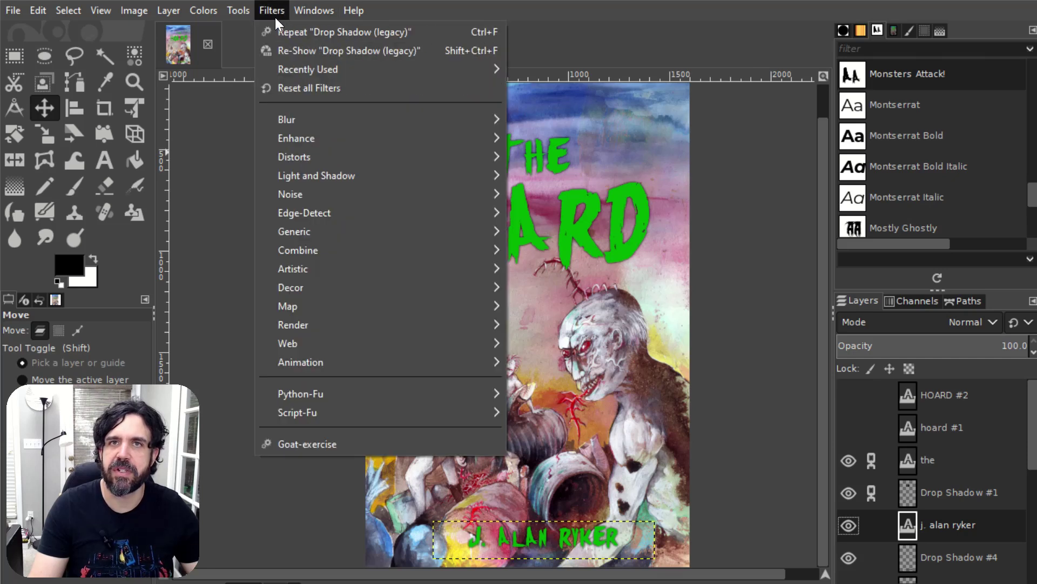
pyautogui.click(297, 52)
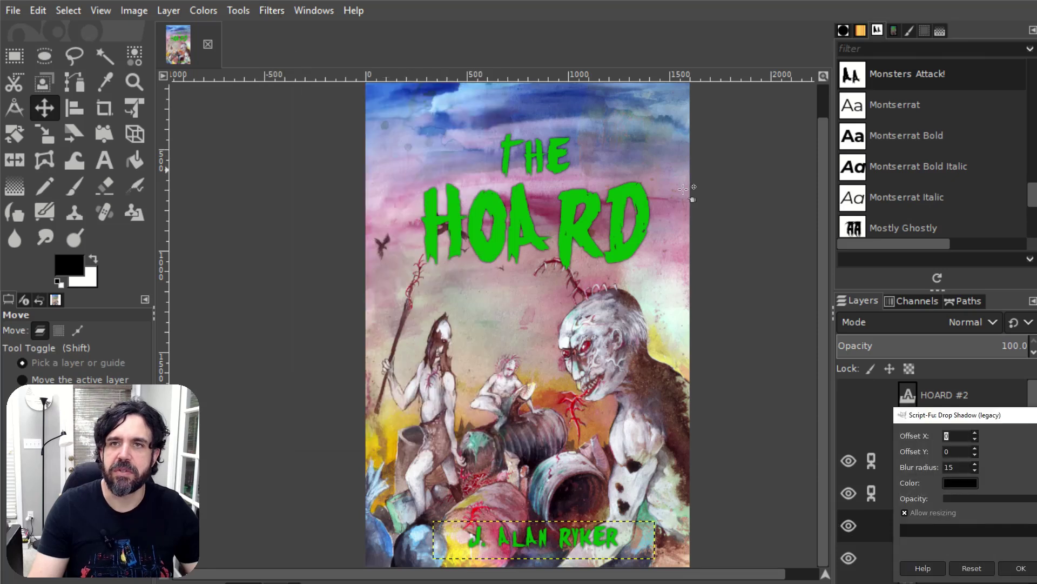
pyautogui.moveTo(1000, 416); pyautogui.dragTo(494, 130)
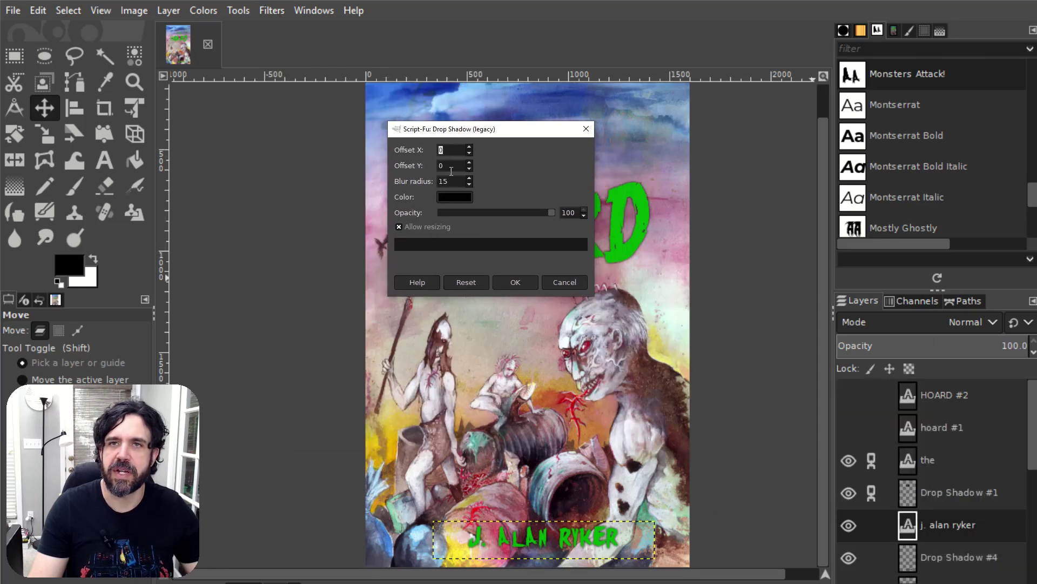
pyautogui.click(585, 130)
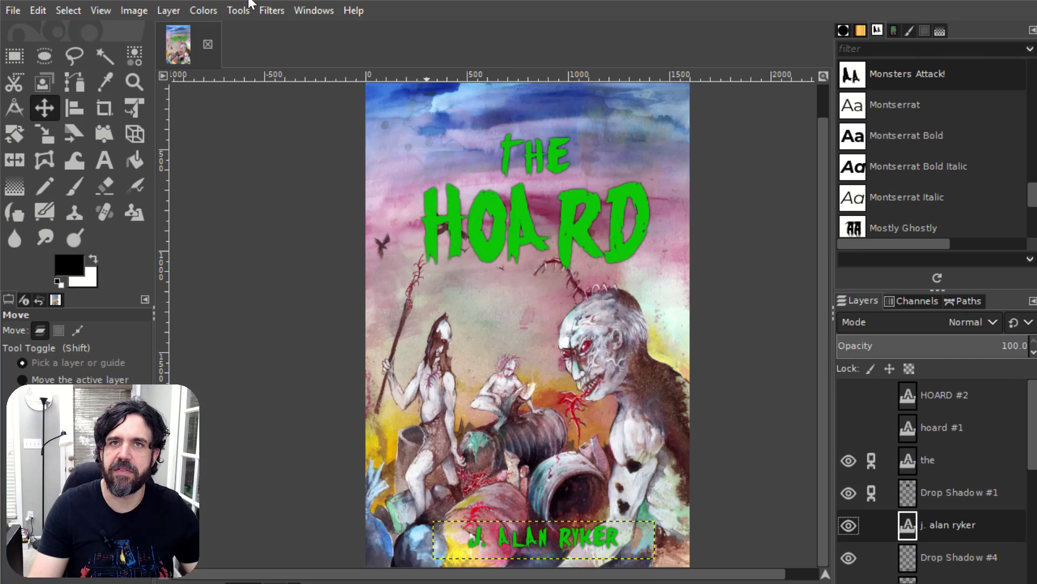
pyautogui.click(270, 11)
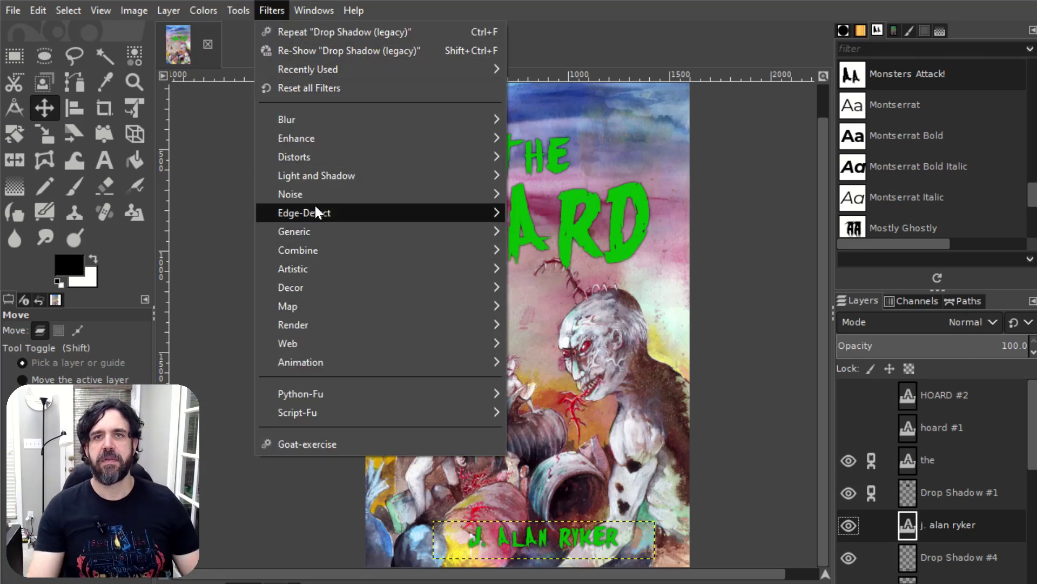
pyautogui.moveTo(322, 182)
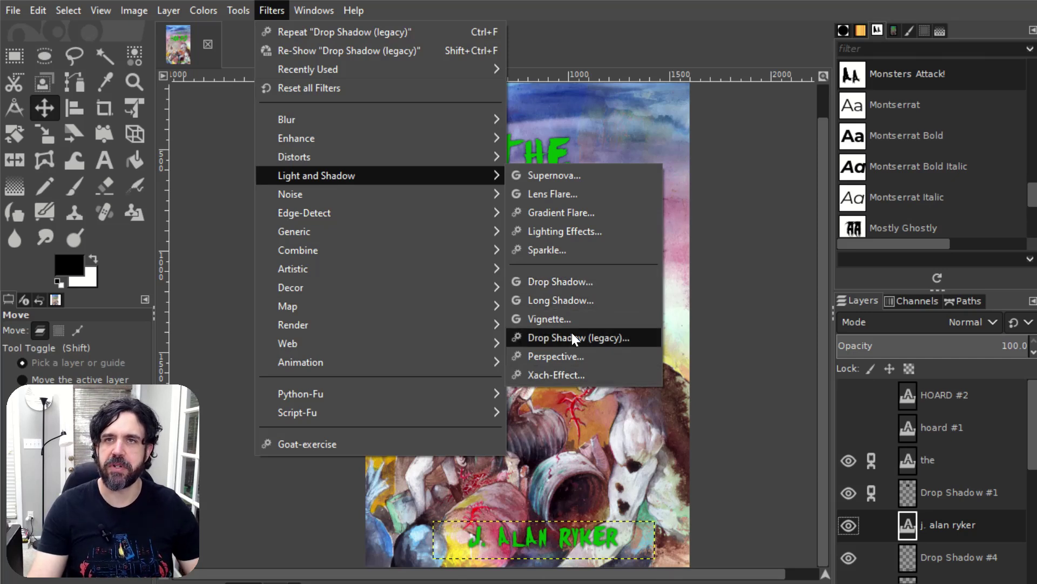
pyautogui.click(648, 27)
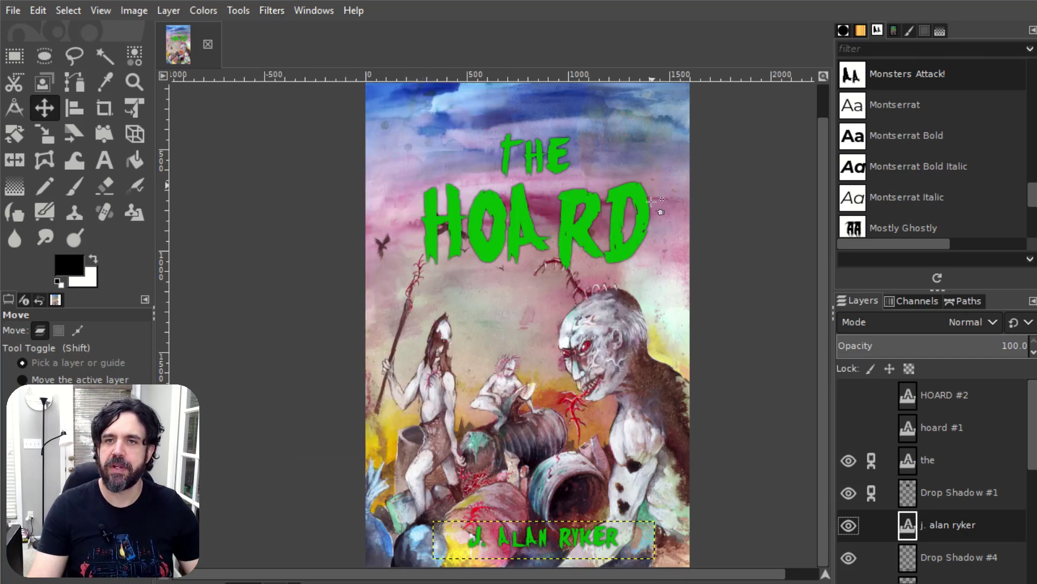
# - Reapply the drop shadow to the author's name with Ctrl+F
pyautogui.scroll(-3, 973, 546)
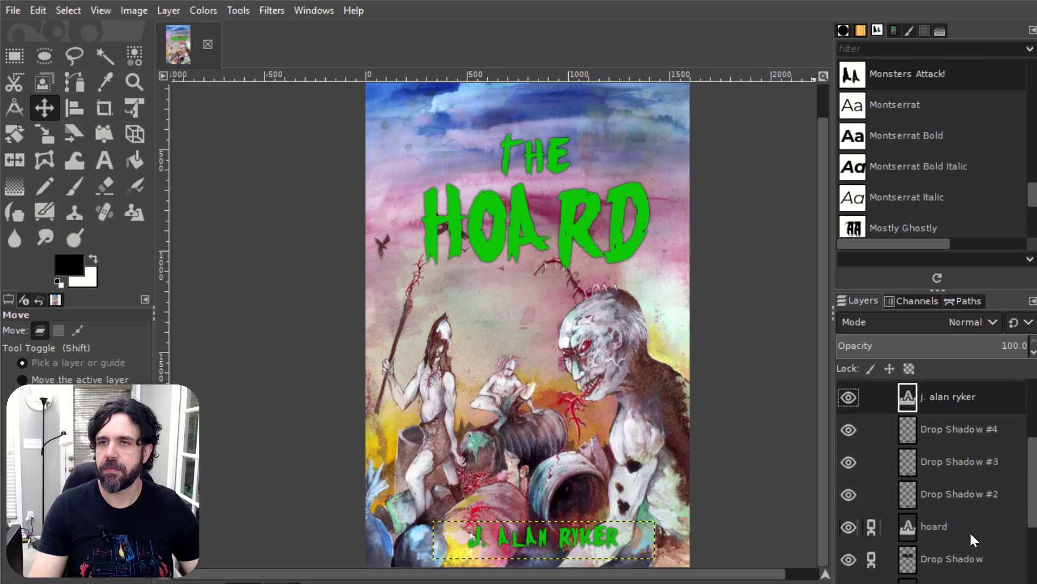
pyautogui.rightClick(953, 429)
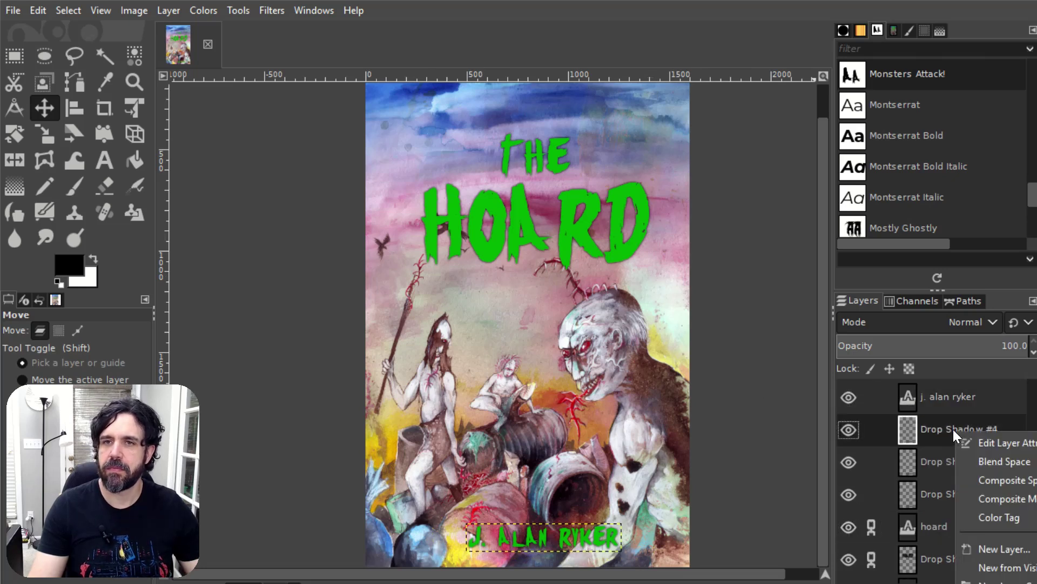
pyautogui.click(940, 403)
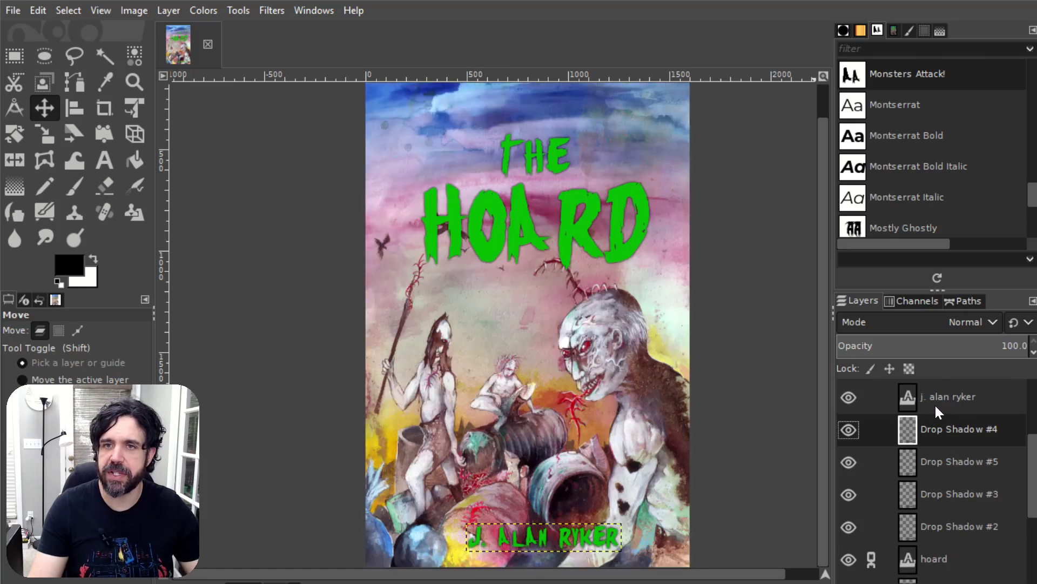
pyautogui.hotkey('ctrl', 'f')
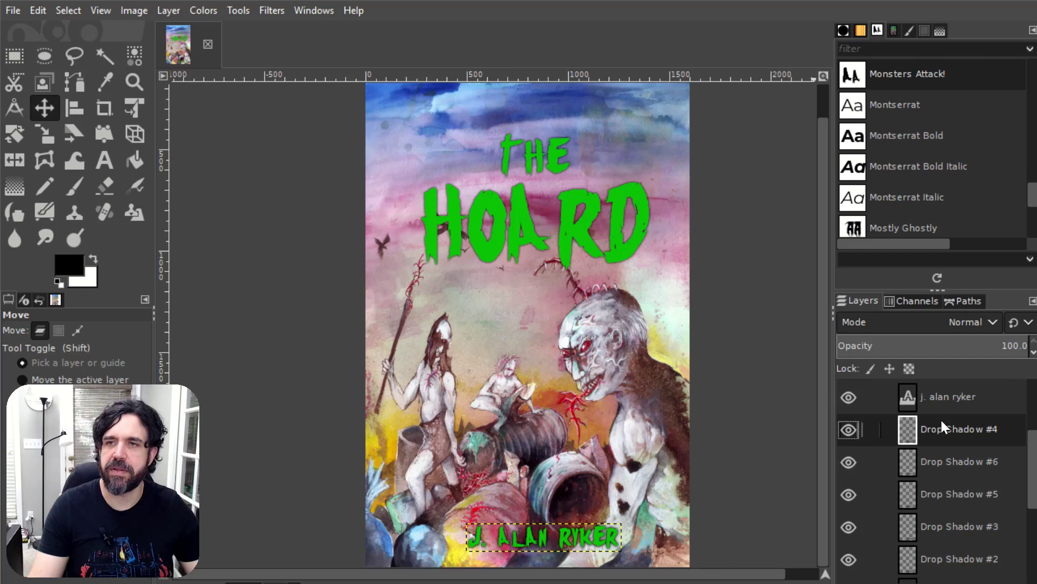
# - Merge Drop Shadow #5 and #3 down so only Drop Shadow #2 remains
pyautogui.rightClick(932, 431)
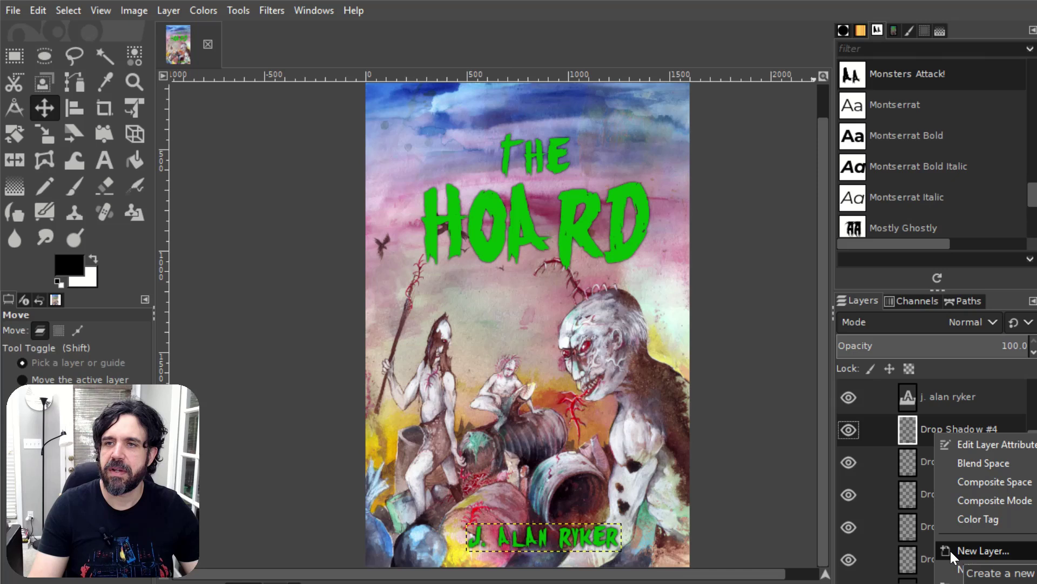
pyautogui.scroll(-2, 917, 566)
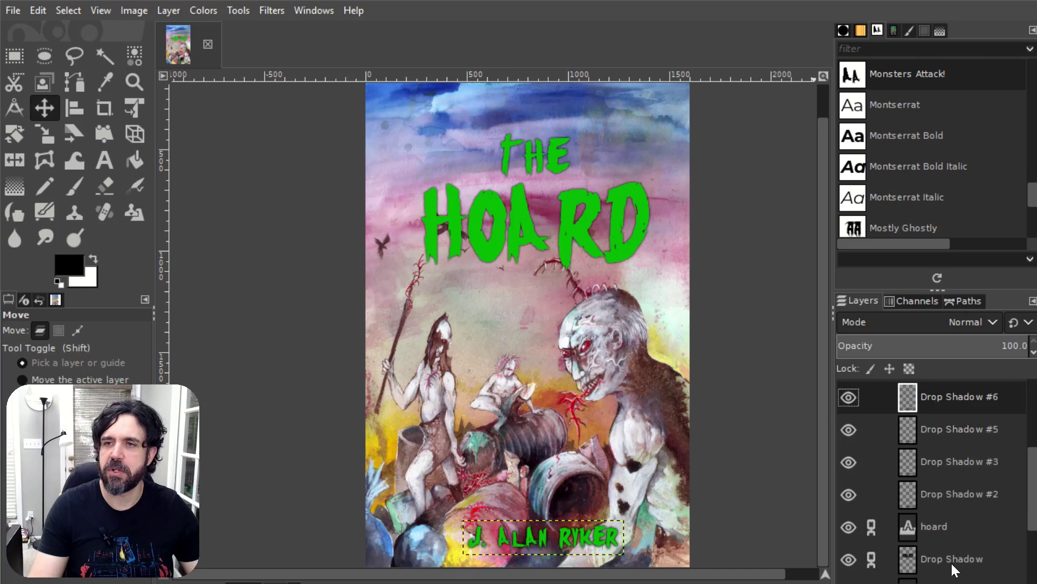
pyautogui.rightClick(939, 399)
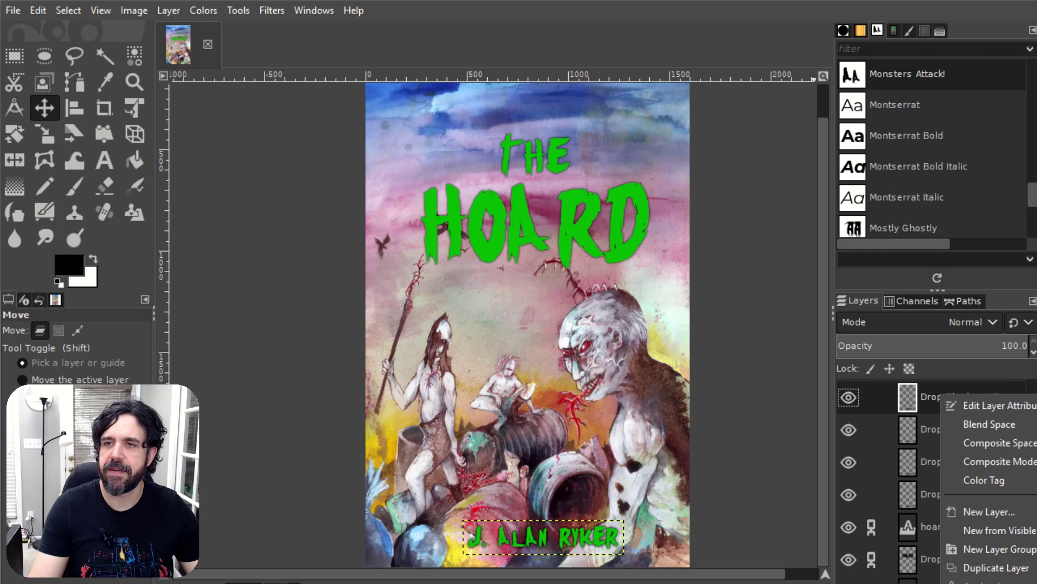
pyautogui.press('Escape')
pyautogui.scroll(3, 942, 433)
pyautogui.scroll(-2, 933, 523)
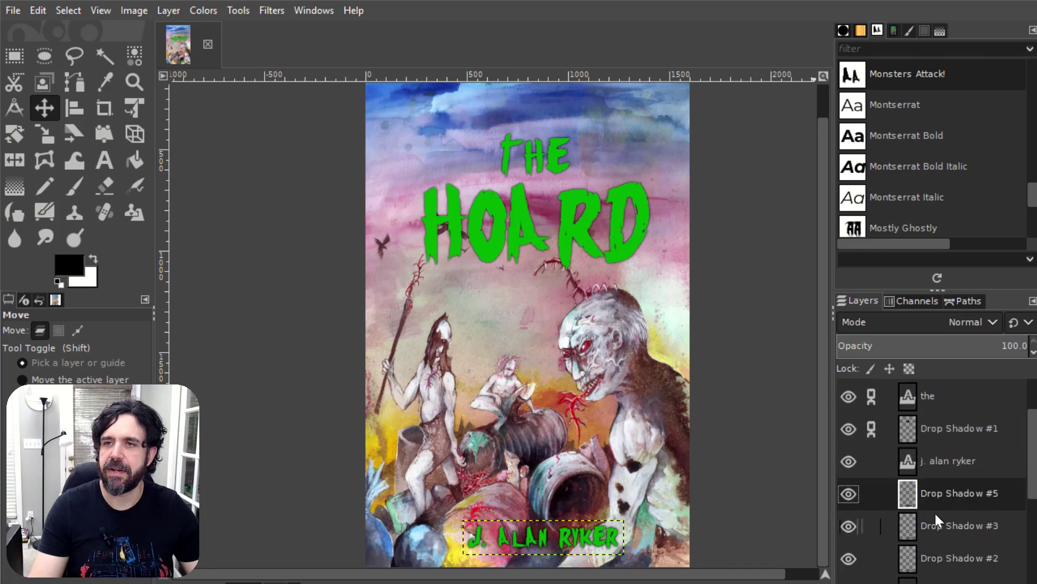
pyautogui.rightClick(940, 494)
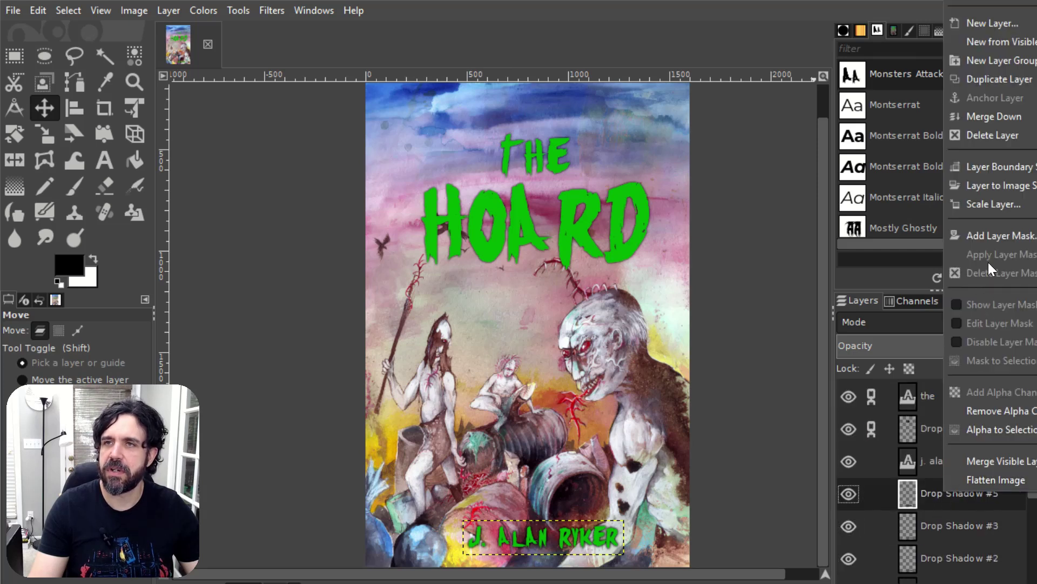
pyautogui.click(1001, 118)
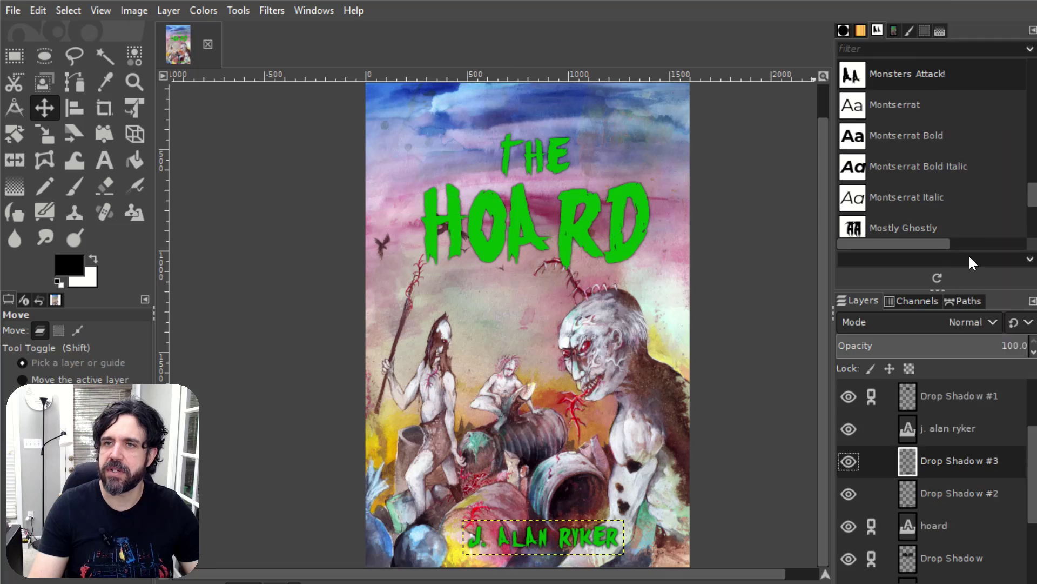
pyautogui.rightClick(944, 460)
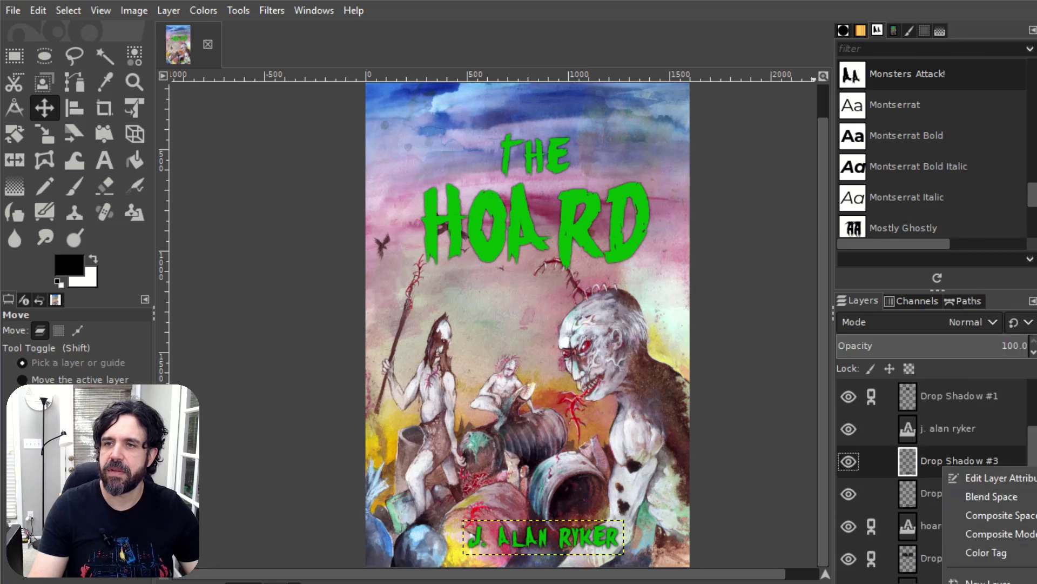
pyautogui.click(1000, 118)
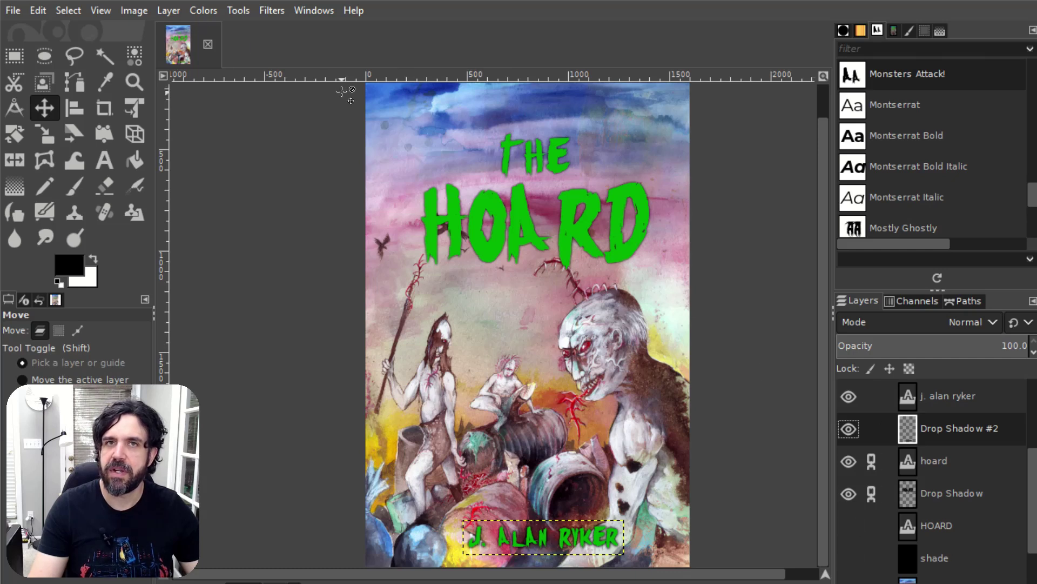
# - Create a new 'shade' layer at 45% opacity filled with the black foreground colour
pyautogui.click(167, 8)
pyautogui.click(179, 30)
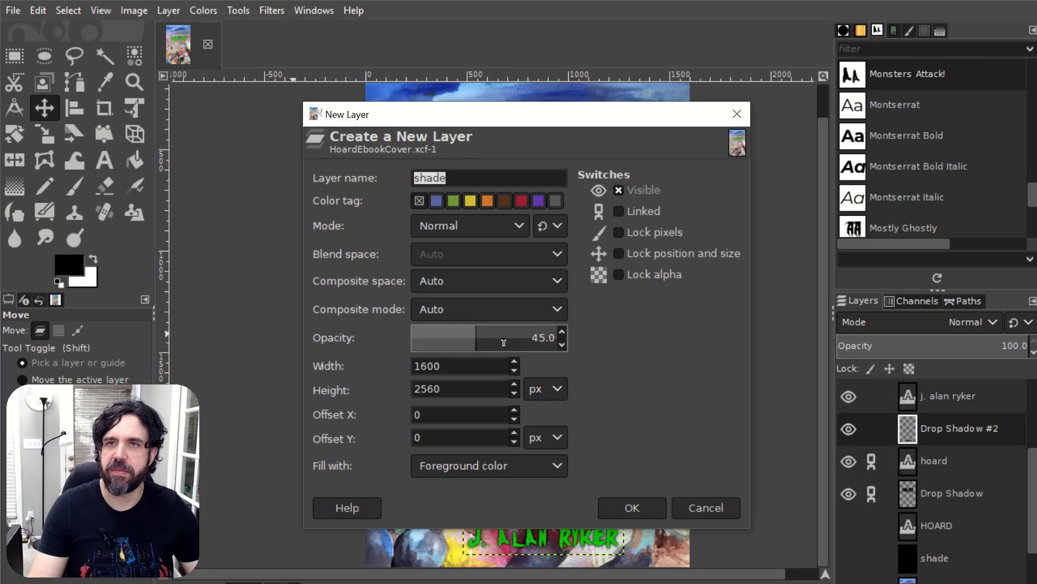
pyautogui.click(644, 511)
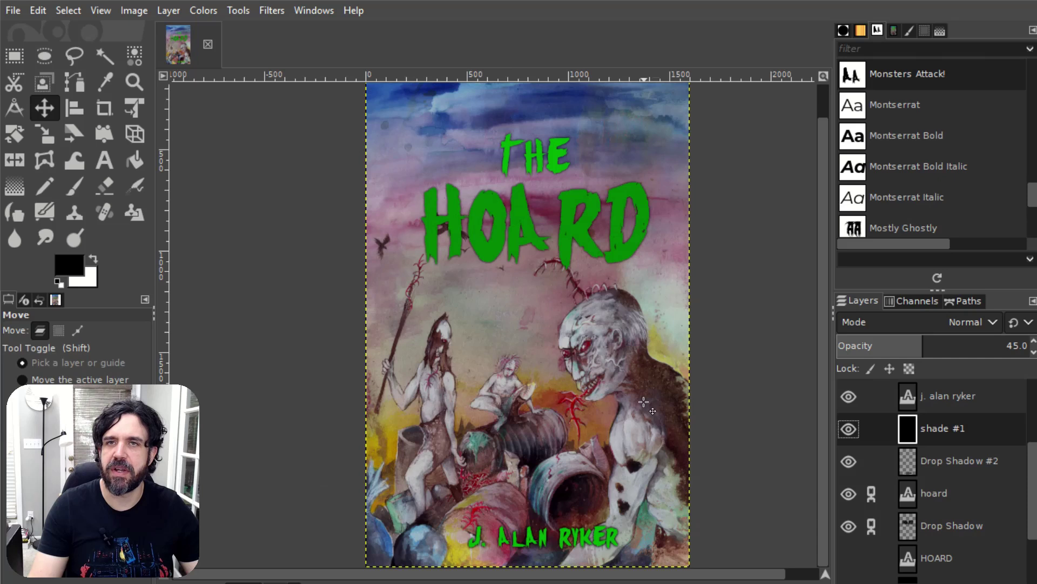
# - Scale shade #1, proportions unchained, to a roughly 1965×324 px band across the cover top
pyautogui.hotkey('shift', 's')
pyautogui.click(510, 181)
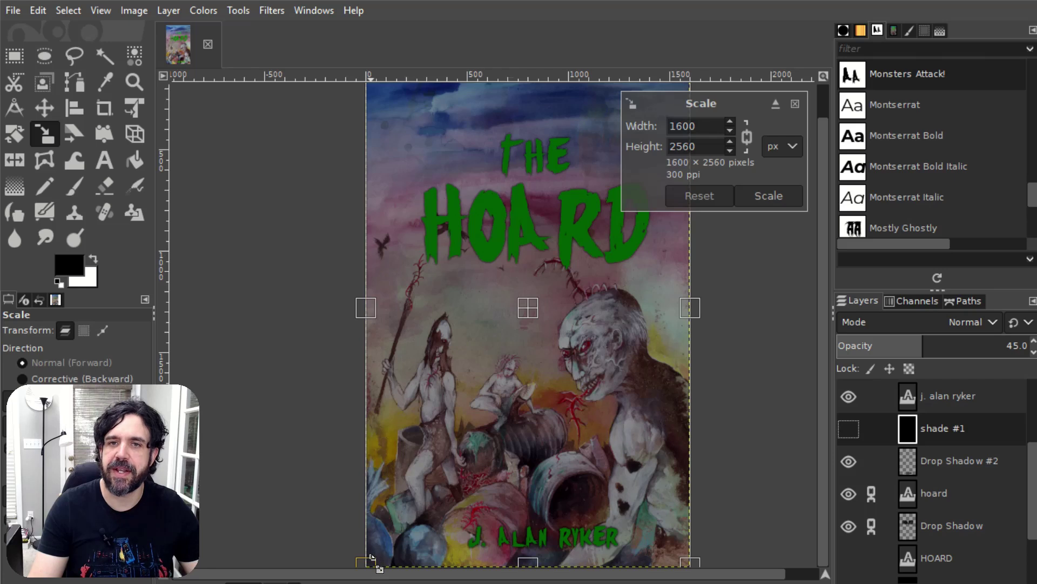
pyautogui.moveTo(370, 559); pyautogui.dragTo(353, 389)
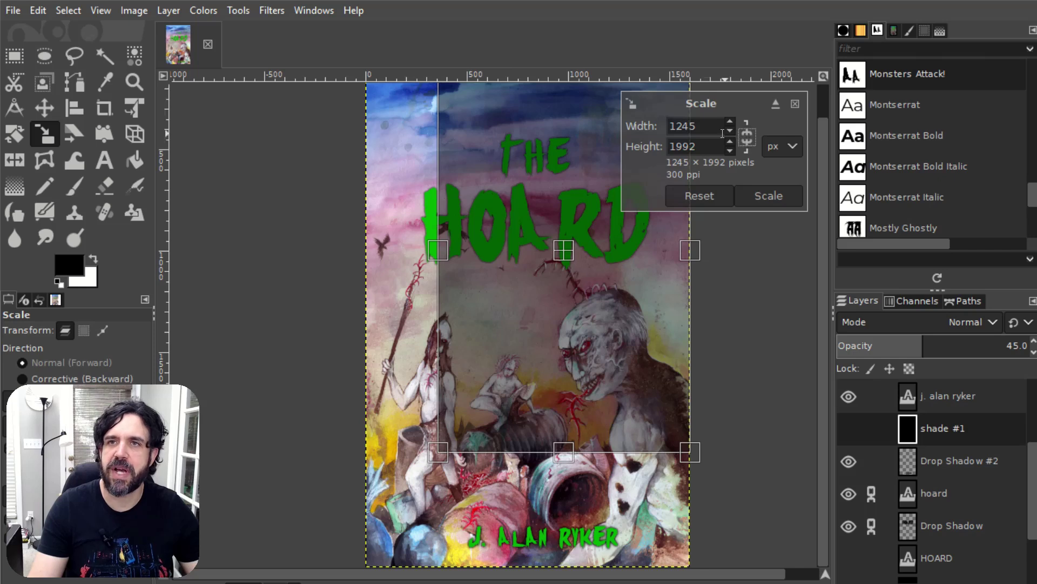
pyautogui.click(736, 144)
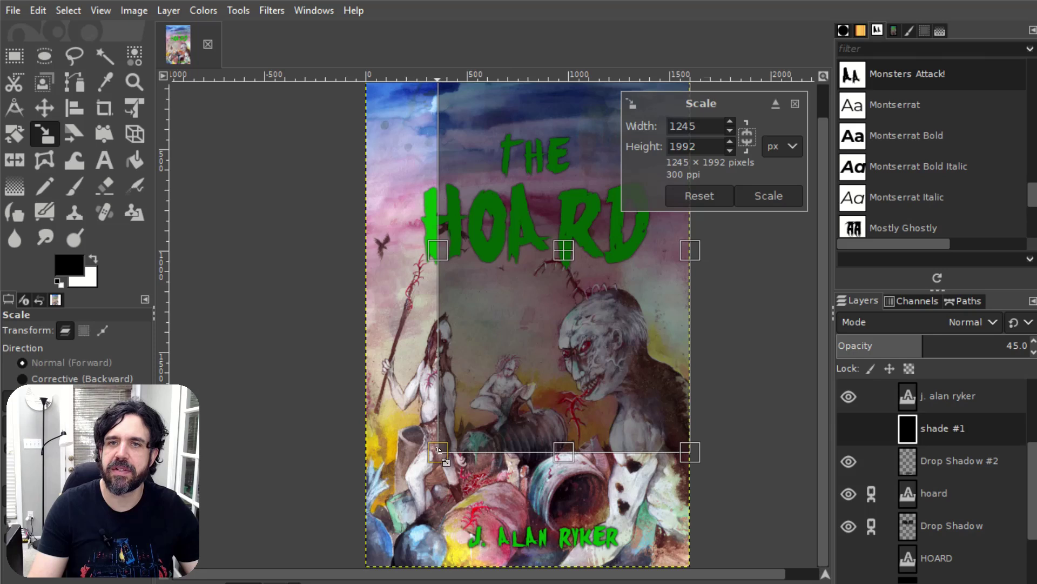
pyautogui.moveTo(439, 452); pyautogui.dragTo(422, 114)
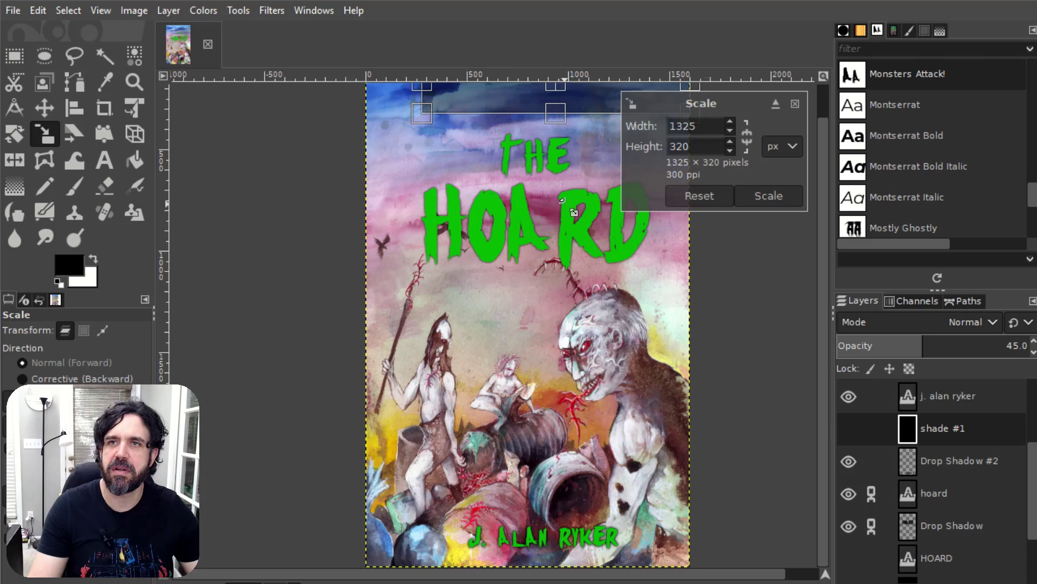
pyautogui.moveTo(422, 114); pyautogui.dragTo(293, 109)
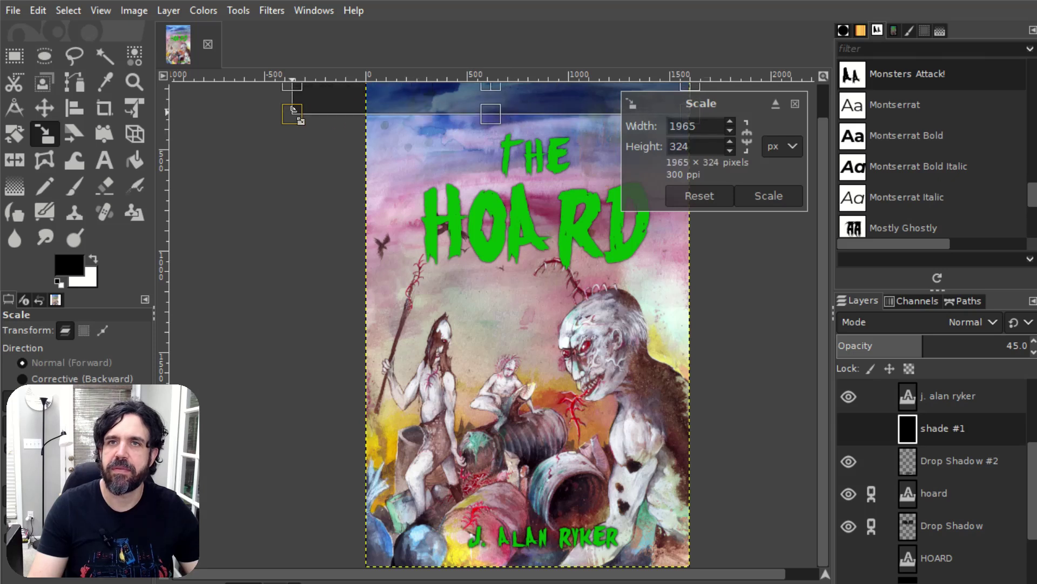
pyautogui.click(738, 198)
# - Move the dark shade band down over the author's name at the bottom
pyautogui.press('m')
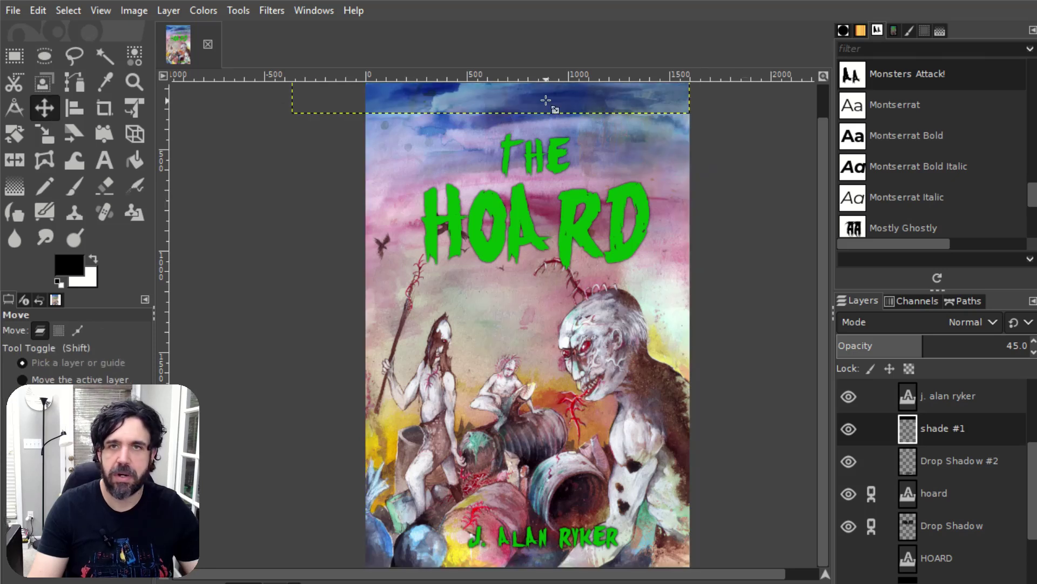
pyautogui.moveTo(546, 101); pyautogui.dragTo(588, 560)
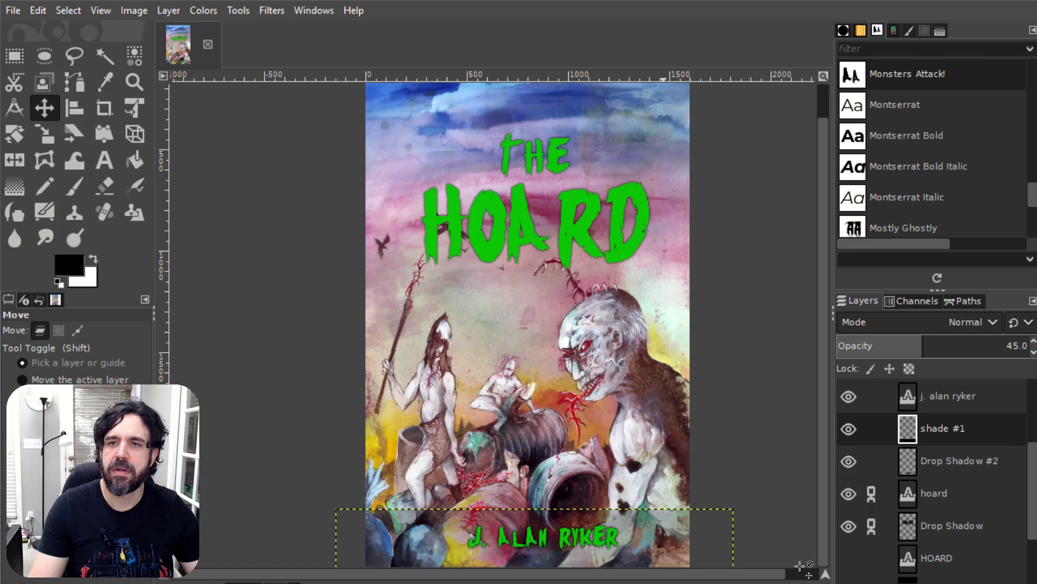
pyautogui.moveTo(692, 515); pyautogui.dragTo(685, 523)
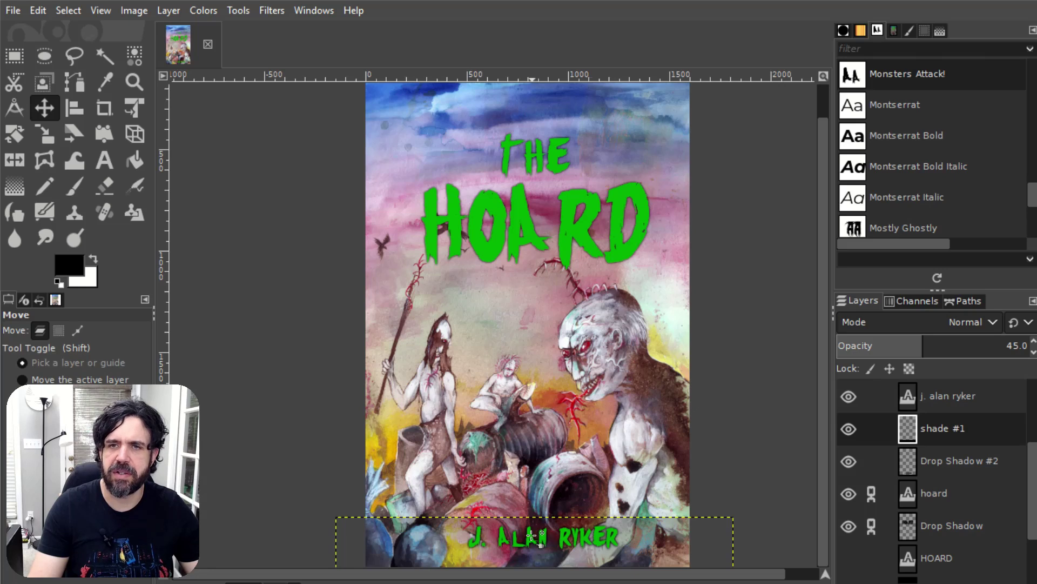
pyautogui.moveTo(535, 536); pyautogui.dragTo(534, 545)
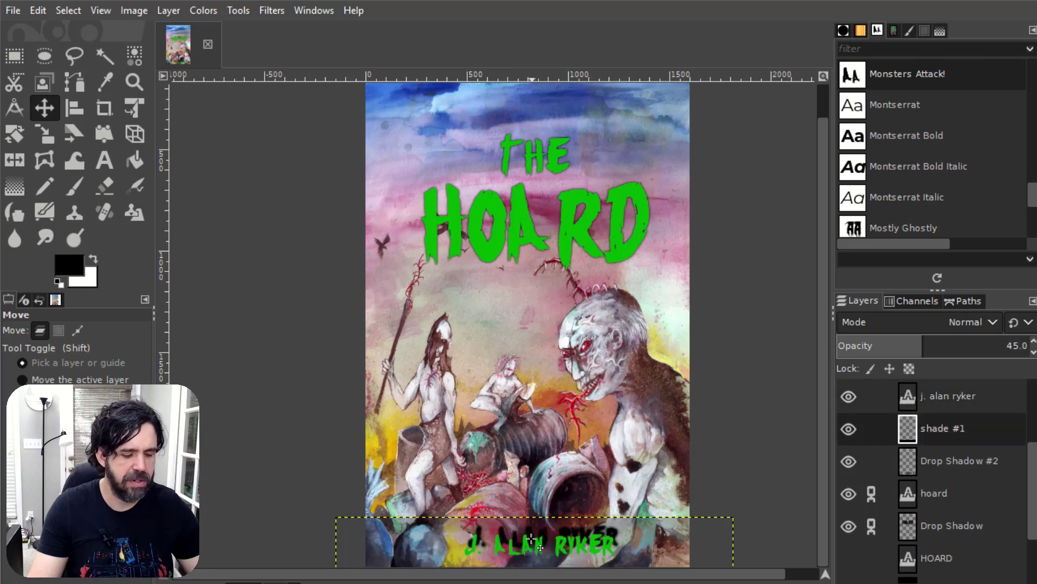
pyautogui.hotkey('ctrl', 'z')
pyautogui.scroll(3, 859, 453)
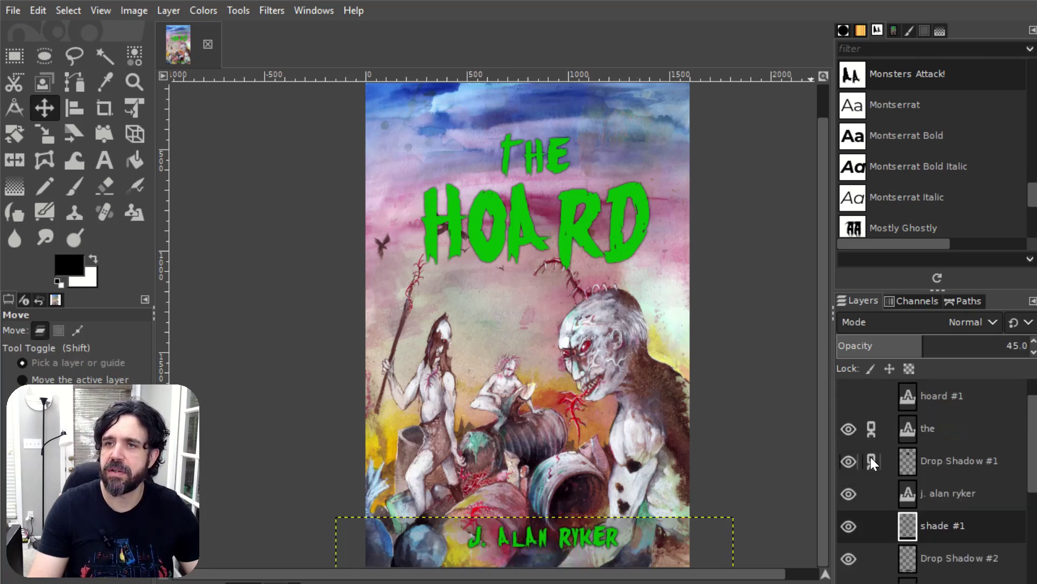
# - Unlink Drop Shadow #1, the 'the' layer and Drop Shadow, then select the author layer
pyautogui.click(871, 457)
pyautogui.click(874, 432)
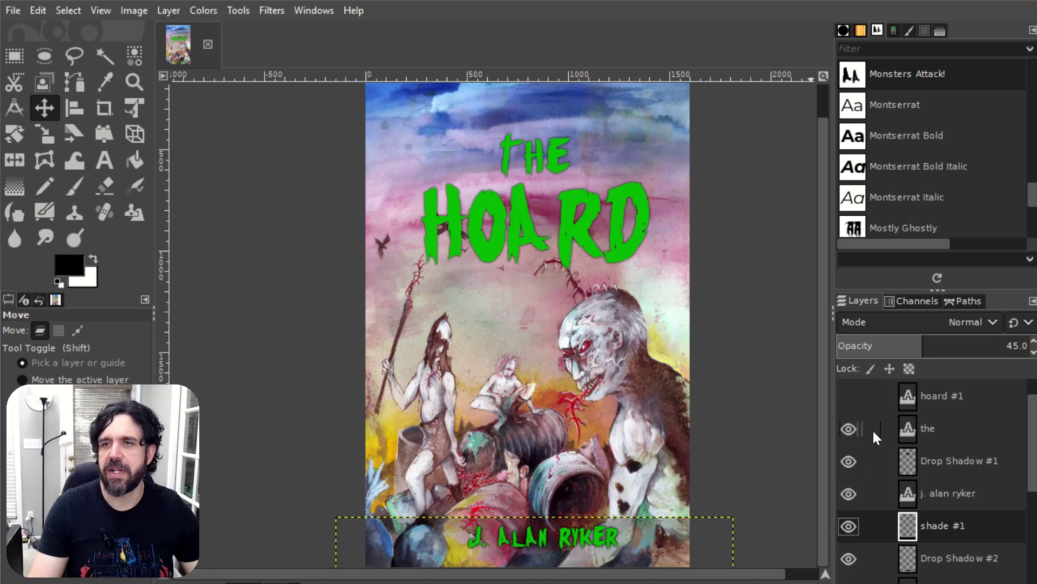
pyautogui.scroll(1, 874, 429)
pyautogui.scroll(-5, 874, 429)
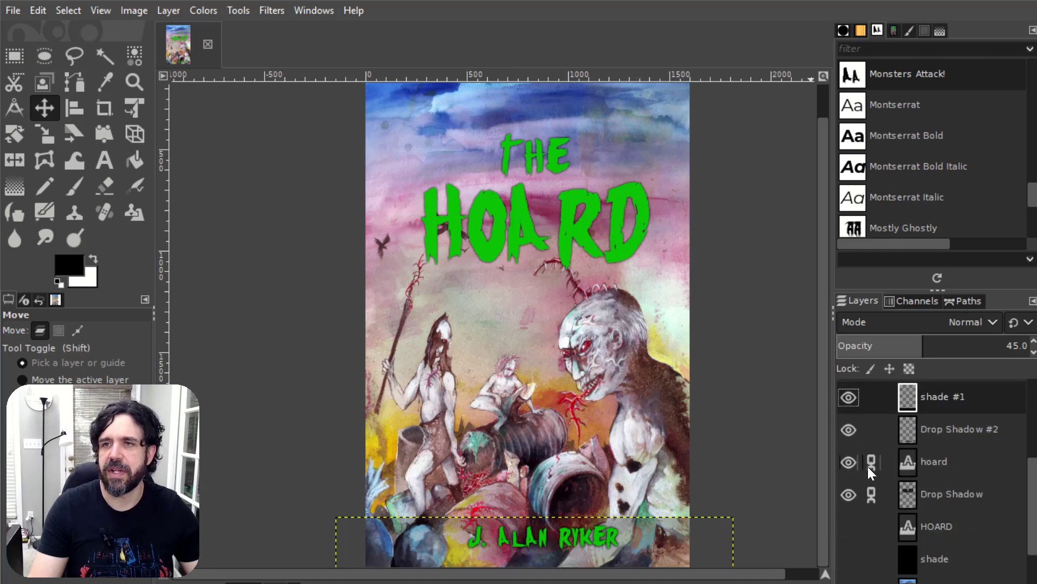
pyautogui.click(871, 494)
pyautogui.scroll(2, 880, 476)
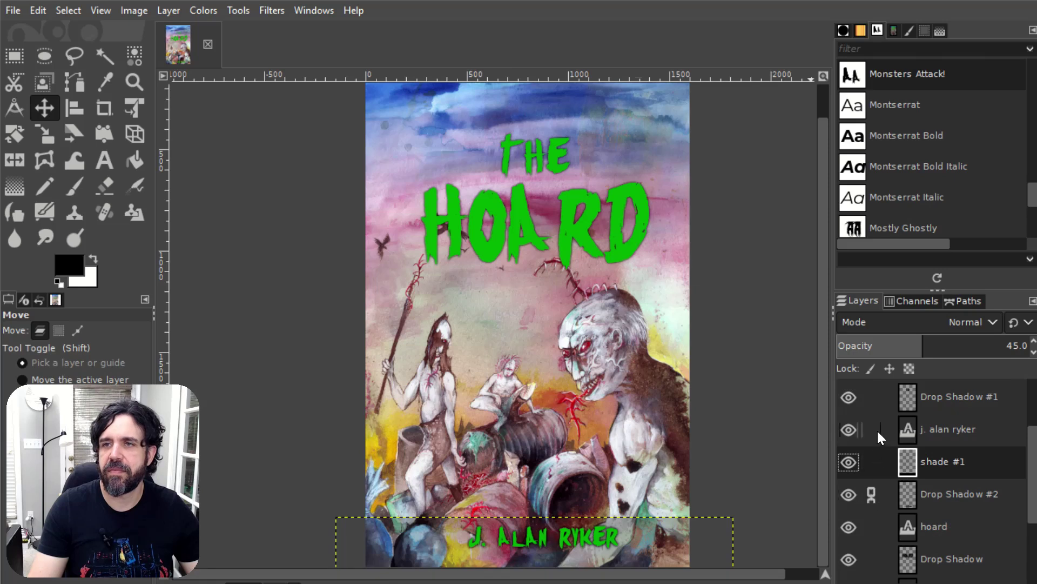
pyautogui.moveTo(912, 428)
pyautogui.mouseDown()
pyautogui.moveTo(940, 464)
pyautogui.moveTo(940, 433)
pyautogui.moveTo(911, 494)
pyautogui.moveTo(913, 517)
pyautogui.moveTo(906, 437)
pyautogui.mouseUp()
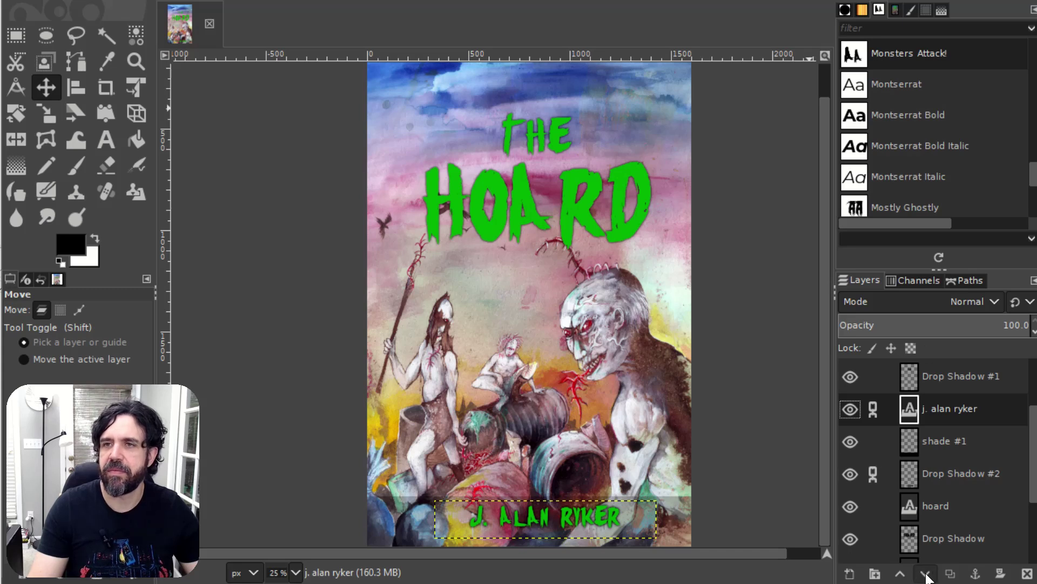
# - Place the author name layer beneath shade #1 in the layer stack
pyautogui.click(925, 574)
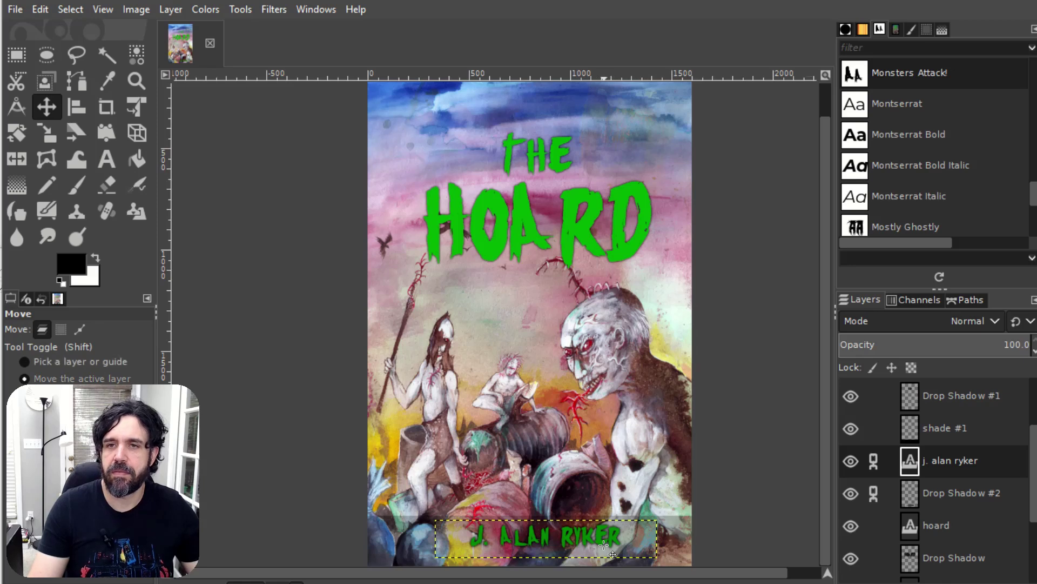
pyautogui.keyDown('ctrl'); pyautogui.scroll(2, 600, 524); pyautogui.keyUp('ctrl')
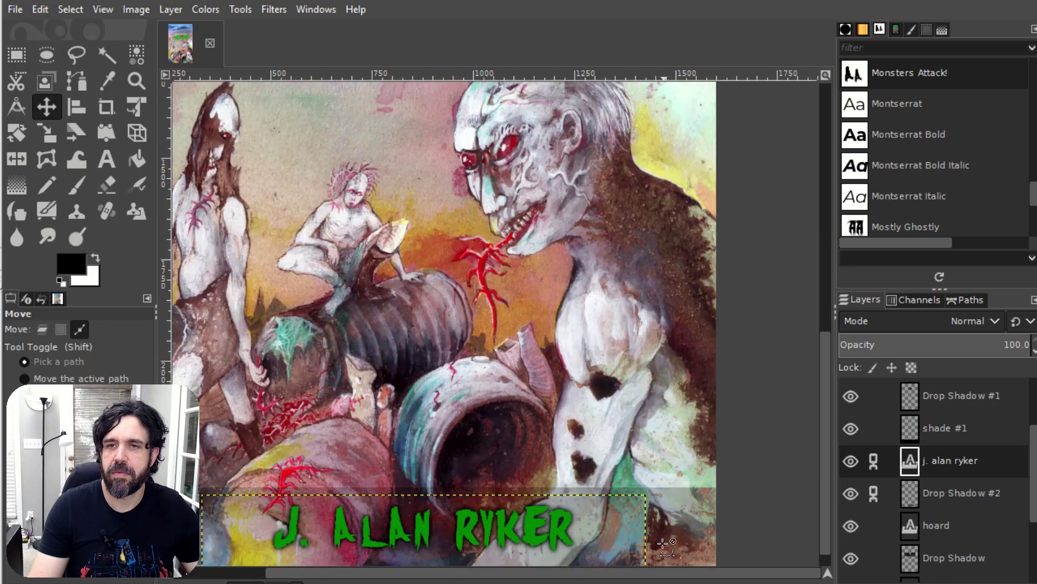
# - Place the shade #1 band layer below the author name and Drop Shadow #2
pyautogui.click(535, 532)
pyautogui.click(944, 459)
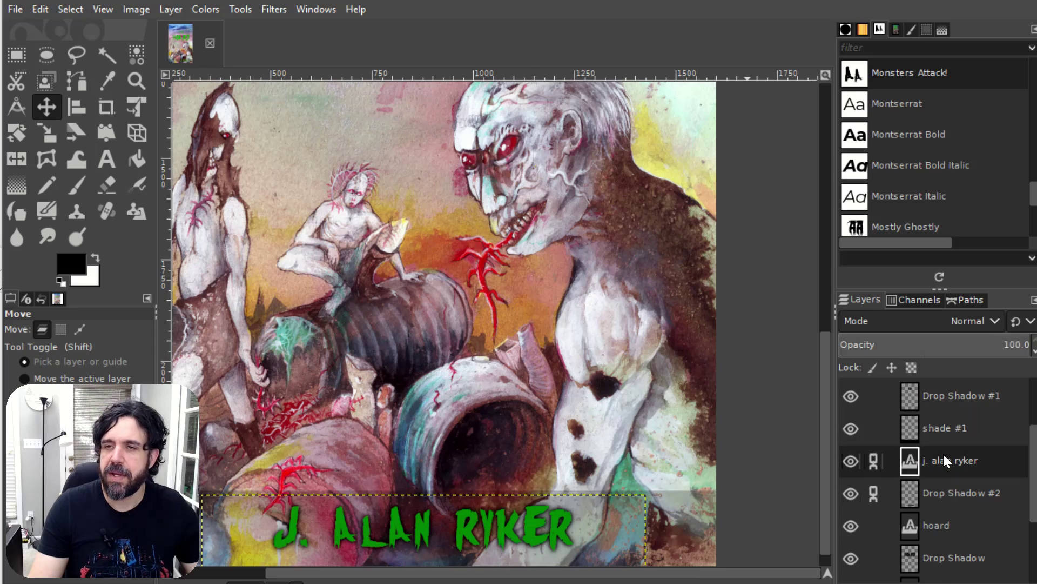
pyautogui.click(939, 428)
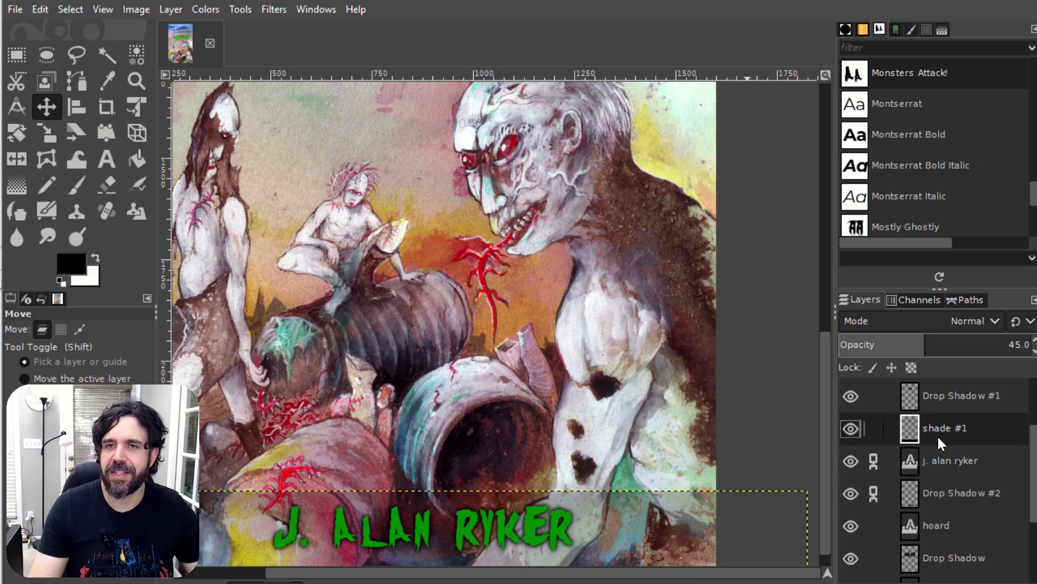
pyautogui.moveTo(938, 426); pyautogui.dragTo(919, 528)
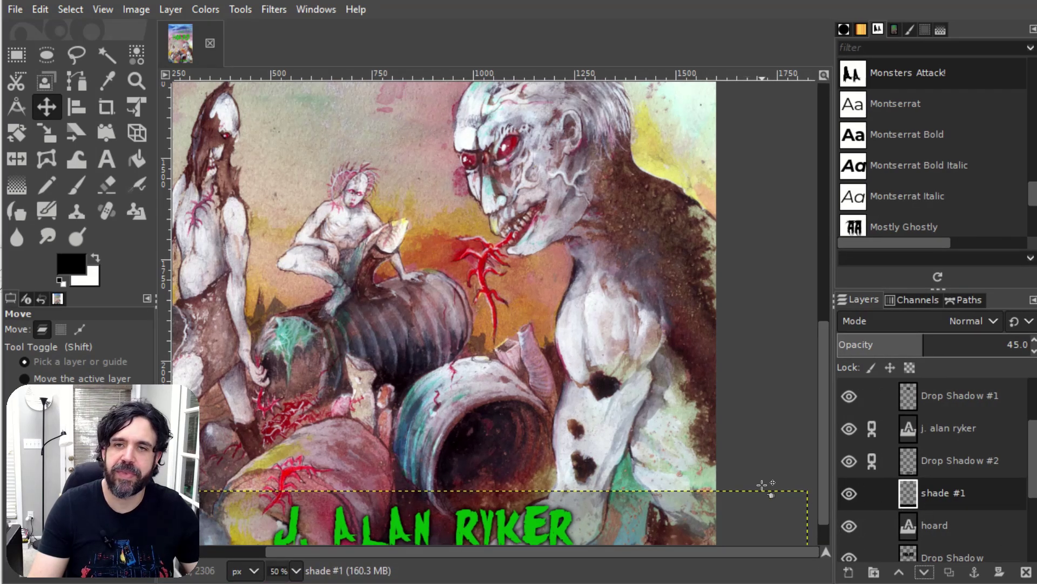
# - Lower the author name 42 px and the shade band, then raise the band's opacity to 74.8
pyautogui.scroll(-2, 632, 363)
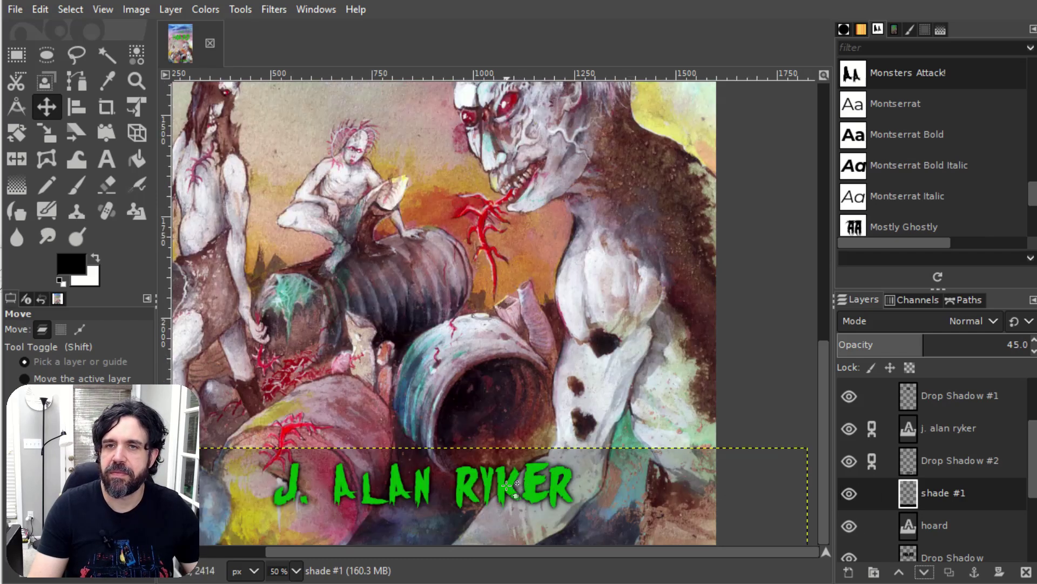
pyautogui.moveTo(508, 491); pyautogui.dragTo(508, 508)
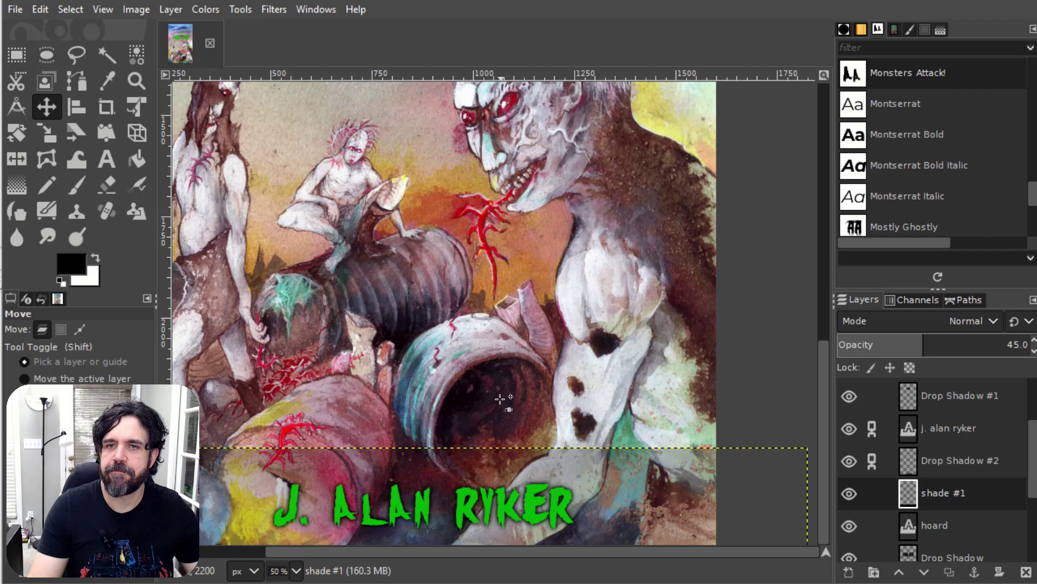
pyautogui.moveTo(658, 491); pyautogui.dragTo(654, 511)
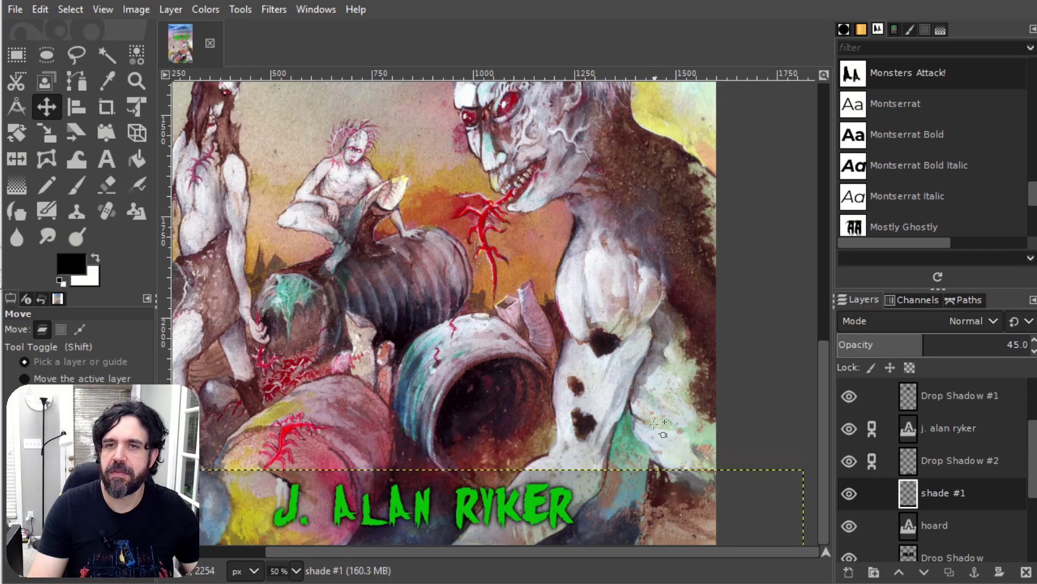
pyautogui.moveTo(922, 345); pyautogui.dragTo(982, 353)
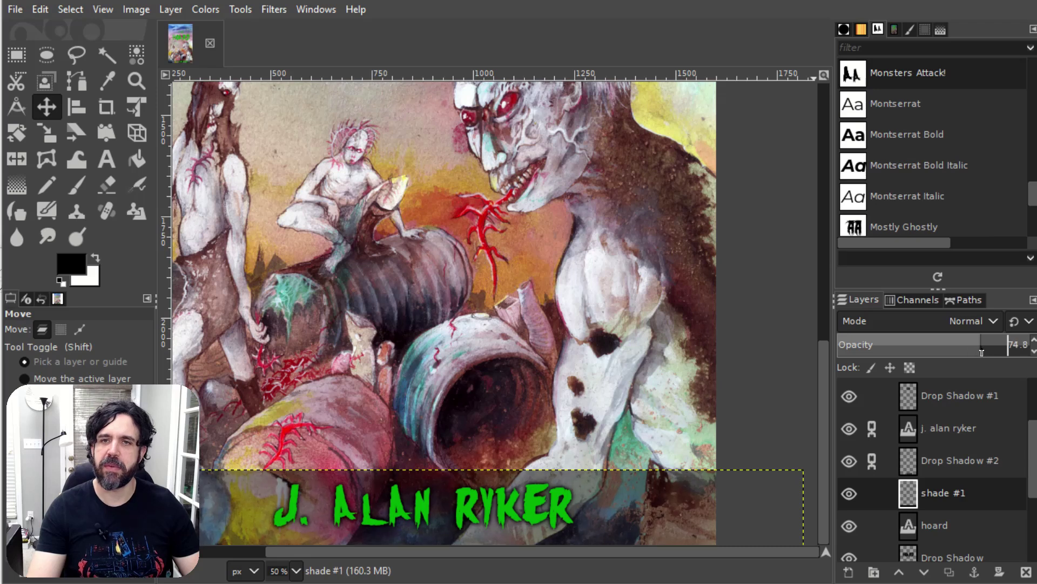
# - Slide the author name sideways on the cover with the Move tool
pyautogui.scroll(-3, 929, 421)
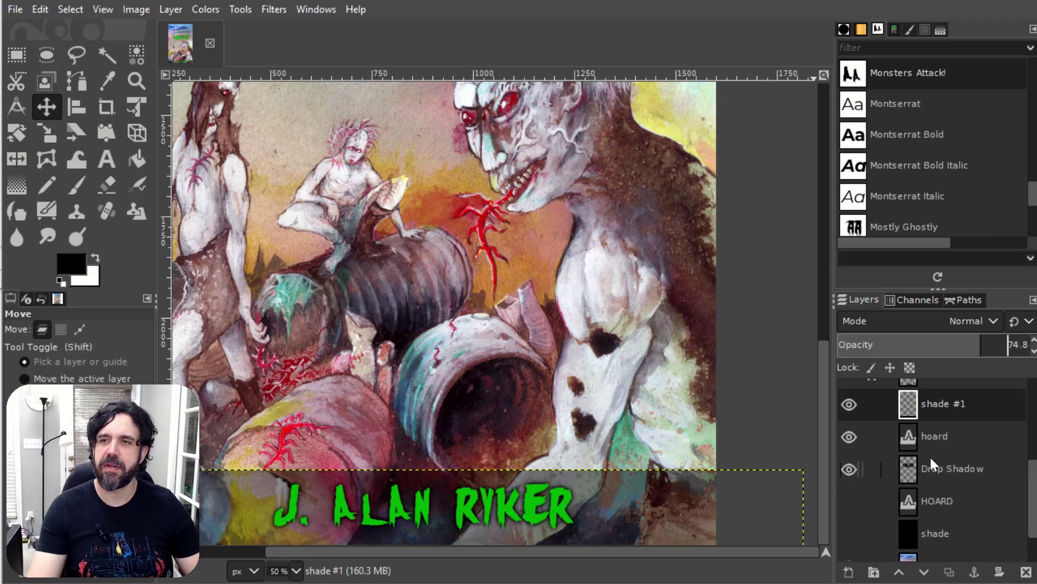
pyautogui.click(933, 532)
pyautogui.scroll(-2, 655, 355)
pyautogui.scroll(-1, 654, 355)
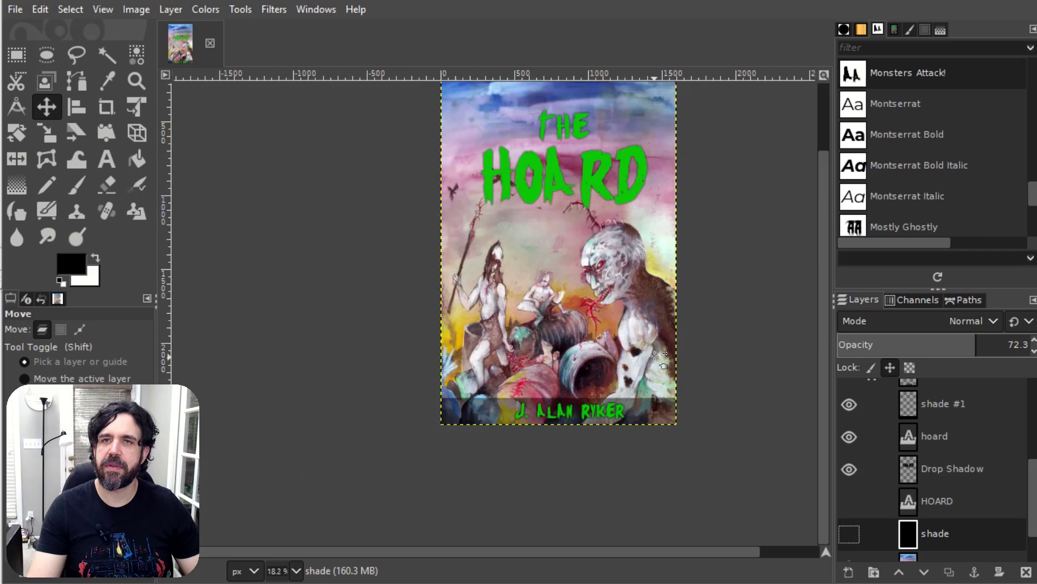
pyautogui.scroll(1, 697, 273)
pyautogui.moveTo(829, 276); pyautogui.dragTo(834, 222)
pyautogui.scroll(-1, 748, 243)
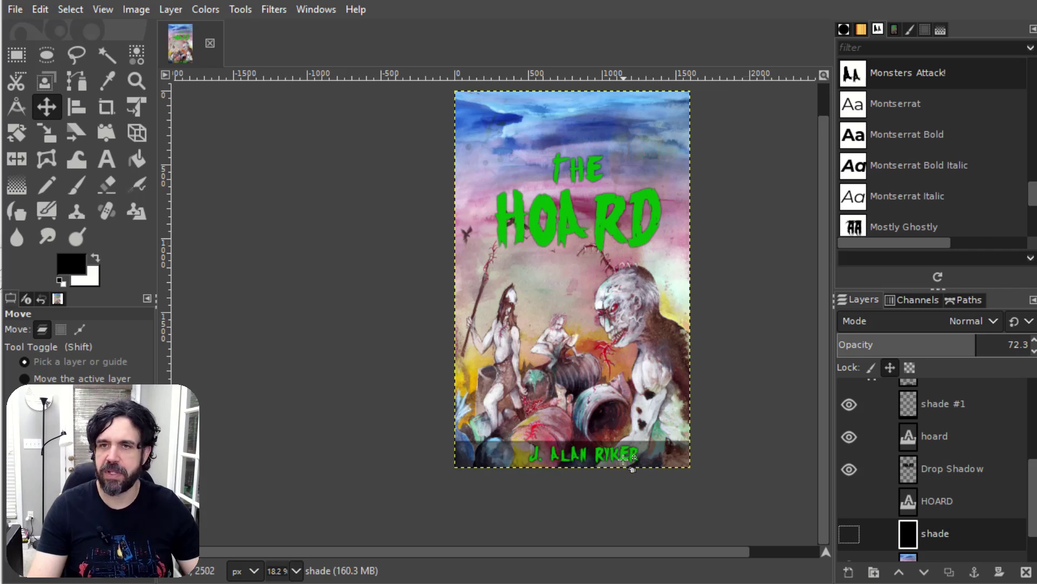
pyautogui.moveTo(627, 454); pyautogui.dragTo(616, 454)
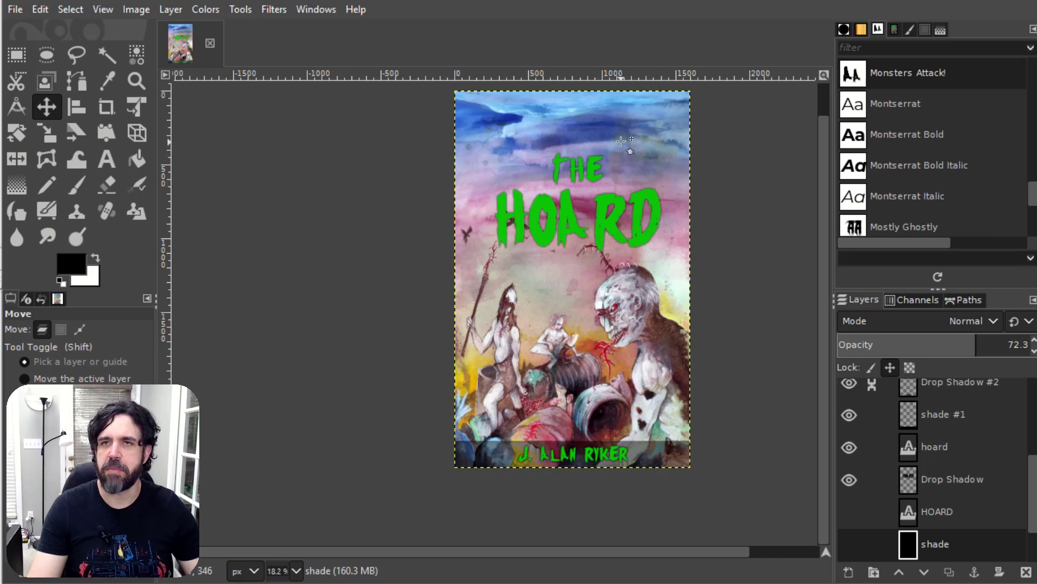
# - Hide the shade #1 band so the author name sits directly on the painting
pyautogui.scroll(1, 606, 111)
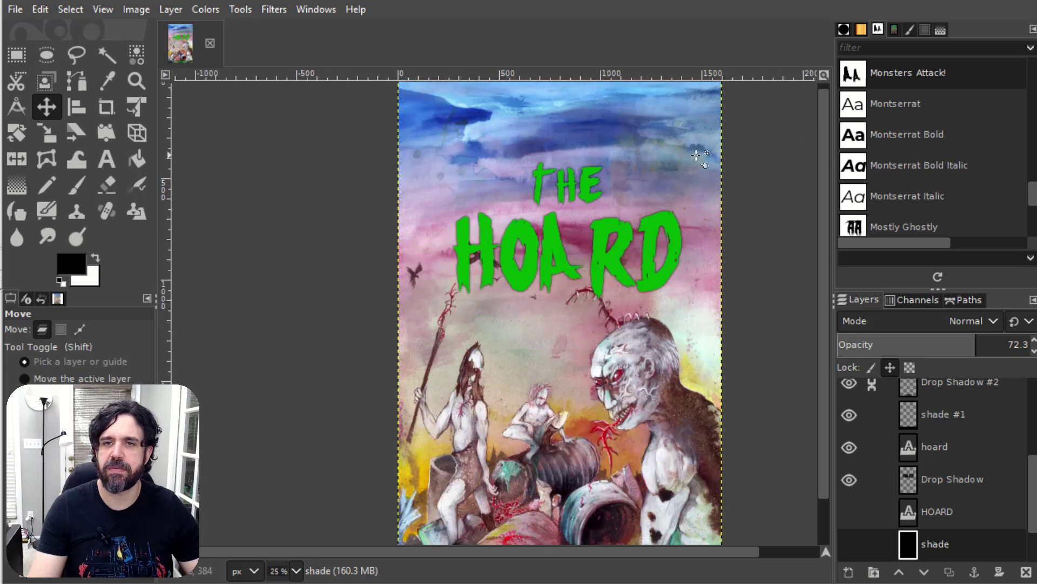
pyautogui.scroll(-1, 679, 177)
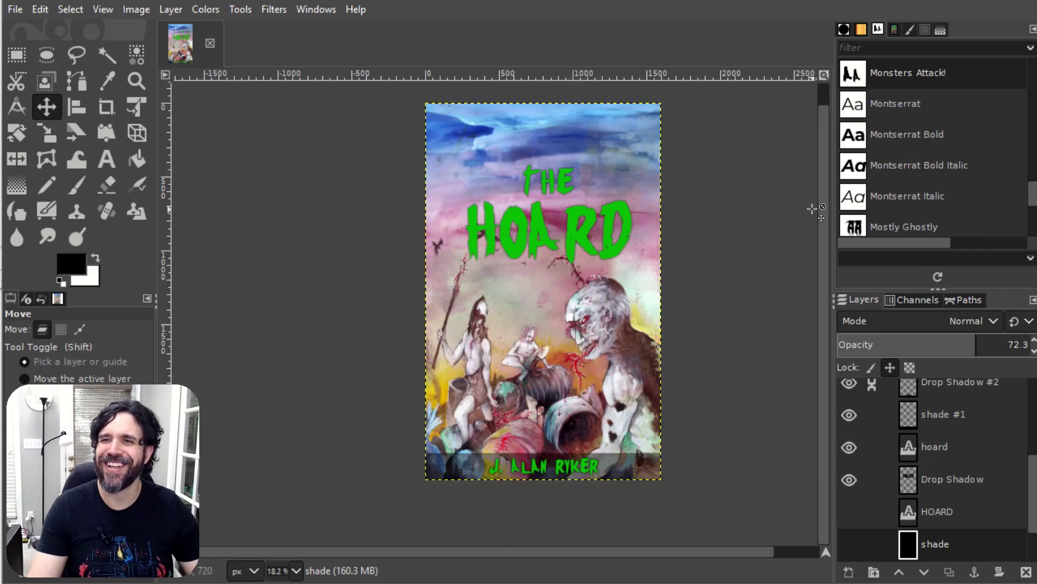
pyautogui.scroll(1, 823, 211)
pyautogui.scroll(1, 581, 211)
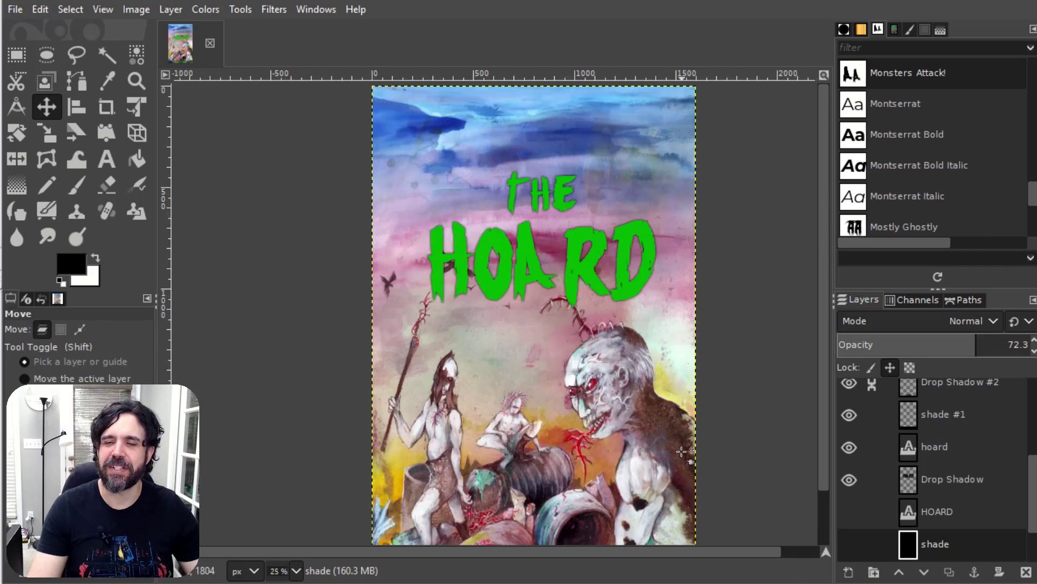
pyautogui.moveTo(824, 323); pyautogui.dragTo(821, 378)
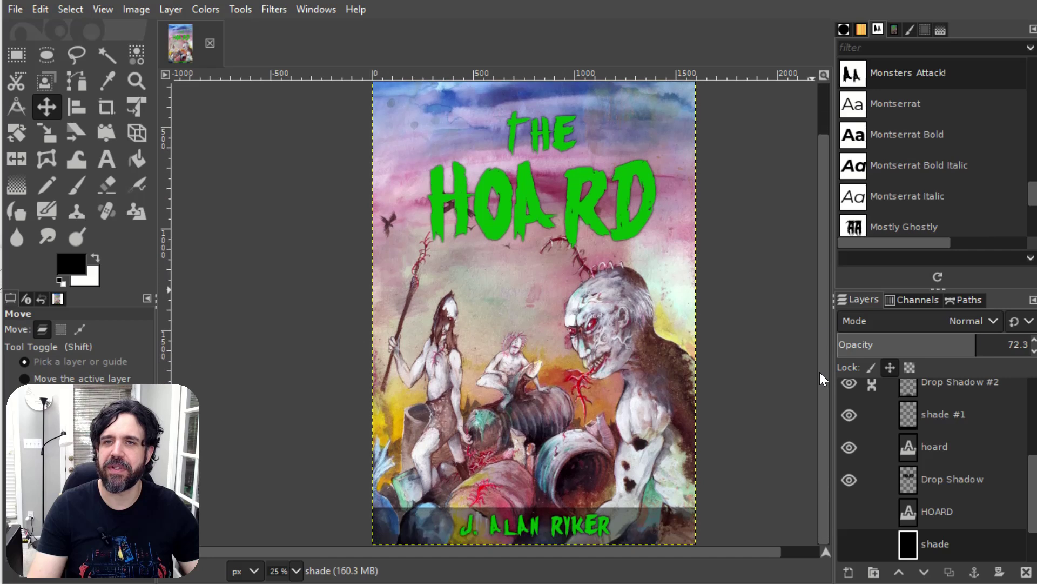
pyautogui.scroll(-2, 875, 503)
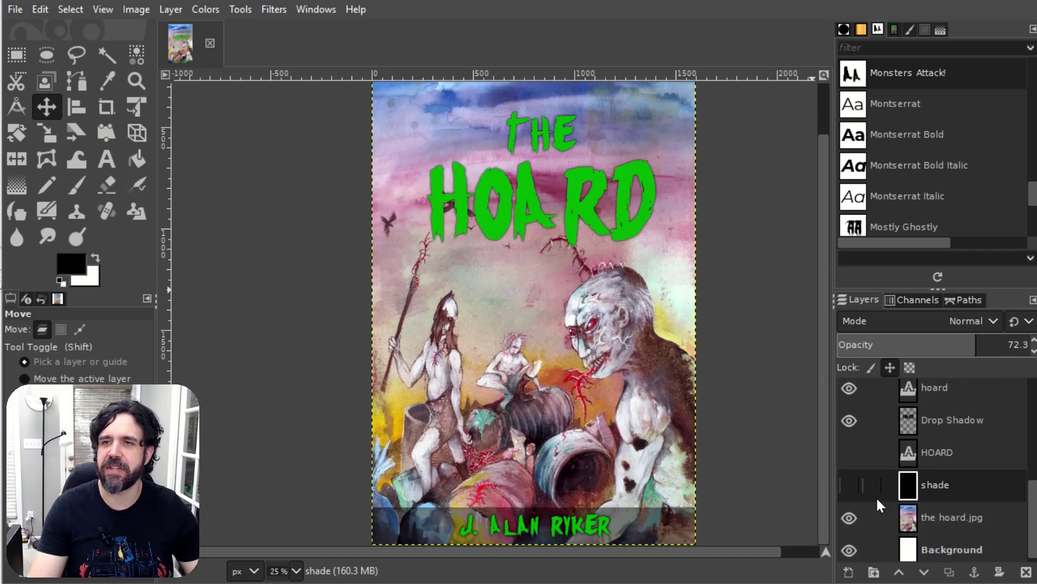
pyautogui.scroll(4, 872, 440)
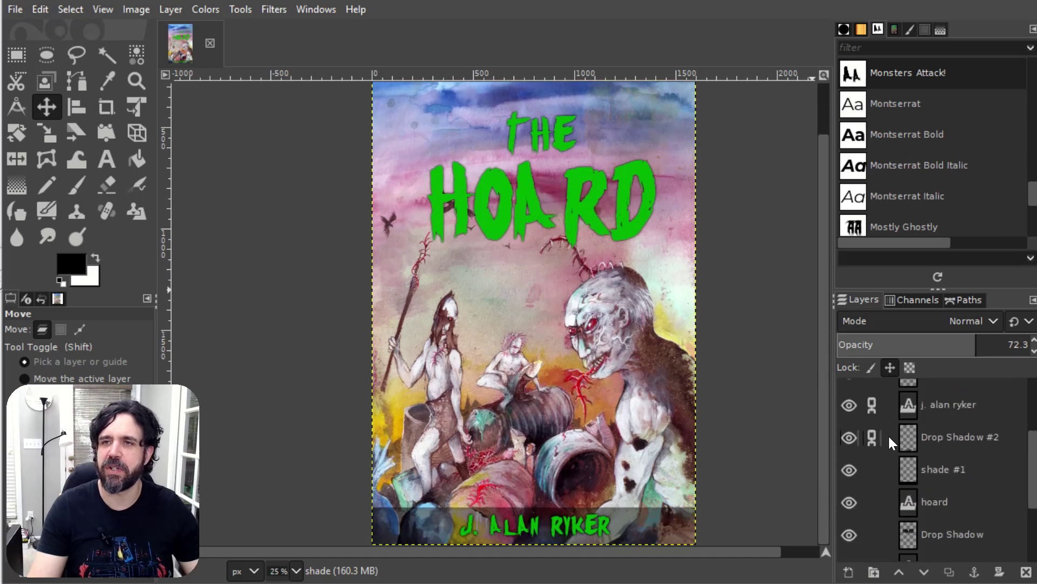
pyautogui.scroll(2, 897, 449)
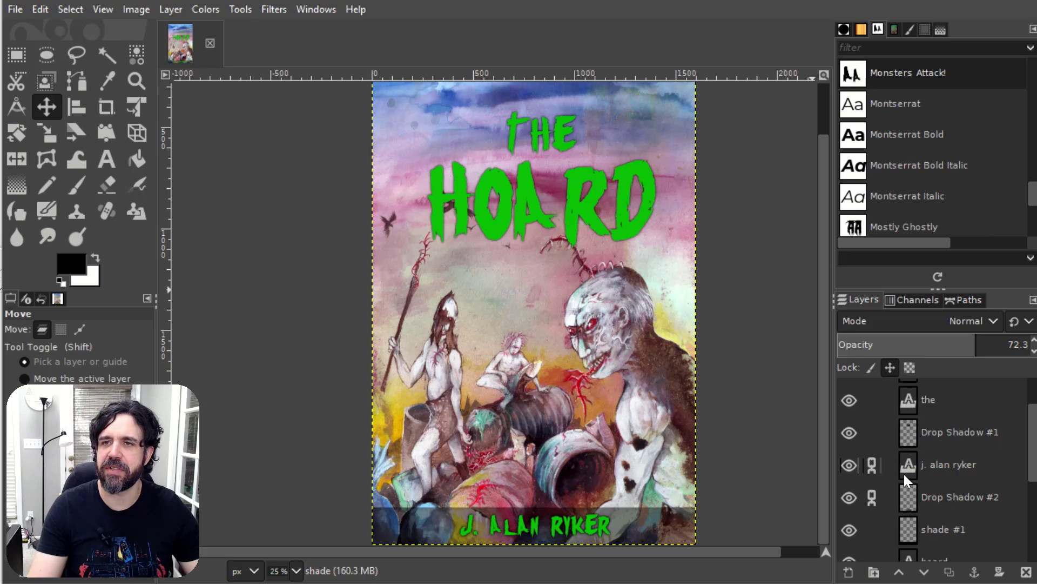
pyautogui.scroll(1, 890, 449)
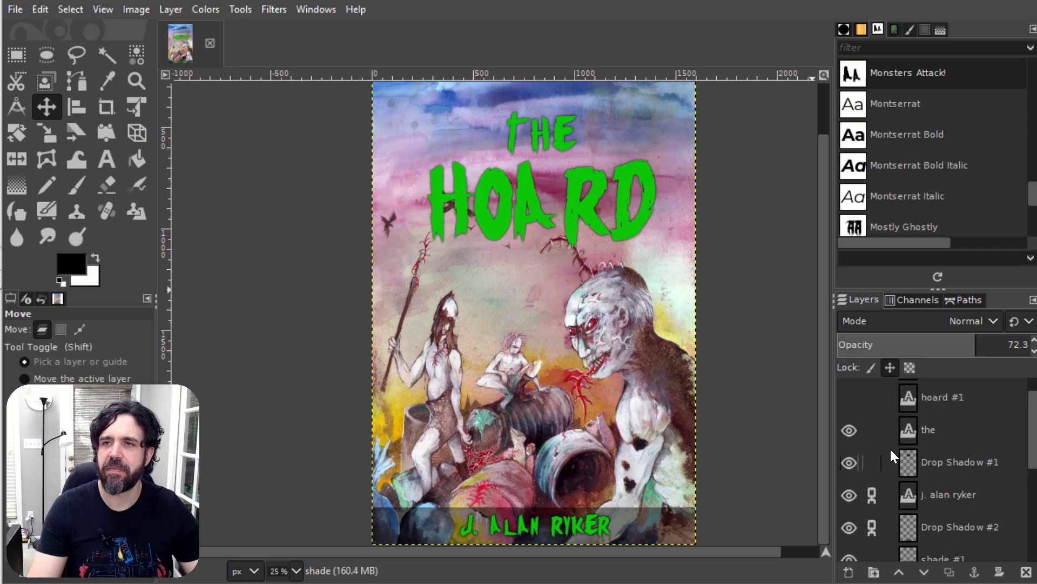
pyautogui.scroll(-5, 890, 449)
pyautogui.scroll(1, 890, 447)
pyautogui.click(850, 439)
pyautogui.scroll(-1, 644, 375)
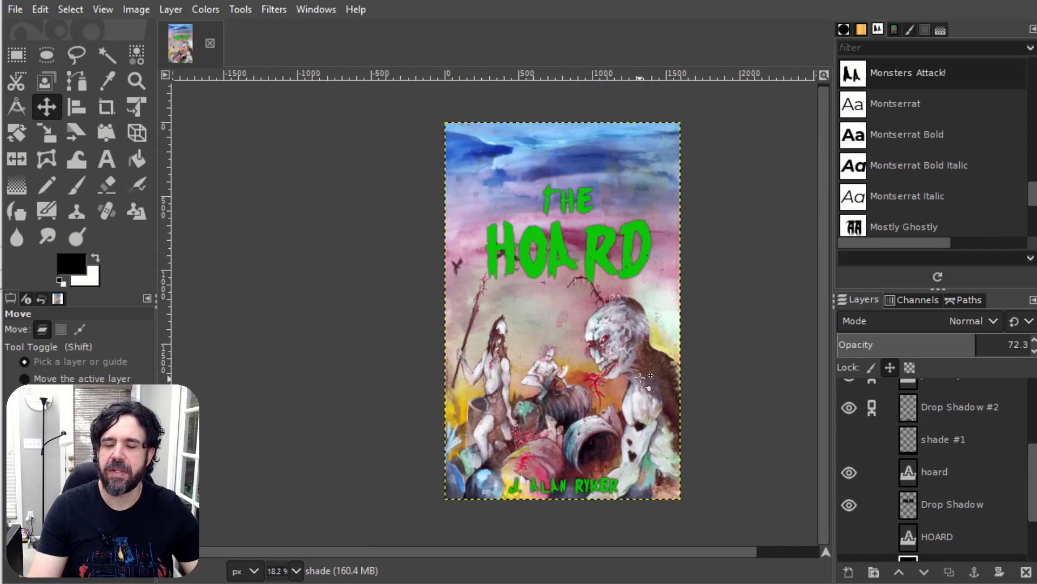
# - Move the author name up near the top of the cover
pyautogui.moveTo(579, 486); pyautogui.dragTo(602, 153)
pyautogui.click(601, 153)
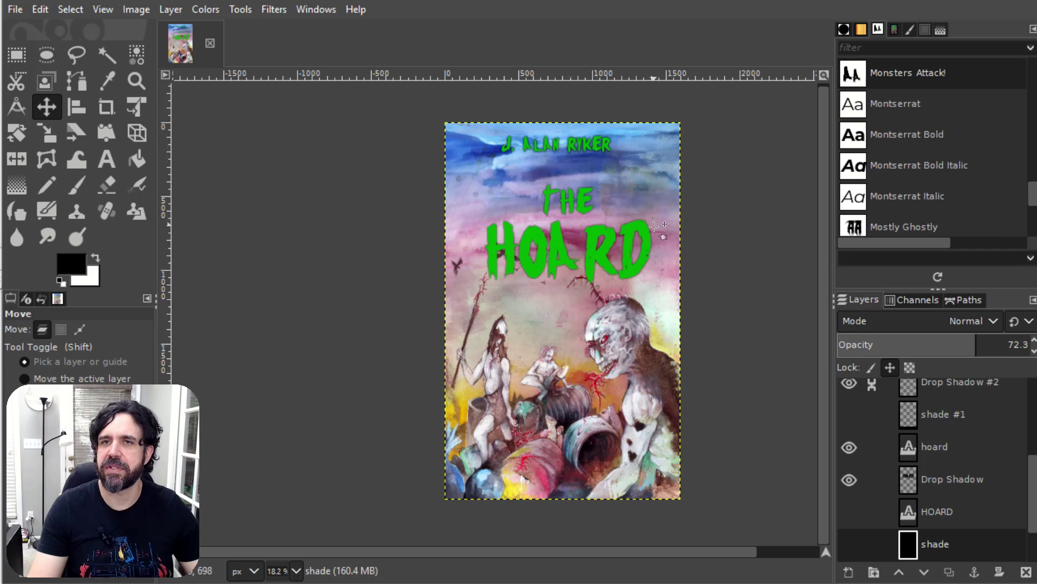
pyautogui.scroll(3, 654, 225)
pyautogui.scroll(-2, 654, 226)
# - Link the HOARD title with Drop Shadow #1, unlink the author name and Drop Shadow #2, and nudge the title up
pyautogui.click(938, 444)
pyautogui.scroll(3, 938, 418)
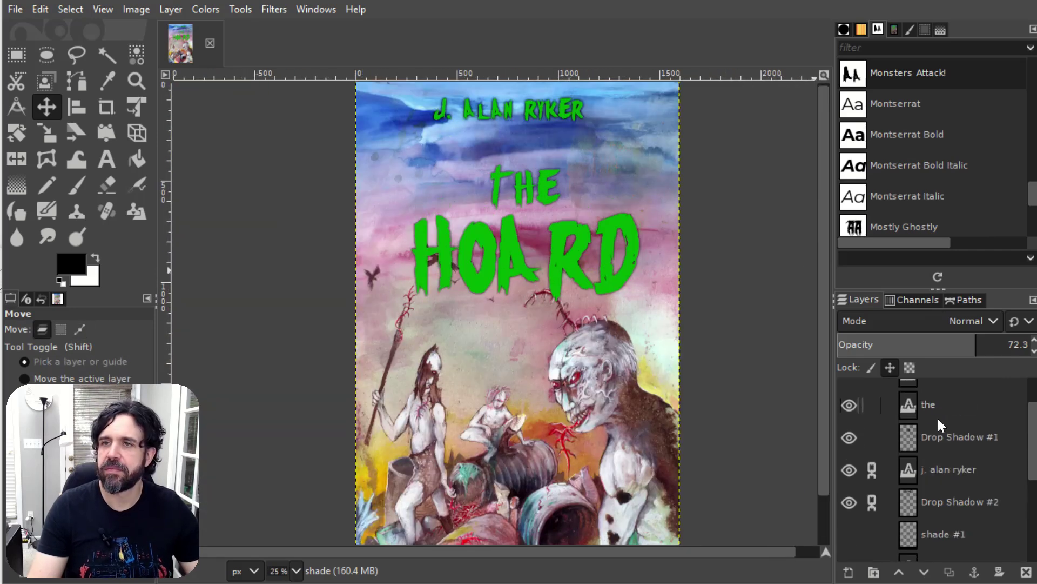
pyautogui.scroll(2, 872, 486)
pyautogui.click(873, 462)
pyautogui.click(872, 495)
pyautogui.scroll(-2, 876, 486)
pyautogui.click(962, 469)
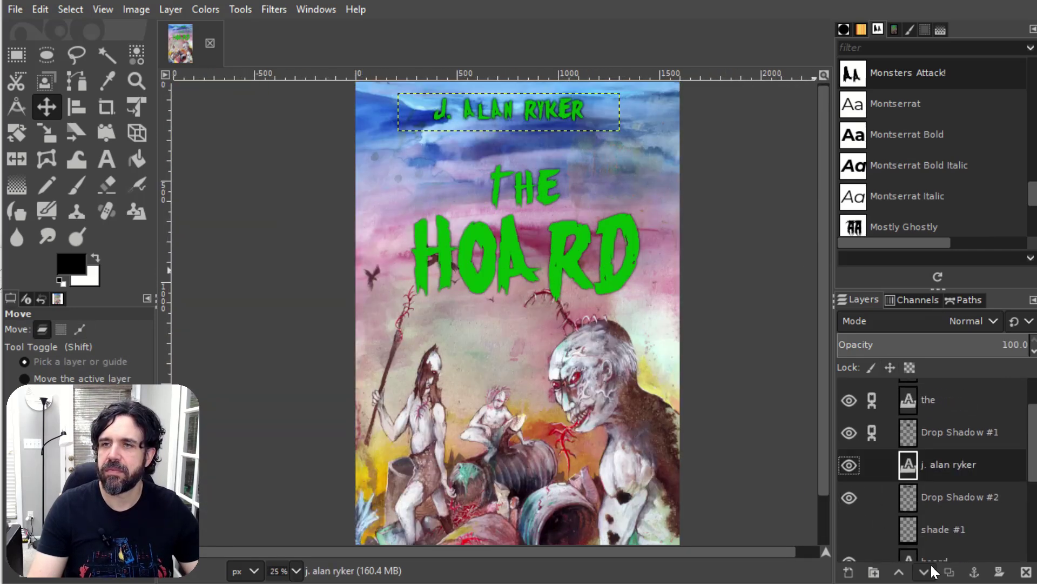
pyautogui.click(899, 571)
pyautogui.scroll(-2, 942, 487)
pyautogui.click(944, 498)
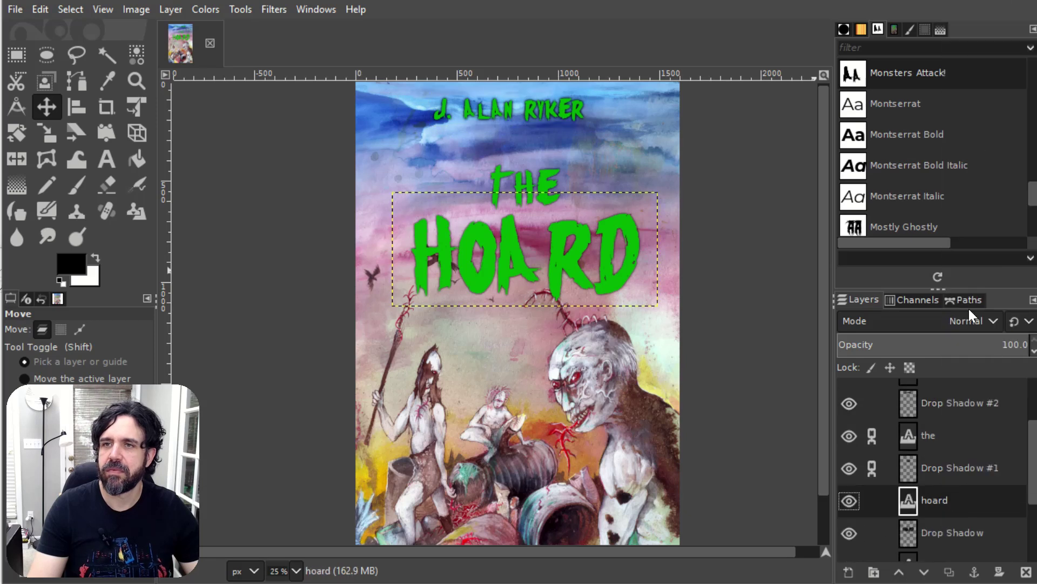
pyautogui.moveTo(541, 254); pyautogui.dragTo(540, 216)
pyautogui.scroll(-1, 646, 324)
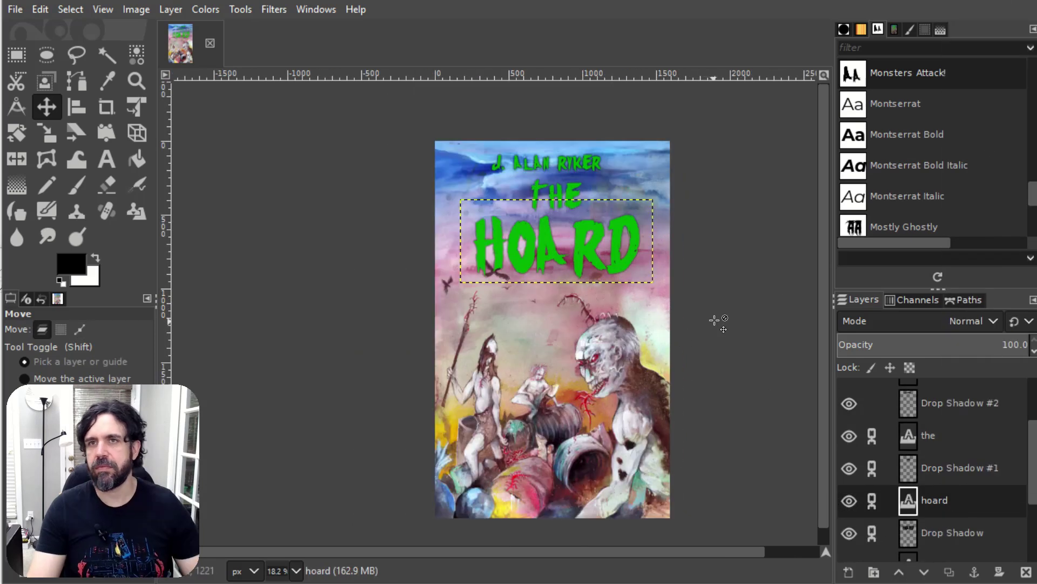
pyautogui.scroll(-4, 929, 475)
# - Unlink Drop Shadow #1 and position the author name just below the HOARD title
pyautogui.click(929, 478)
pyautogui.scroll(3, 934, 464)
pyautogui.scroll(-3, 939, 450)
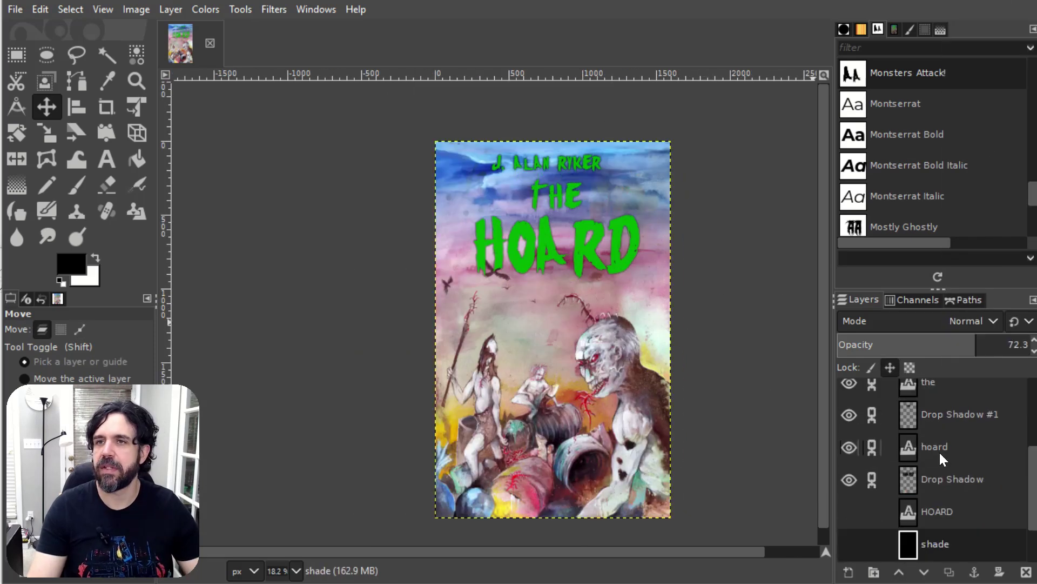
pyautogui.scroll(3, 939, 451)
pyautogui.scroll(2, 870, 419)
pyautogui.scroll(-2, 872, 416)
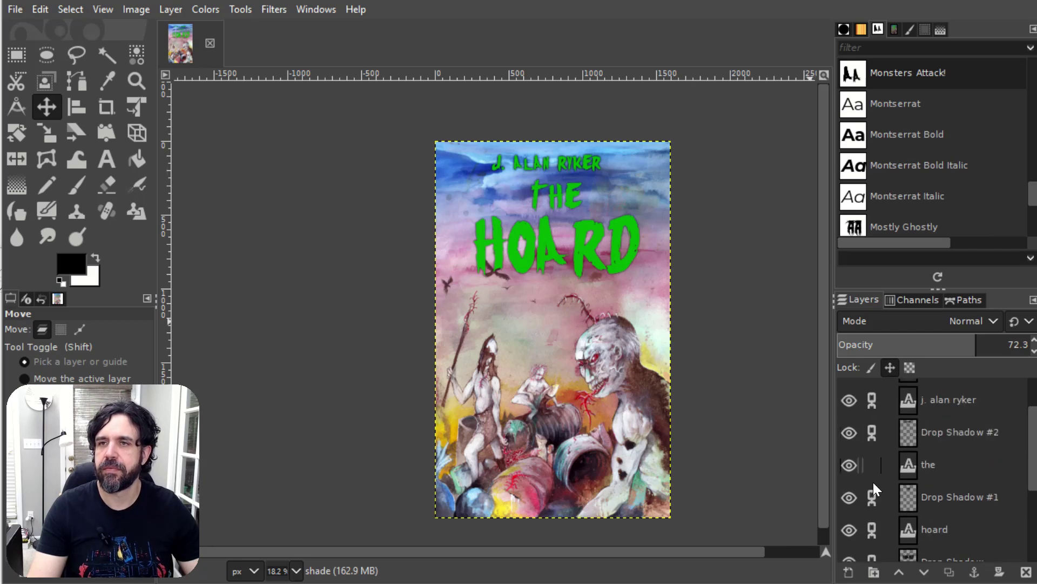
pyautogui.click(872, 497)
pyautogui.scroll(-1, 873, 498)
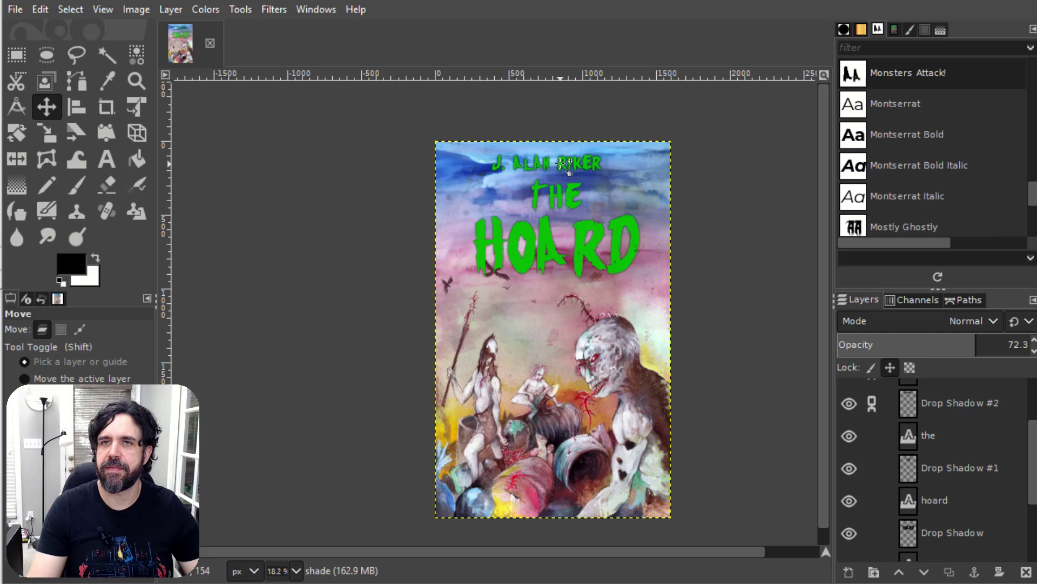
pyautogui.moveTo(561, 162); pyautogui.dragTo(573, 292)
pyautogui.click(560, 217)
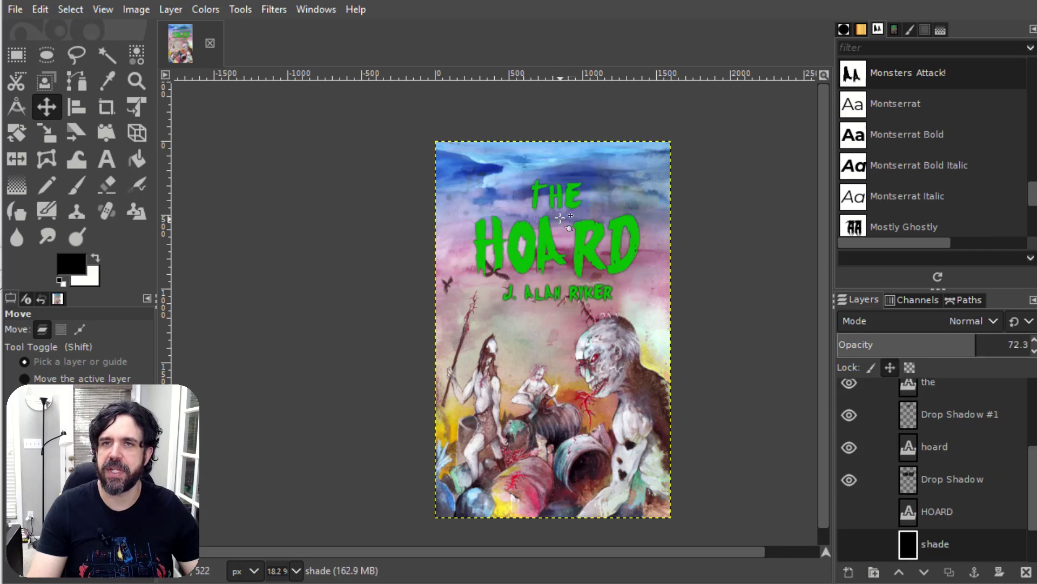
pyautogui.click(550, 234)
pyautogui.click(556, 227)
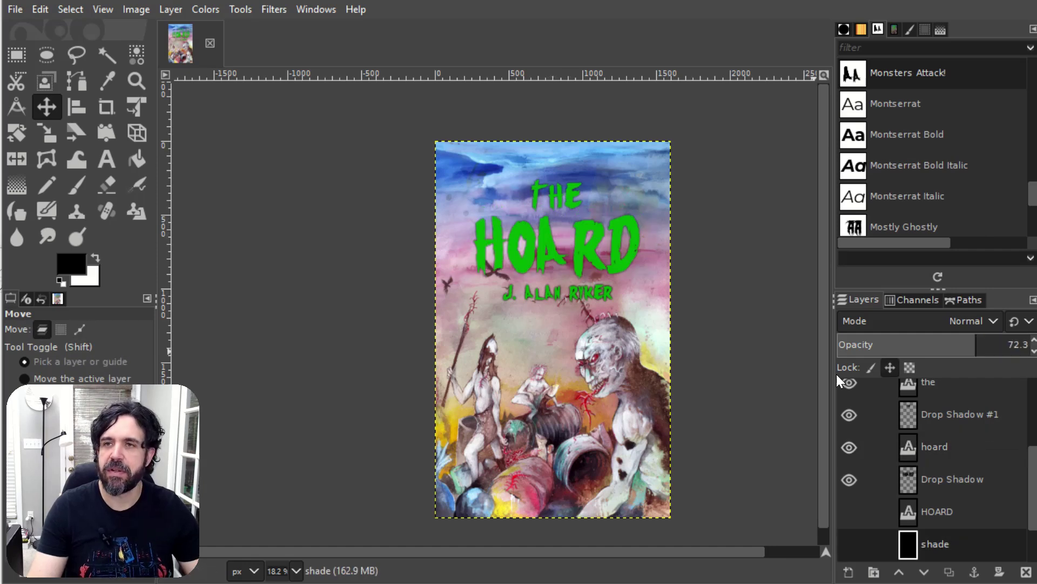
# - Delete the extra drop shadow layers, including Drop Shadow #3, undoing an accidental repeated shadow
pyautogui.scroll(1, 951, 465)
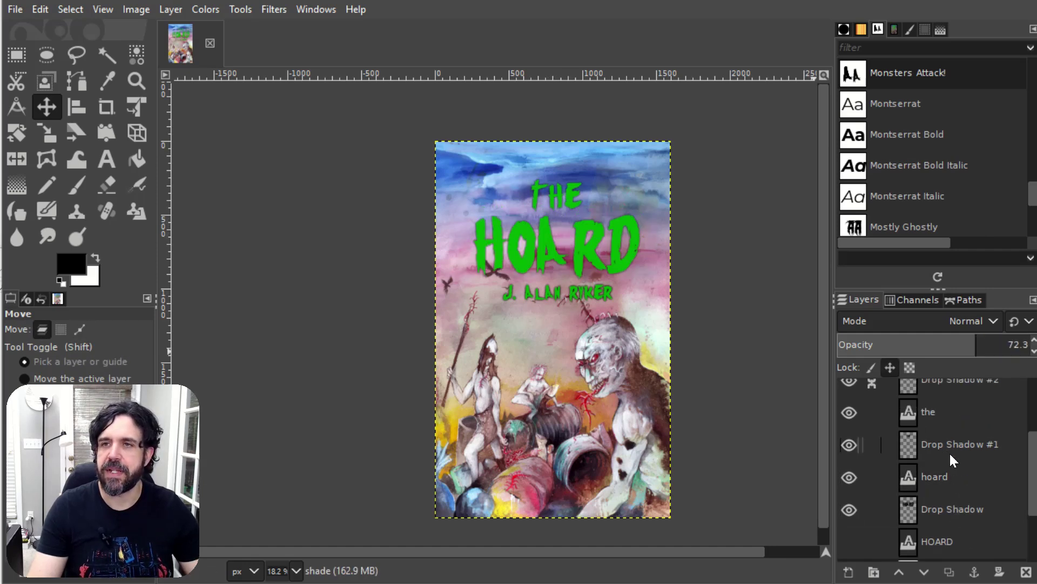
pyautogui.scroll(4, 960, 488)
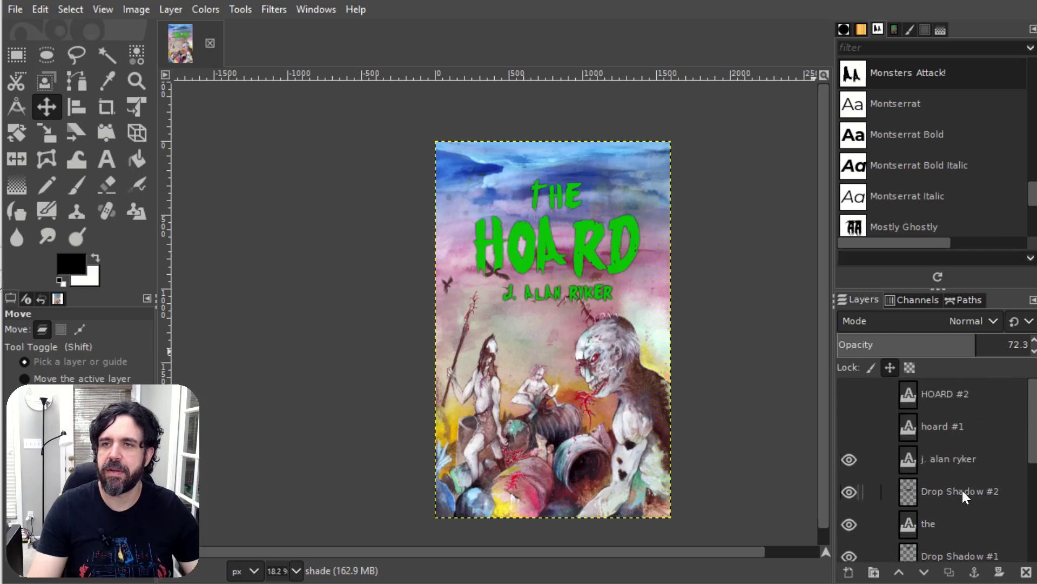
pyautogui.rightClick(961, 491)
pyautogui.click(1000, 136)
pyautogui.hotkey('ctrl', 'f')
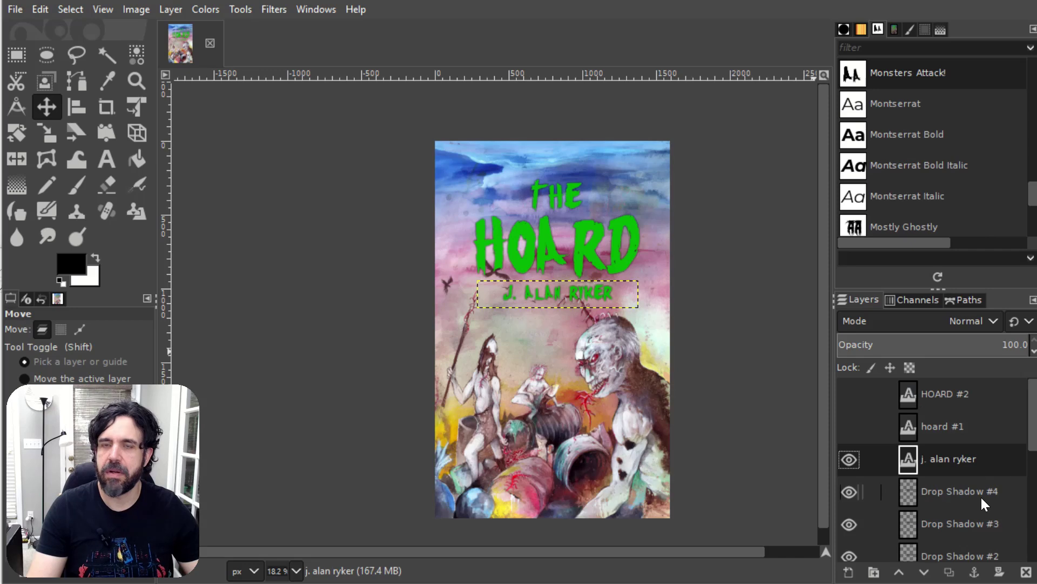
pyautogui.hotkey('ctrl', 'z')
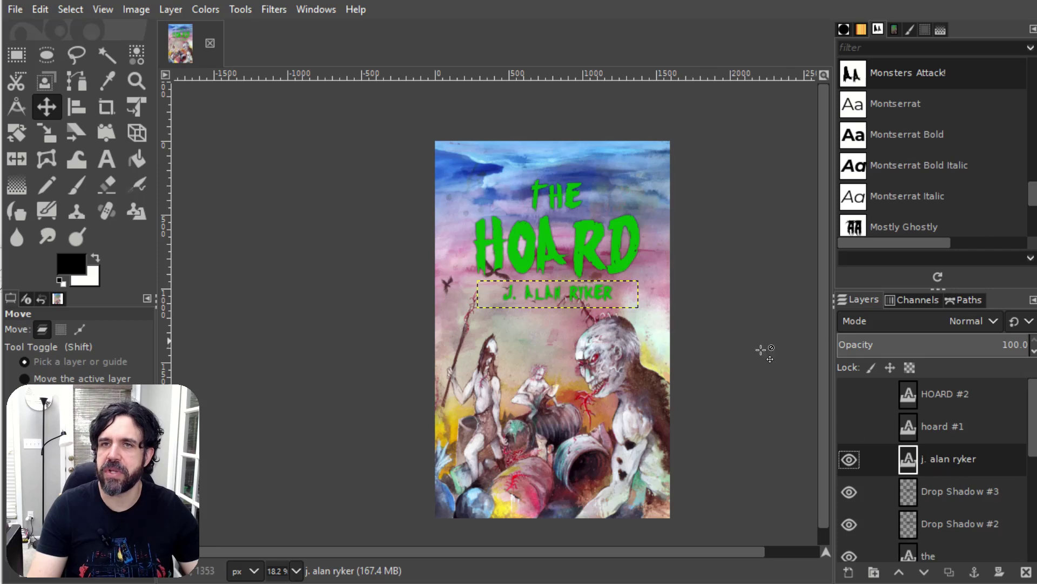
pyautogui.rightClick(967, 485)
pyautogui.click(1003, 130)
pyautogui.scroll(-3, 938, 469)
pyautogui.click(938, 469)
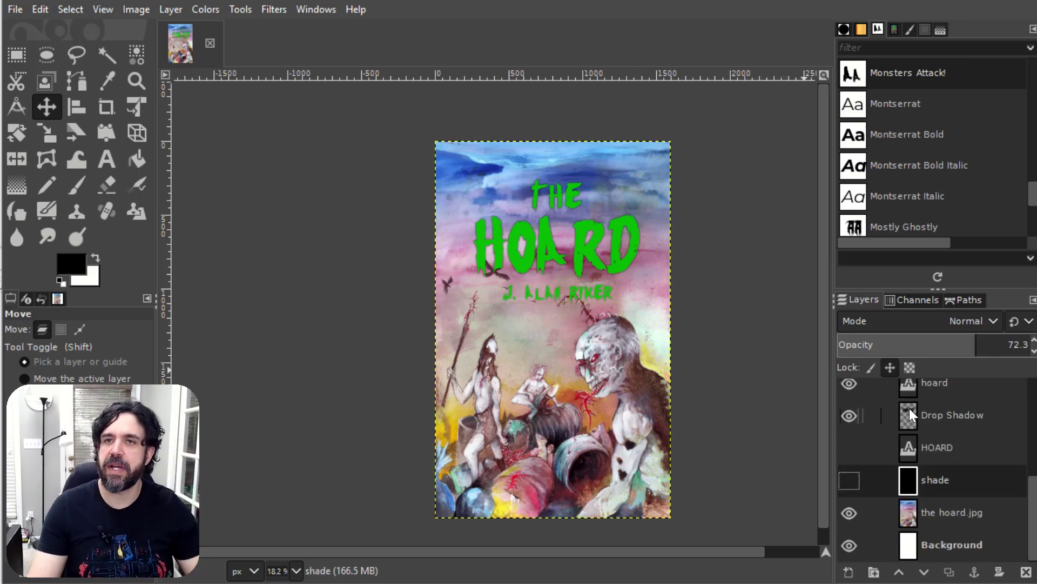
pyautogui.scroll(3, 938, 401)
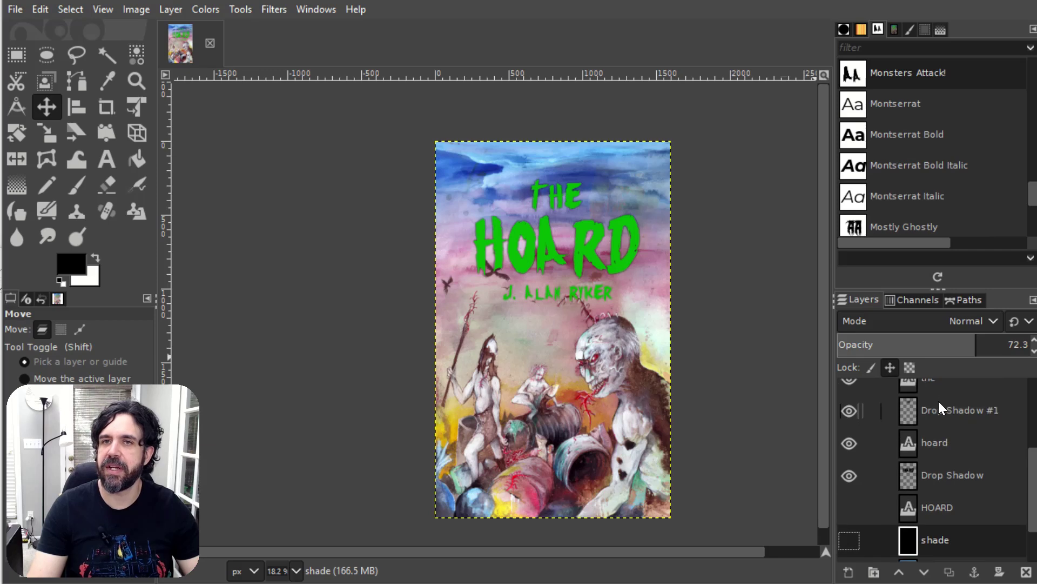
pyautogui.scroll(-1, 938, 400)
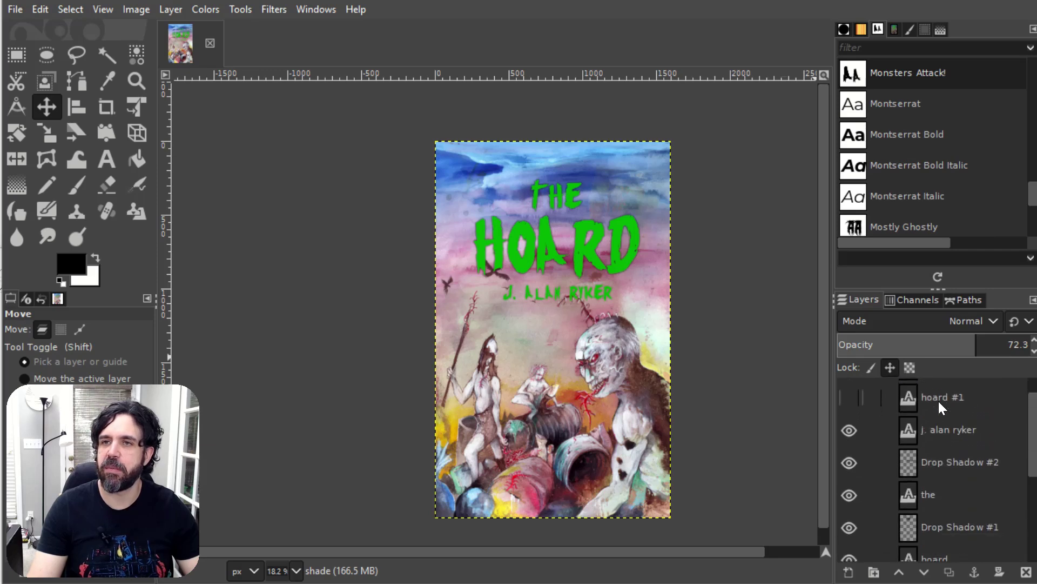
# - Chain the text layers together and move the title and author name higher on the cover
pyautogui.moveTo(880, 430); pyautogui.dragTo(903, 465)
pyautogui.scroll(-3, 903, 464)
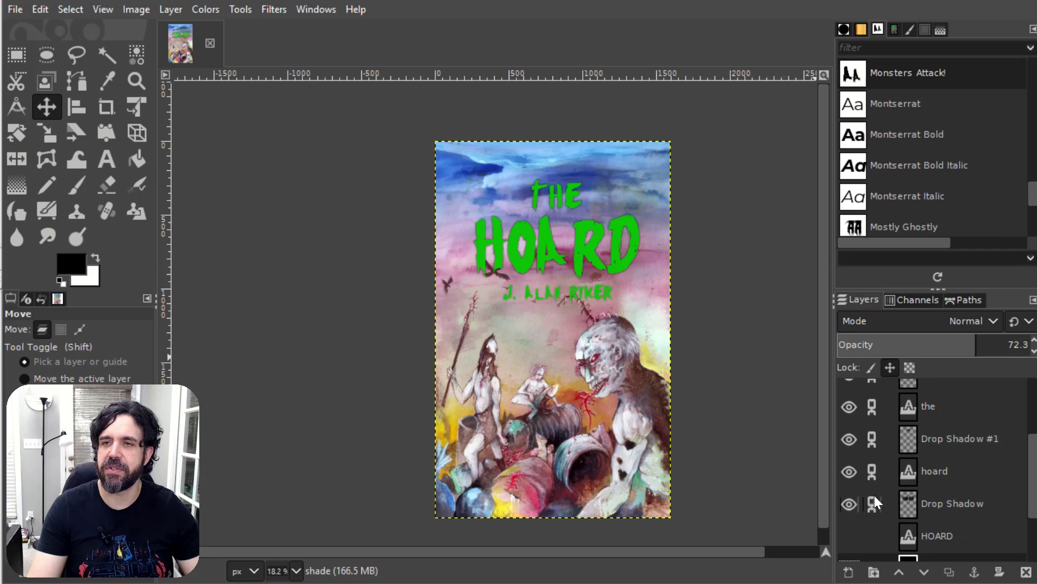
pyautogui.moveTo(588, 253); pyautogui.dragTo(586, 226)
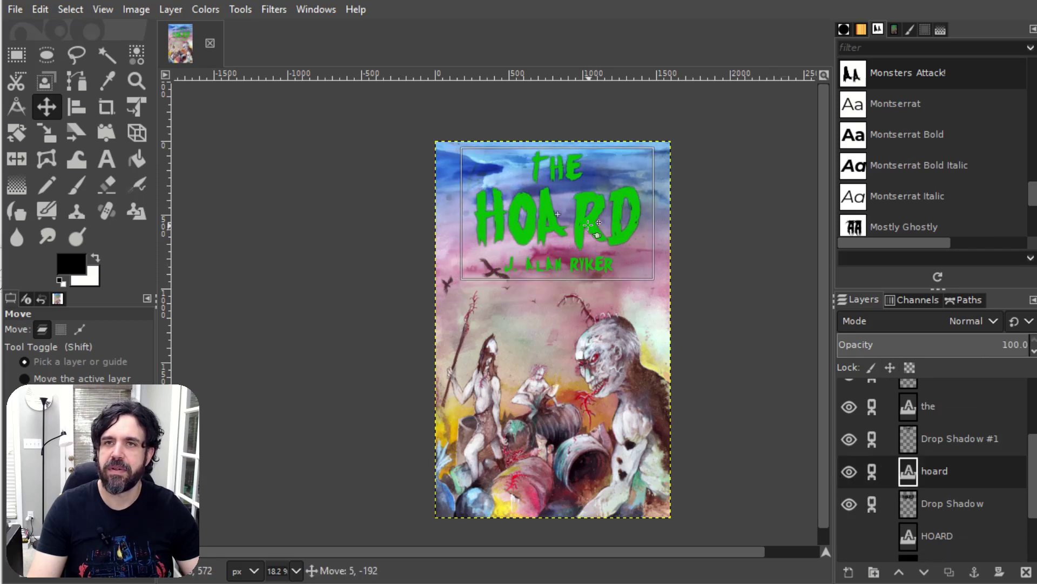
# - Make the shade layer visible and set its opacity to about 26
pyautogui.click(747, 538)
pyautogui.click(848, 544)
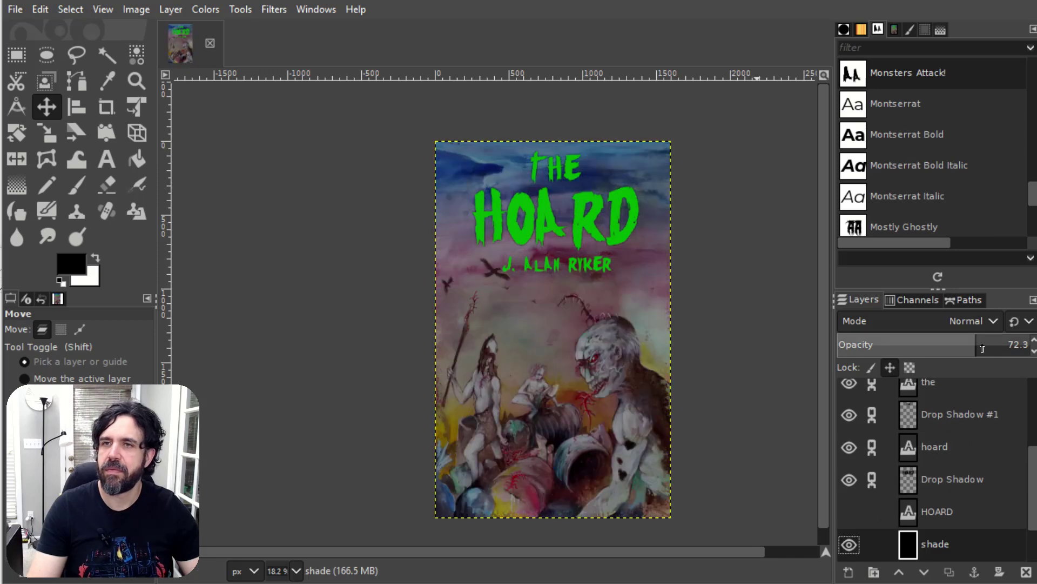
pyautogui.click(895, 340)
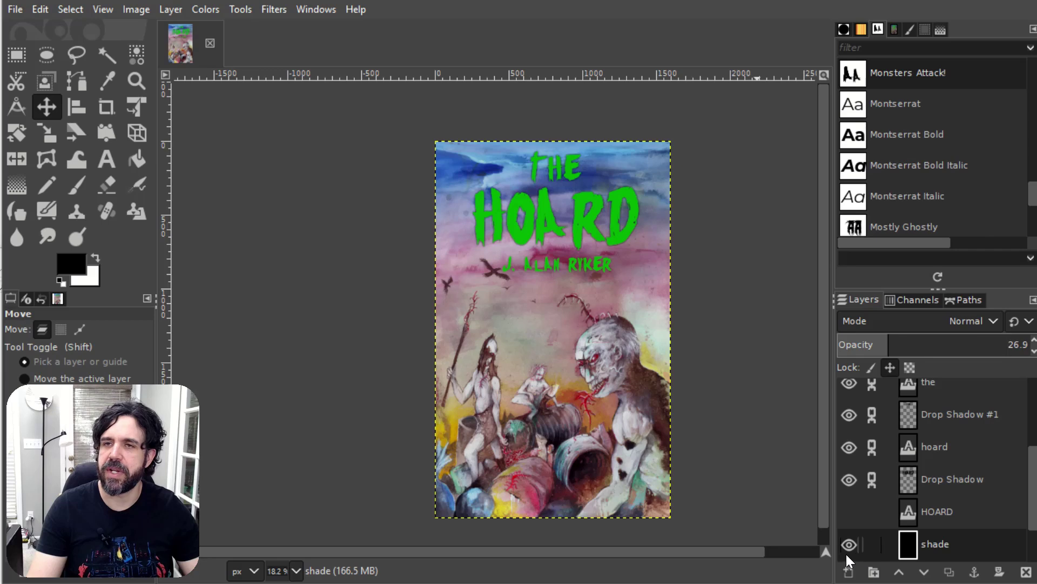
pyautogui.scroll(-1, 876, 346)
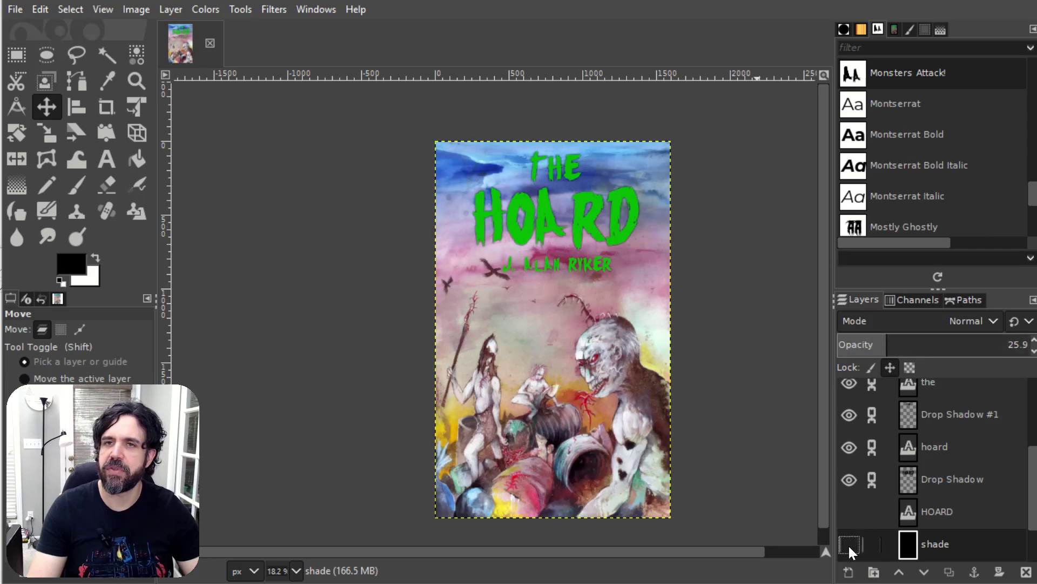
pyautogui.click(848, 544)
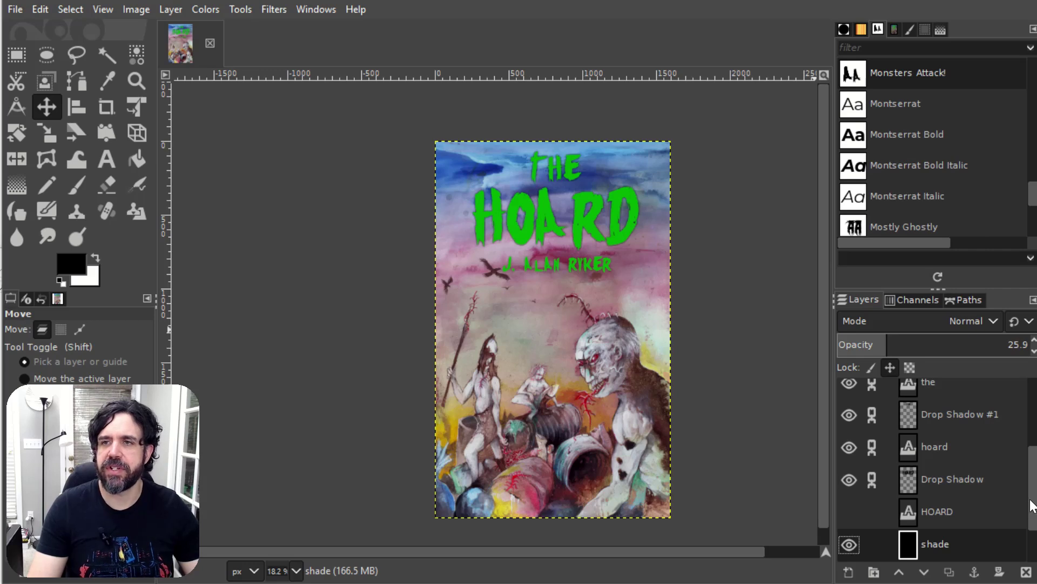
pyautogui.moveTo(1035, 501); pyautogui.dragTo(1033, 540)
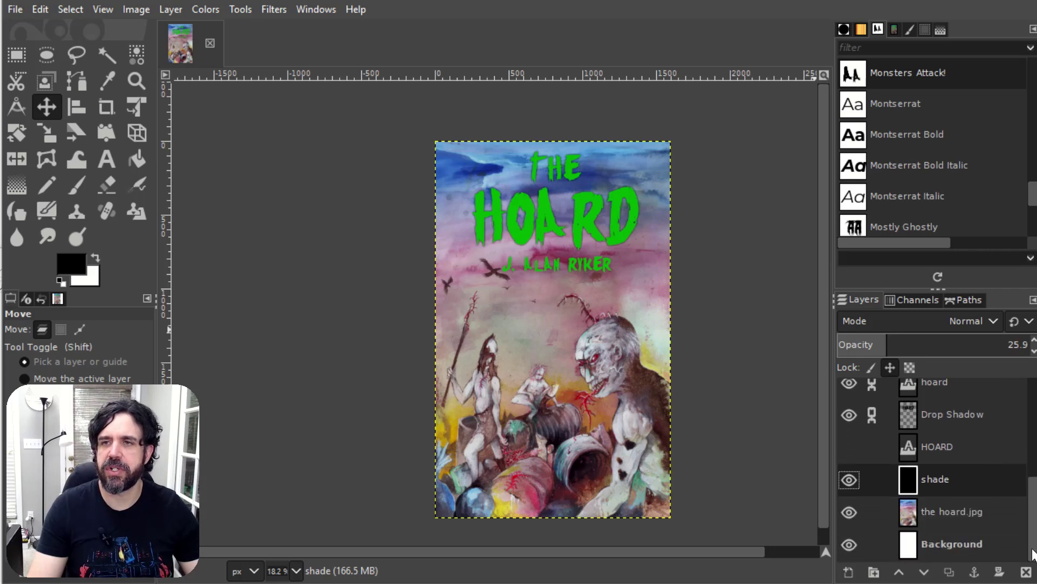
# - Save the cover as HoardEbookCover.xcf with the Background layer active
pyautogui.click(1009, 546)
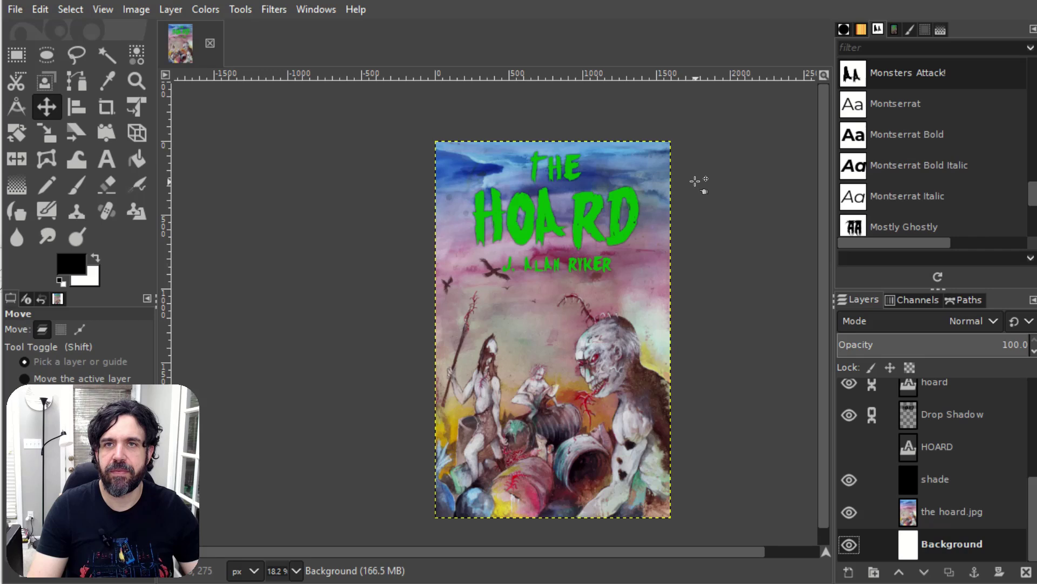
pyautogui.click(66, 9)
pyautogui.press('Escape')
pyautogui.hotkey('ctrl', 's')
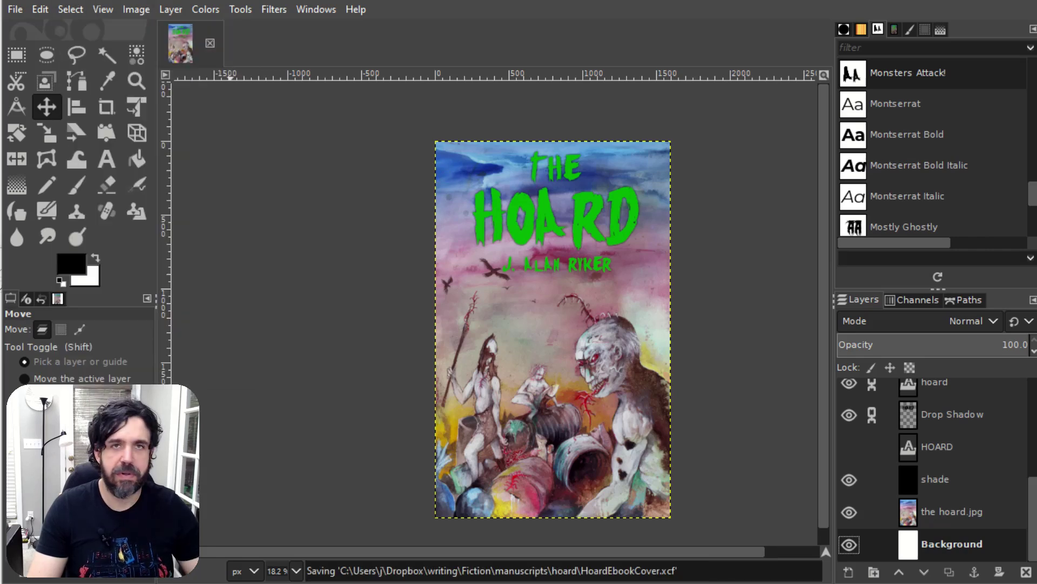
# - Select the entire image with Select > All
pyautogui.click(76, 7)
pyautogui.click(79, 30)
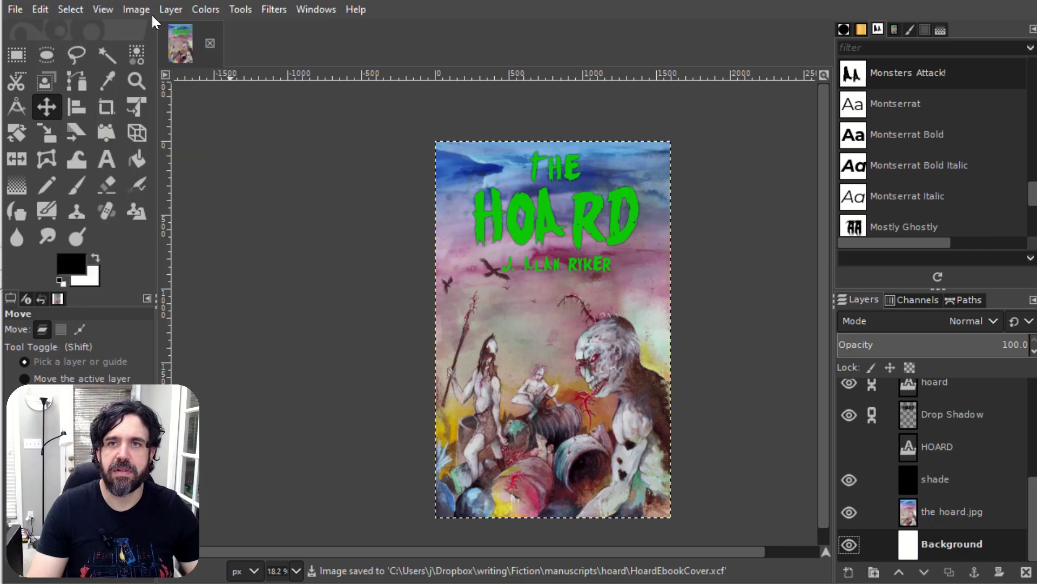
pyautogui.click(69, 11)
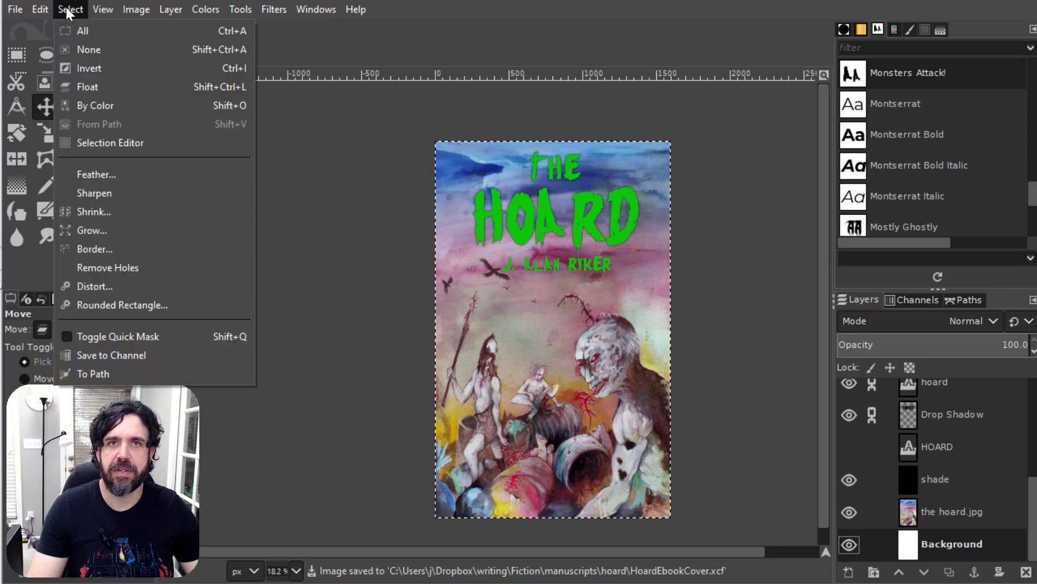
# - Convert the full selection into a 6 px Select > Border band around the cover's edges
pyautogui.click(93, 249)
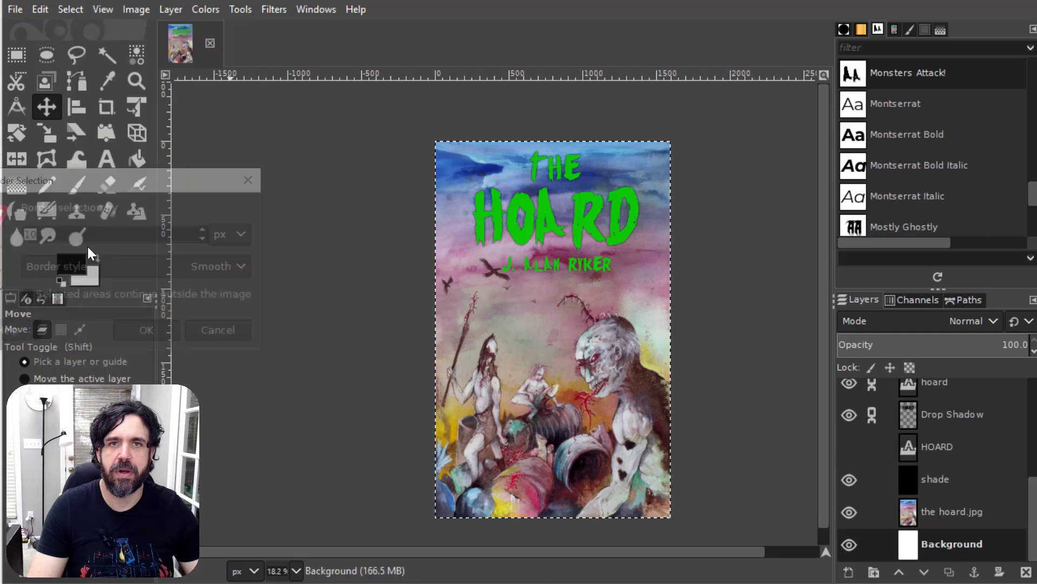
pyautogui.click(206, 240)
pyautogui.click(207, 240)
pyautogui.click(206, 239)
pyautogui.click(206, 240)
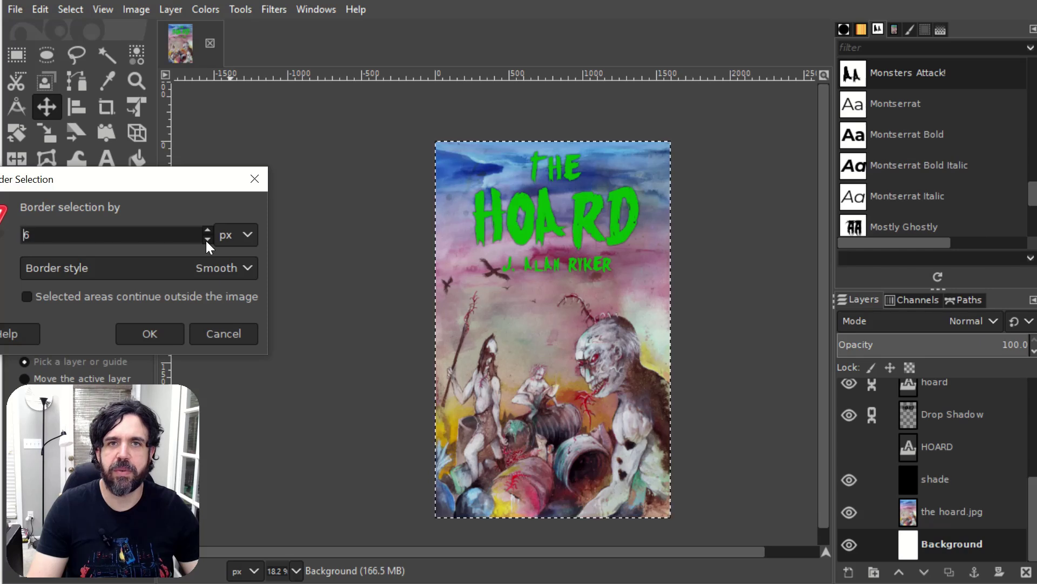
pyautogui.click(151, 332)
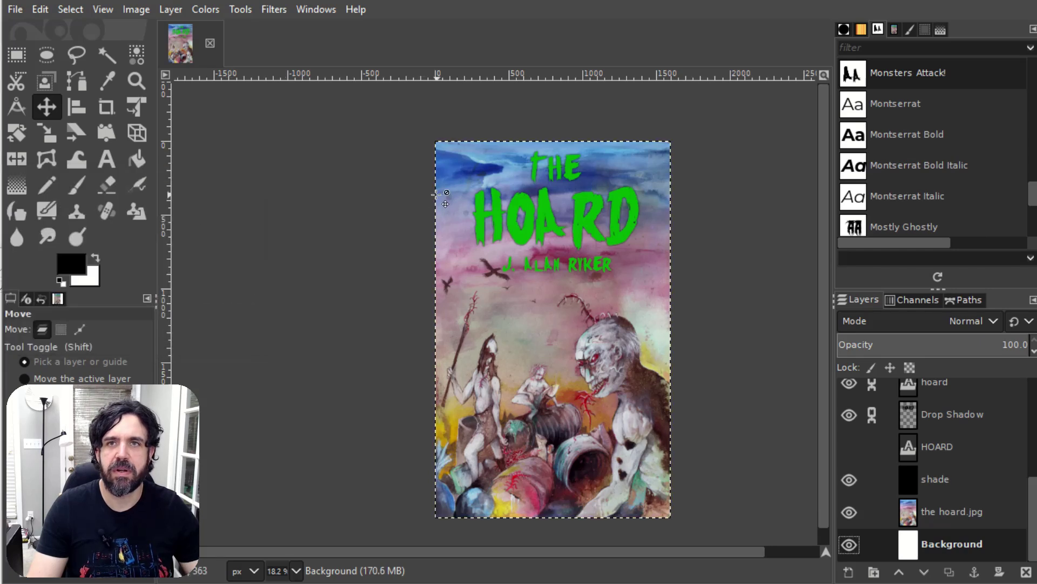
pyautogui.scroll(4, 436, 193)
pyautogui.scroll(-2, 436, 193)
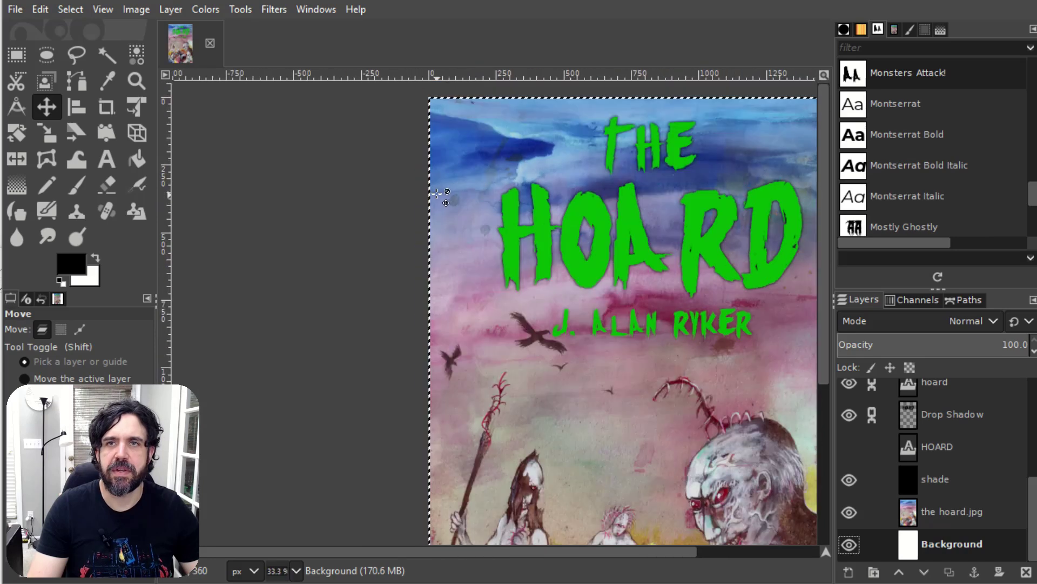
pyautogui.scroll(5, 437, 193)
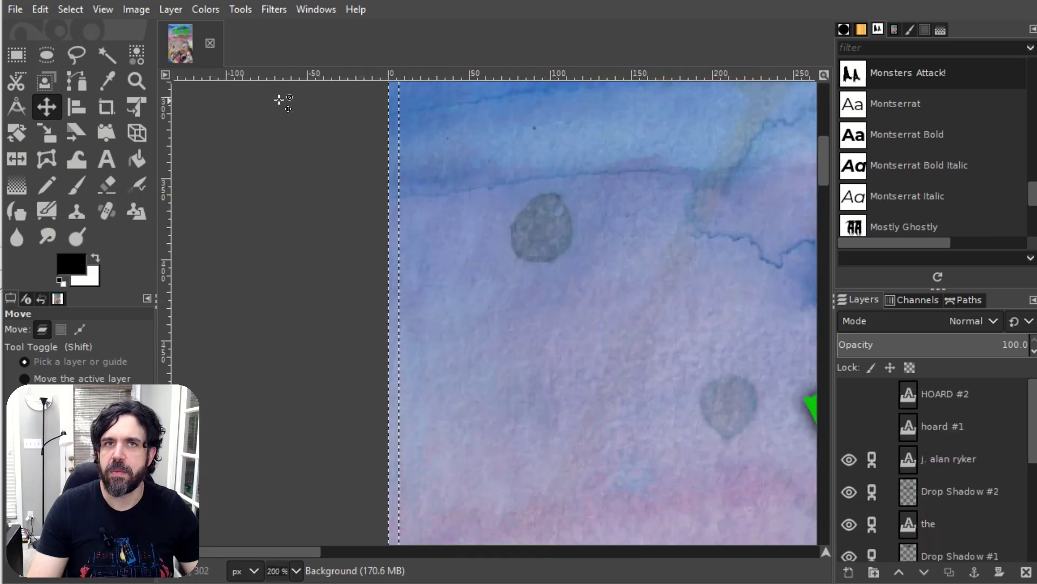
pyautogui.click(171, 9)
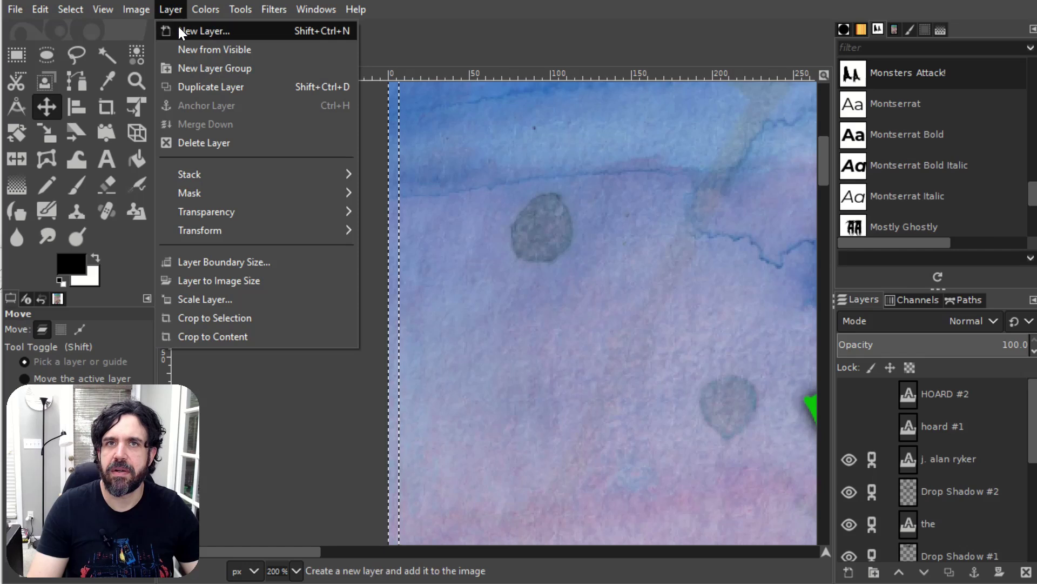
# - Create a new transparent layer named 'border' at 45% opacity
pyautogui.click(180, 31)
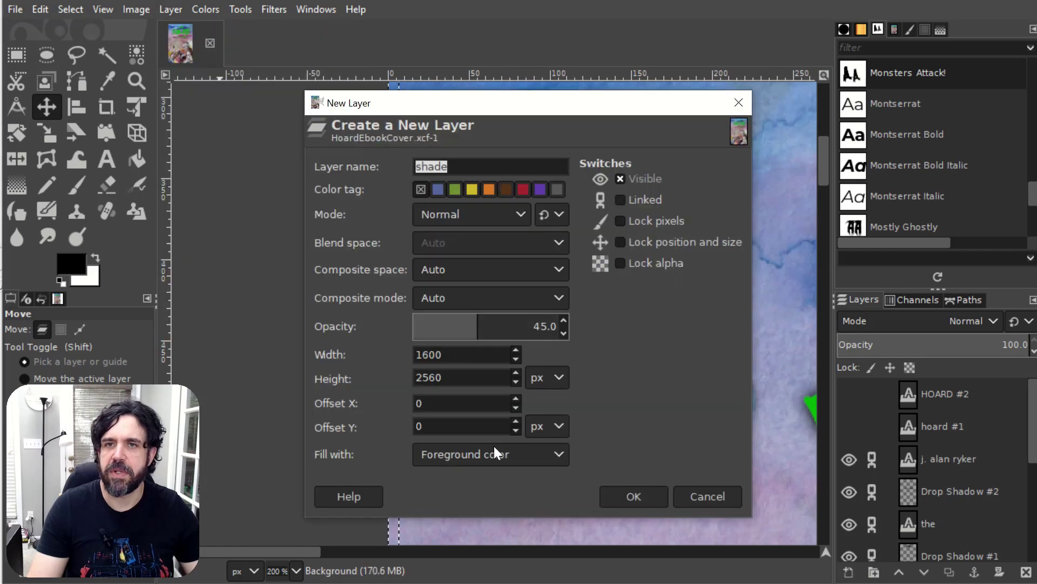
pyautogui.click(553, 456)
pyautogui.click(484, 520)
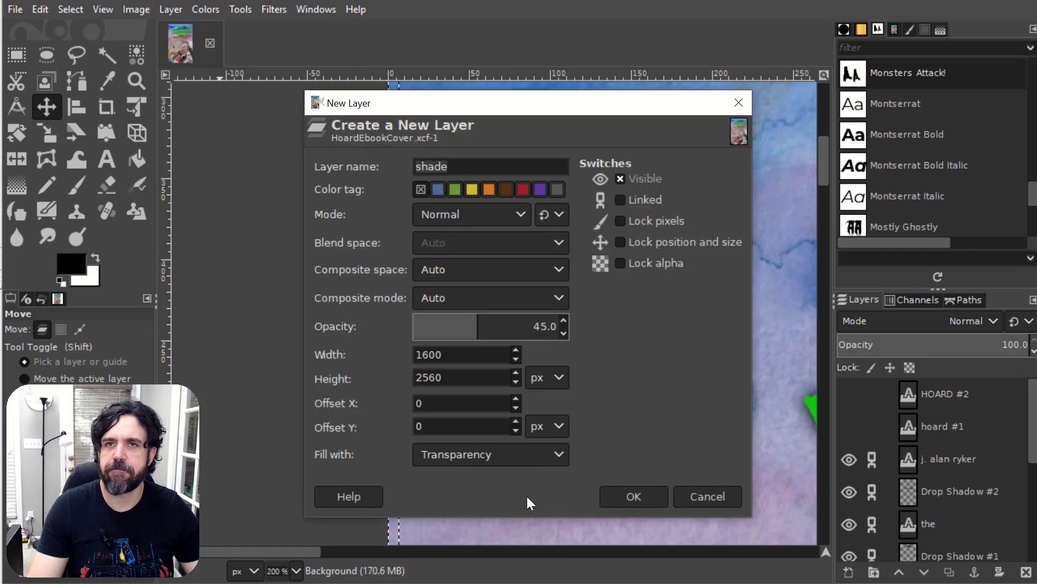
pyautogui.doubleClick(462, 167)
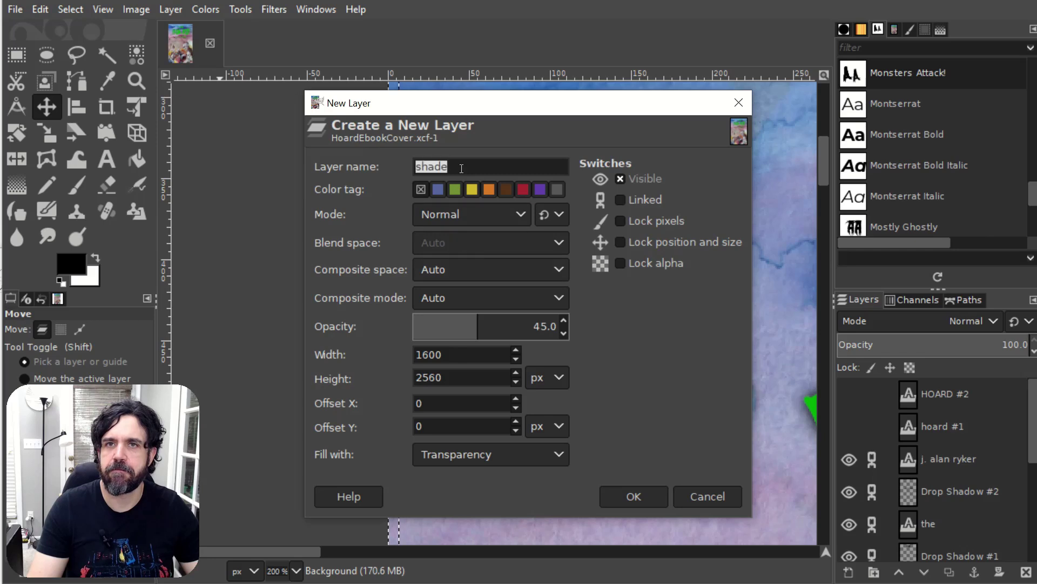
pyautogui.write('border')
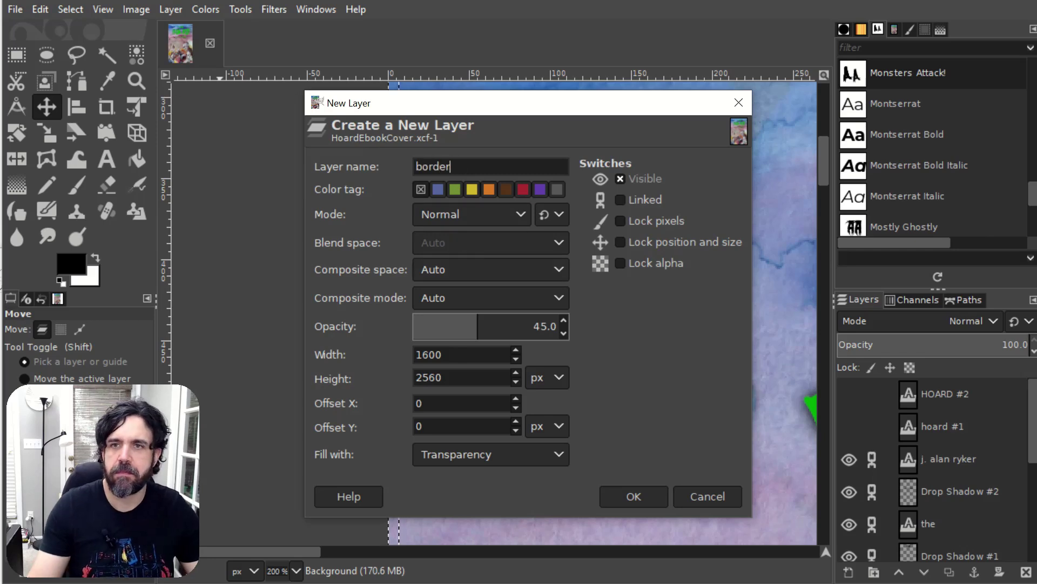
pyautogui.click(629, 497)
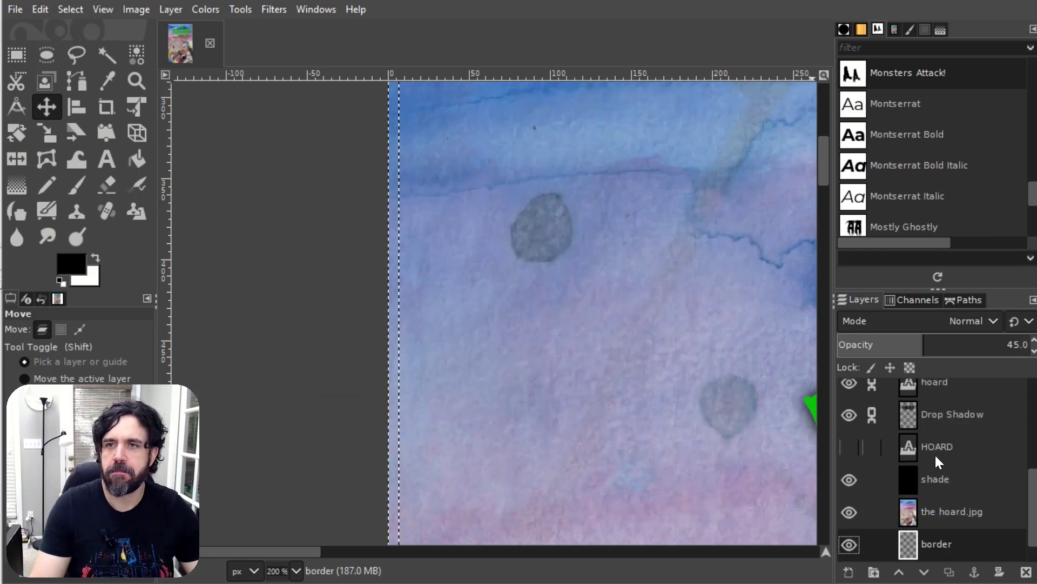
# - Raise the border layer so it sits just above the hoard.jpg artwork layer
pyautogui.scroll(5, 944, 455)
pyautogui.scroll(2, 944, 456)
pyautogui.scroll(-10, 946, 456)
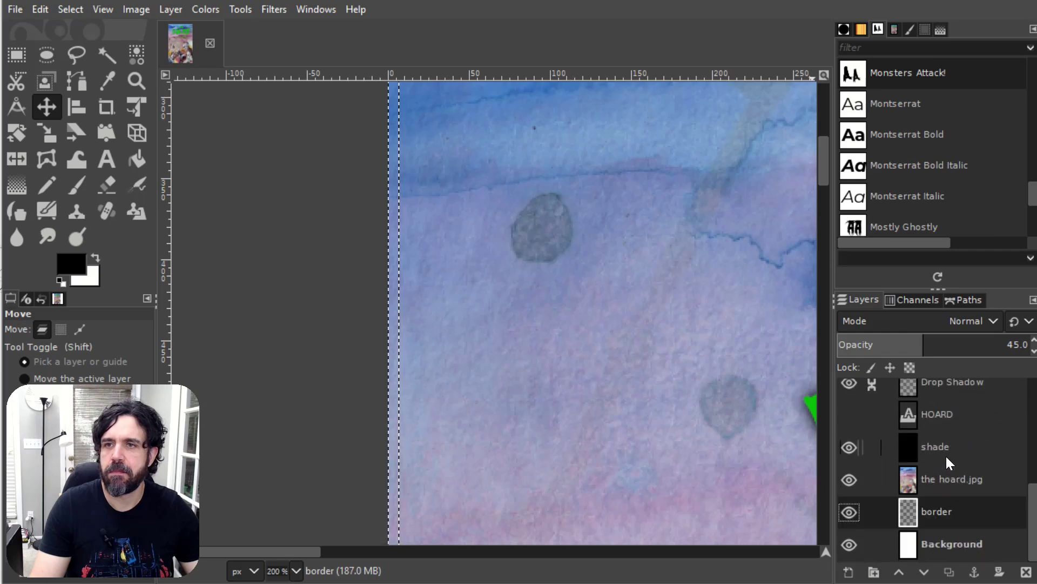
pyautogui.moveTo(942, 511)
pyautogui.mouseDown()
pyautogui.moveTo(942, 376)
pyautogui.moveTo(932, 519)
pyautogui.mouseUp()
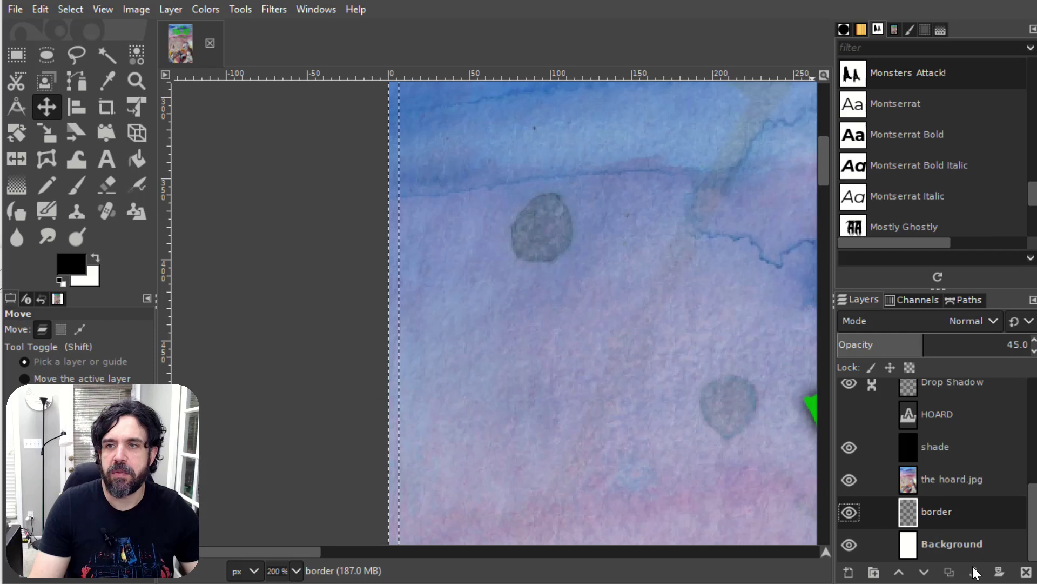
pyautogui.click(899, 571)
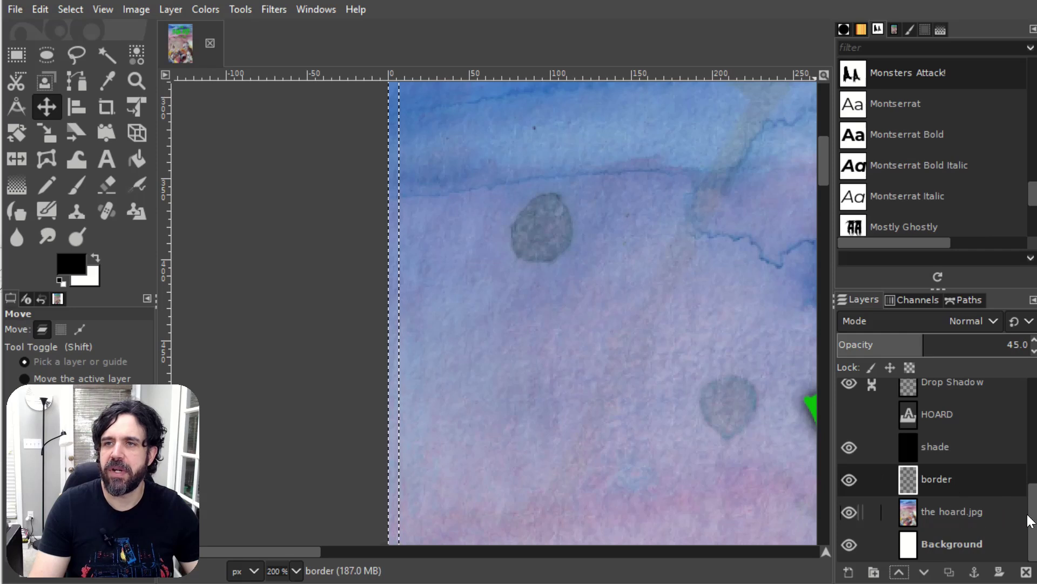
# - Pick the Bucket Fill tool, keep Normal paint mode, and zoom out on the cover
pyautogui.scroll(8, 1033, 522)
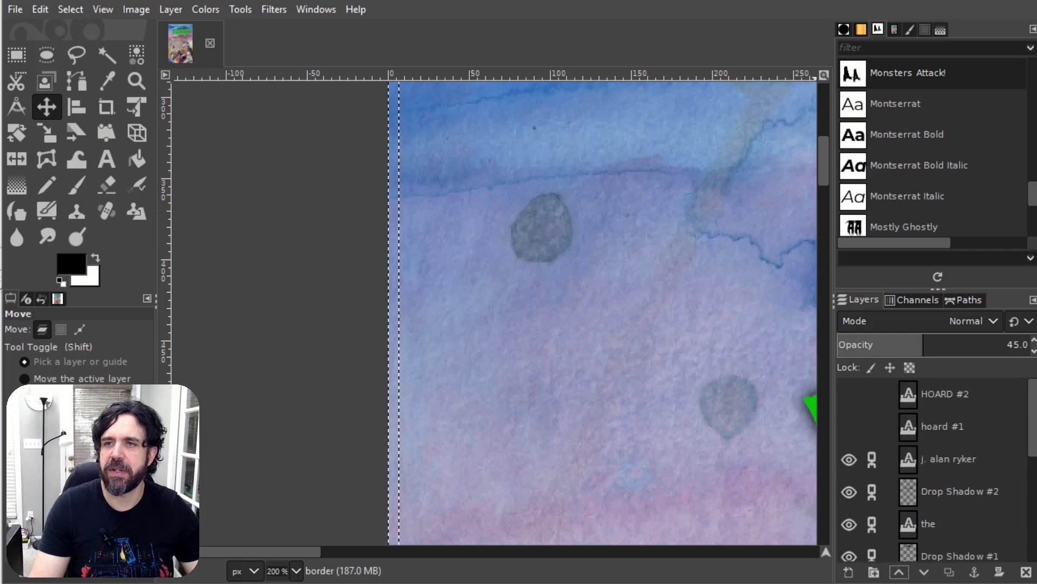
pyautogui.scroll(-8, 1033, 545)
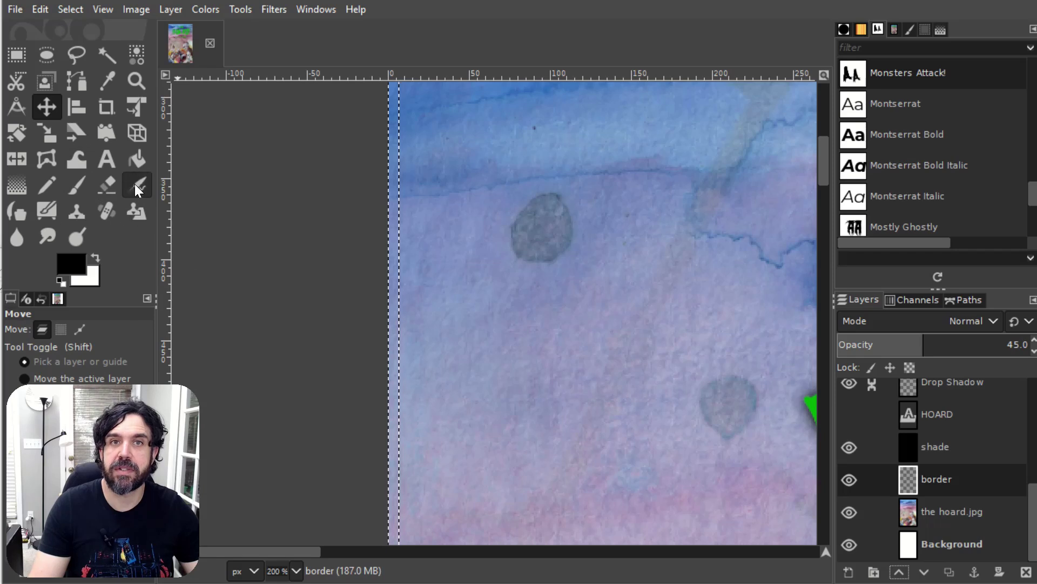
pyautogui.click(138, 160)
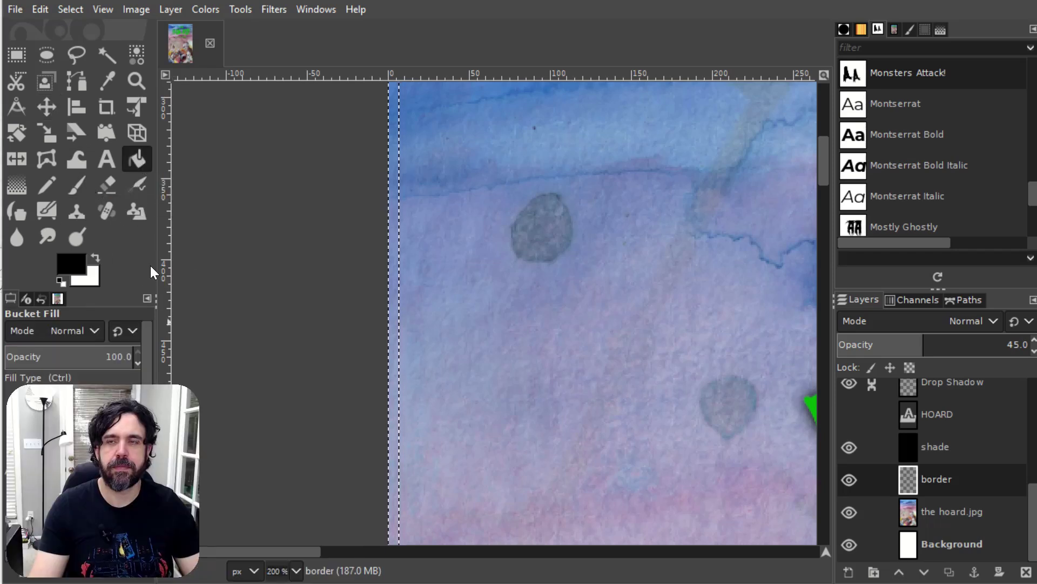
pyautogui.scroll(-1, 87, 453)
pyautogui.scroll(-1, 109, 435)
pyautogui.scroll(3, 109, 435)
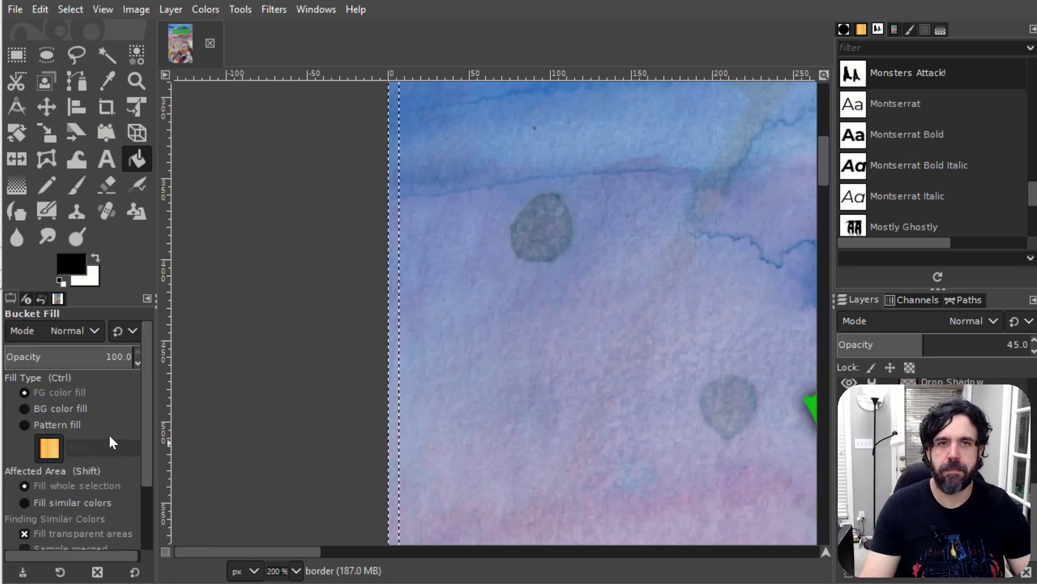
pyautogui.click(96, 343)
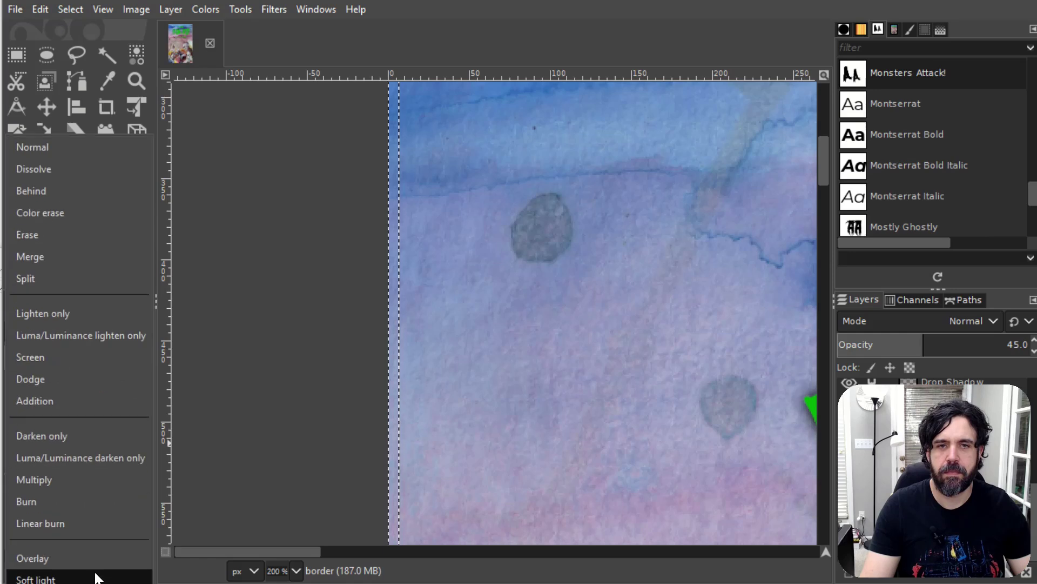
pyautogui.press('Escape')
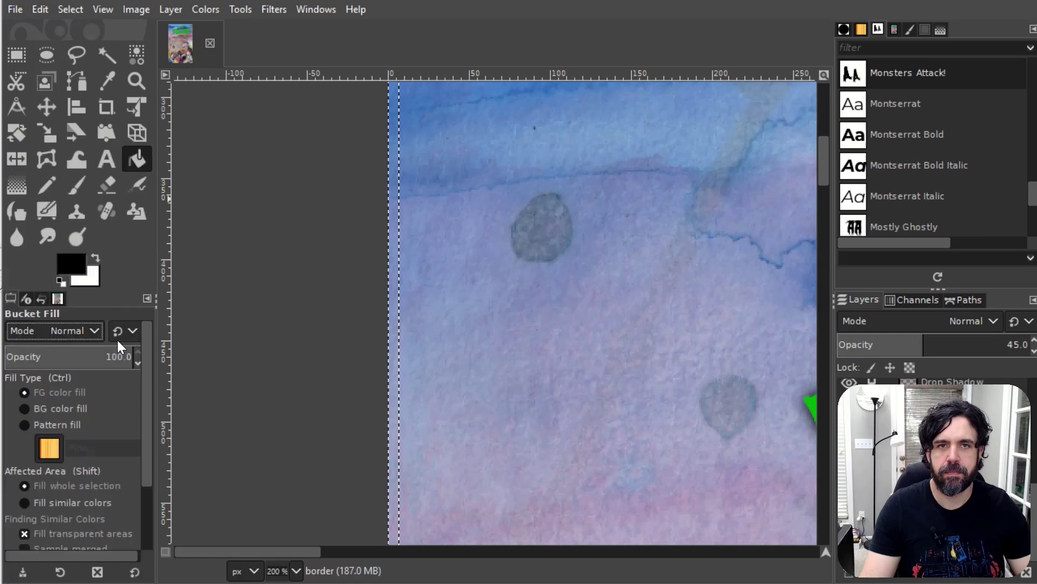
pyautogui.press('1')
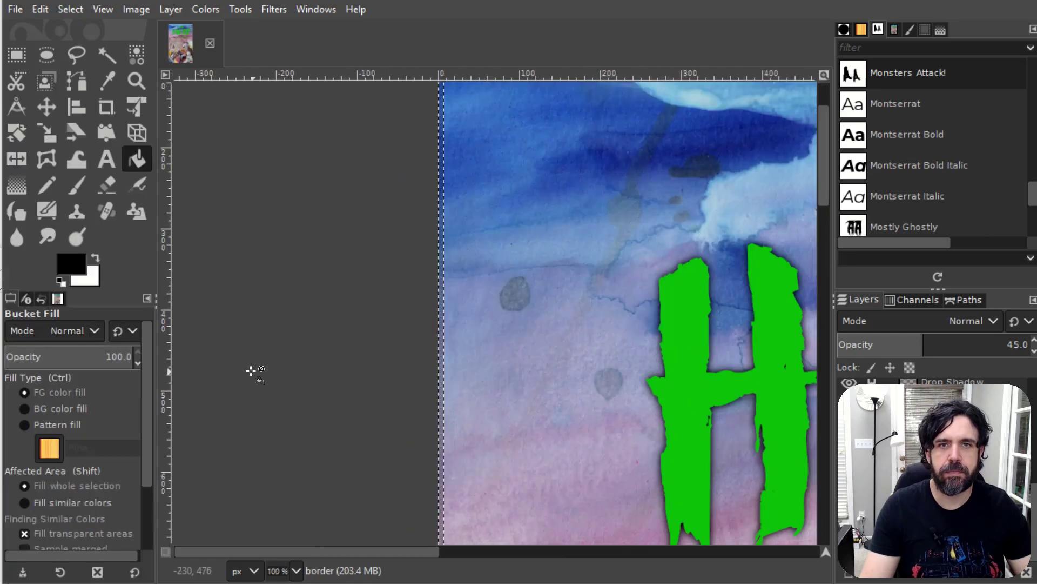
pyautogui.scroll(-10, 255, 371)
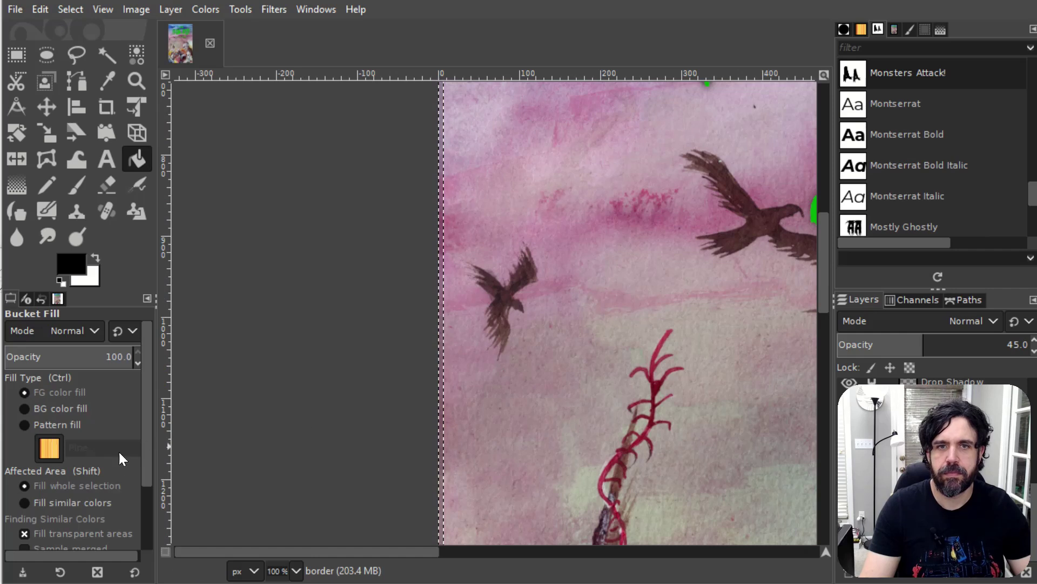
pyautogui.scroll(-3, 119, 452)
# - Adjust the border layer's opacity, settling at about 67.6 so the frame shows clearly
pyautogui.click(1001, 344)
pyautogui.moveTo(1001, 345); pyautogui.dragTo(992, 344)
pyautogui.scroll(-3, 464, 485)
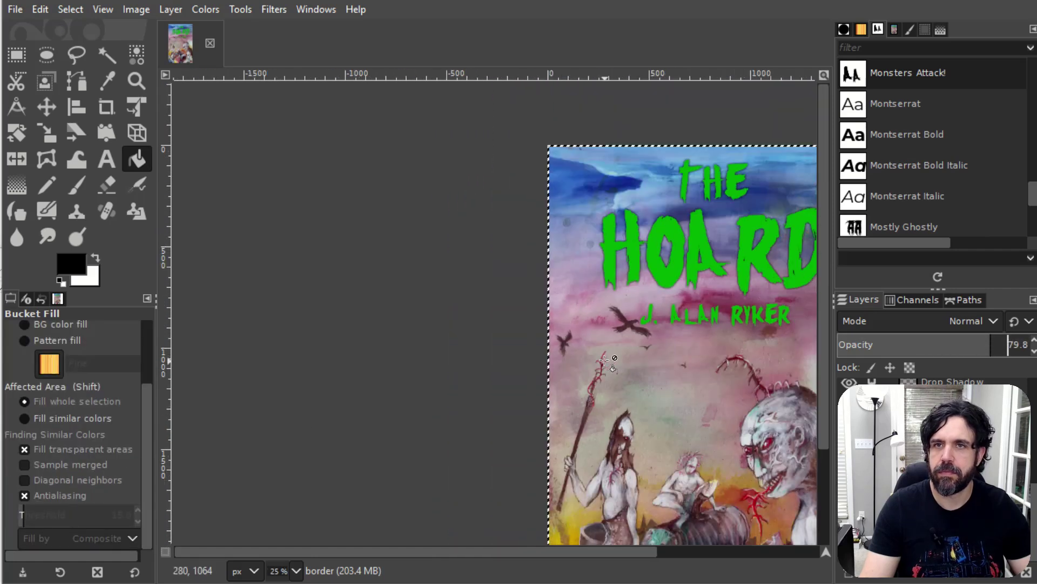
pyautogui.moveTo(393, 553); pyautogui.dragTo(467, 552)
pyautogui.scroll(3, 292, 418)
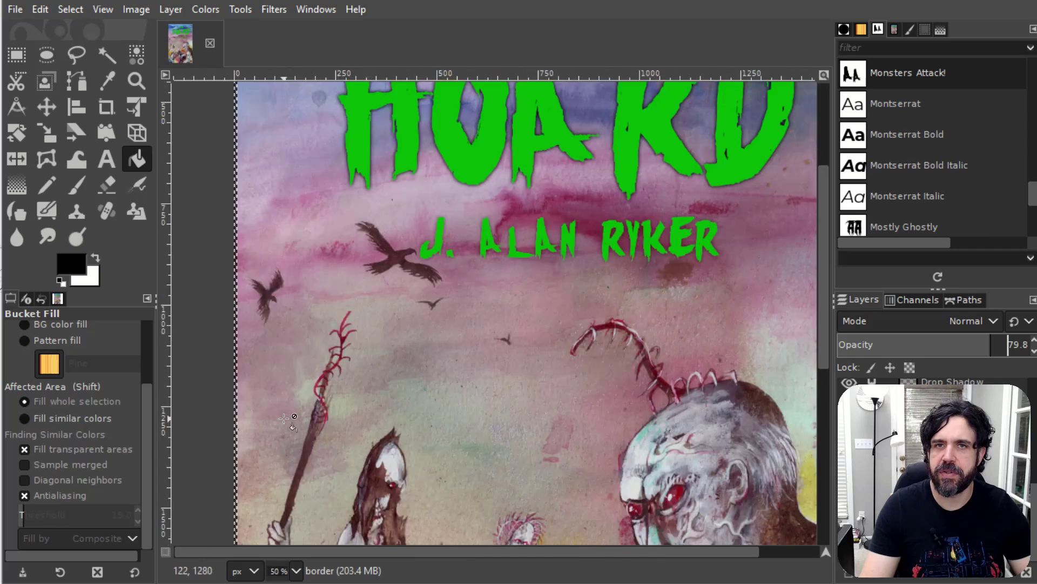
pyautogui.scroll(-3, 270, 413)
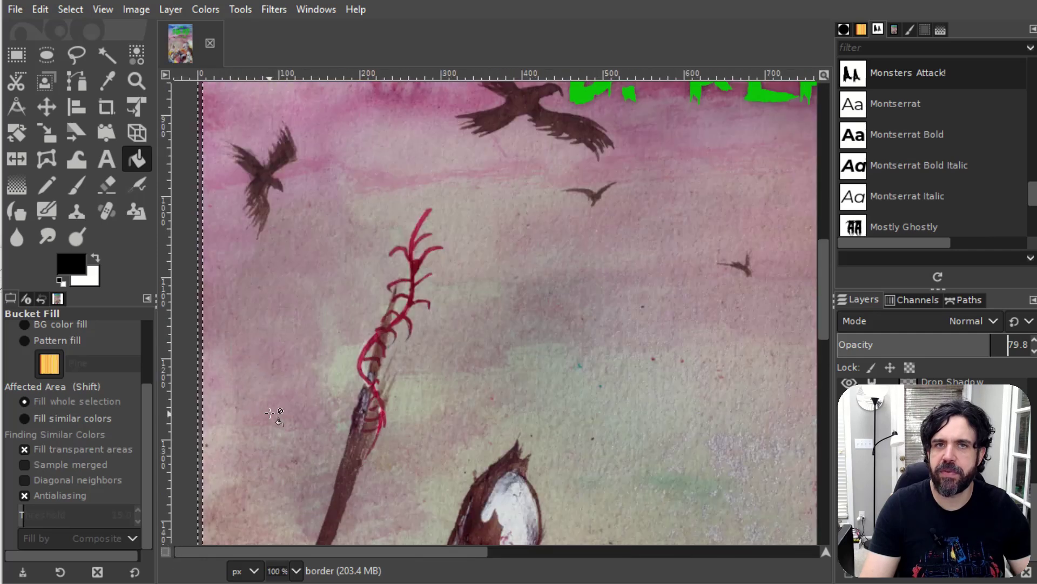
pyautogui.scroll(-1, 509, 419)
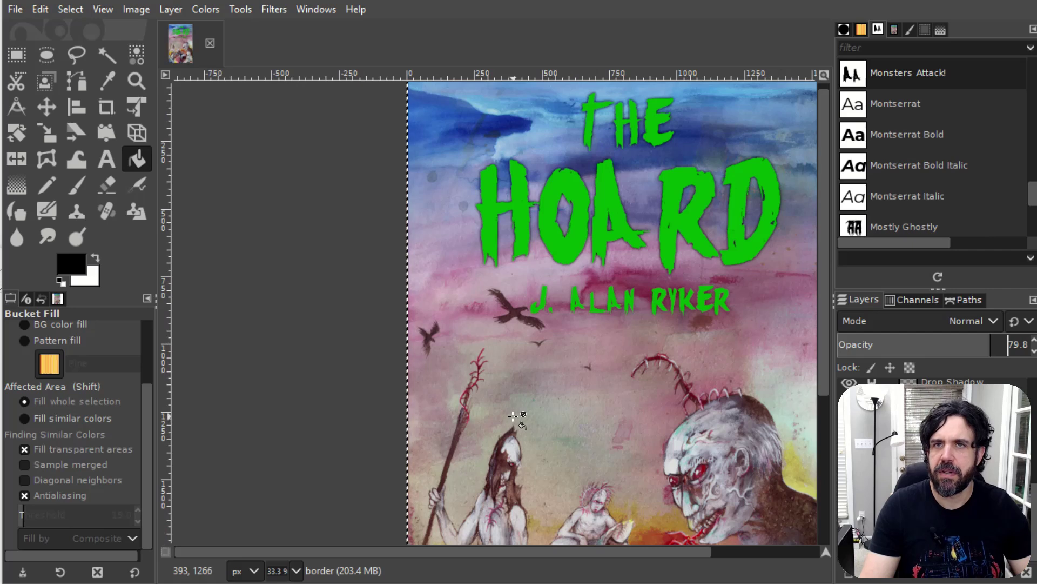
pyautogui.scroll(-1, 512, 416)
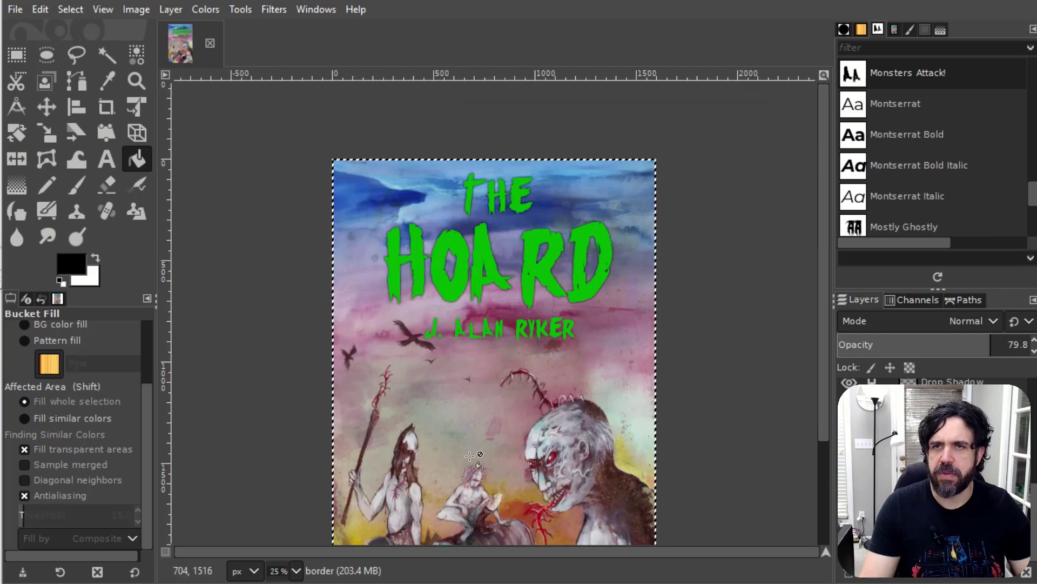
pyautogui.moveTo(831, 196)
pyautogui.mouseDown()
pyautogui.moveTo(832, 280)
pyautogui.moveTo(847, 191)
pyautogui.mouseUp()
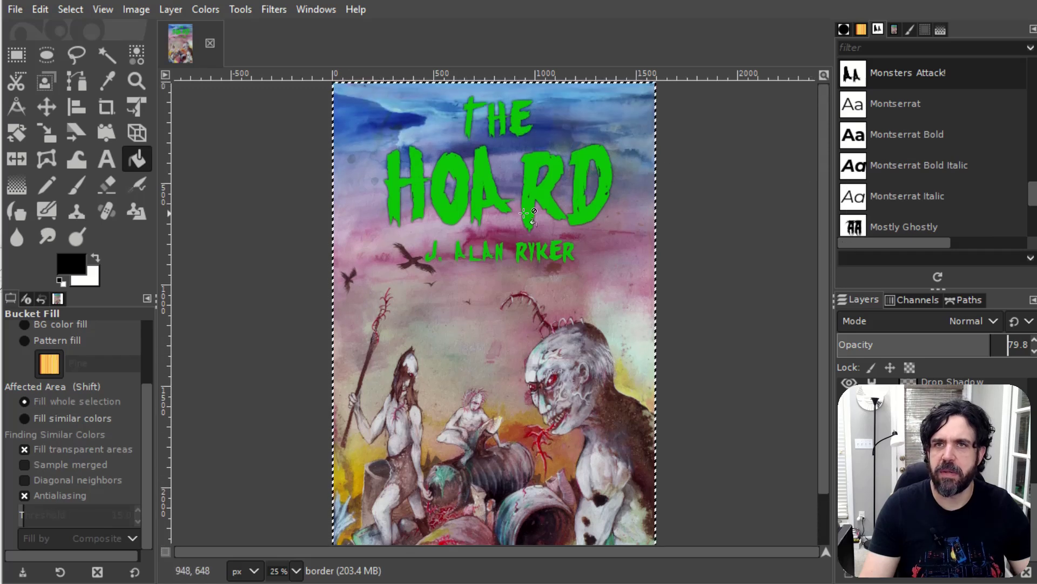
pyautogui.scroll(5, 347, 211)
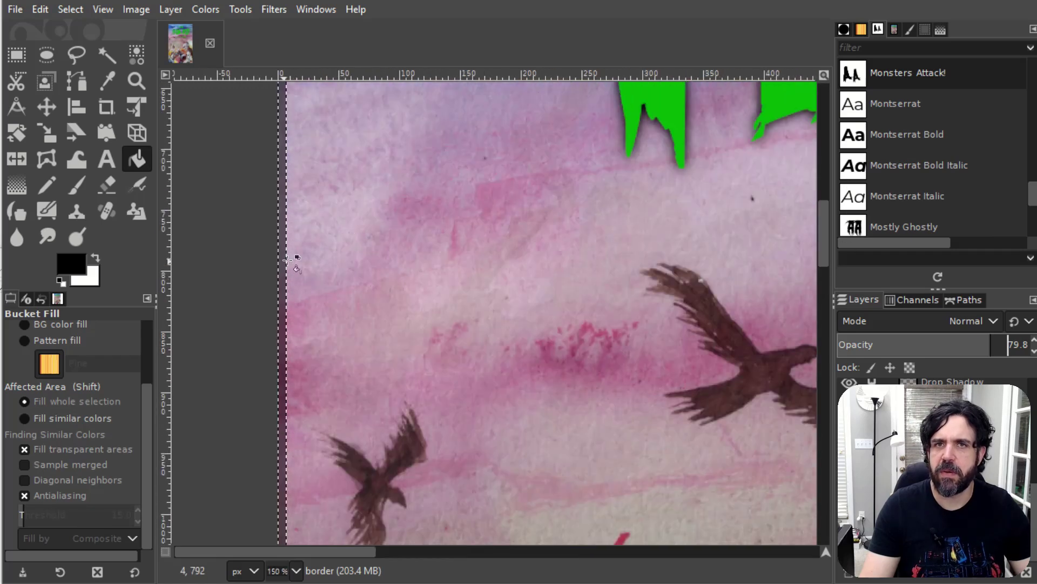
pyautogui.moveTo(1005, 348); pyautogui.dragTo(967, 355)
pyautogui.scroll(-3, 548, 285)
pyautogui.scroll(-1, 548, 284)
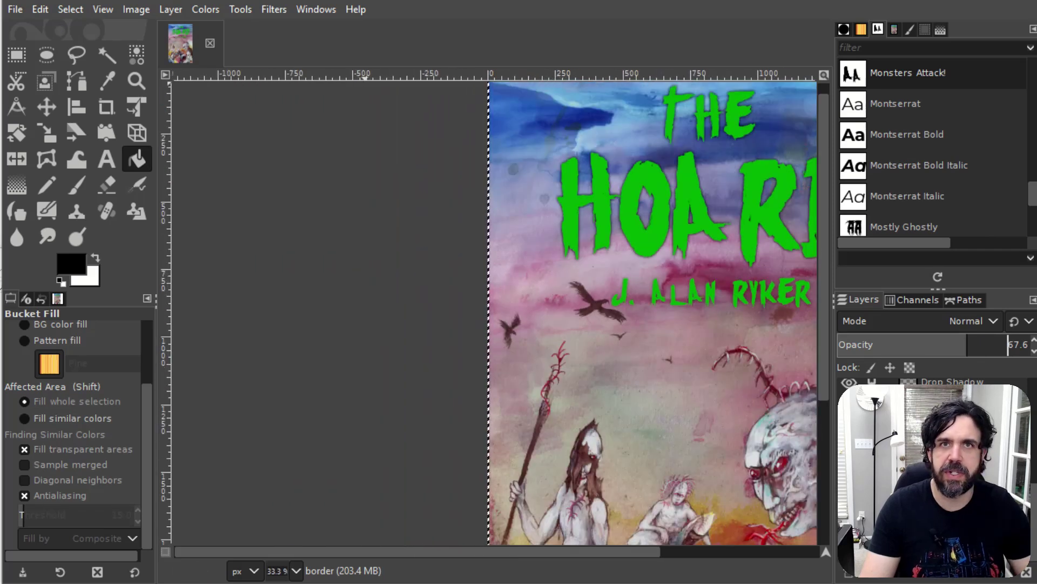
# - Remove the selection, make hoard.jpg active, and zoom in to inspect the cover's left edge
pyautogui.click(82, 13)
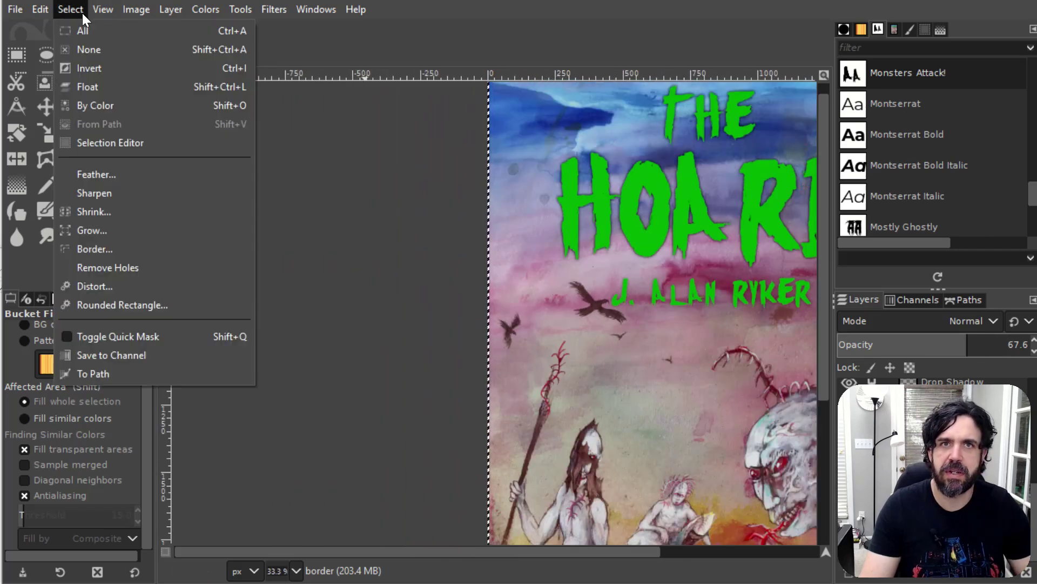
pyautogui.click(83, 47)
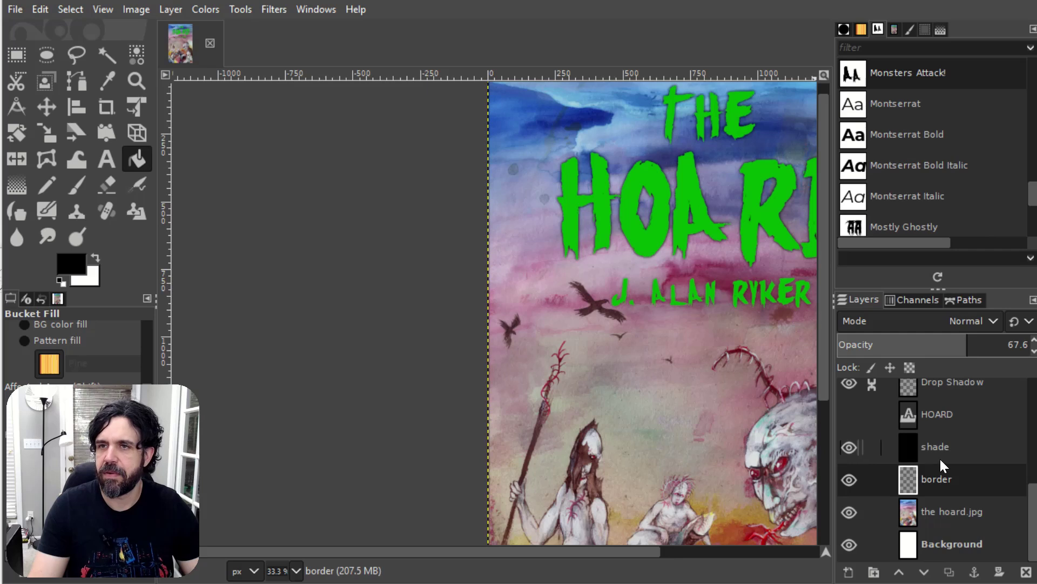
pyautogui.click(940, 513)
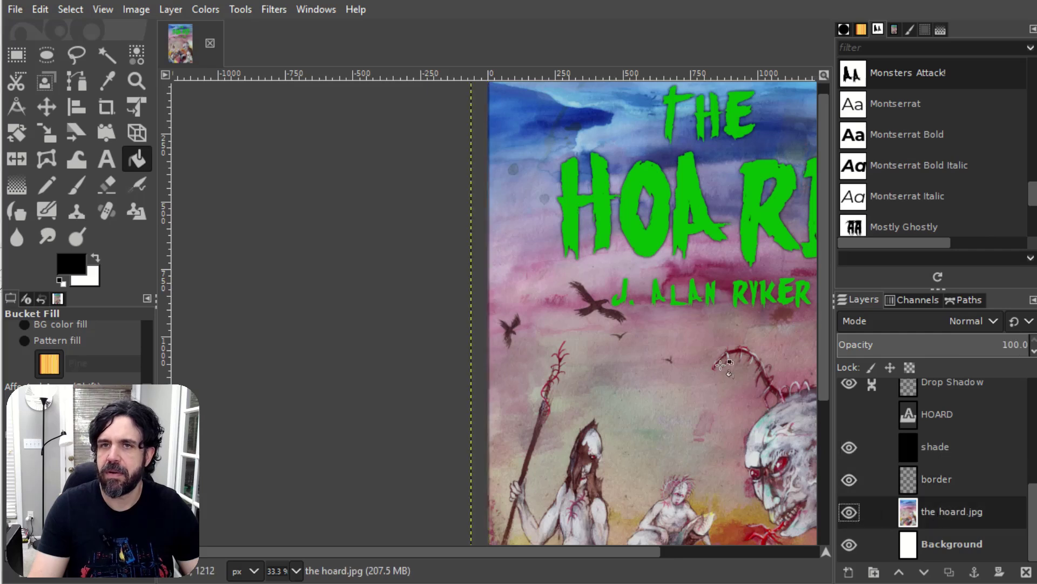
pyautogui.press('2')
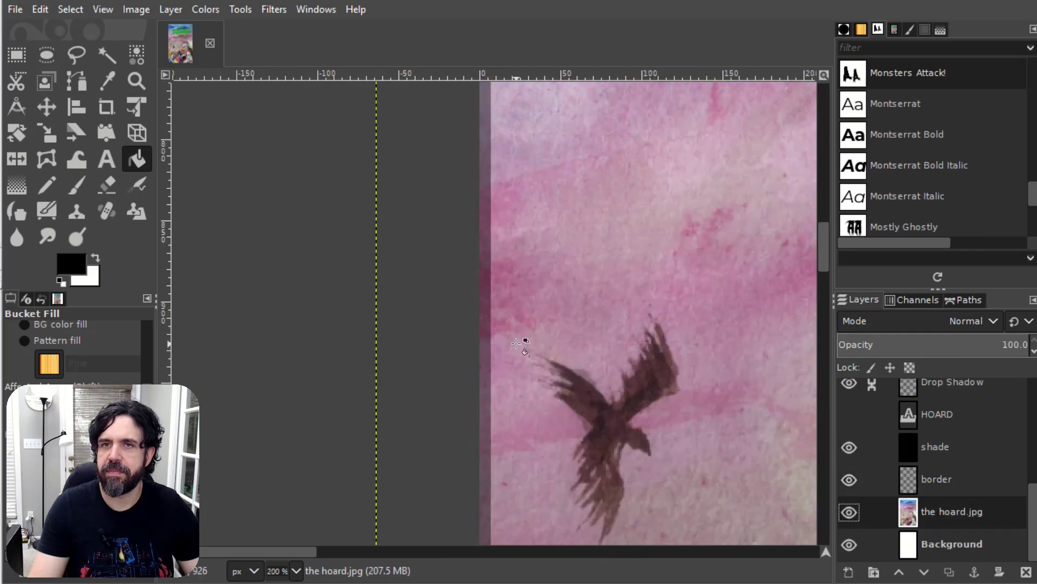
pyautogui.scroll(-5, 519, 343)
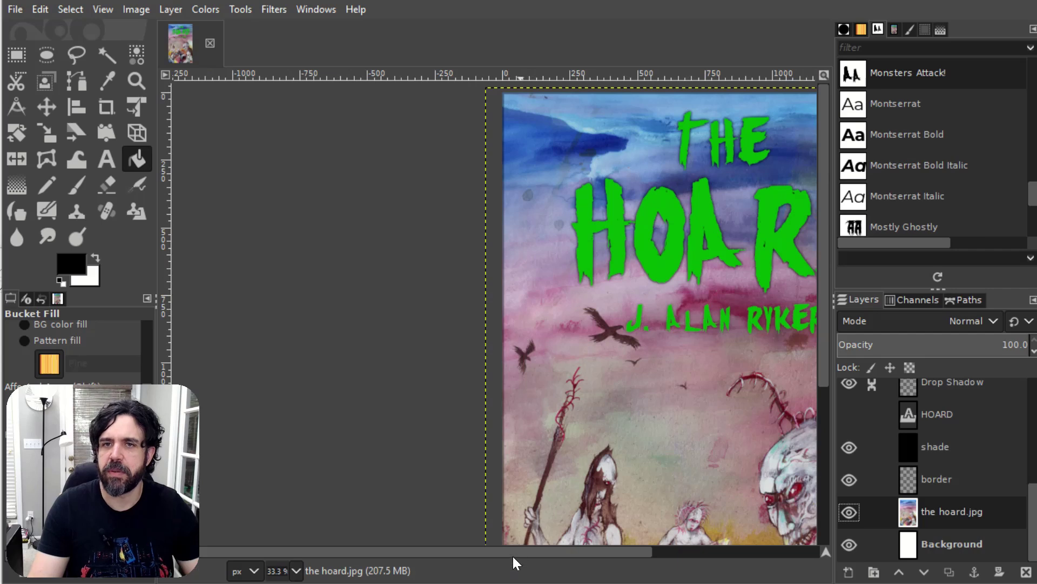
pyautogui.scroll(-2, 541, 427)
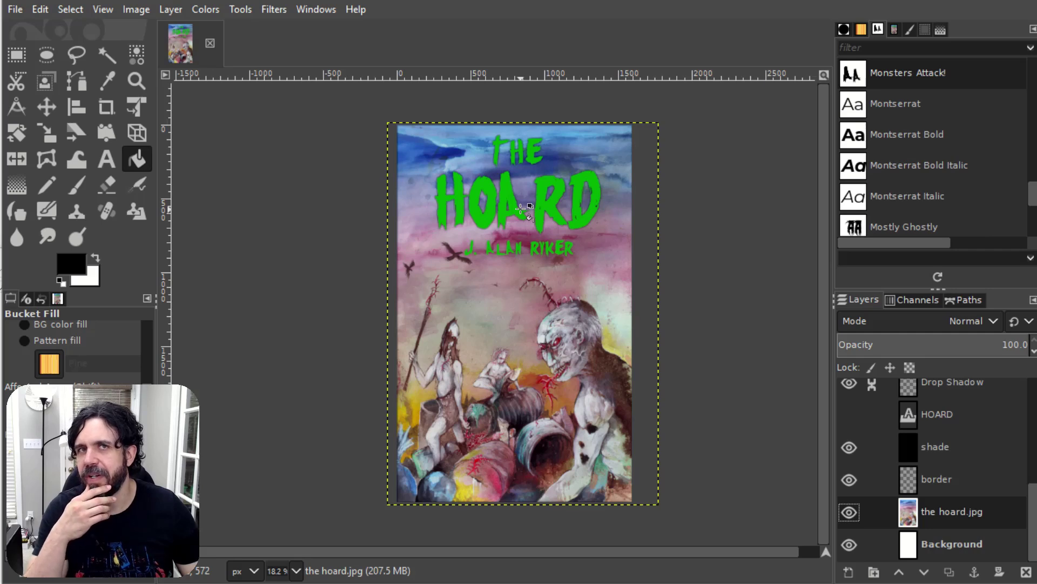
# - Save HoardEbookCover.xcf, compare it against the Psychomancer cover, then return to The Hoard
pyautogui.hotkey('ctrl', 's')
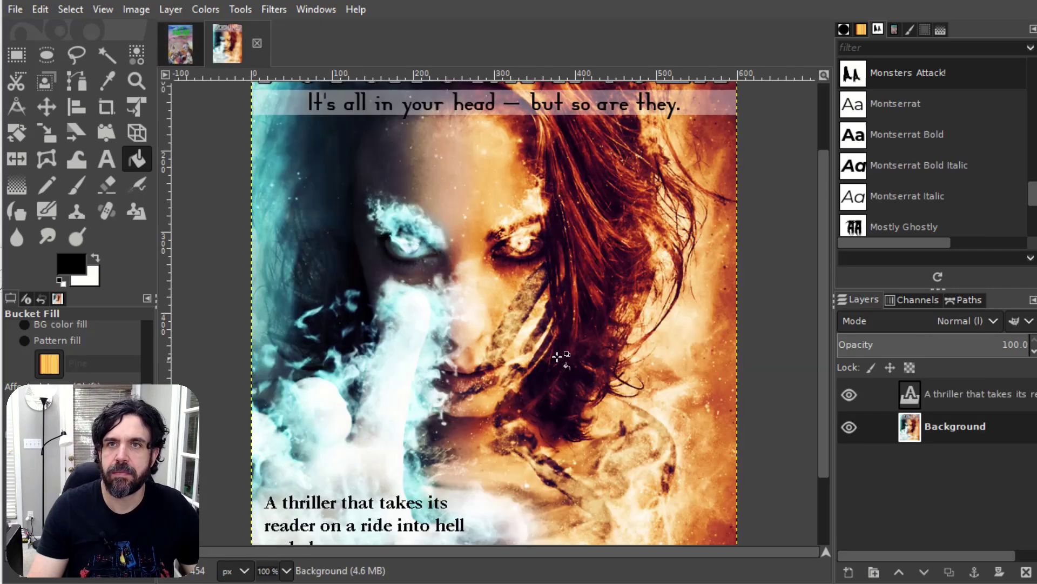
pyautogui.press('-')
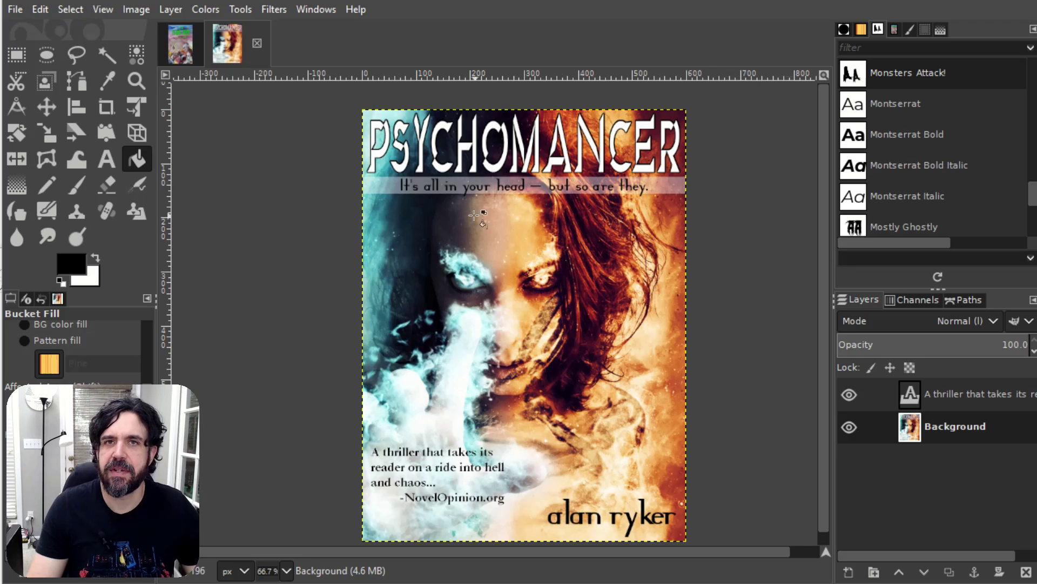
pyautogui.click(179, 47)
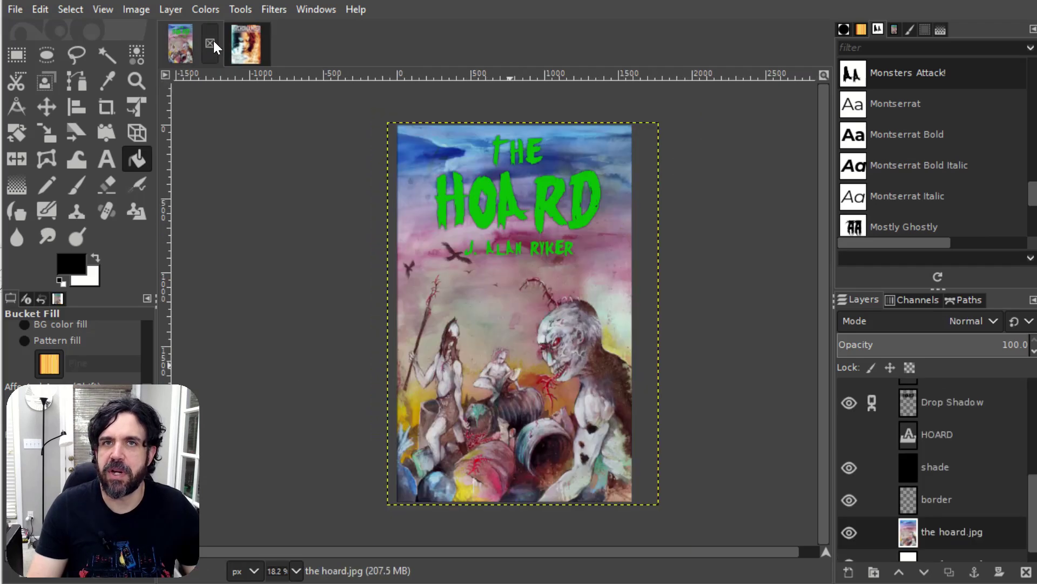
pyautogui.click(244, 45)
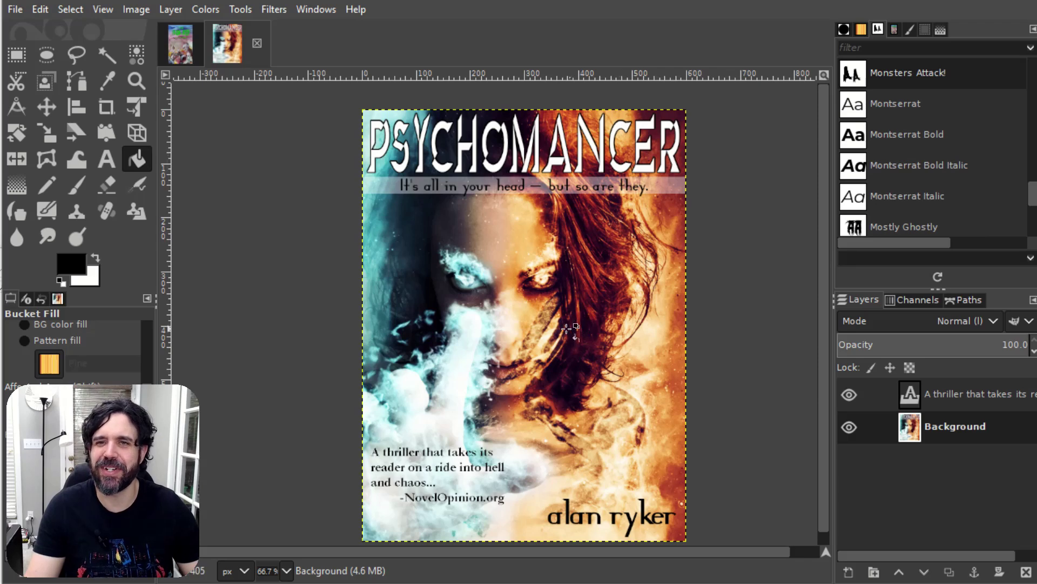
pyautogui.click(177, 45)
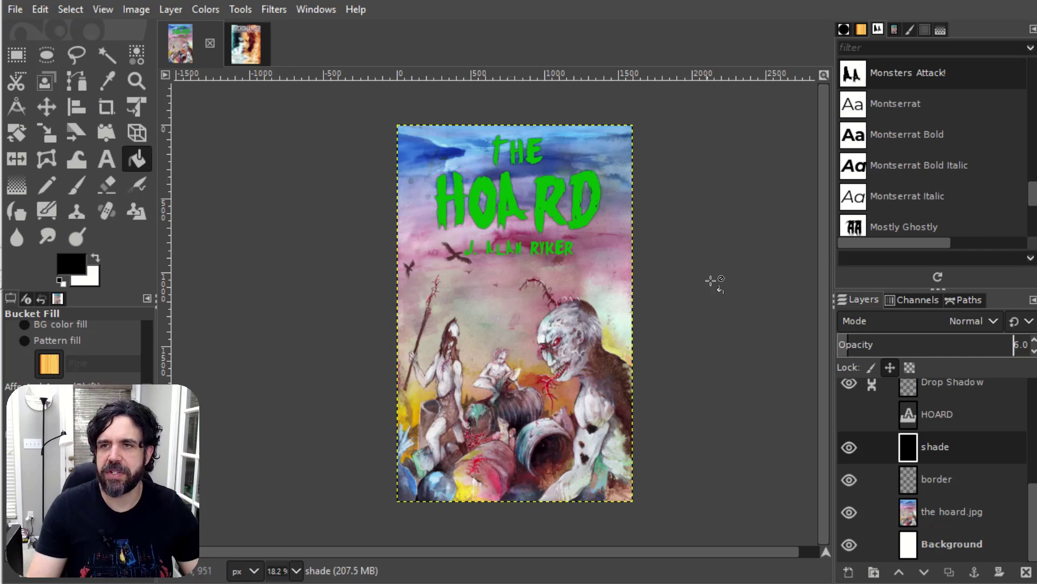
# - Delete the Drop Shadow layer from the Layers panel
pyautogui.rightClick(957, 447)
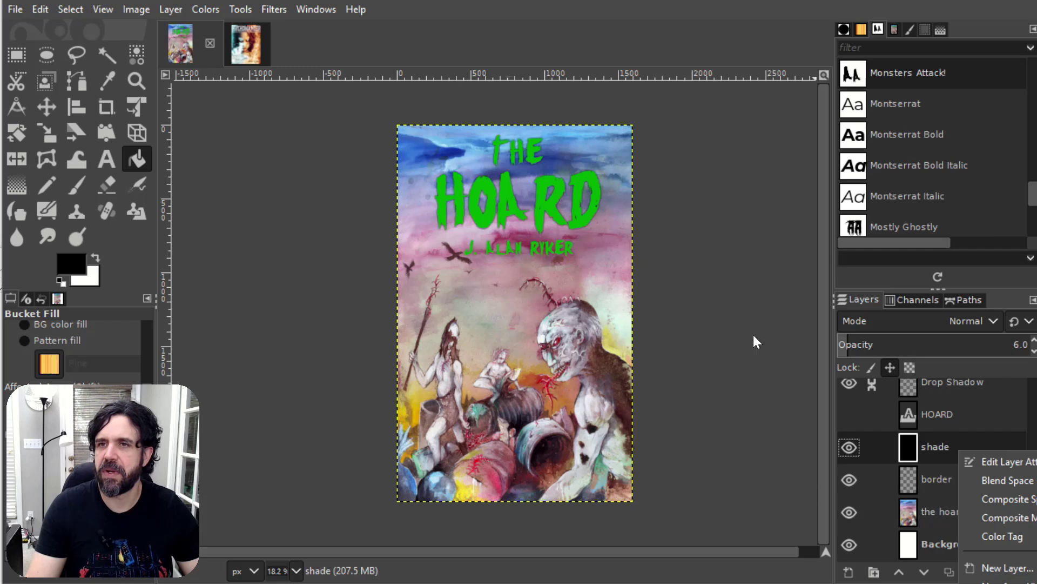
pyautogui.click(934, 412)
pyautogui.scroll(4, 922, 449)
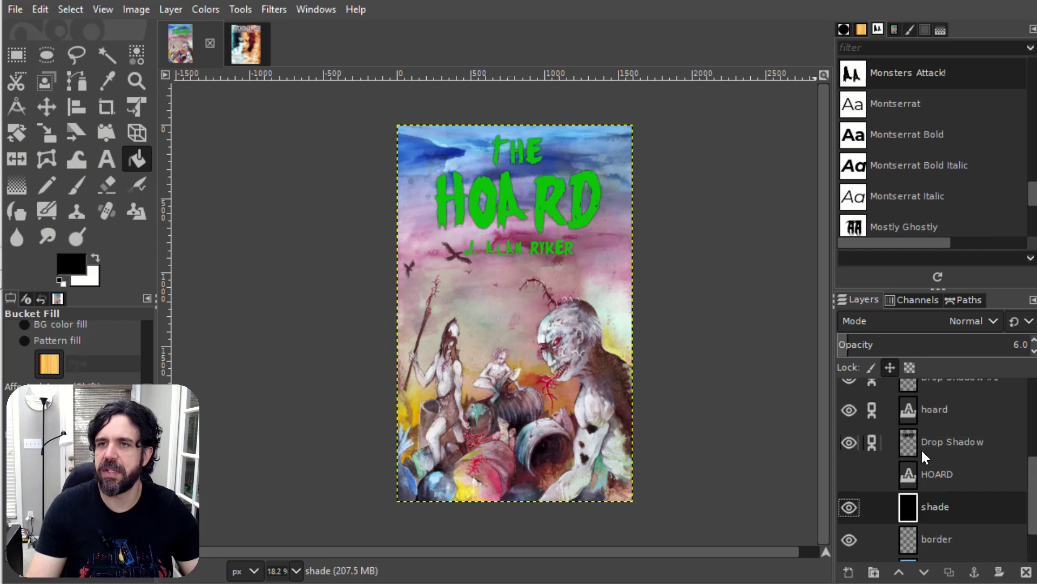
pyautogui.scroll(-2, 923, 449)
pyautogui.scroll(1, 924, 459)
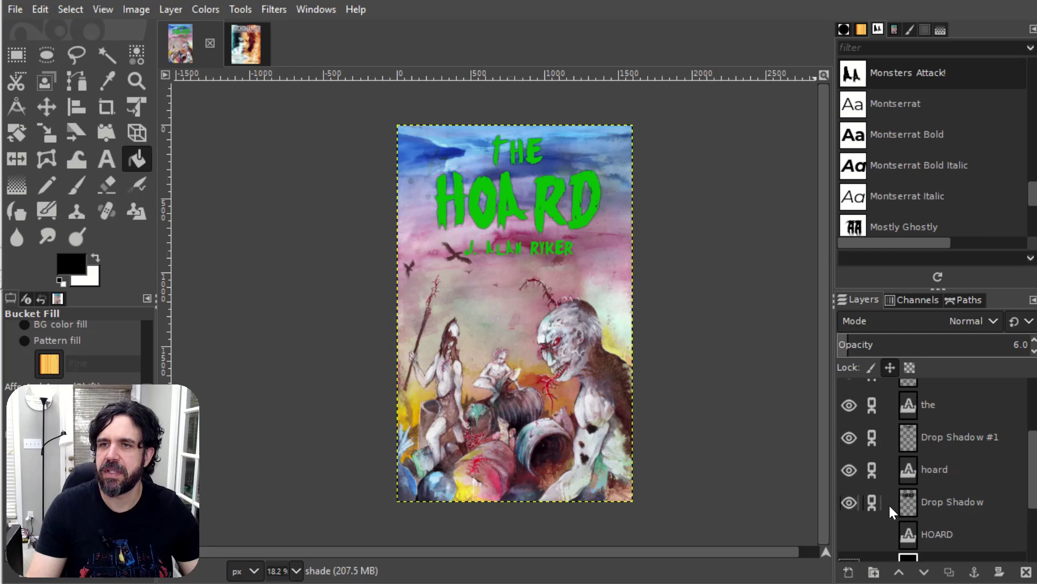
pyautogui.click(943, 498)
pyautogui.rightClick(942, 498)
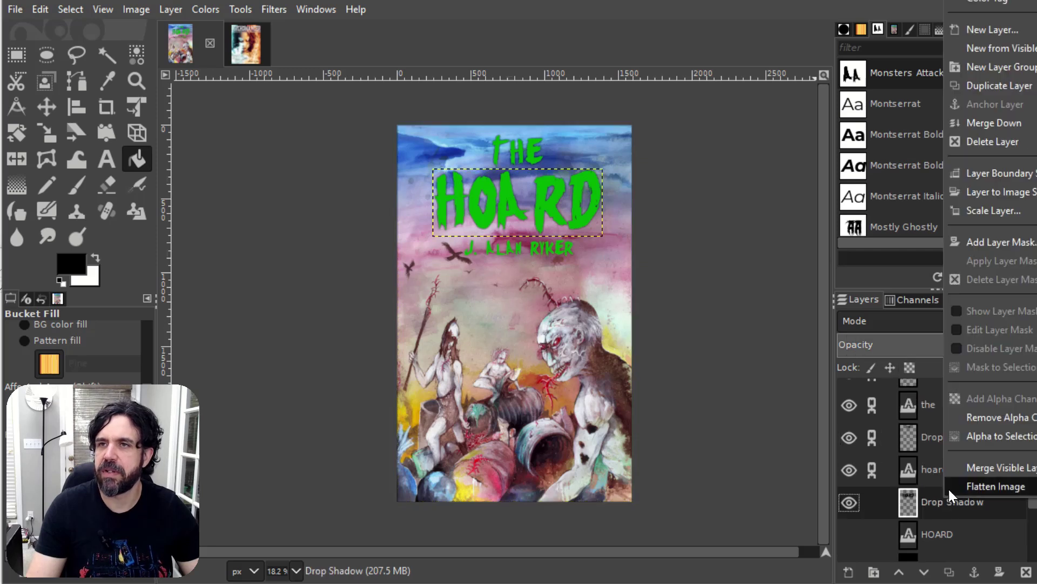
pyautogui.click(989, 142)
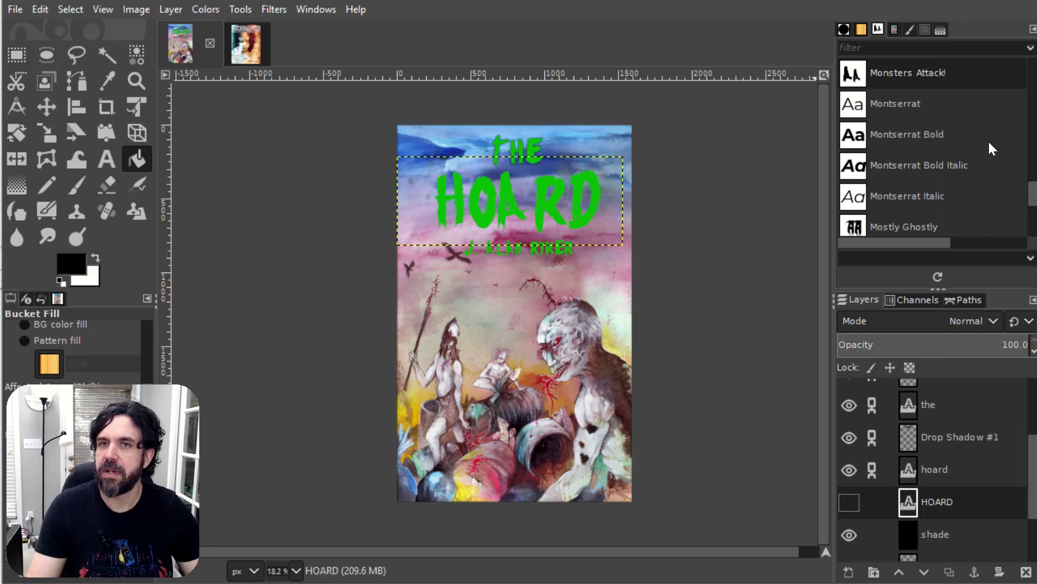
# - Edit the green HOARD title text so it reads HOA
pyautogui.press('t')
pyautogui.click(527, 207)
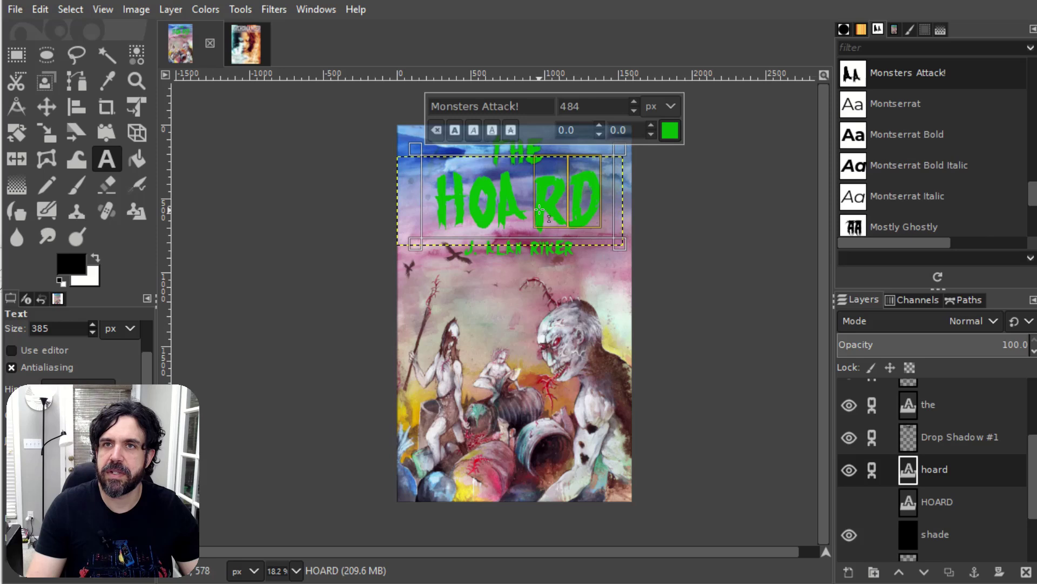
pyautogui.press('BackSpace')
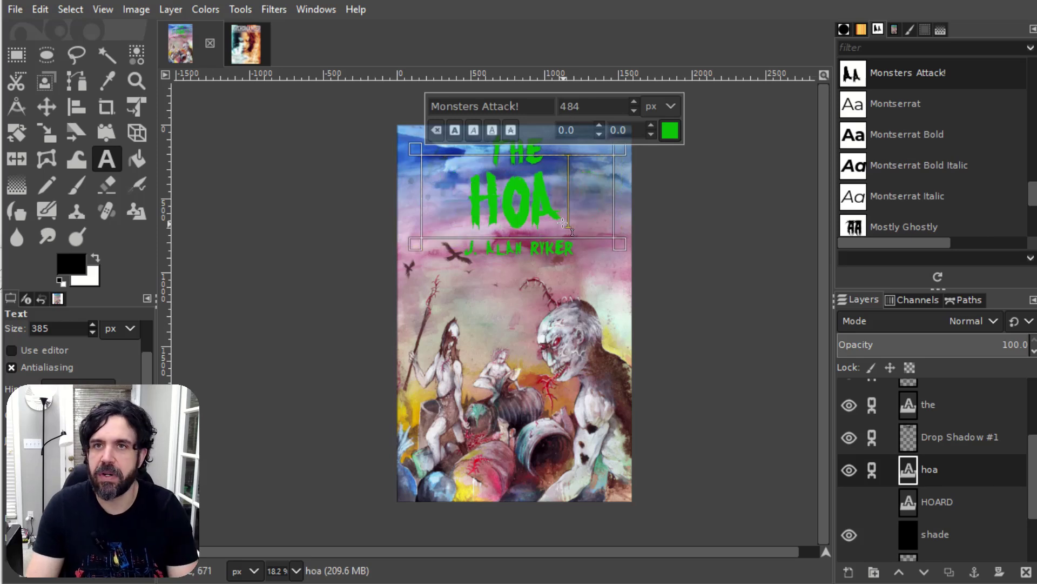
pyautogui.press('BackSpace')
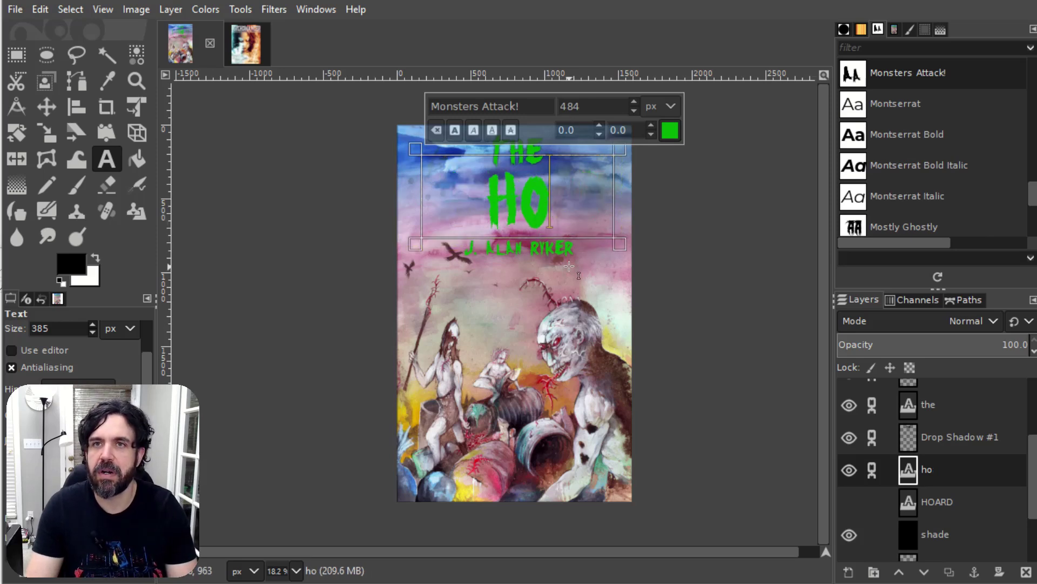
pyautogui.write('ar')
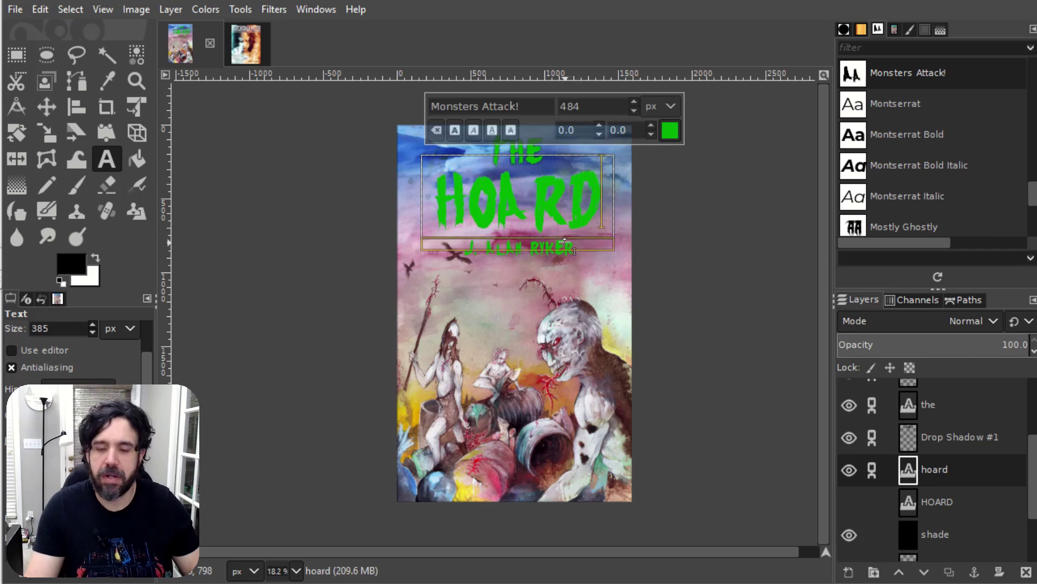
pyautogui.press('BackSpace')
pyautogui.press('Escape')
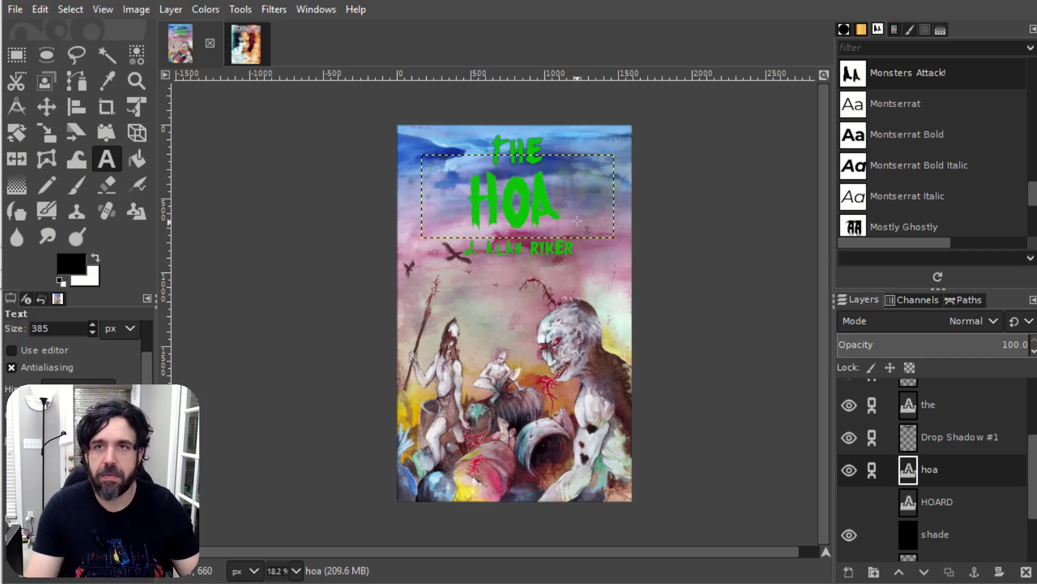
# - Unlink the hoa layer, shift it left, and draw a new text box beside it
pyautogui.press('m')
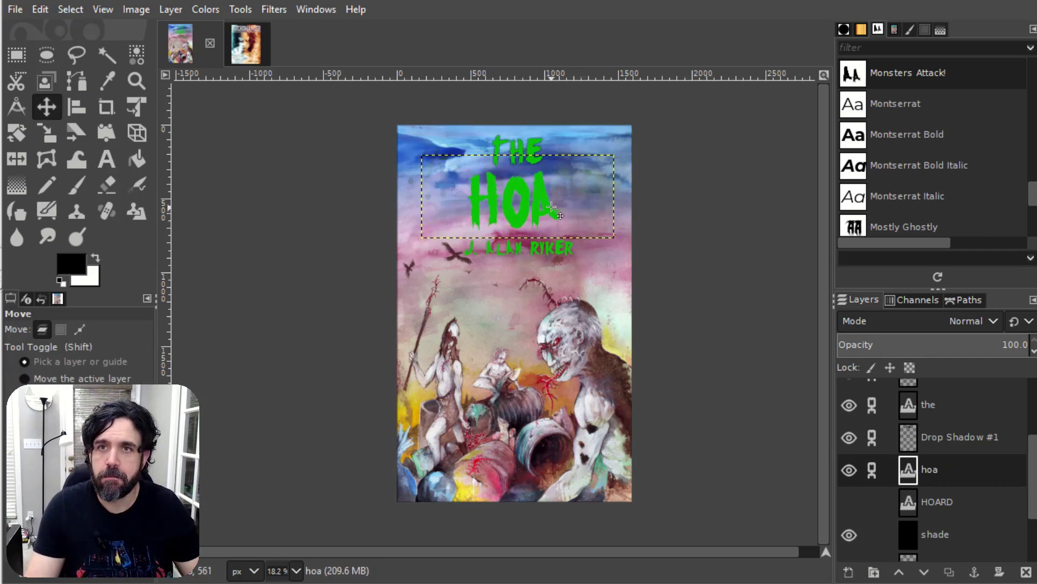
pyautogui.moveTo(545, 201); pyautogui.dragTo(542, 198)
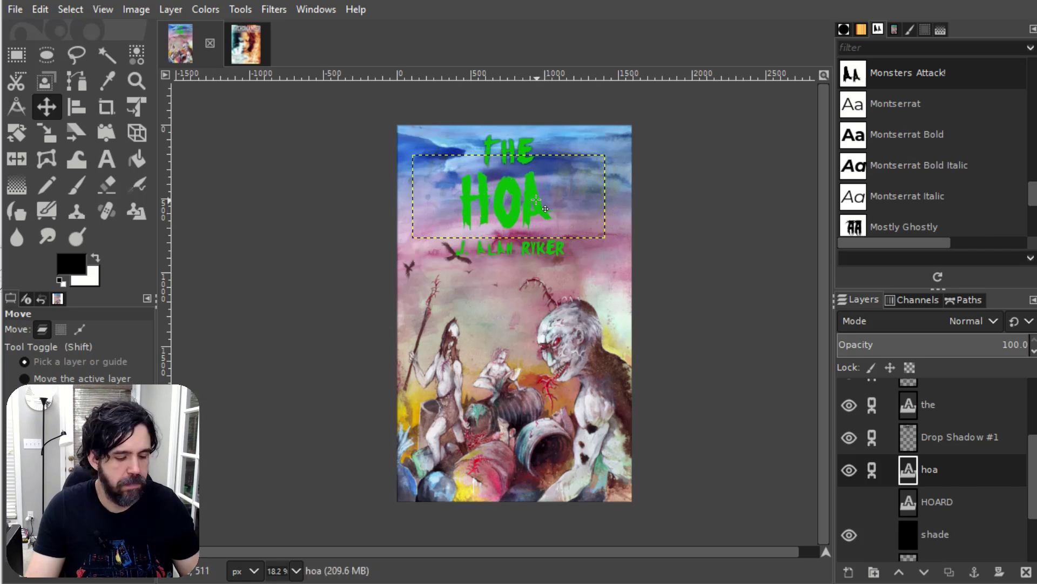
pyautogui.press('shift')
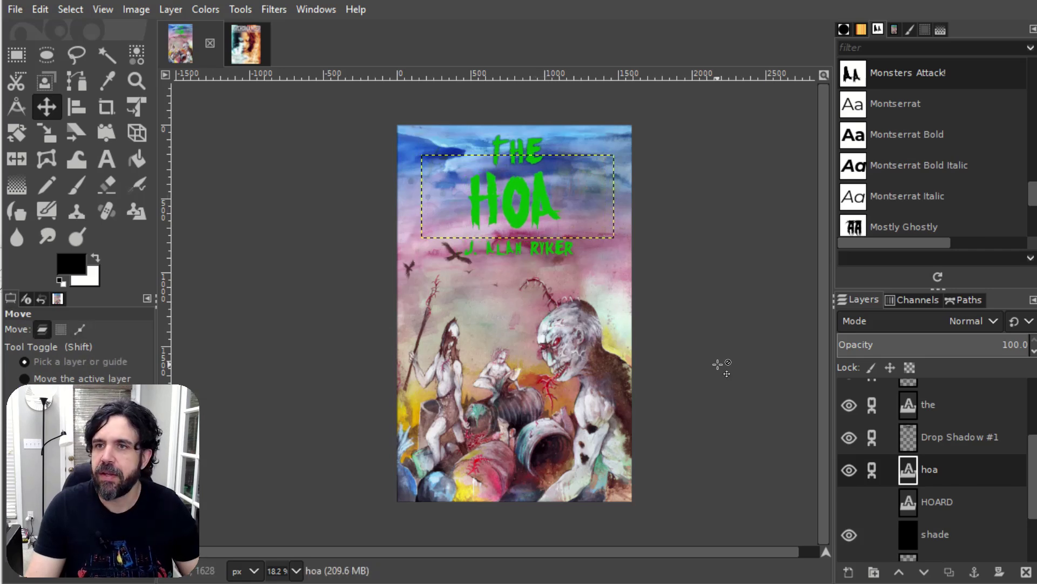
pyautogui.click(870, 471)
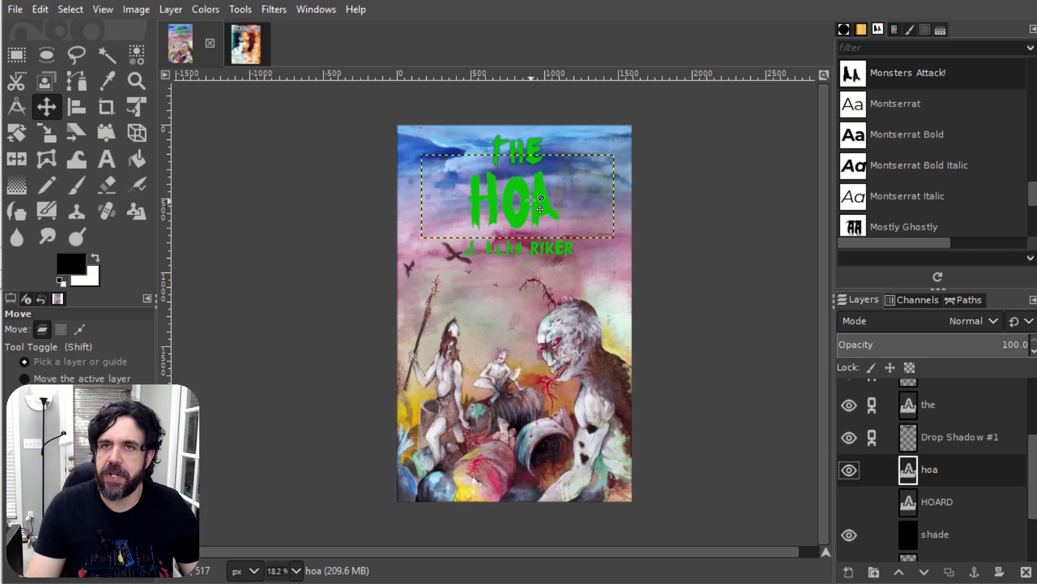
pyautogui.moveTo(527, 201); pyautogui.dragTo(495, 201)
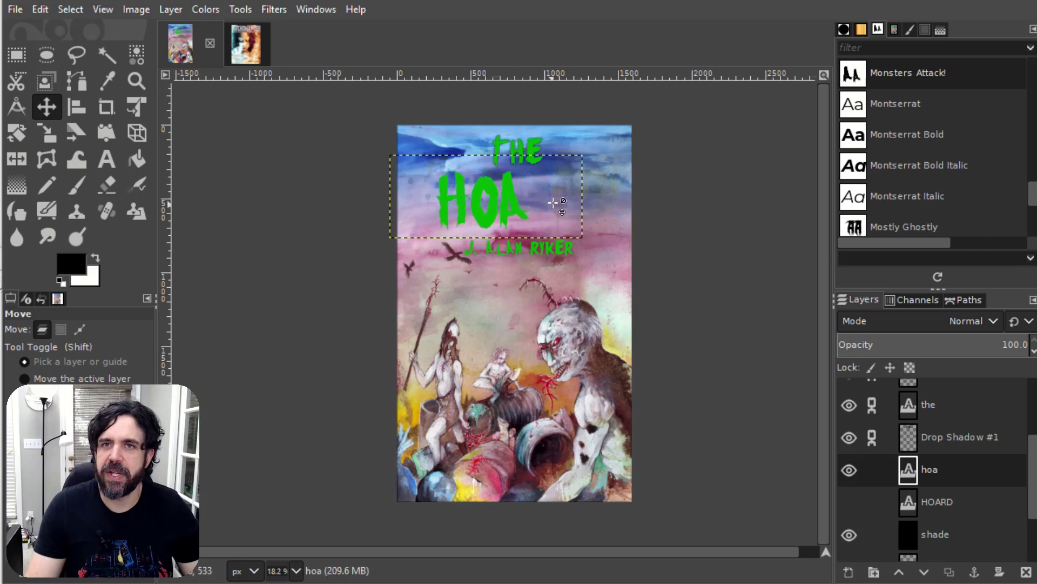
pyautogui.press('t')
pyautogui.moveTo(617, 205); pyautogui.dragTo(525, 126)
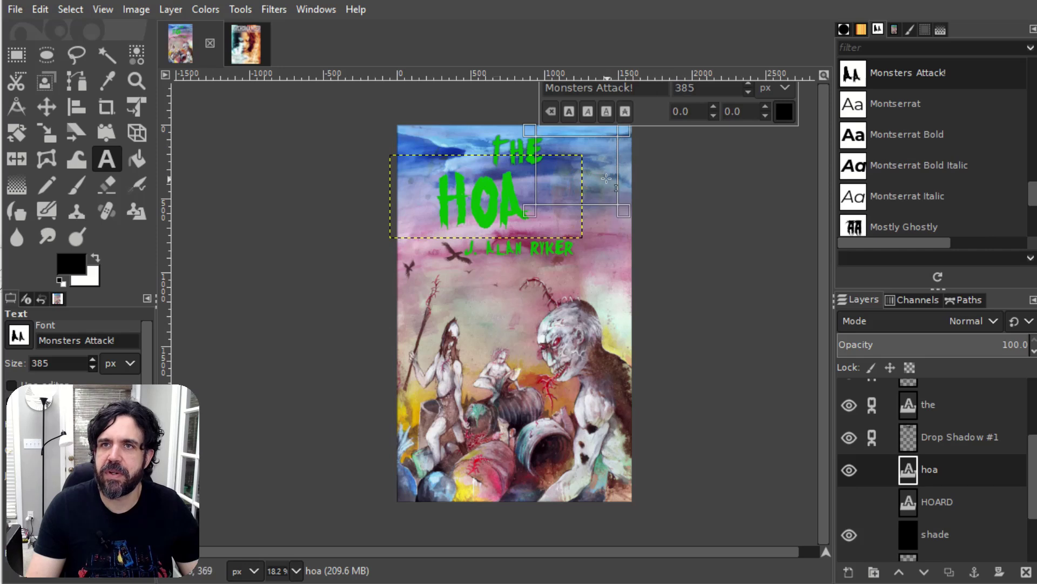
# - Type RD in the new text box using the same green as the title
pyautogui.click(784, 112)
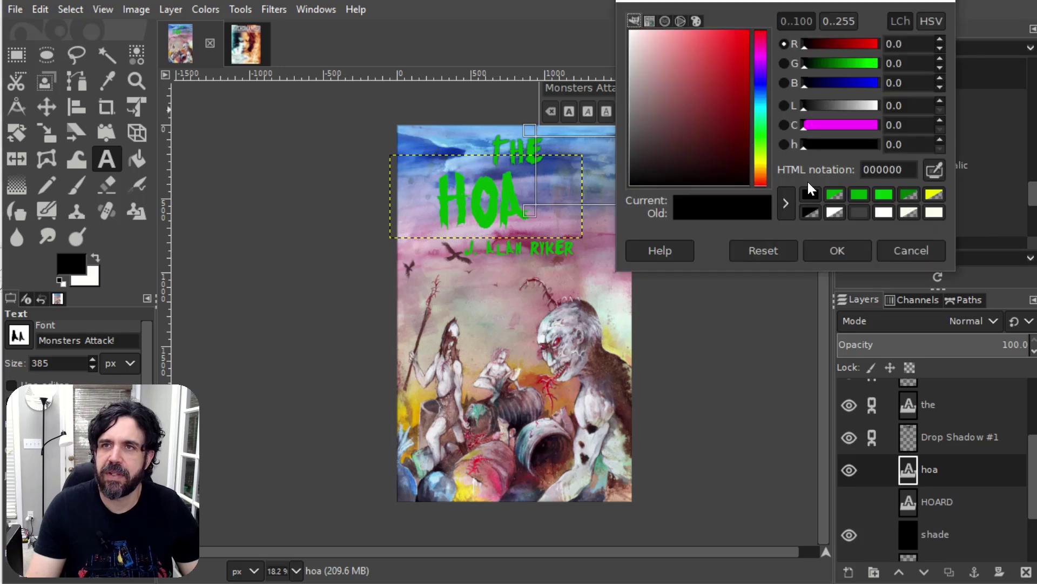
pyautogui.click(829, 192)
pyautogui.click(829, 245)
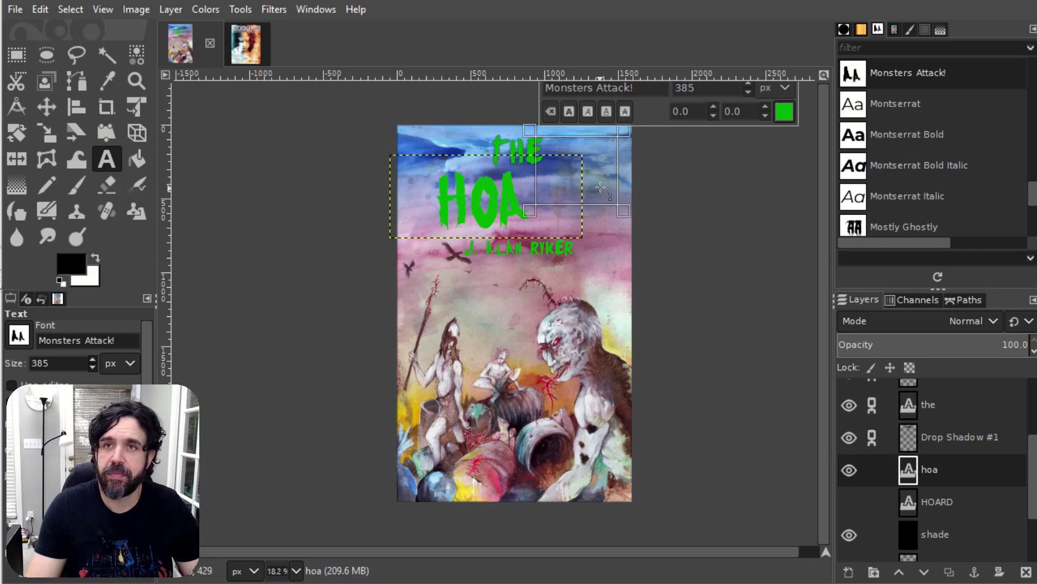
pyautogui.write('RD')
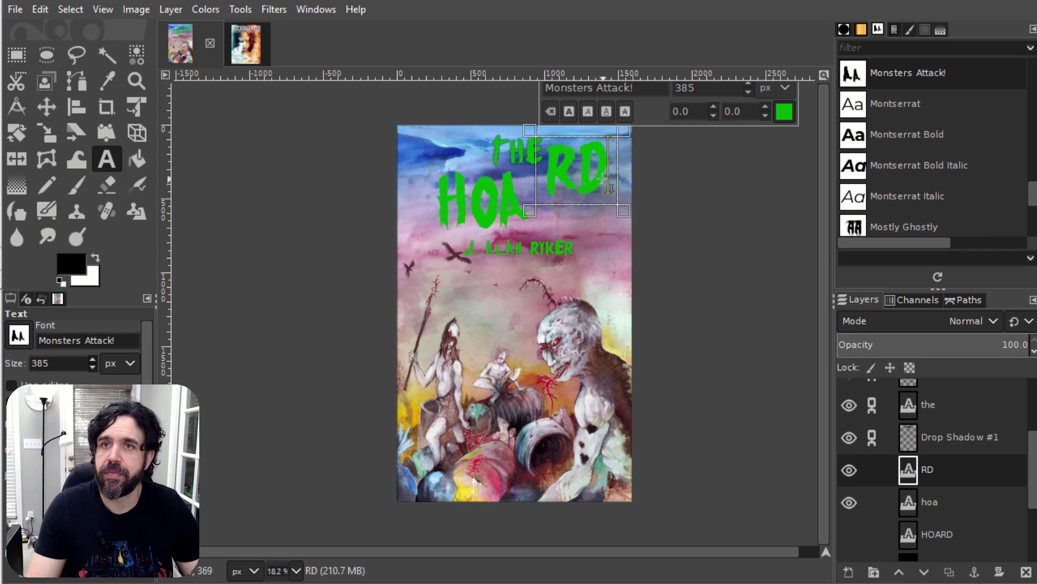
pyautogui.press('Escape')
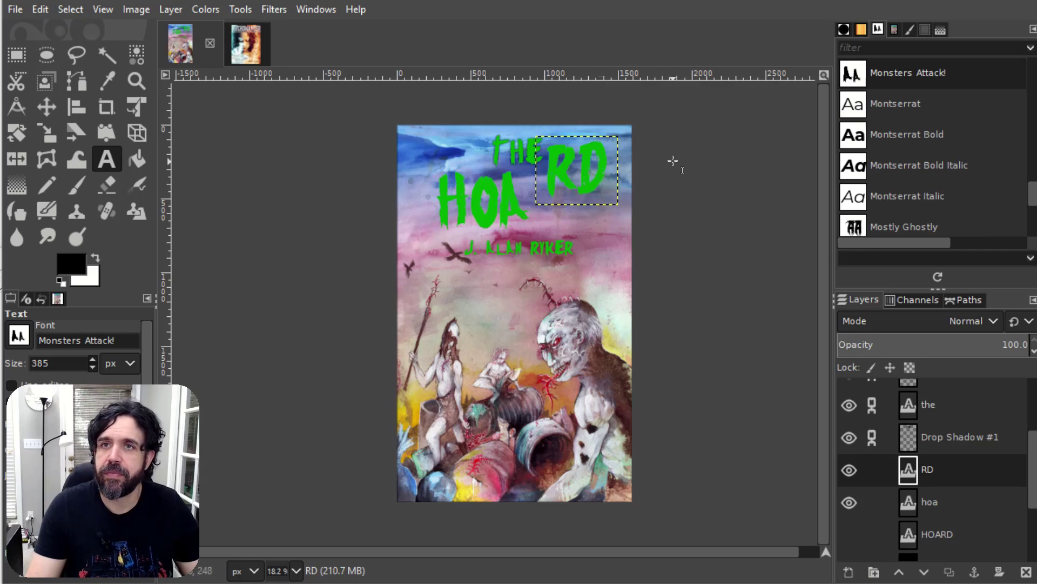
# - Move the RD text down to sit beside HOA, restoring it after an accidental undo
pyautogui.press('m')
pyautogui.click(603, 173)
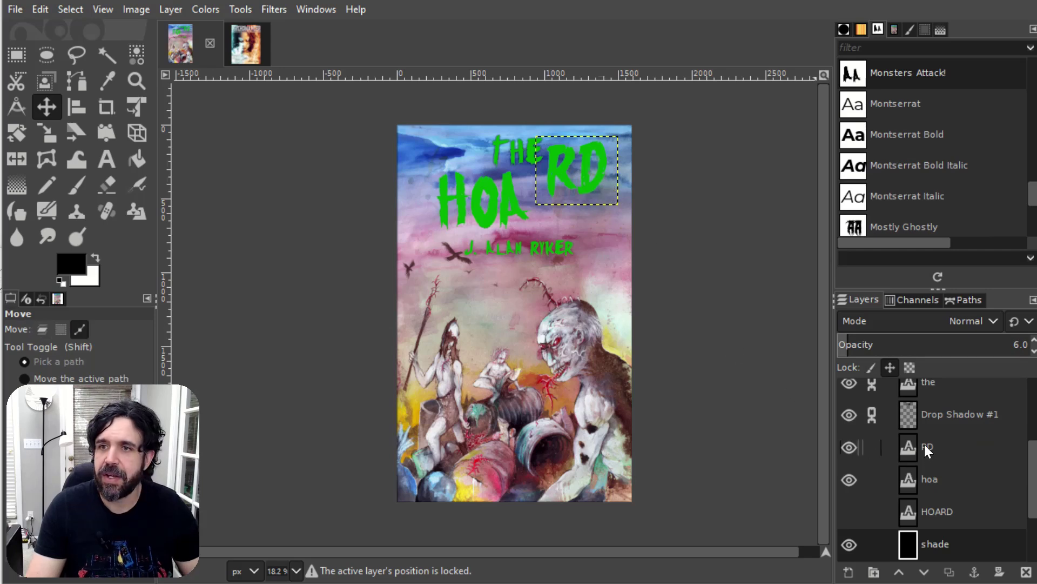
pyautogui.hotkey('ctrl', 'z')
pyautogui.hotkey('ctrl', 'z')
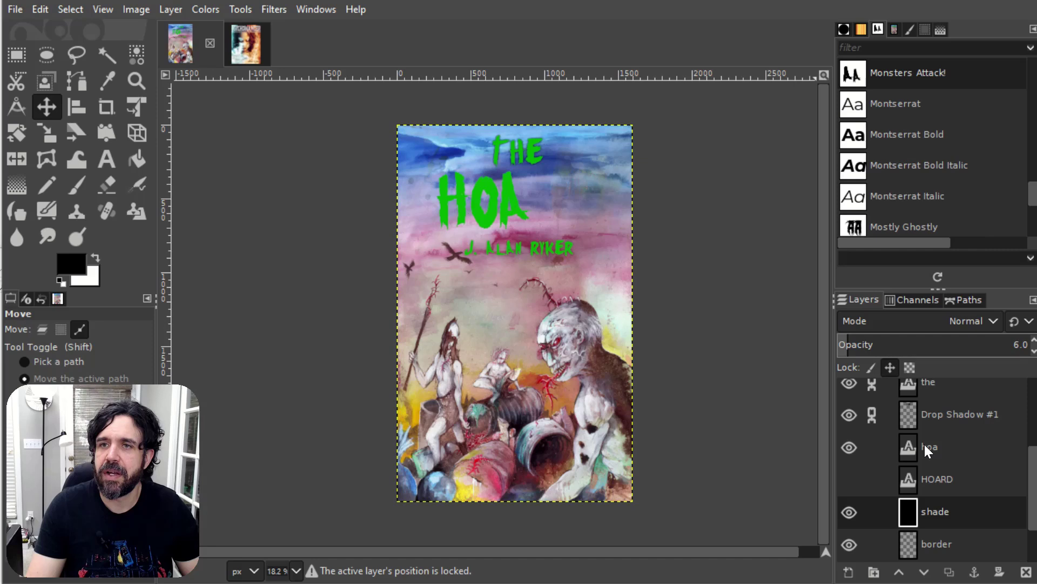
pyautogui.click(40, 10)
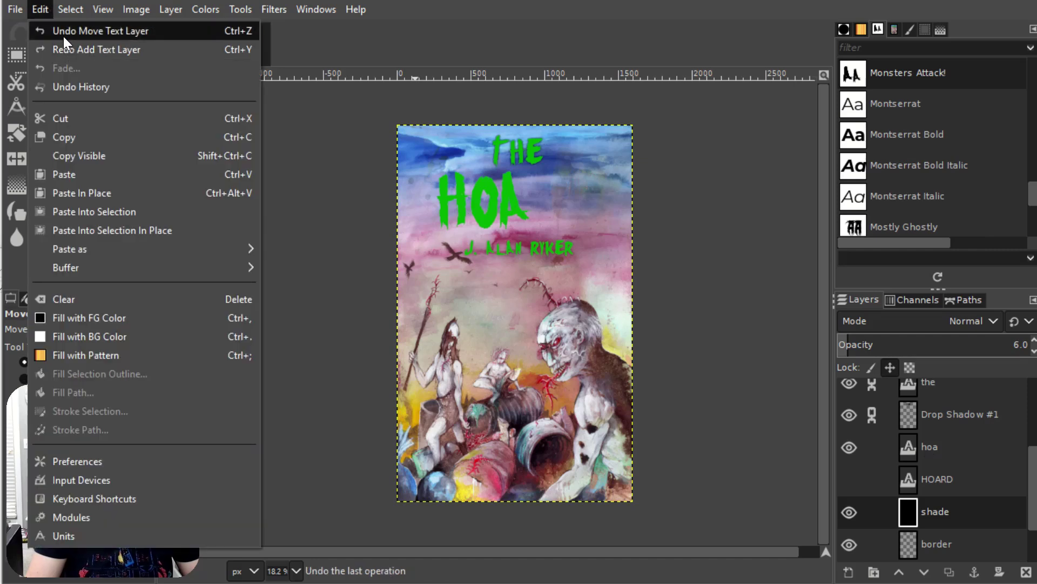
pyautogui.click(64, 50)
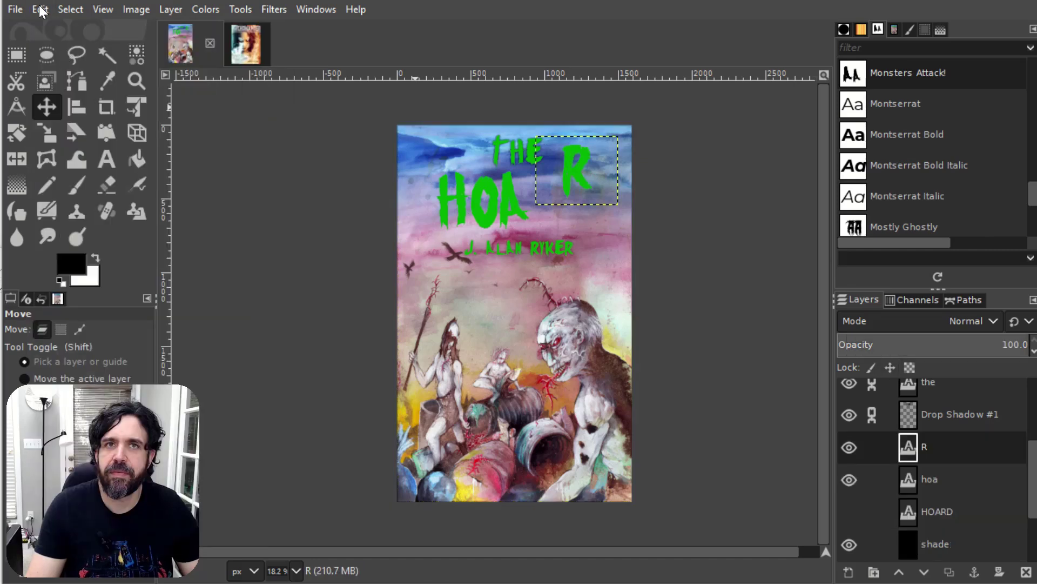
pyautogui.click(40, 9)
pyautogui.click(54, 44)
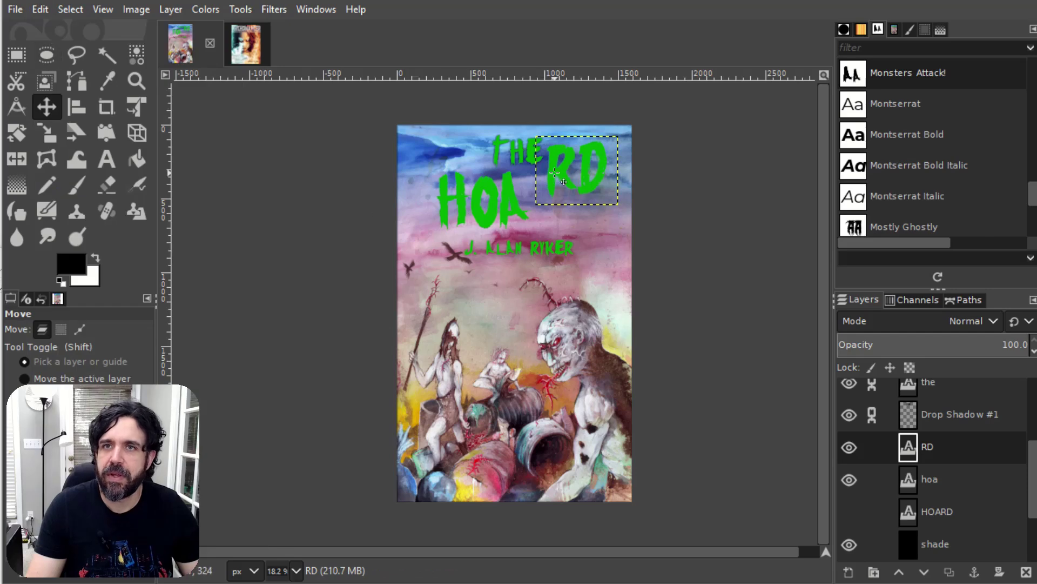
pyautogui.moveTo(555, 173); pyautogui.dragTo(548, 204)
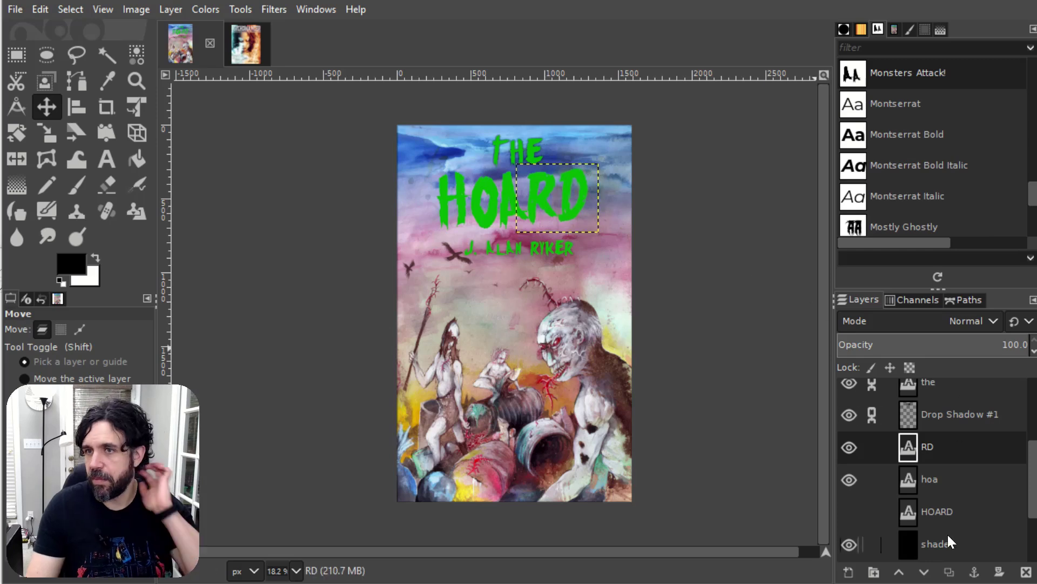
# - Select the RD layer and nudge it down a few pixels to line up with HOA
pyautogui.click(936, 543)
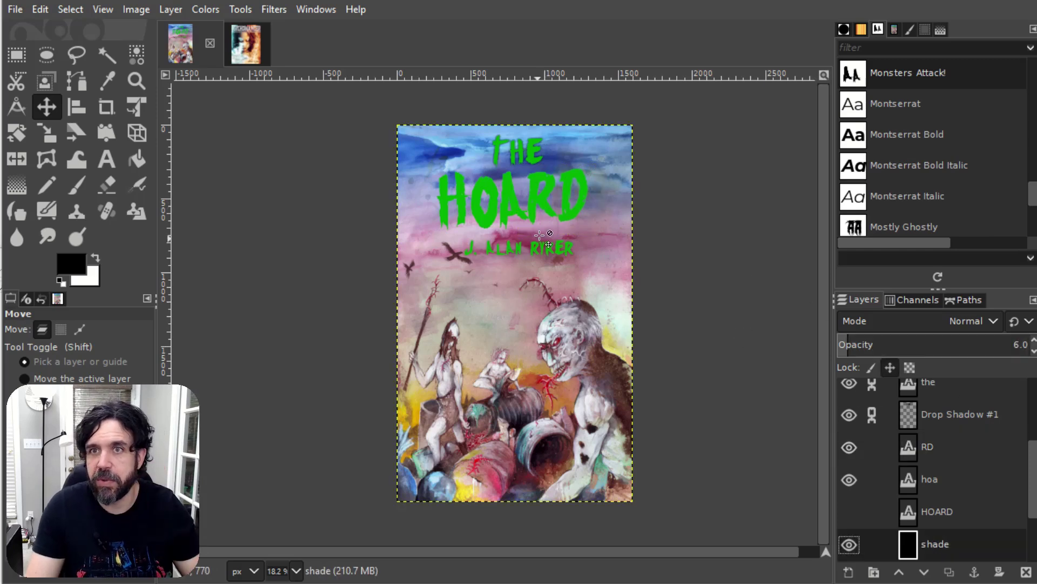
pyautogui.click(536, 200)
pyautogui.click(537, 200)
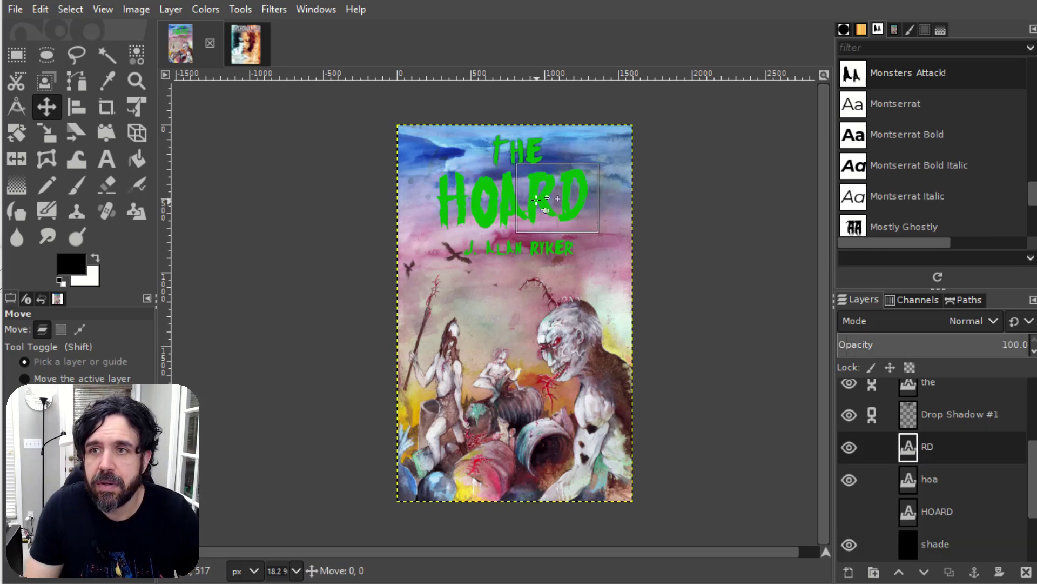
pyautogui.click(939, 445)
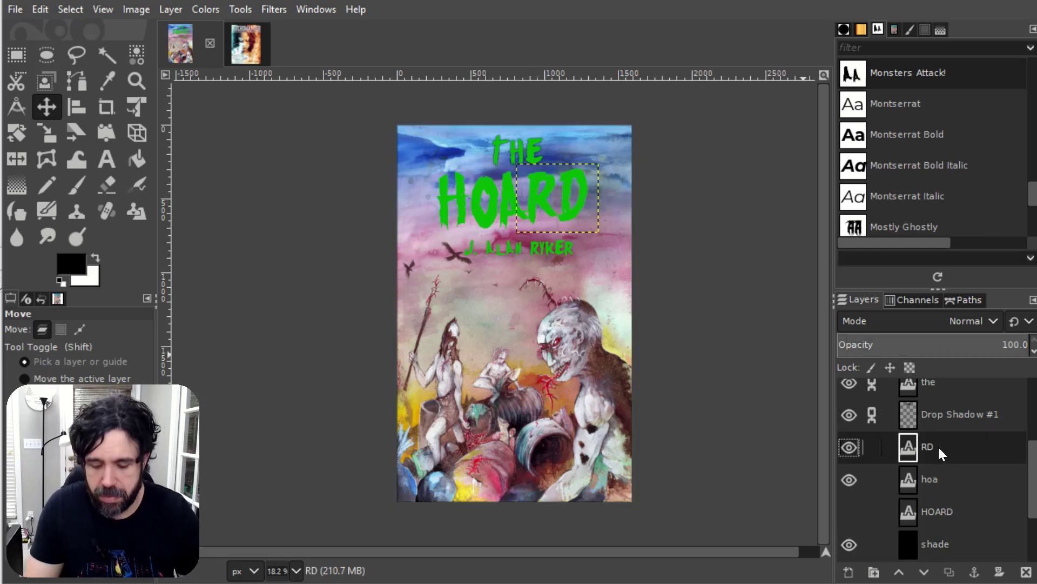
pyautogui.press('Down')
pyautogui.press('Down')
pyautogui.click(938, 444)
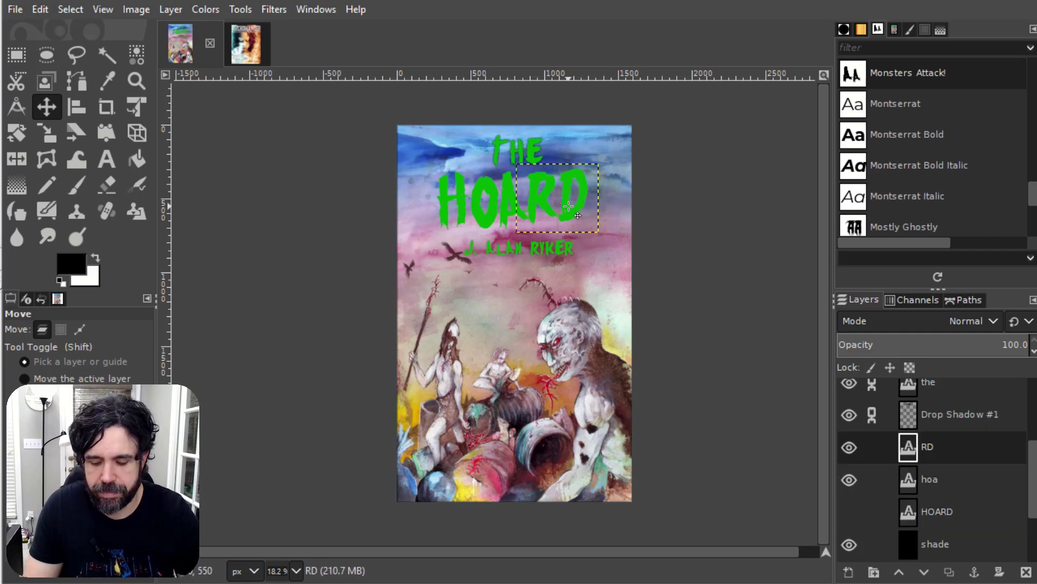
pyautogui.moveTo(570, 206); pyautogui.dragTo(569, 206)
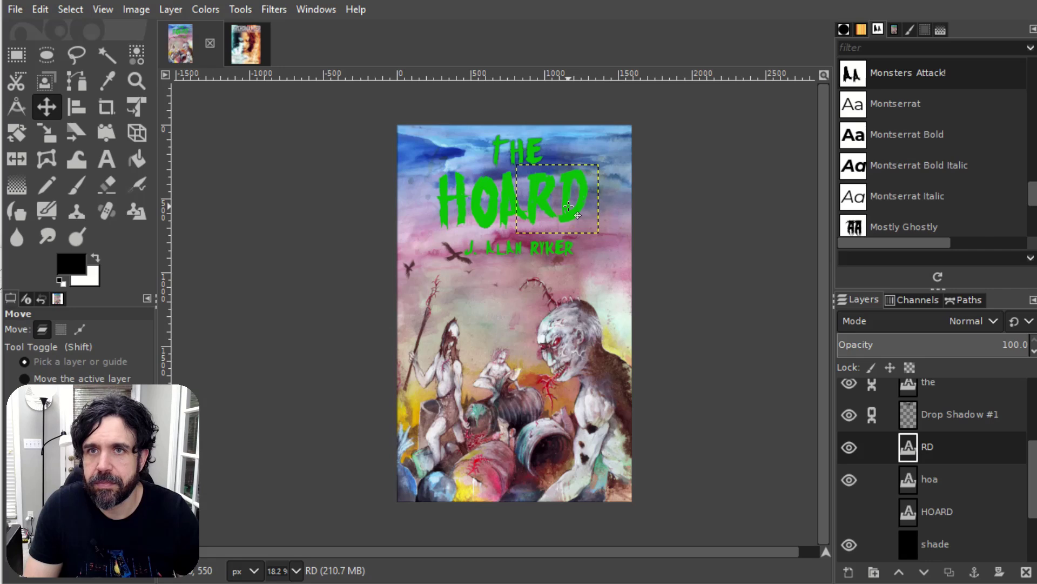
pyautogui.press('Down')
pyautogui.press('Down')
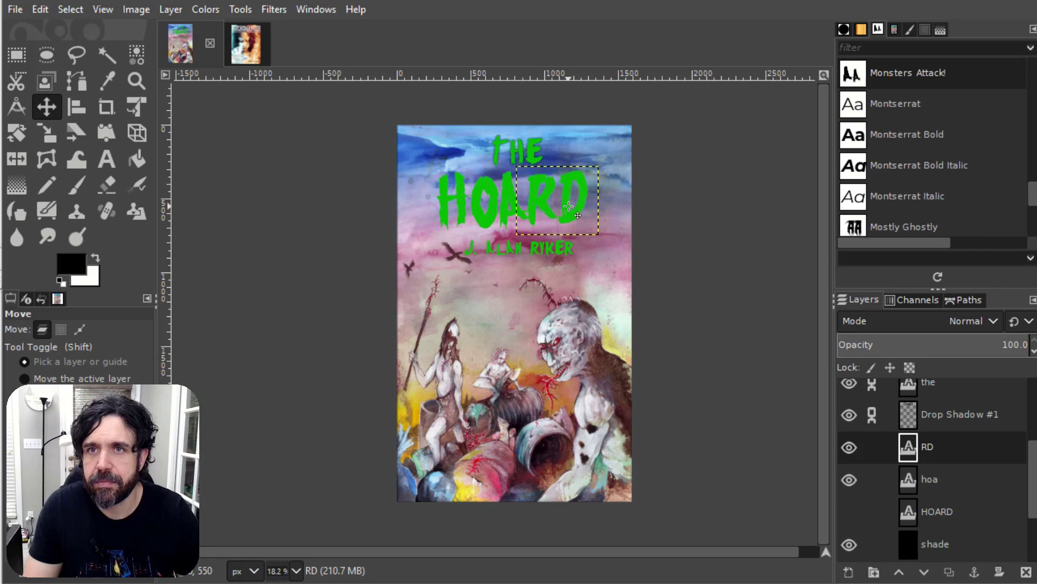
pyautogui.press('Down')
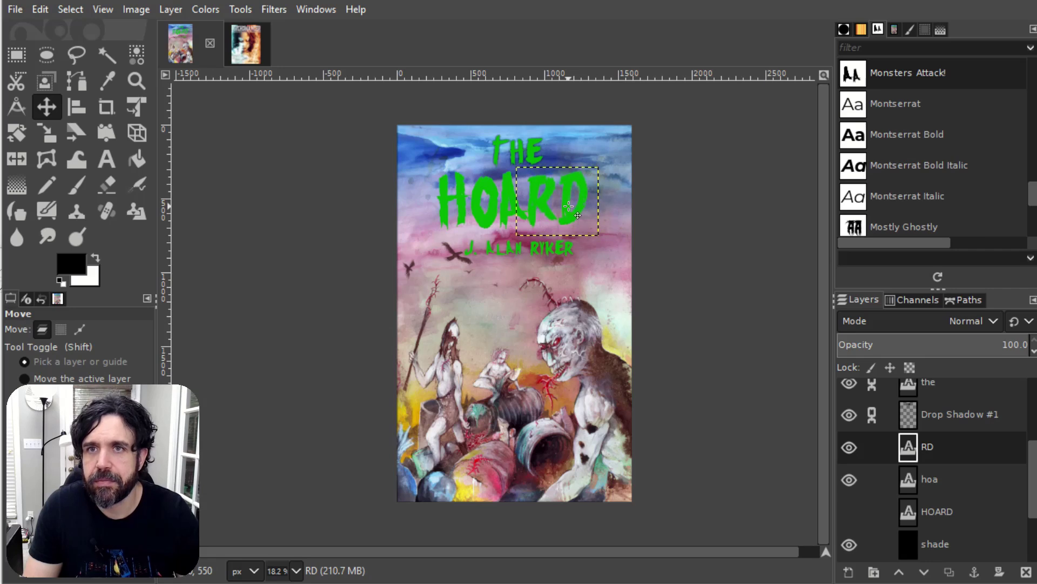
pyautogui.press('Down')
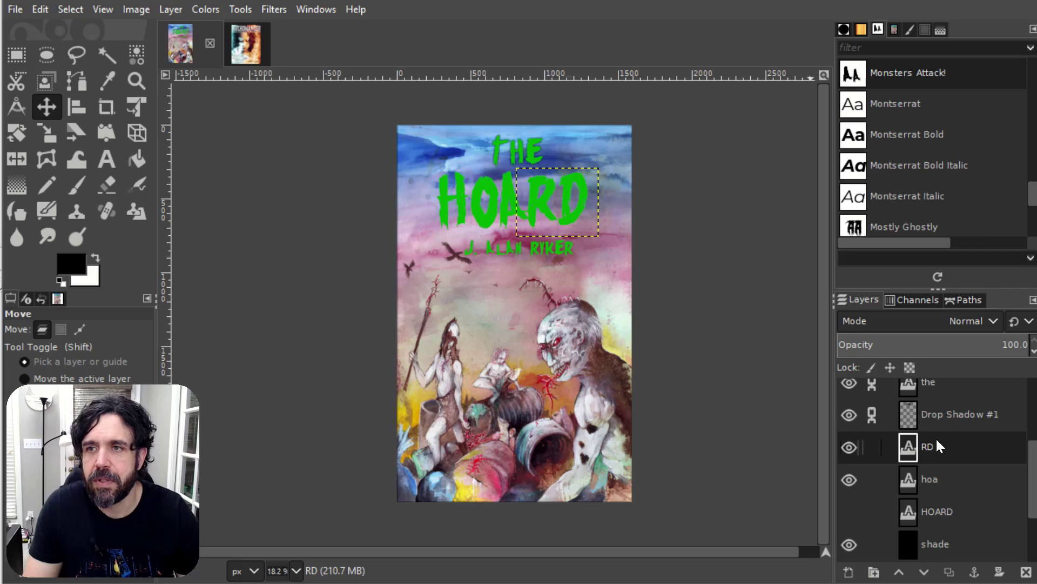
# - Repeat the last drop shadow on the RD layer with Ctrl+F
pyautogui.click(273, 10)
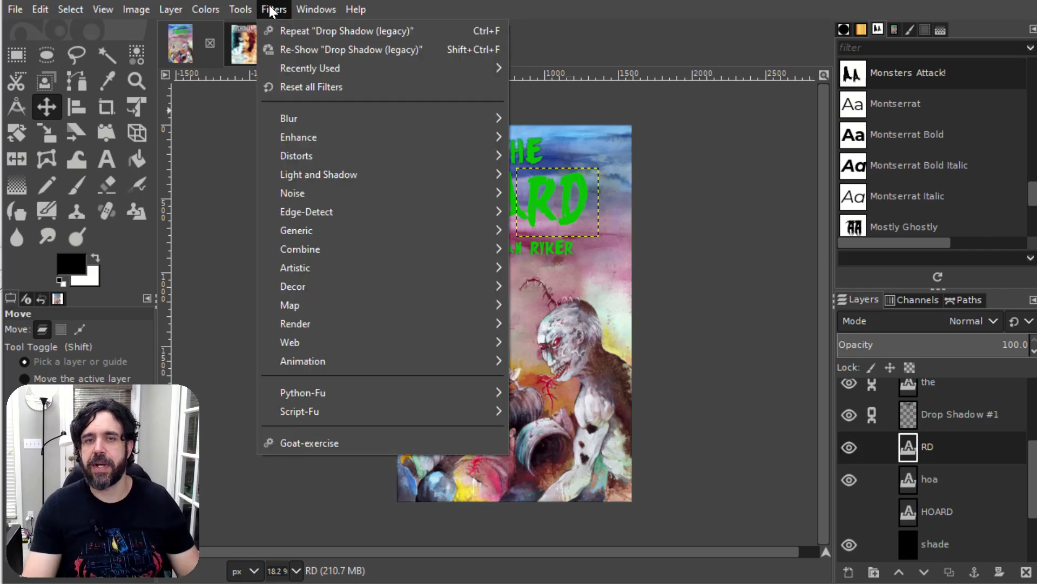
pyautogui.click(923, 444)
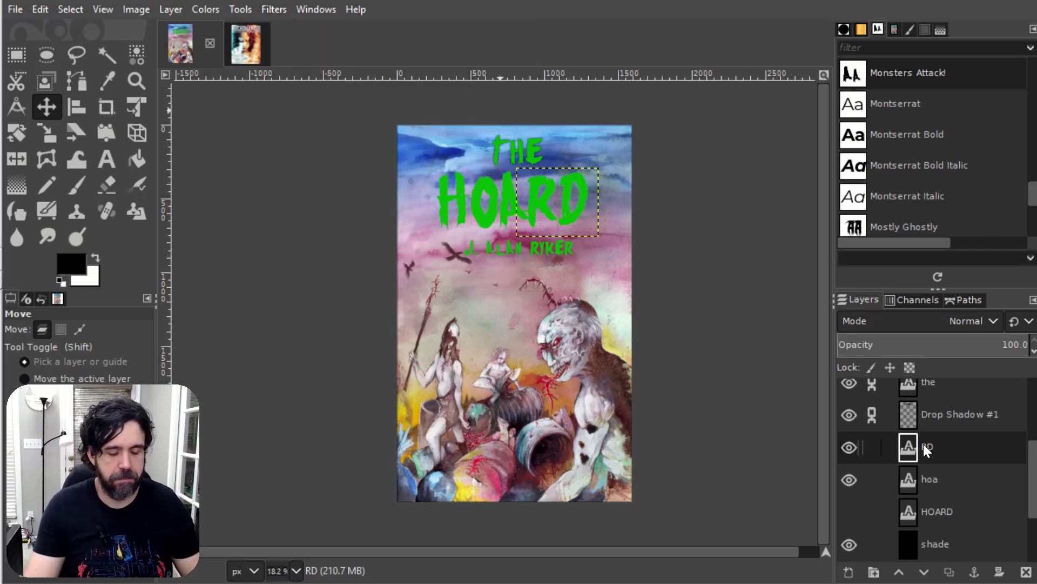
pyautogui.hotkey('ctrl', 'f')
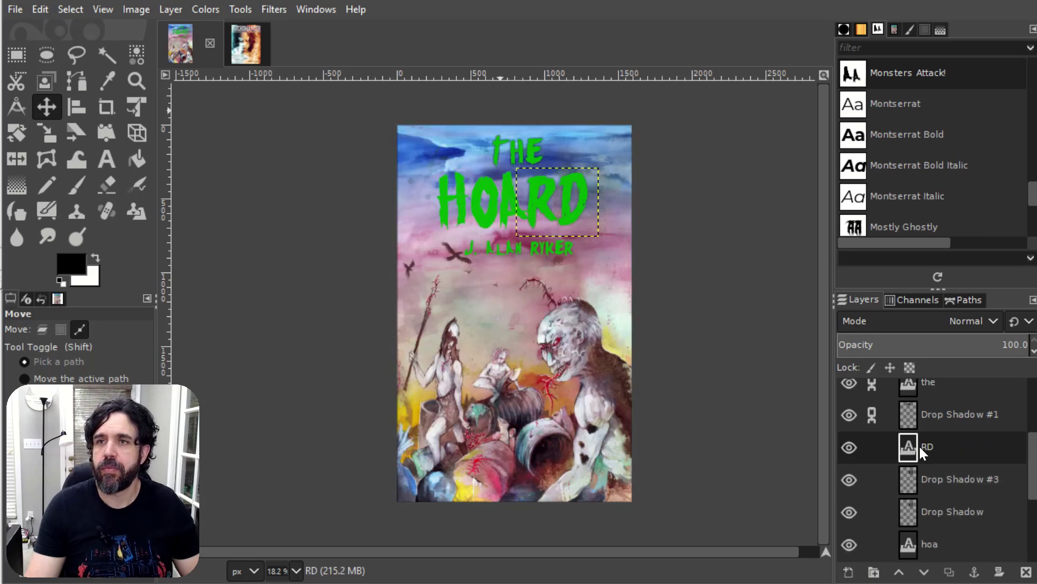
# - Select the hoa text layer and apply the repeated drop shadow to it twice
pyautogui.click(932, 478)
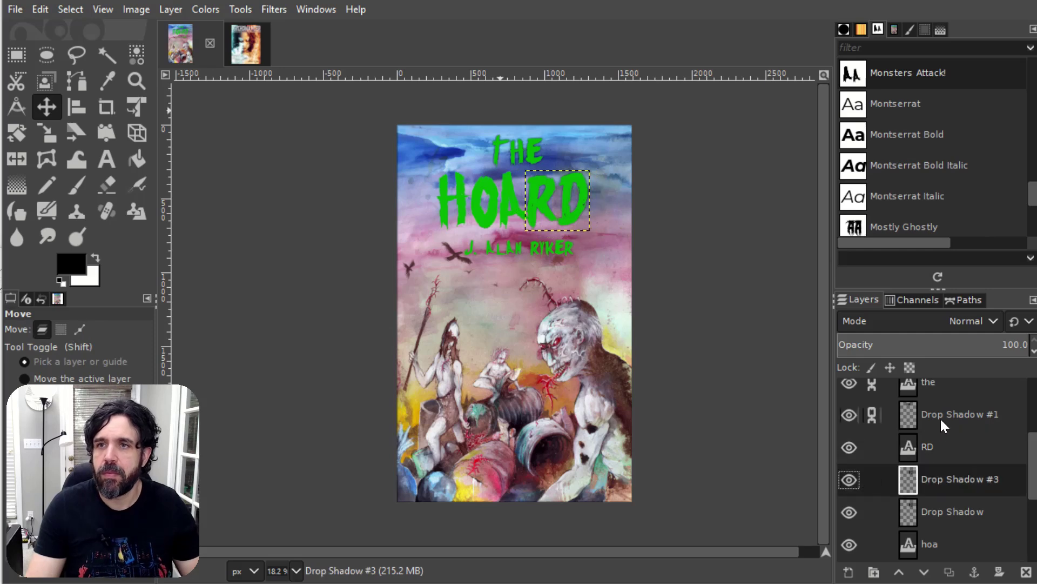
pyautogui.scroll(3, 941, 419)
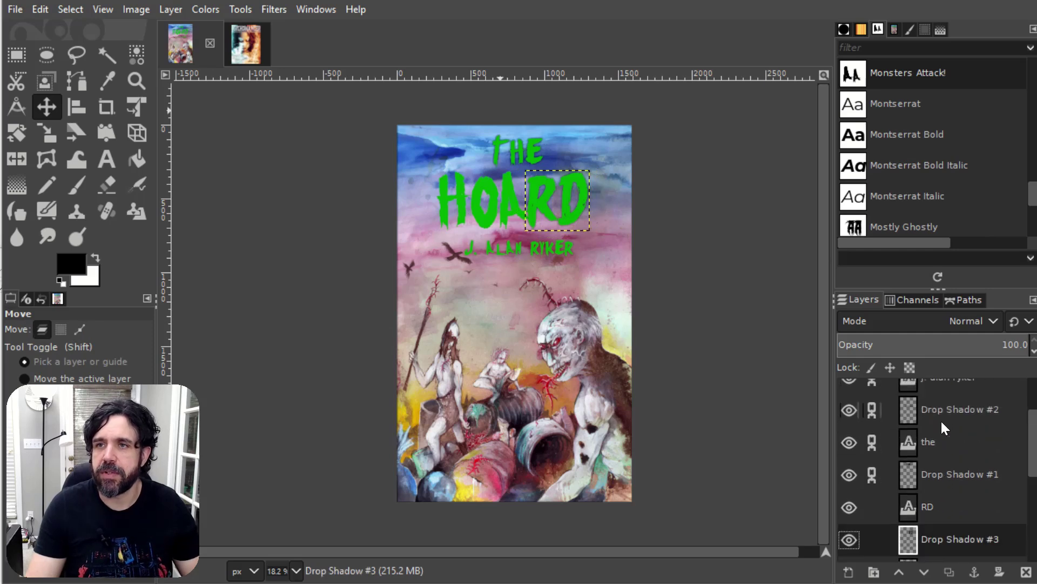
pyautogui.scroll(-3, 941, 420)
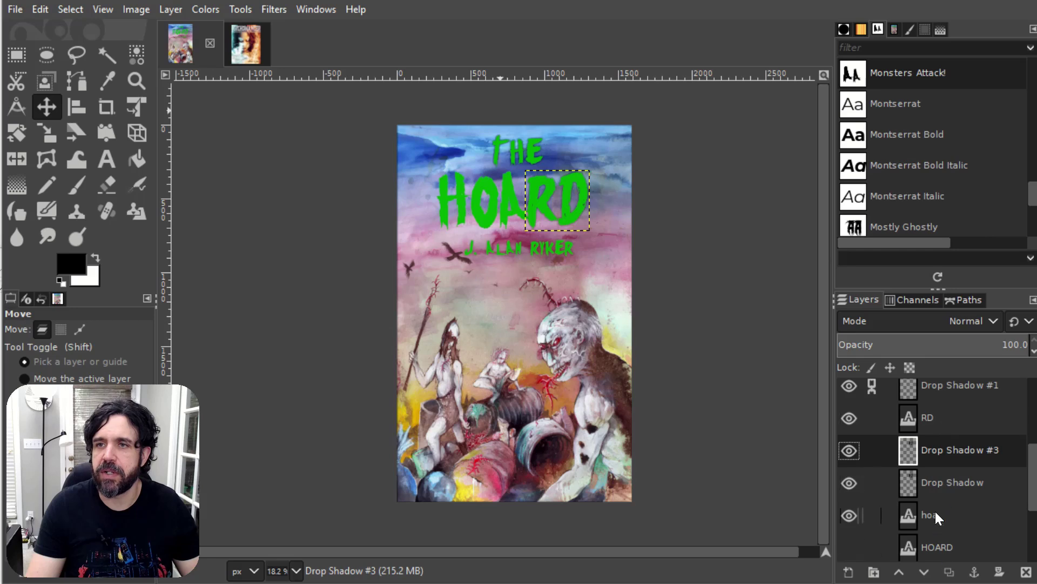
pyautogui.scroll(-1, 931, 517)
pyautogui.click(929, 484)
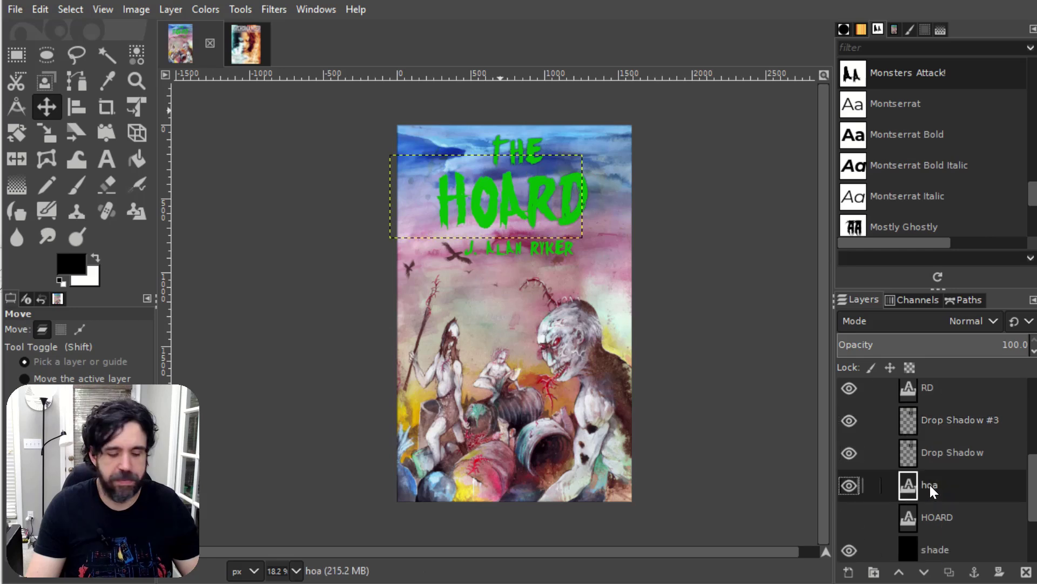
pyautogui.hotkey('ctrl', 'f')
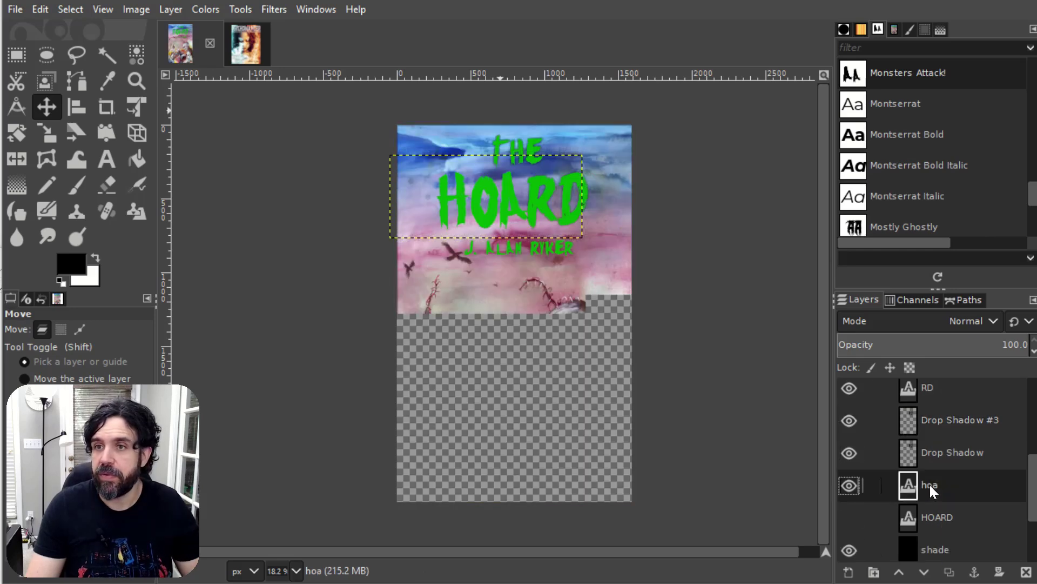
pyautogui.hotkey('ctrl', 'f')
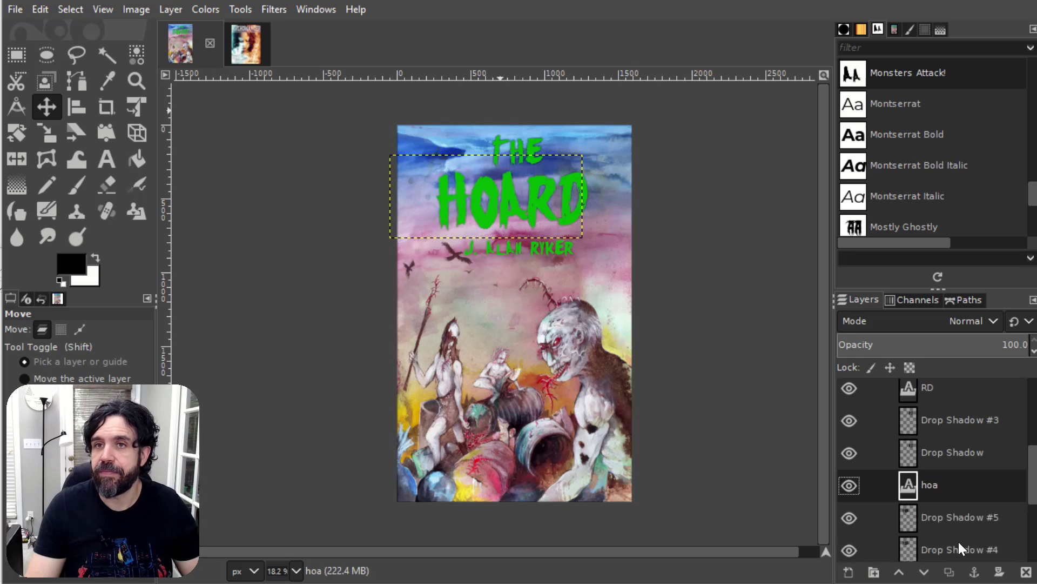
# - Delete the duplicate Drop Shadow #5 layer under hoa
pyautogui.click(964, 427)
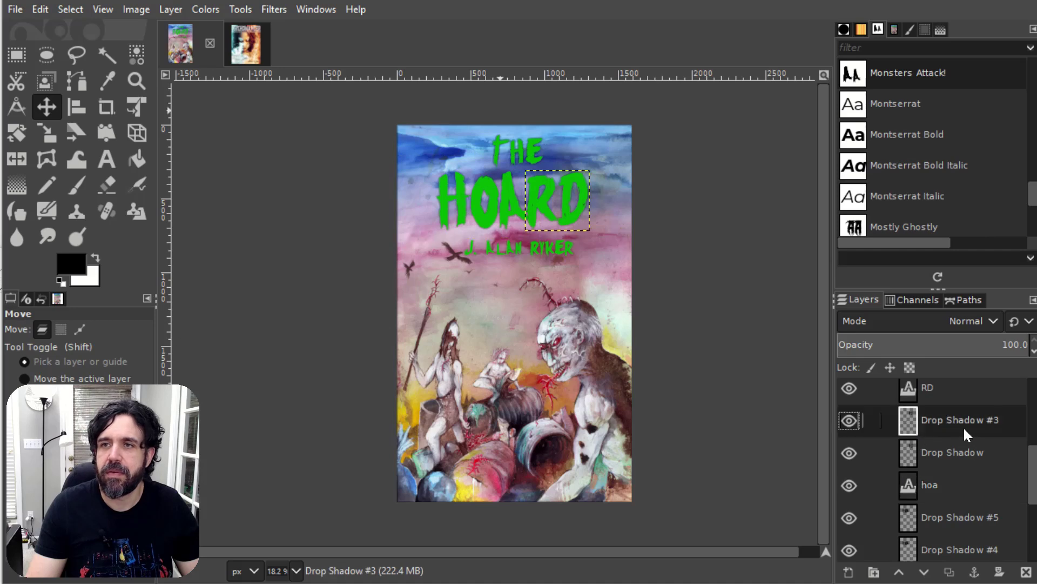
pyautogui.rightClick(964, 420)
pyautogui.press('Escape')
pyautogui.scroll(-2, 946, 486)
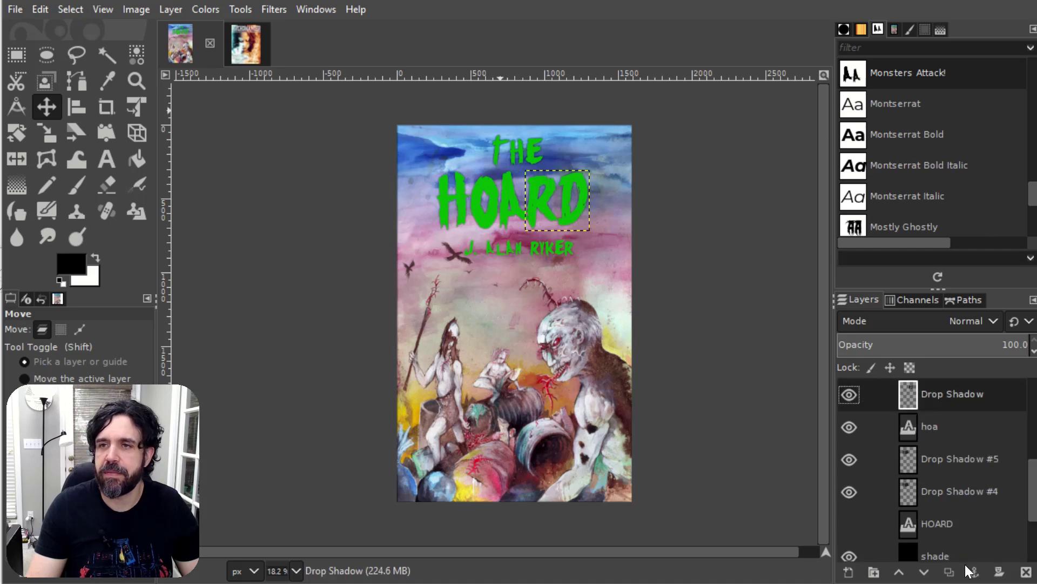
pyautogui.click(945, 459)
pyautogui.rightClick(946, 458)
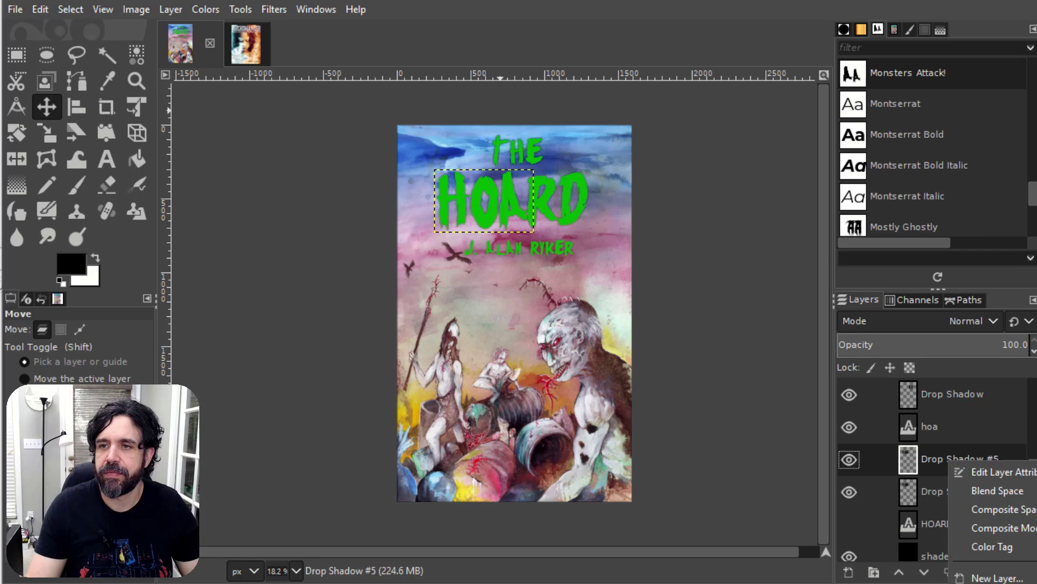
pyautogui.click(995, 577)
# - Toggle the original HOARD layer on and off to compare, then link Drop Shadow #4 to the title layers
pyautogui.click(849, 458)
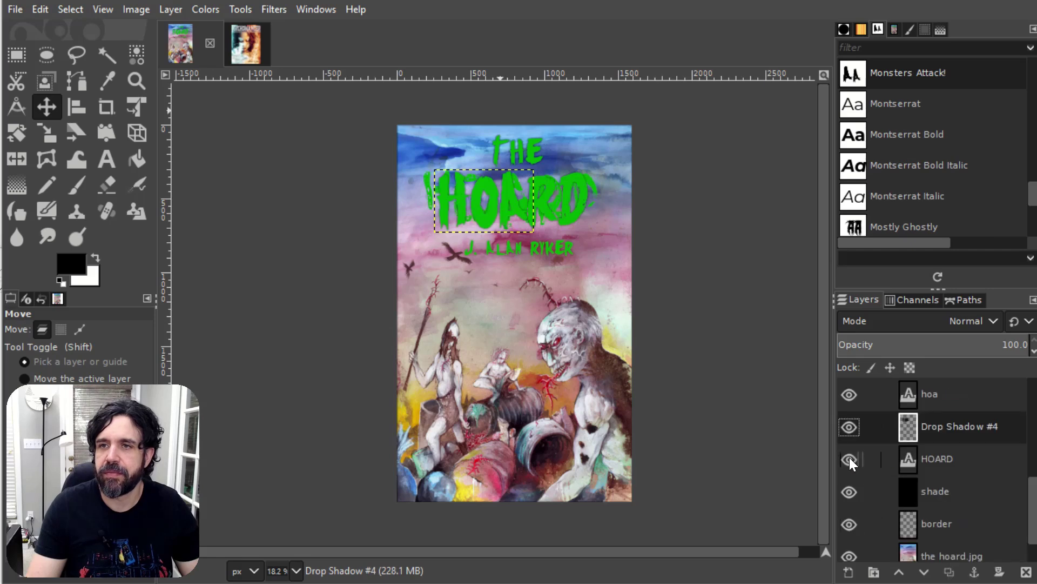
pyautogui.scroll(1, 899, 479)
pyautogui.scroll(-1, 904, 480)
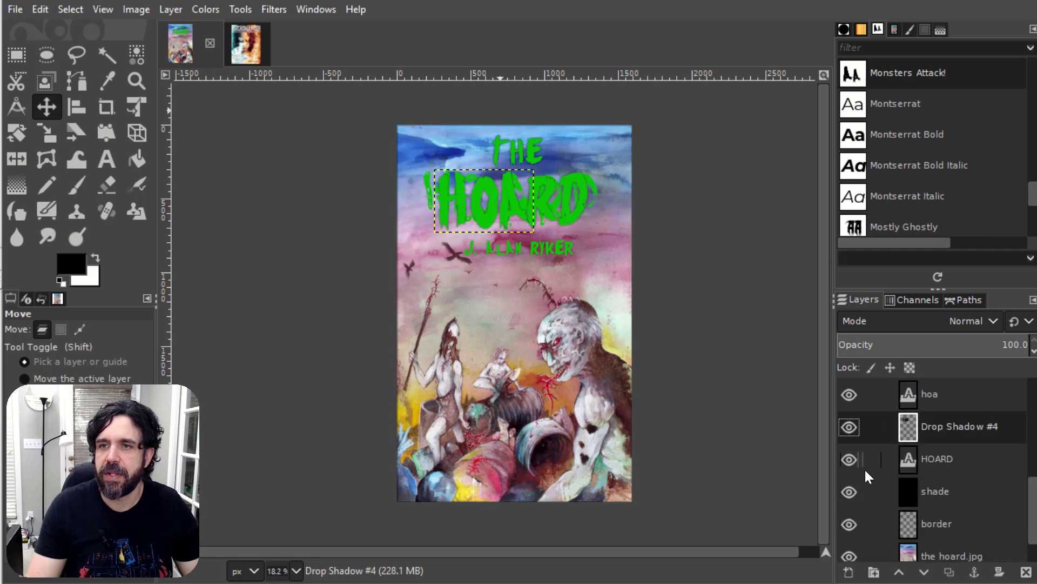
pyautogui.click(850, 458)
pyautogui.scroll(3, 921, 475)
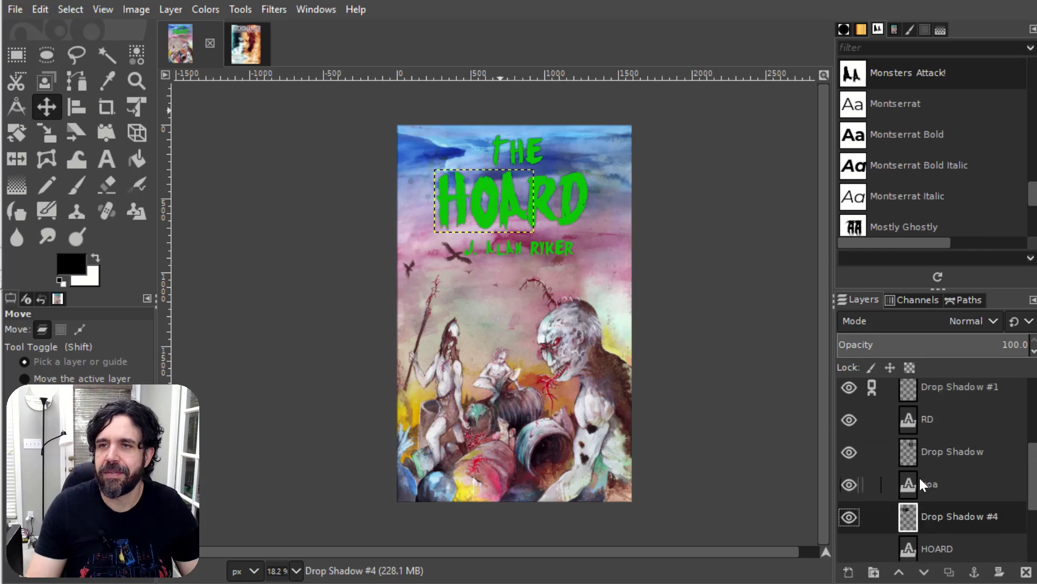
pyautogui.scroll(2, 919, 478)
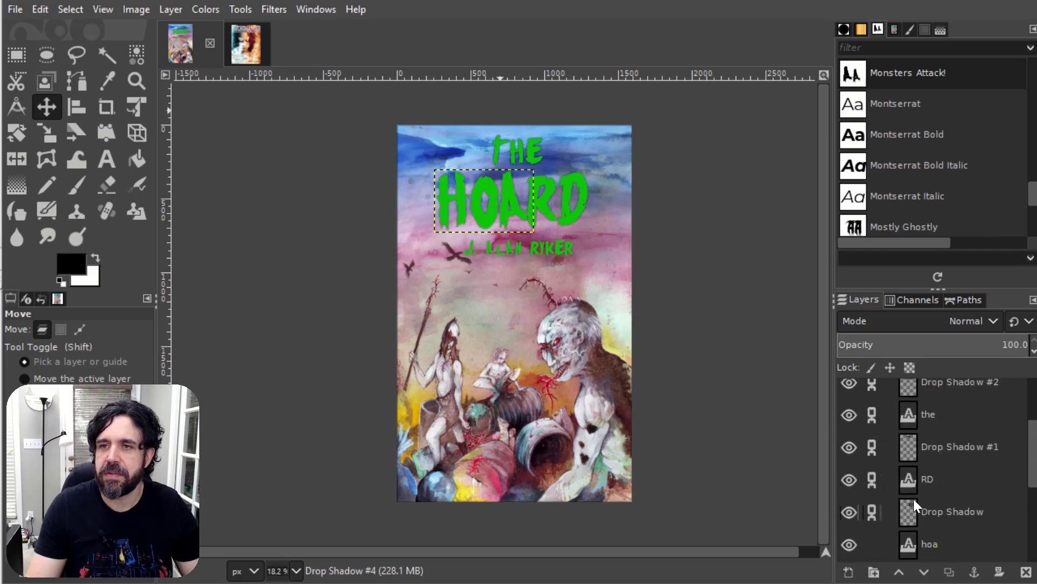
pyautogui.scroll(-2, 874, 511)
pyautogui.click(871, 513)
# - Select the shade layer and save the project as HoardEbookCover.xcf
pyautogui.scroll(-3, 880, 505)
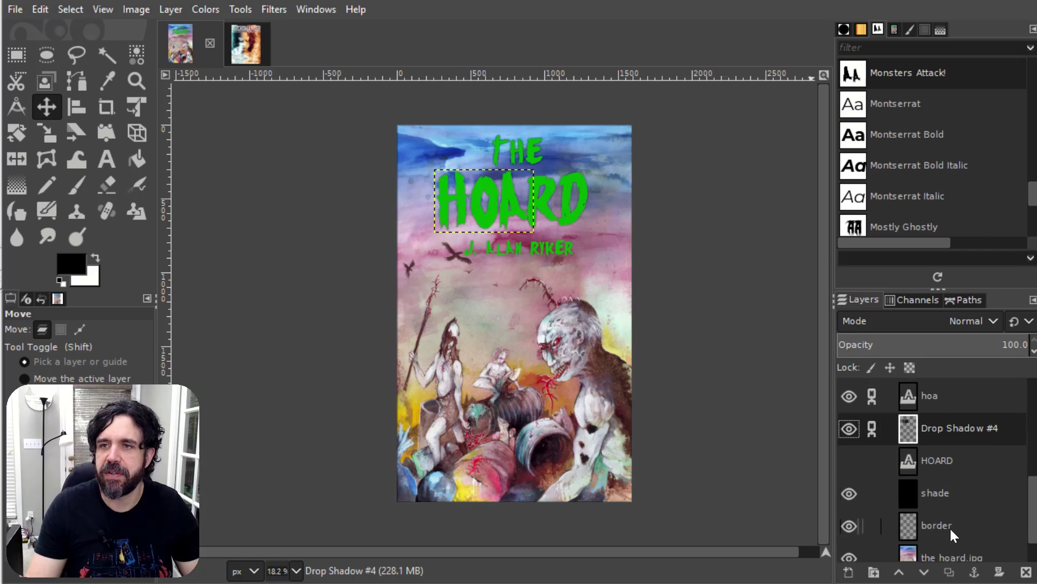
pyautogui.click(940, 491)
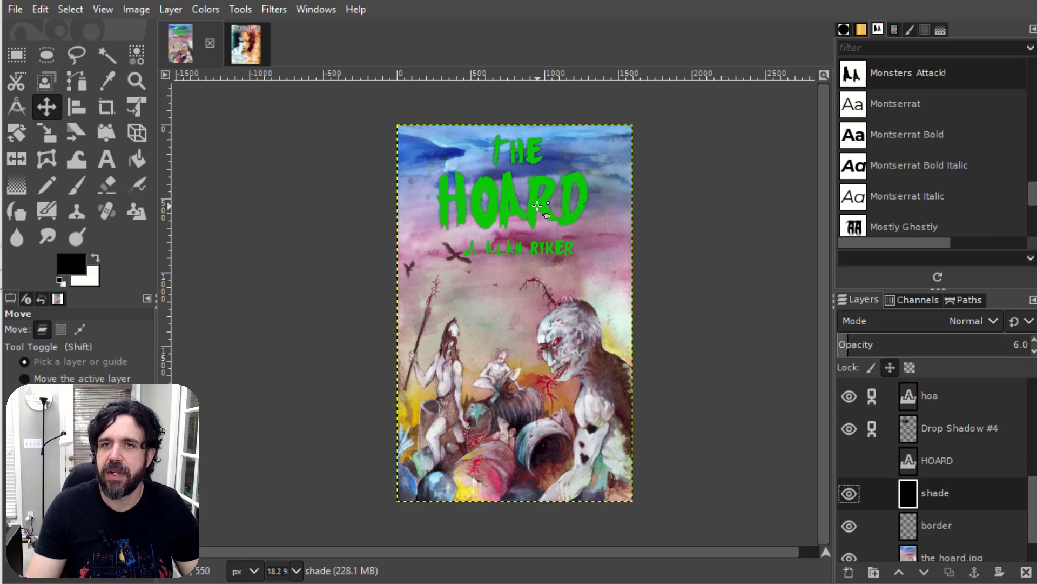
pyautogui.hotkey('ctrl', 's')
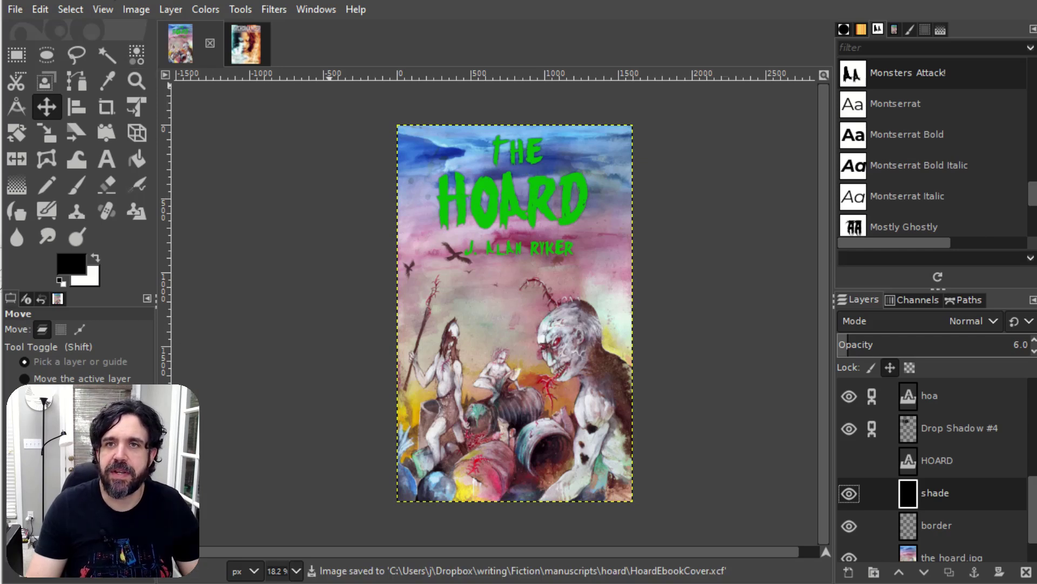
# - Export the cover as HoardEbookCover.JPG, replacing the png extension, at JPEG quality 90
pyautogui.click(15, 9)
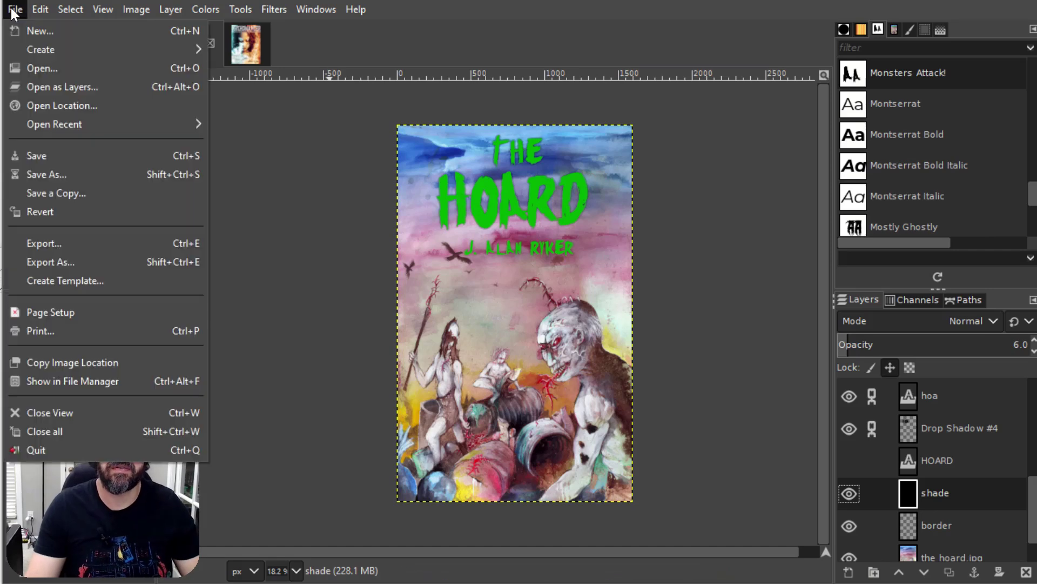
pyautogui.click(70, 268)
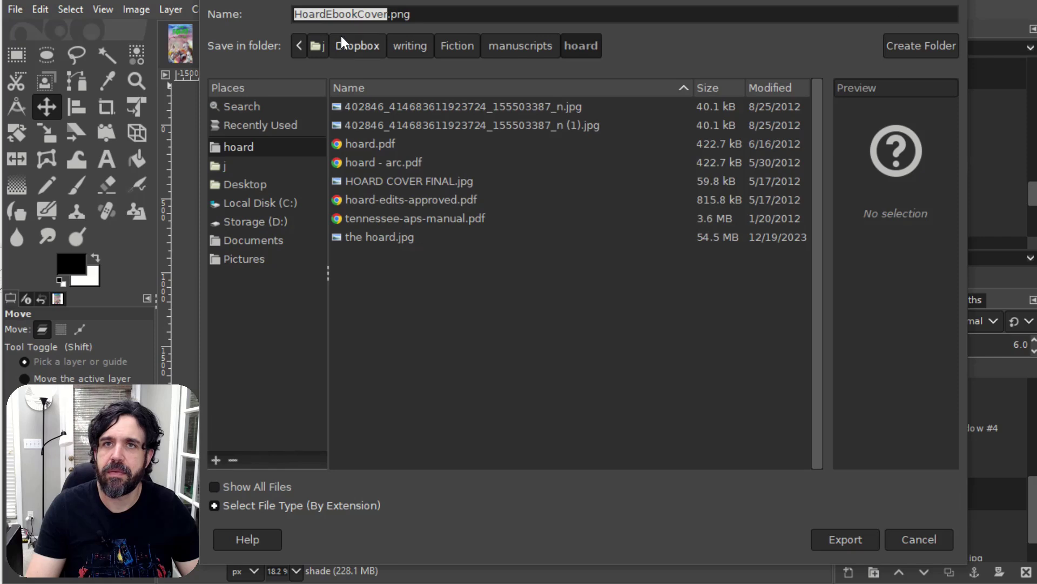
pyautogui.press('End')
pyautogui.hotkey('shift', 'Left')
pyautogui.hotkey('shift', 'Left')
pyautogui.hotkey('shift', 'Left')
pyautogui.write('JPG')
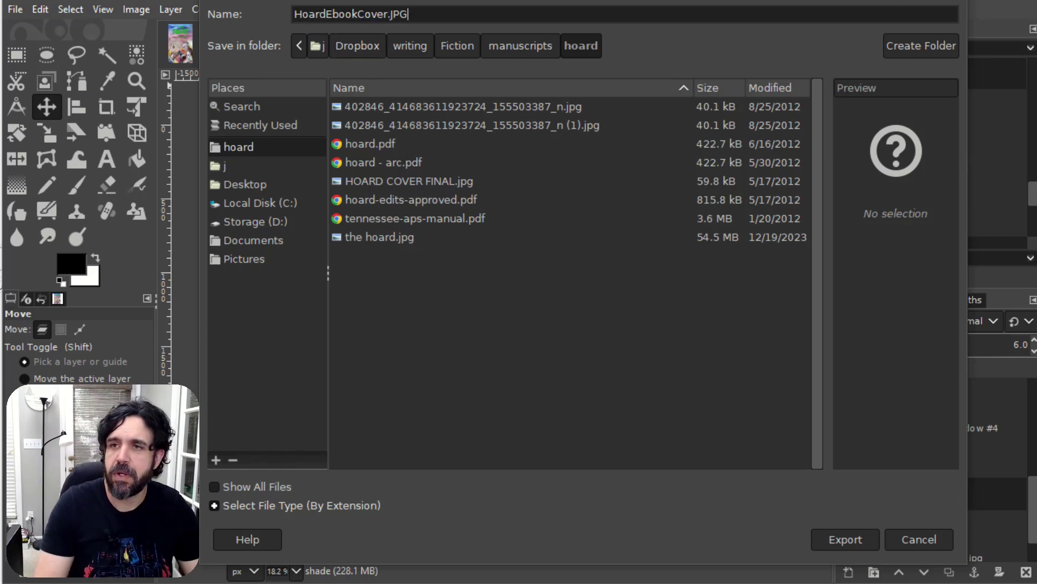
pyautogui.press('Return')
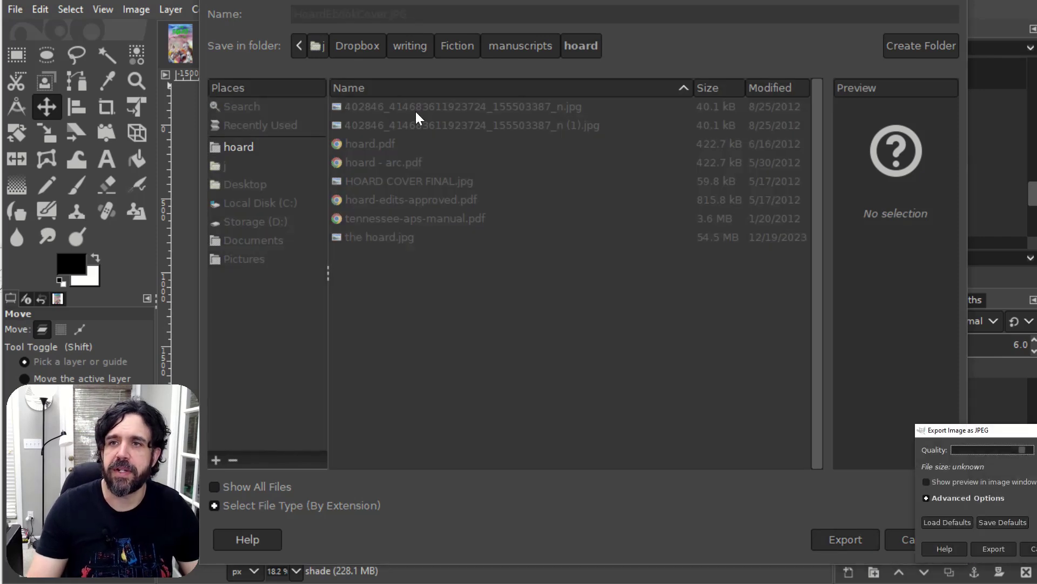
pyautogui.moveTo(984, 432); pyautogui.dragTo(514, 354)
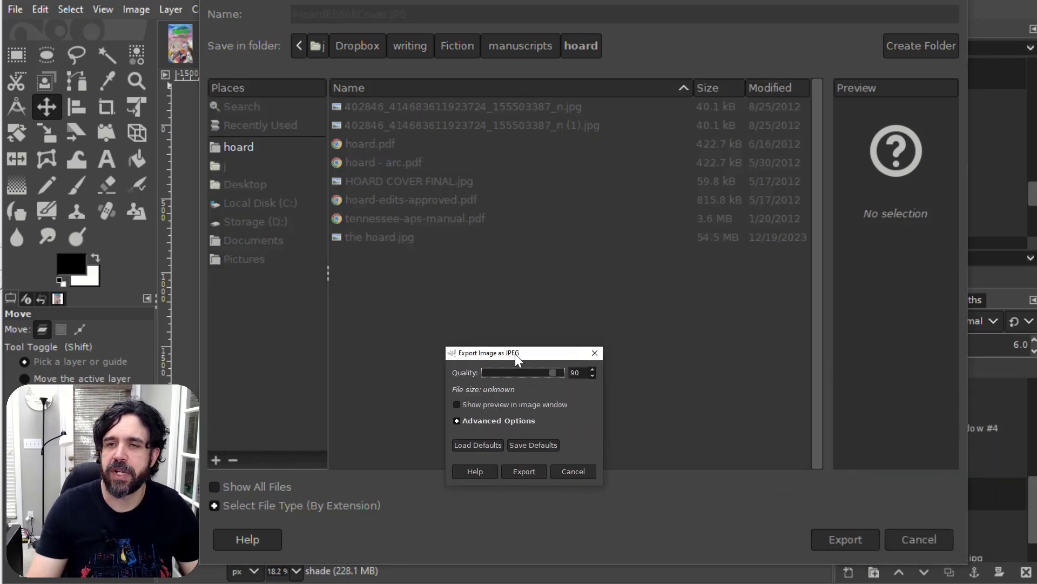
pyautogui.click(530, 470)
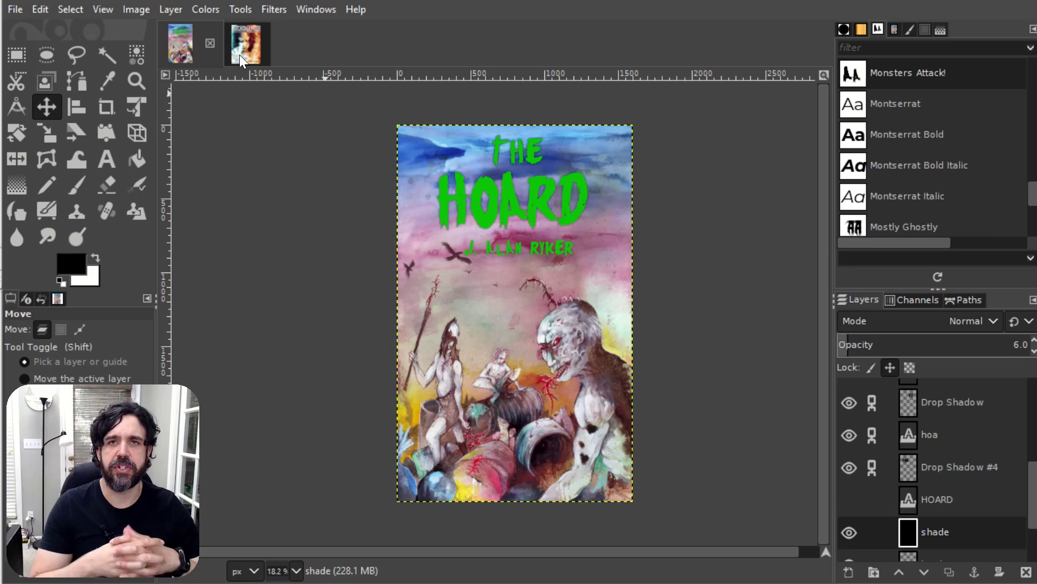
# - Compare against the Psychomancer cover, then return to The Hoard and re-save HoardEbookCover.xcf
pyautogui.click(239, 54)
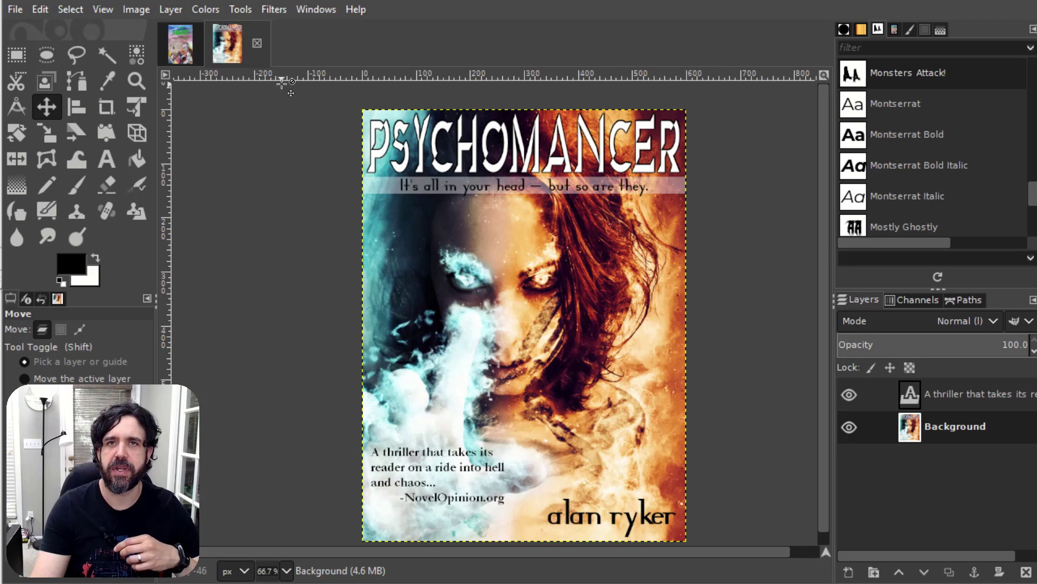
pyautogui.click(199, 48)
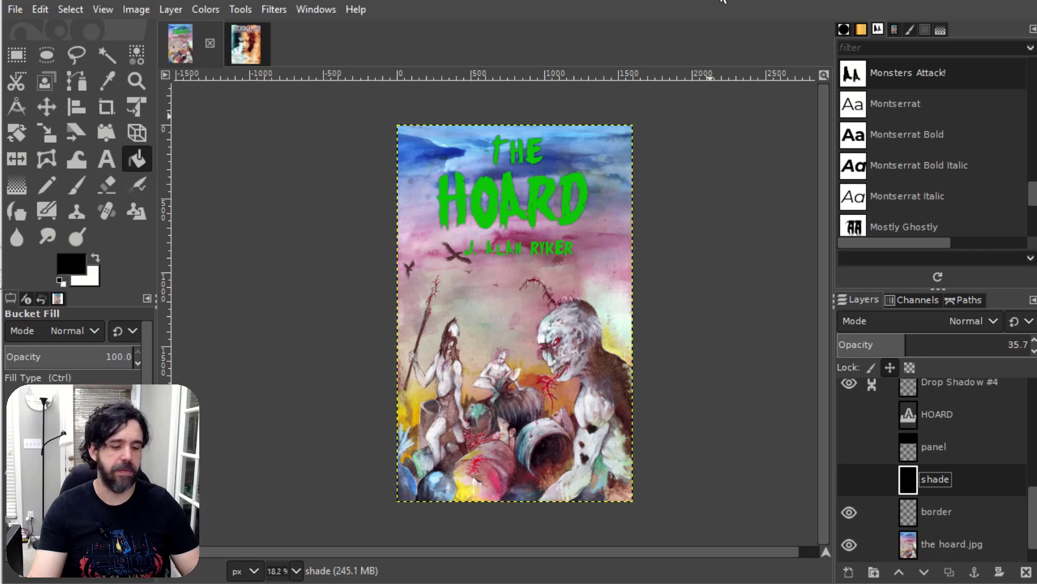
pyautogui.hotkey('ctrl', 's')
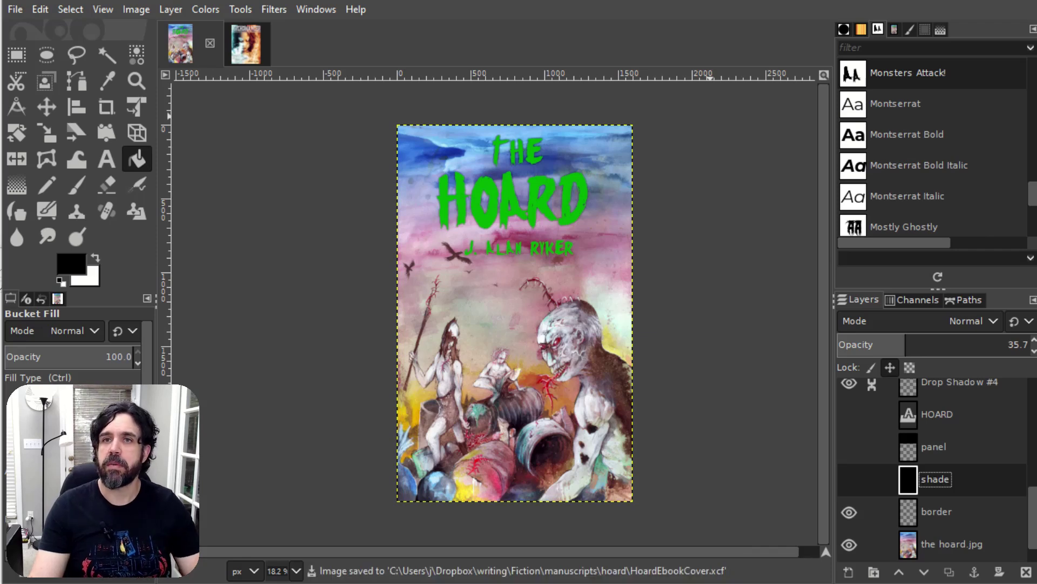